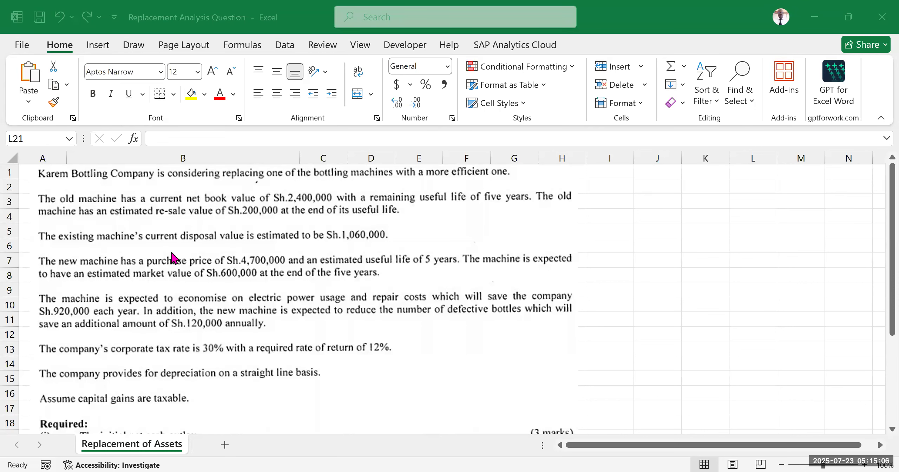
Step: Read through the Karem Bottling Company replacement question, from the machine data to its four requirements
{"action": "scroll", "coordinate": [186, 253], "scroll_direction": "down", "scroll_amount": 2}
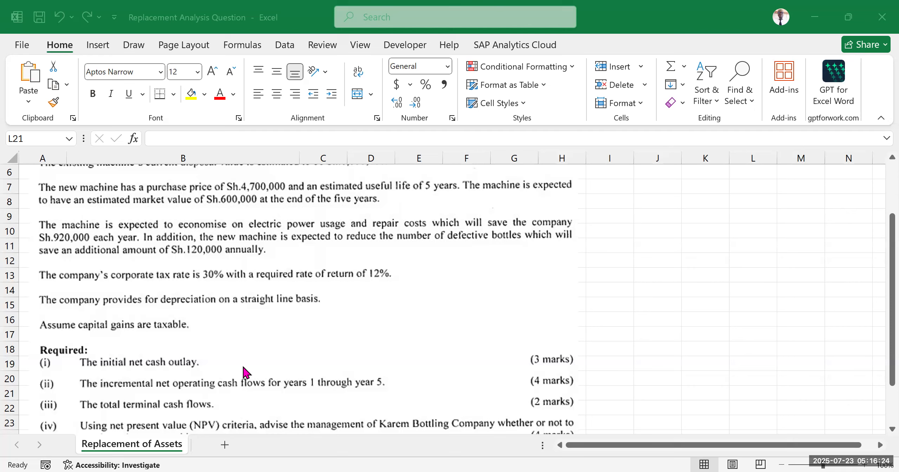
{"action": "scroll", "coordinate": [245, 372], "scroll_direction": "down", "scroll_amount": 2}
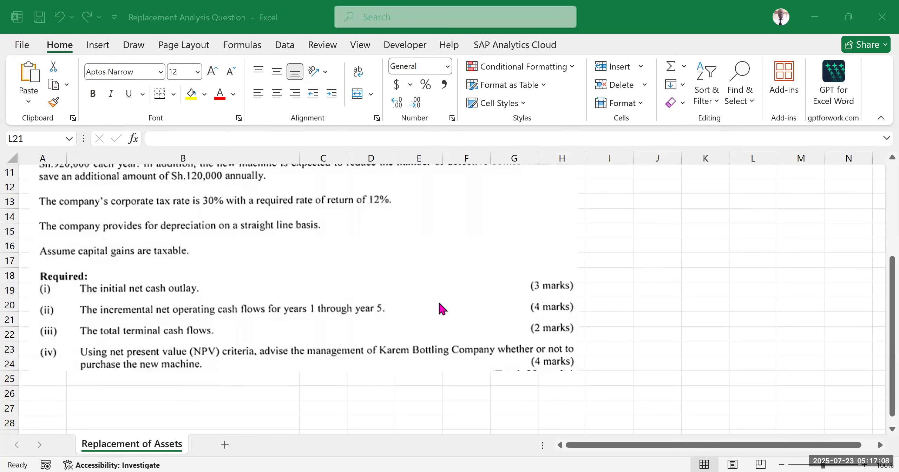
{"action": "scroll", "coordinate": [510, 269], "scroll_direction": "up", "scroll_amount": 4}
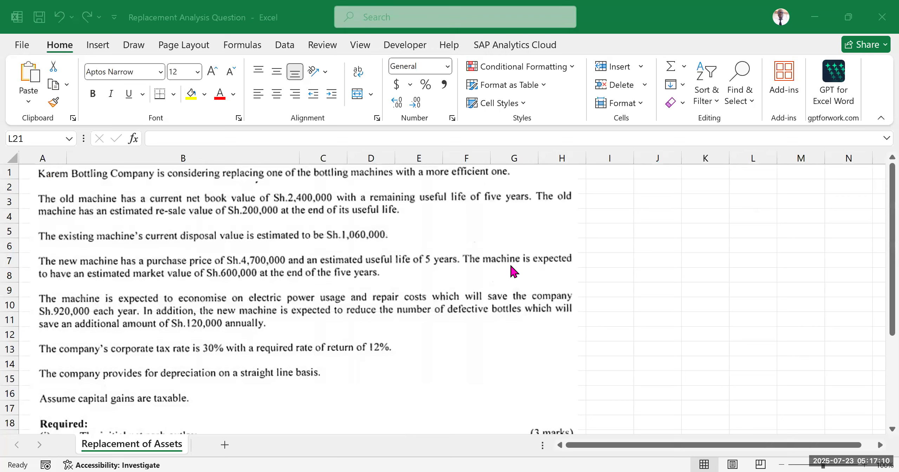
{"action": "scroll", "coordinate": [510, 270], "scroll_direction": "down", "scroll_amount": 5}
{"action": "scroll", "coordinate": [510, 271], "scroll_direction": "down", "scroll_amount": 2}
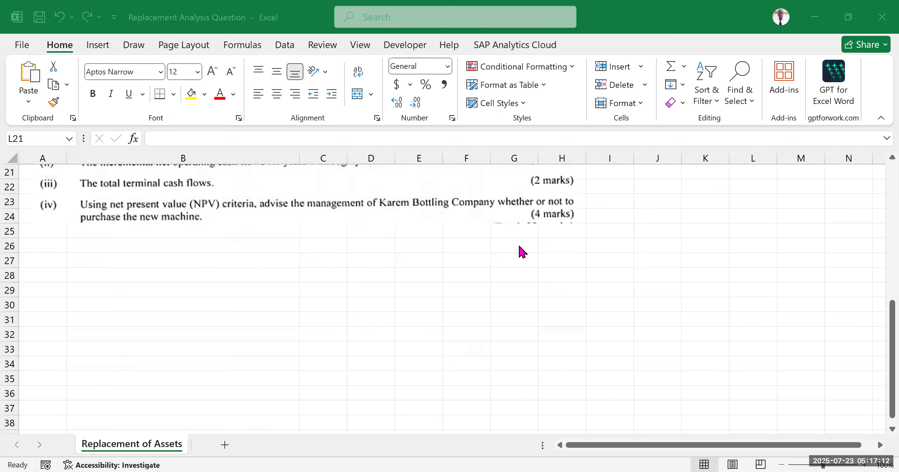
{"action": "scroll", "coordinate": [541, 228], "scroll_direction": "up", "scroll_amount": 7}
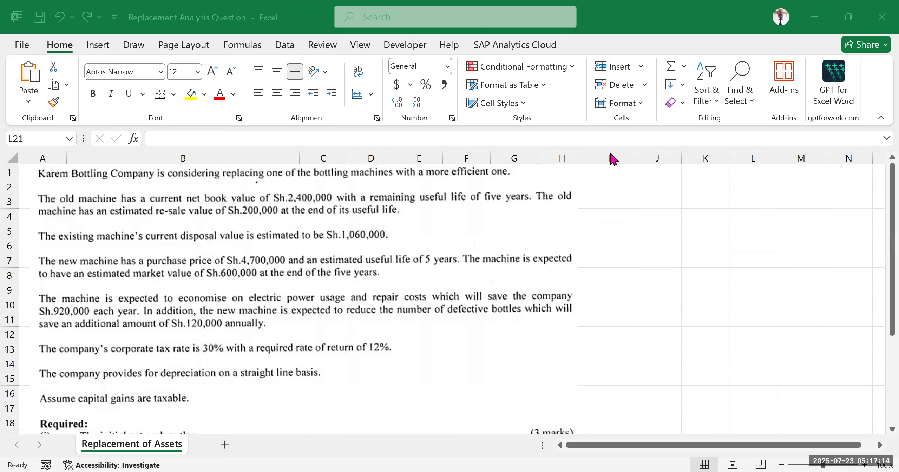
Step: Fill the whole of column I yellow and narrow it into a divider beside the question
{"action": "left_click", "coordinate": [615, 182]}
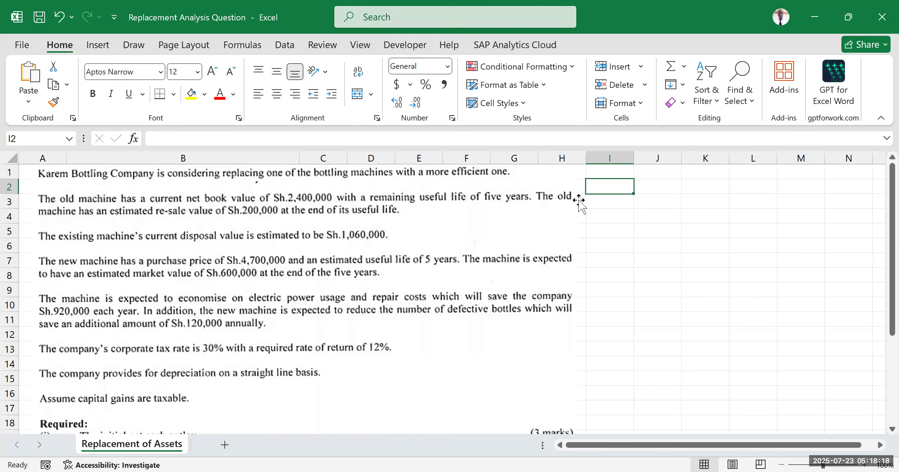
{"action": "left_click", "coordinate": [614, 155]}
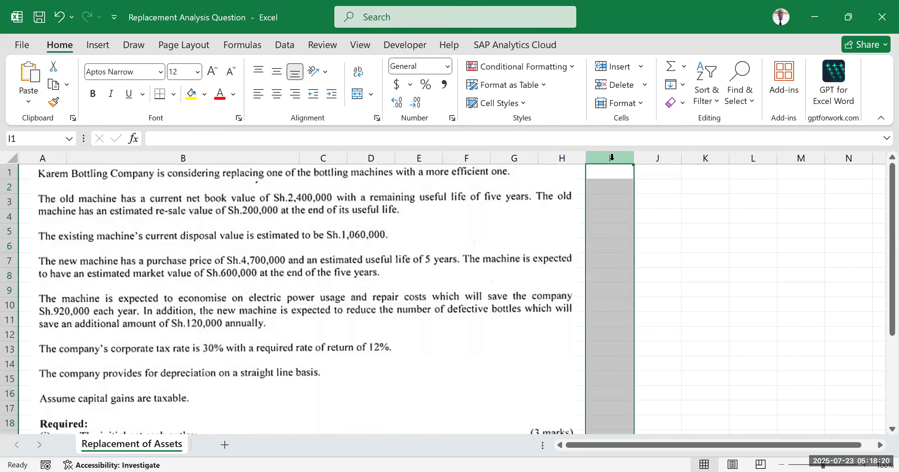
{"action": "left_click", "coordinate": [191, 98]}
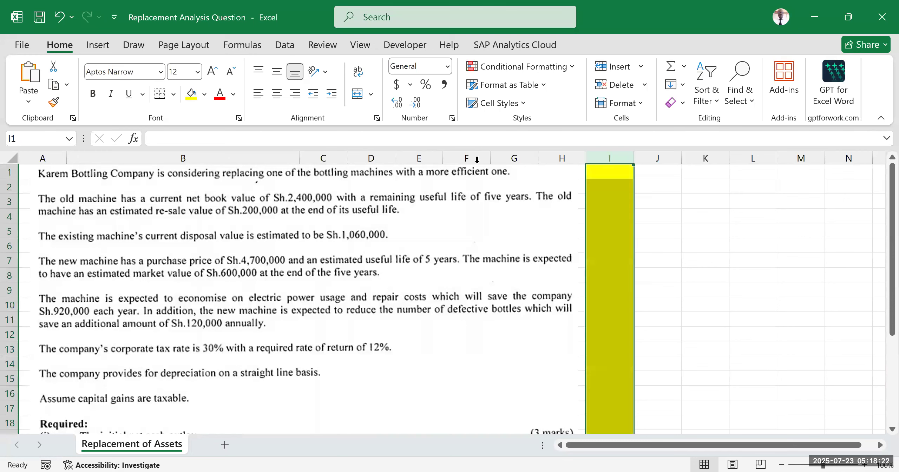
{"action": "left_click_drag", "start_coordinate": [634, 158], "coordinate": [602, 156]}
{"action": "left_click", "coordinate": [678, 217]}
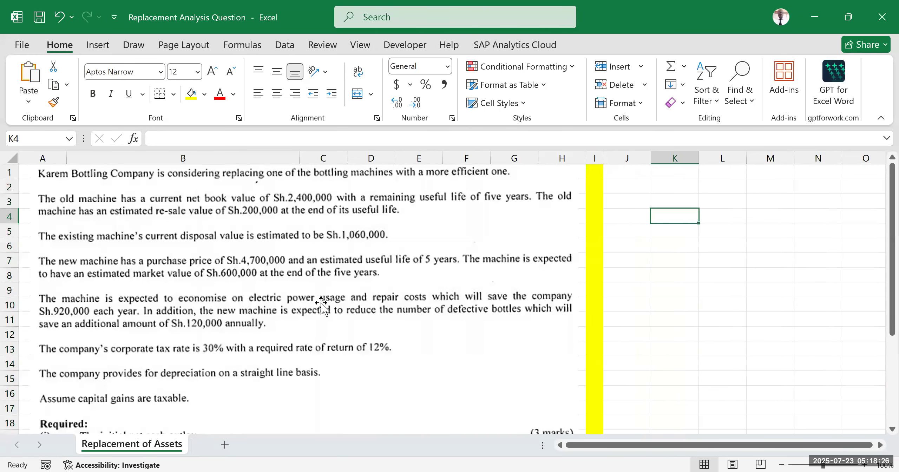
Step: Enter the title "Replacement analysis" in cell L2, in the empty area beyond the yellow divider
{"action": "scroll", "coordinate": [488, 307], "scroll_direction": "down", "scroll_amount": 3}
{"action": "scroll", "coordinate": [696, 307], "scroll_direction": "up", "scroll_amount": 3}
{"action": "scroll", "coordinate": [295, 321], "scroll_direction": "down", "scroll_amount": 3}
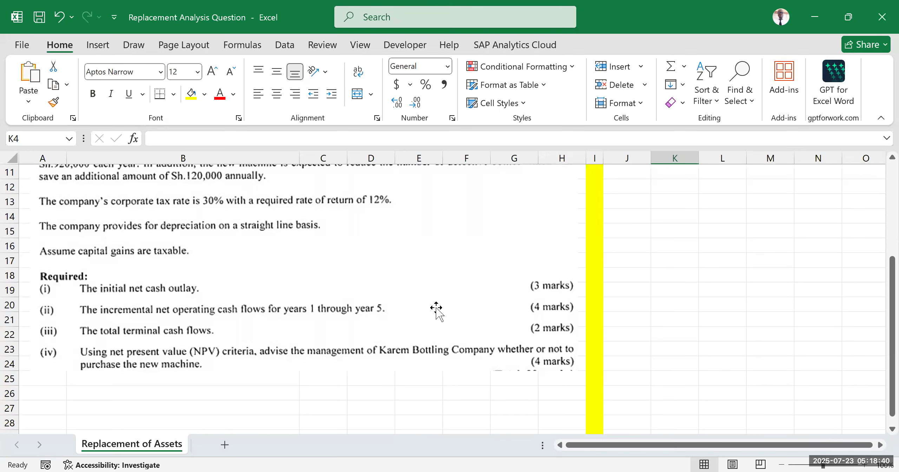
{"action": "scroll", "coordinate": [643, 298], "scroll_direction": "up", "scroll_amount": 4}
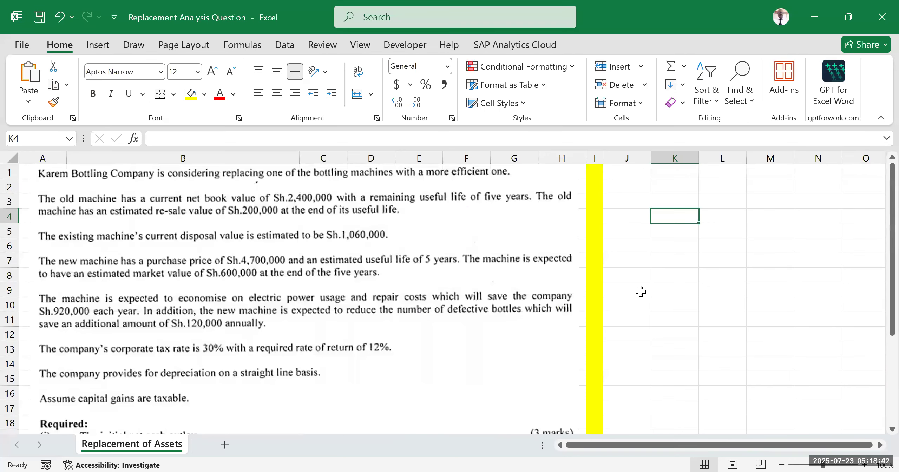
{"action": "left_click", "coordinate": [880, 446]}
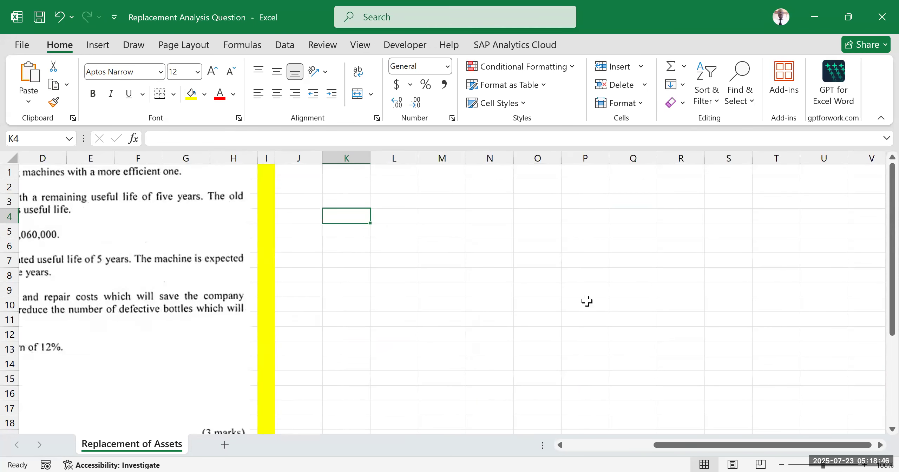
{"action": "left_click", "coordinate": [409, 186]}
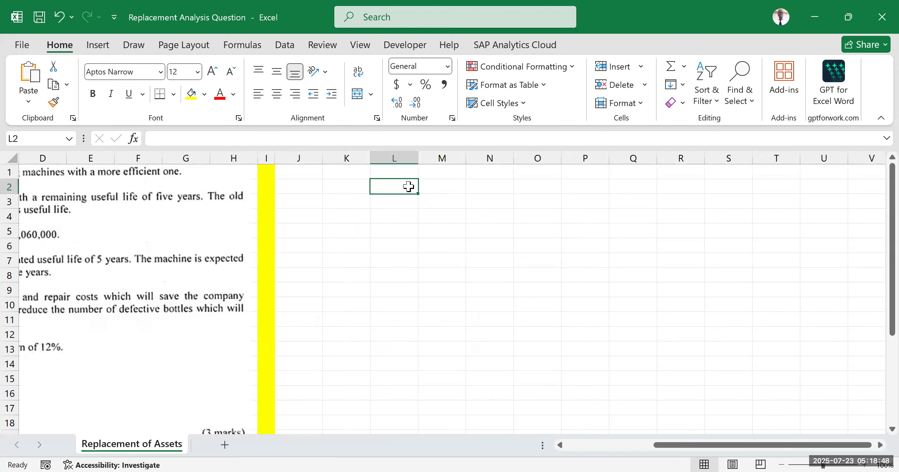
{"action": "type", "text": "Replac"}
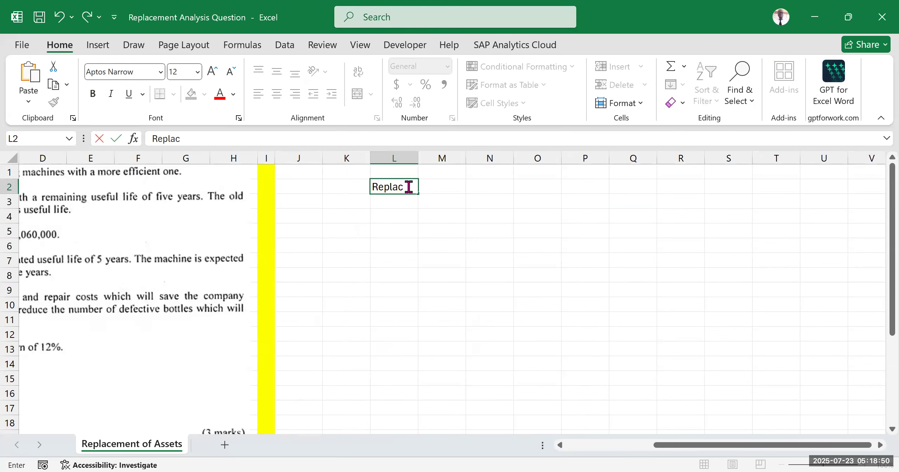
{"action": "type", "text": "ement anL"}
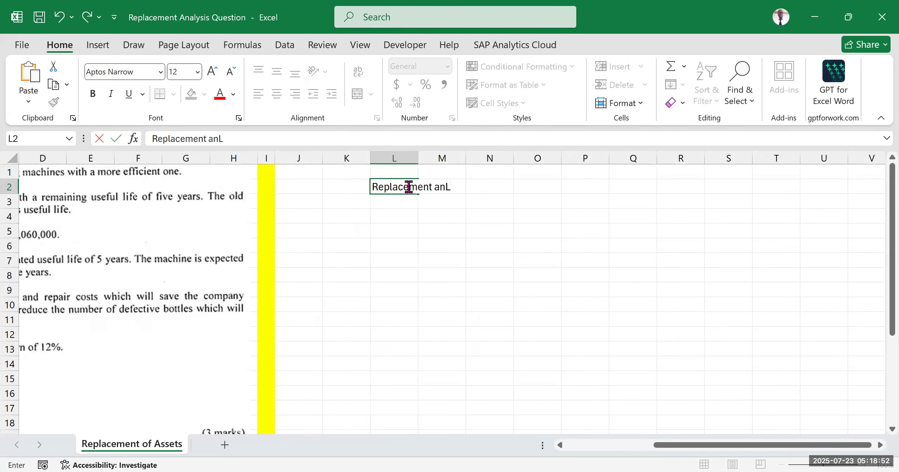
{"action": "key", "text": "BackSpace"}
{"action": "type", "text": "alysis"}
{"action": "left_click", "coordinate": [490, 245]}
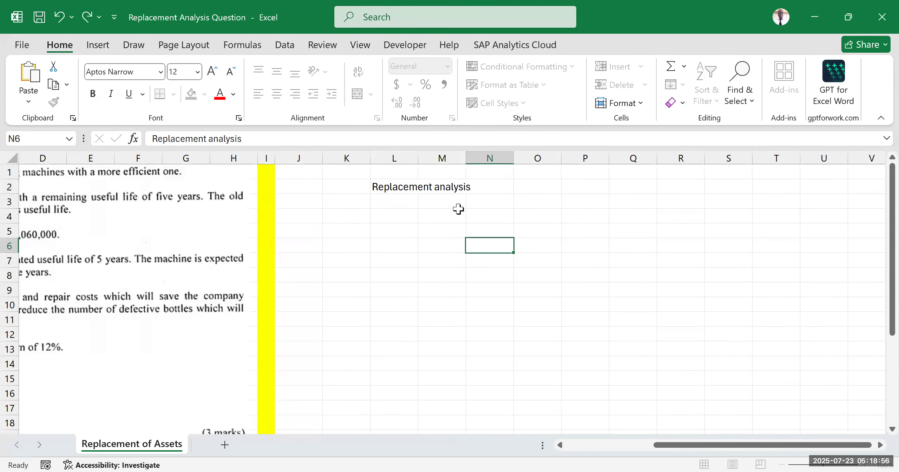
Step: Make the "Replacement analysis" title in L2 bold and underlined
{"action": "left_click", "coordinate": [398, 188]}
{"action": "key", "text": "ctrl+b"}
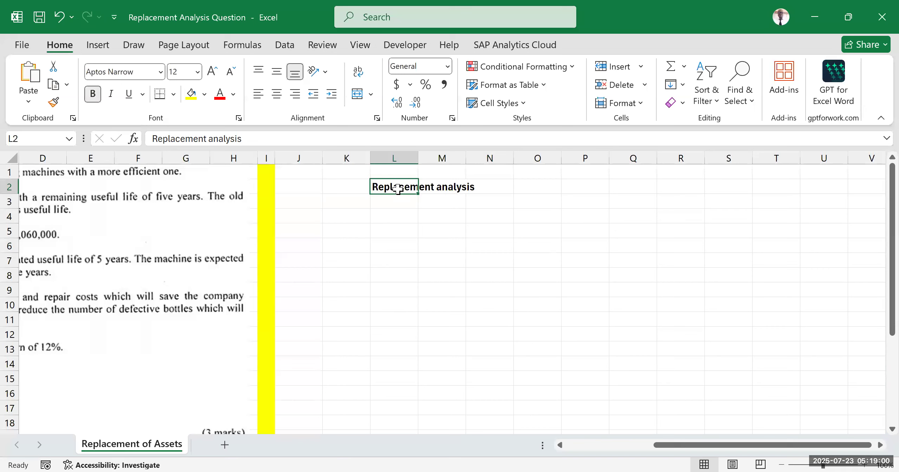
{"action": "key", "text": "ctrl+u"}
{"action": "left_click", "coordinate": [447, 255]}
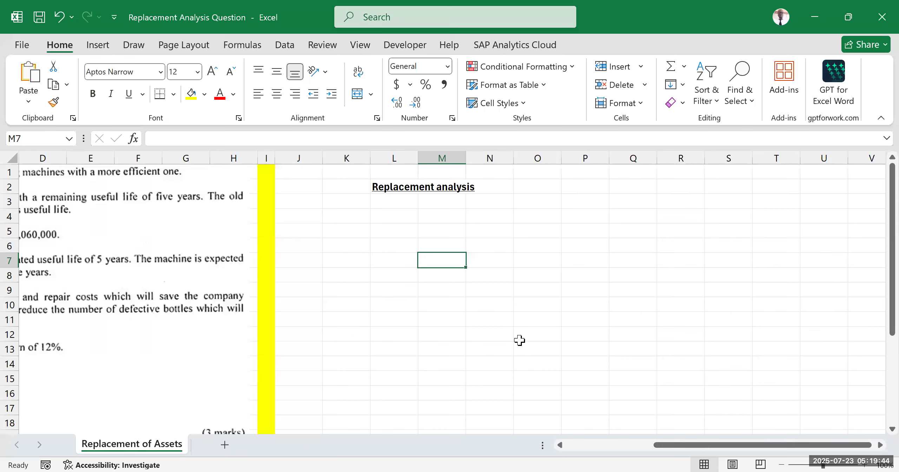
Step: Enter the section heading "Incremental initial investments" in cell K3
{"action": "left_click_drag", "start_coordinate": [681, 451], "coordinate": [652, 443]}
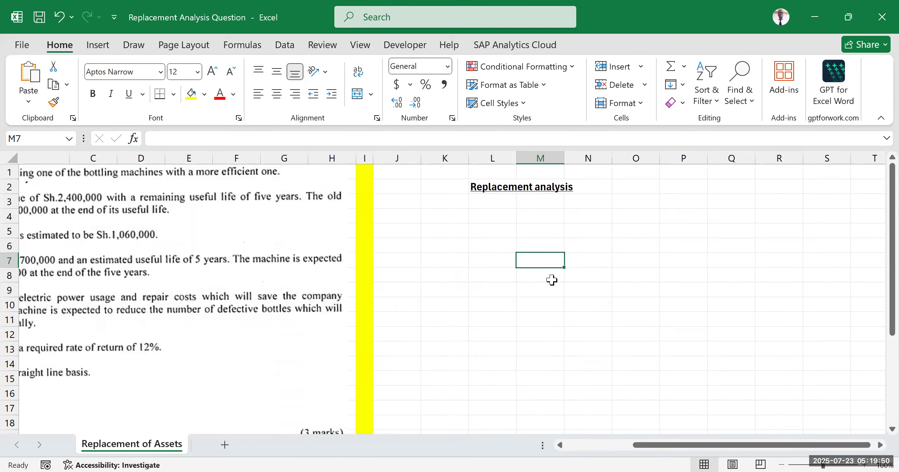
{"action": "left_click", "coordinate": [526, 293]}
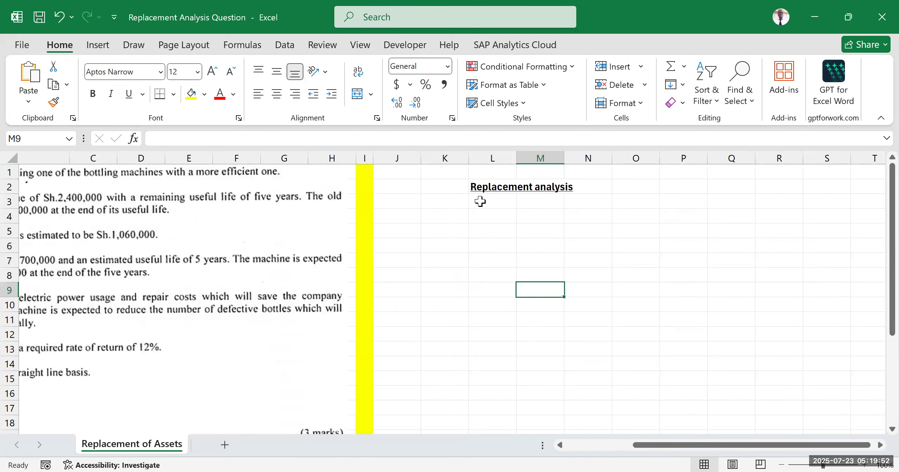
{"action": "left_click", "coordinate": [442, 201]}
{"action": "type", "text": "Inc"}
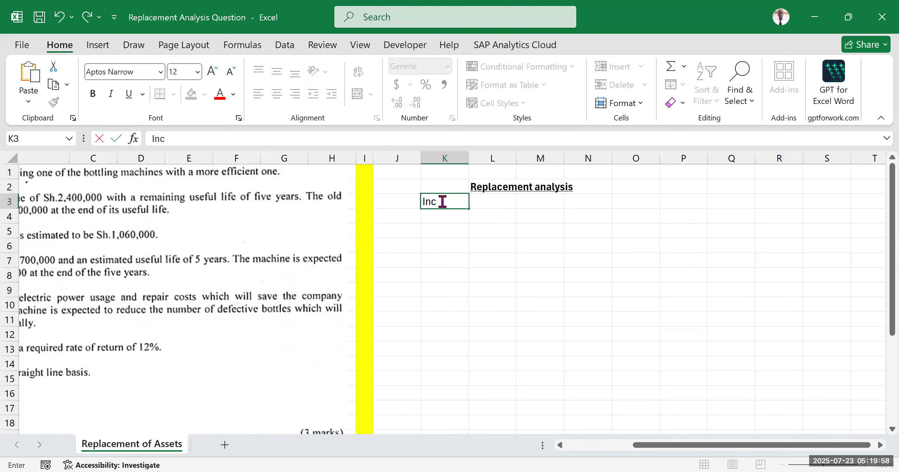
{"action": "type", "text": "remental "}
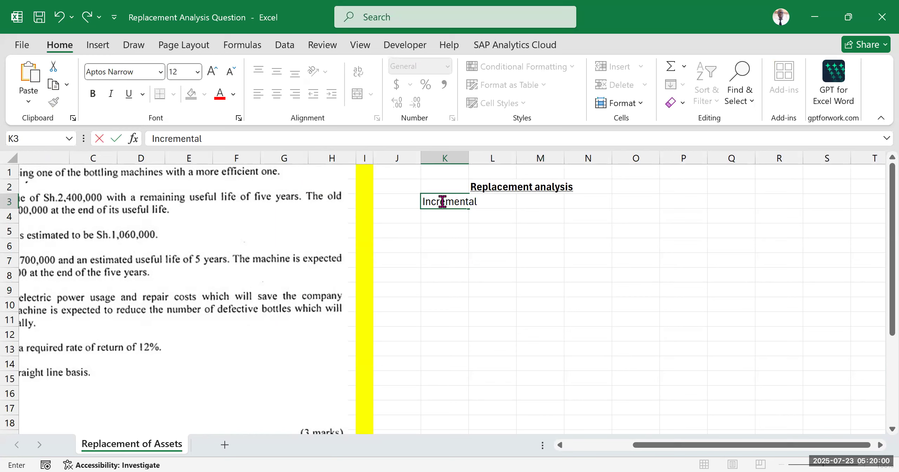
{"action": "type", "text": "initial inve"}
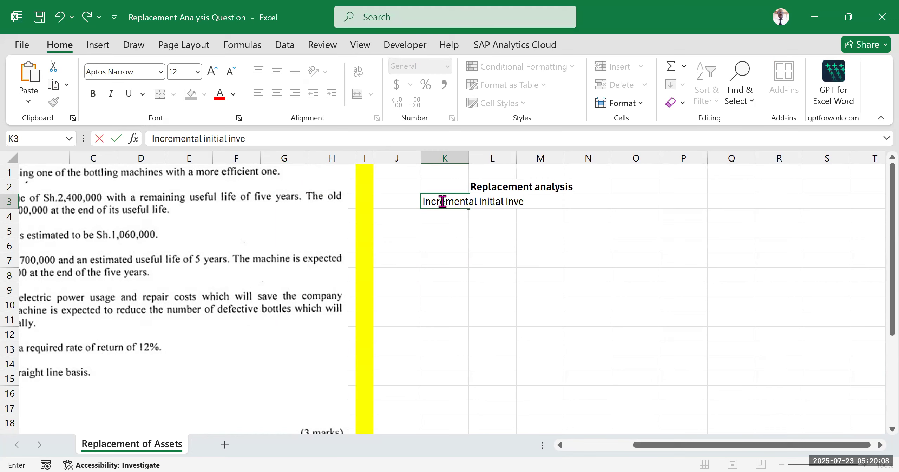
{"action": "type", "text": "stments"}
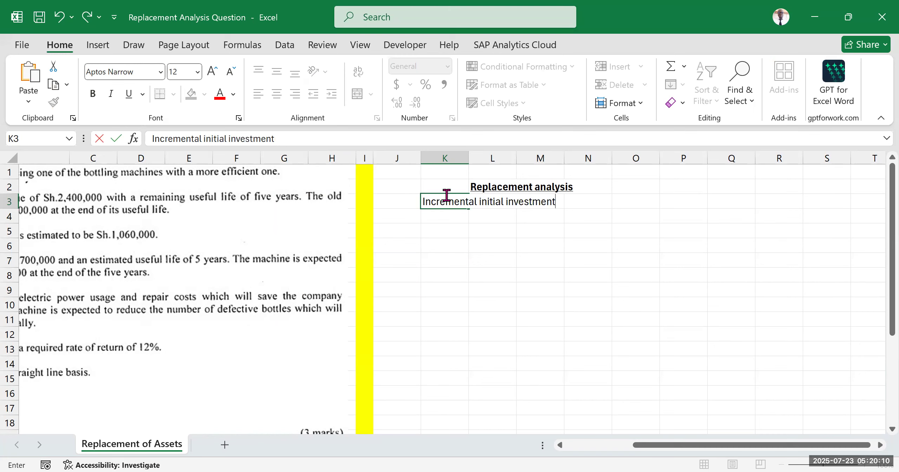
{"action": "left_click", "coordinate": [474, 224]}
{"action": "left_click", "coordinate": [446, 199]}
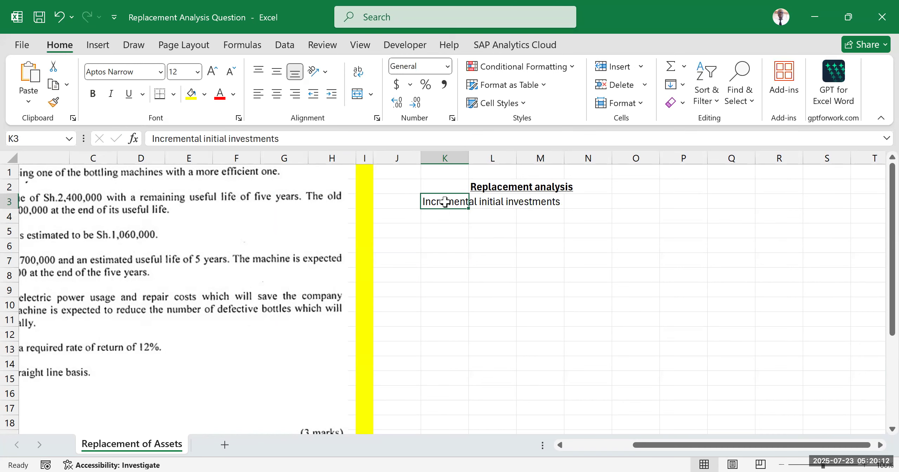
{"action": "left_click", "coordinate": [462, 245]}
Step: Add a bottom border across K3:N3 and make the "Incremental initial investments" heading bold
{"action": "left_click_drag", "start_coordinate": [446, 201], "coordinate": [596, 201]}
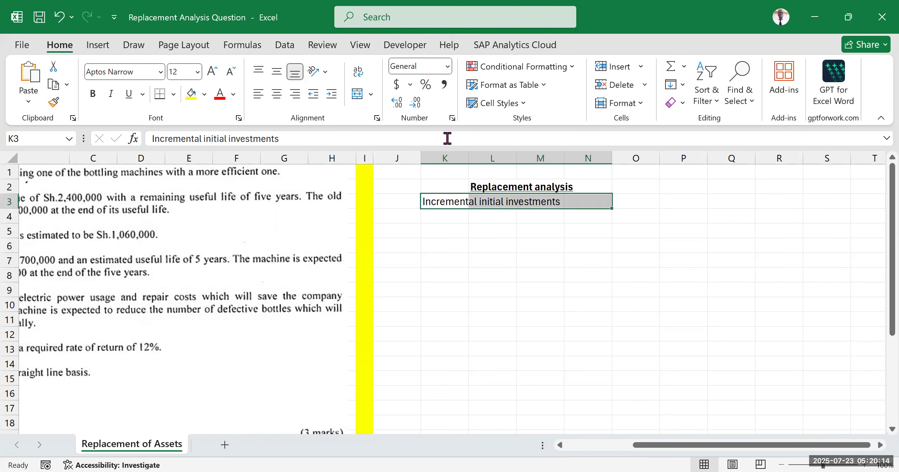
{"action": "left_click", "coordinate": [174, 94]}
{"action": "left_click", "coordinate": [242, 321]}
{"action": "left_click", "coordinate": [540, 275]}
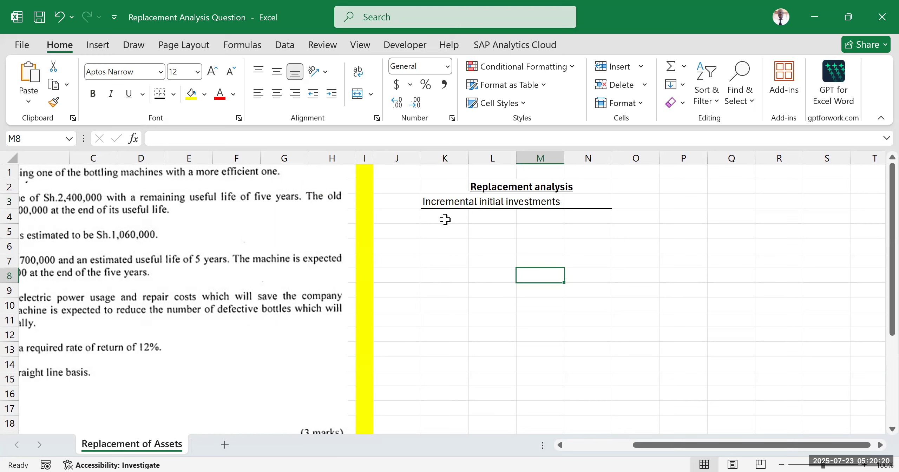
{"action": "left_click", "coordinate": [445, 220]}
{"action": "left_click", "coordinate": [443, 196]}
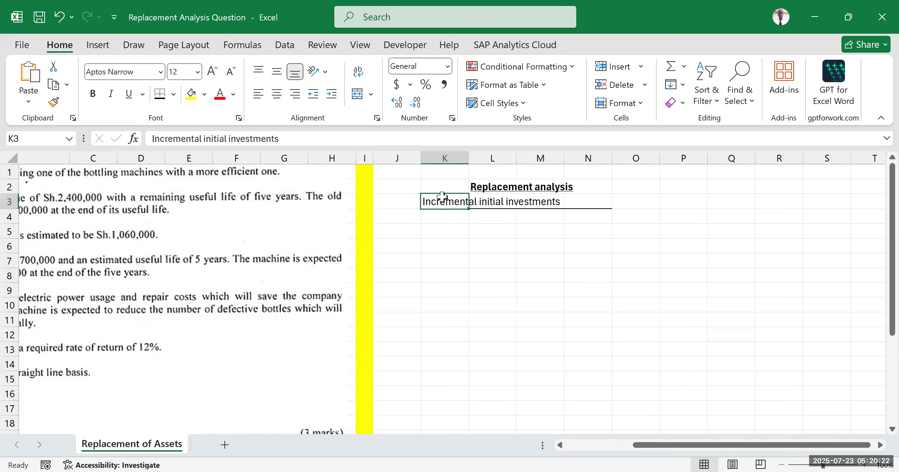
{"action": "key", "text": "ctrl+b"}
Step: Enter the label "cost of the new machine/asset" in K4 and autofit column K to its contents
{"action": "left_click", "coordinate": [431, 214]}
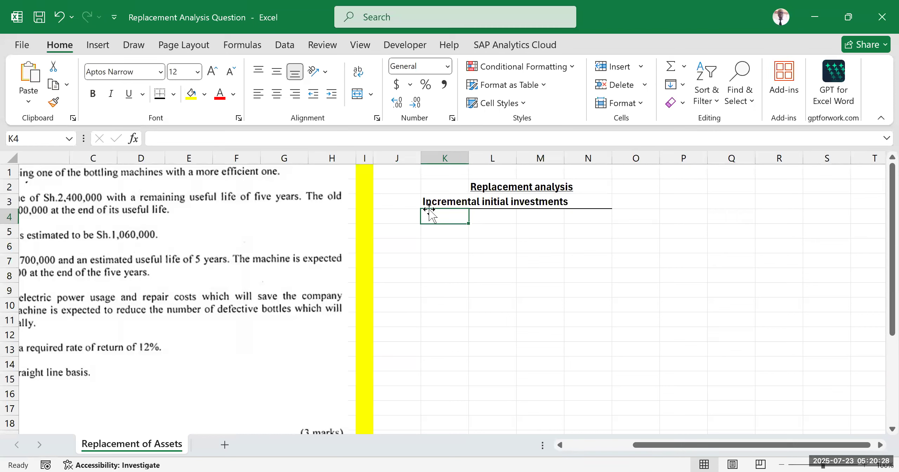
{"action": "type", "text": "c"}
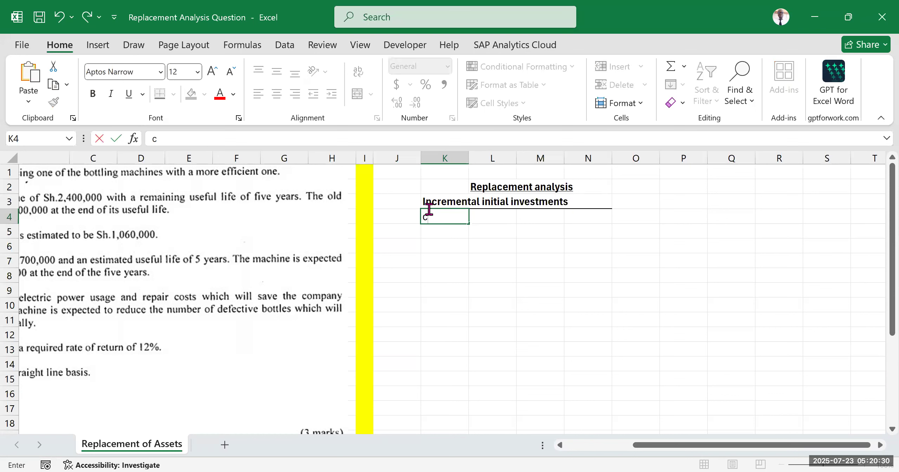
{"action": "type", "text": "ost of the "}
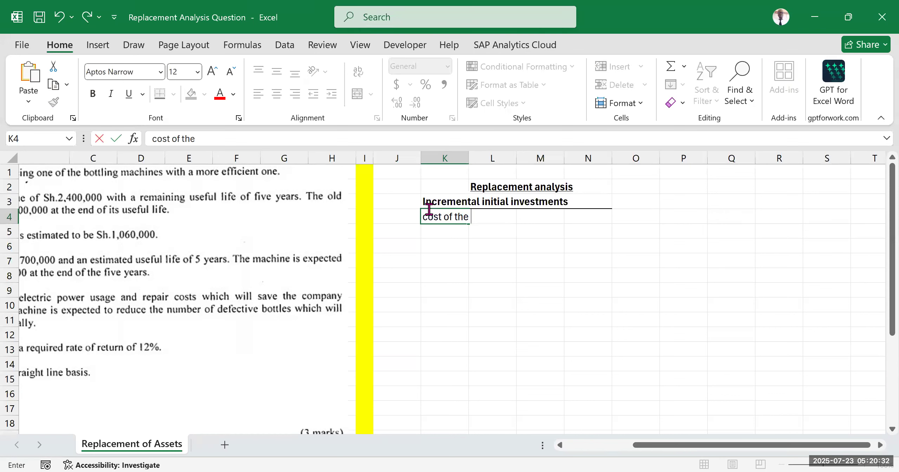
{"action": "type", "text": "new machine"}
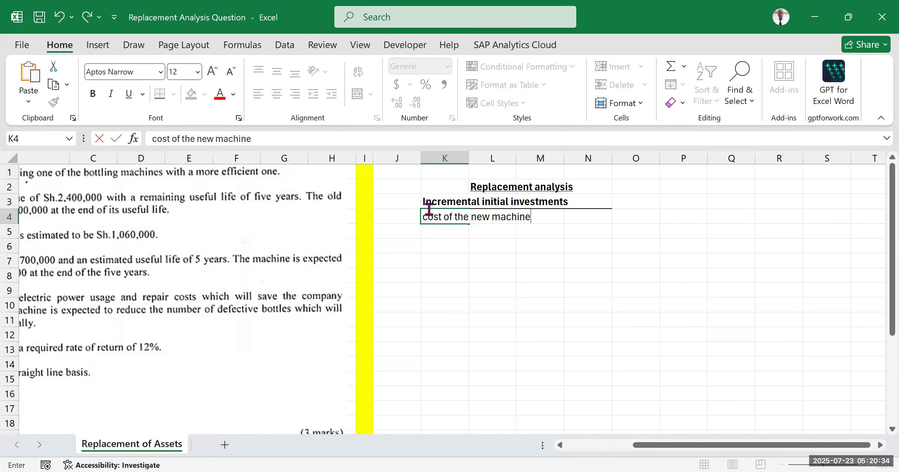
{"action": "type", "text": "/asset"}
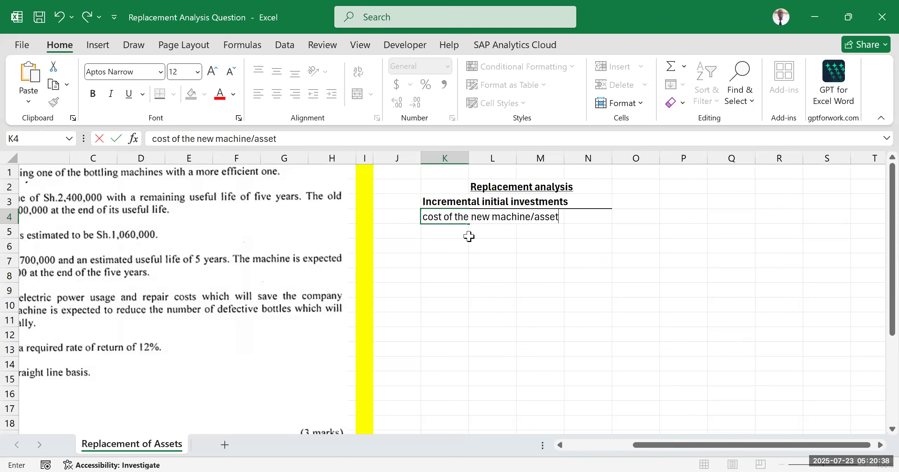
{"action": "left_click", "coordinate": [546, 260]}
{"action": "double_click", "coordinate": [468, 152]}
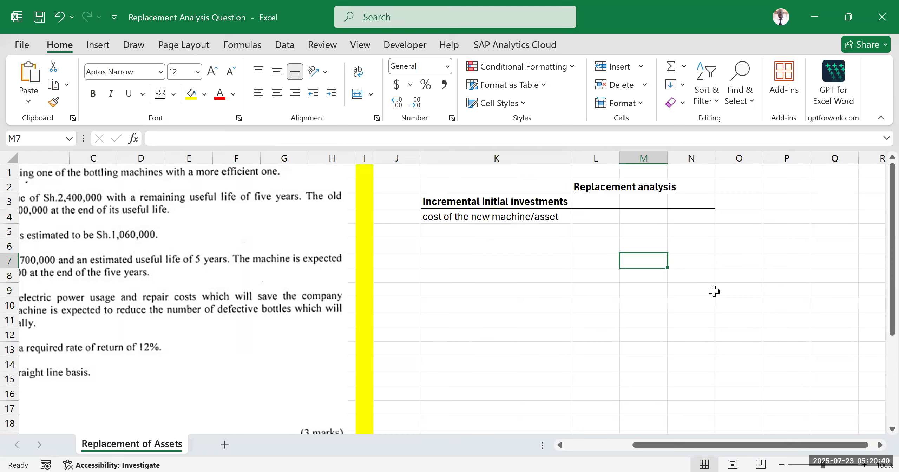
{"action": "left_click", "coordinate": [597, 221]}
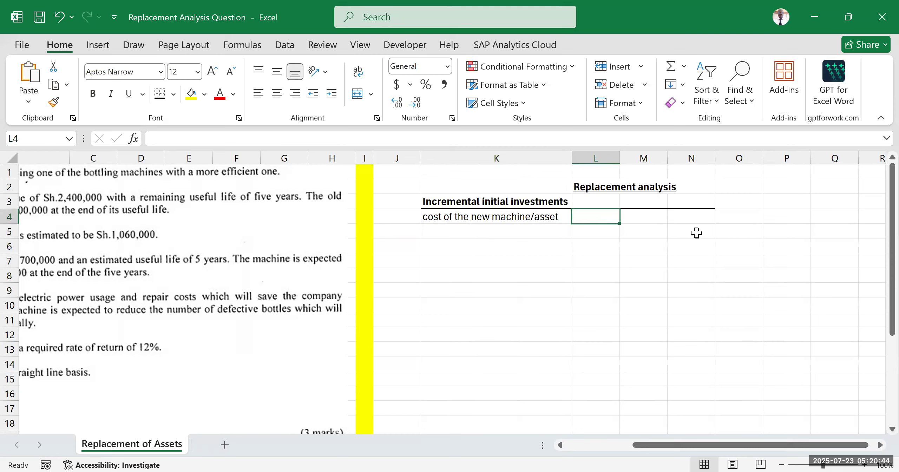
{"action": "left_click", "coordinate": [682, 217]}
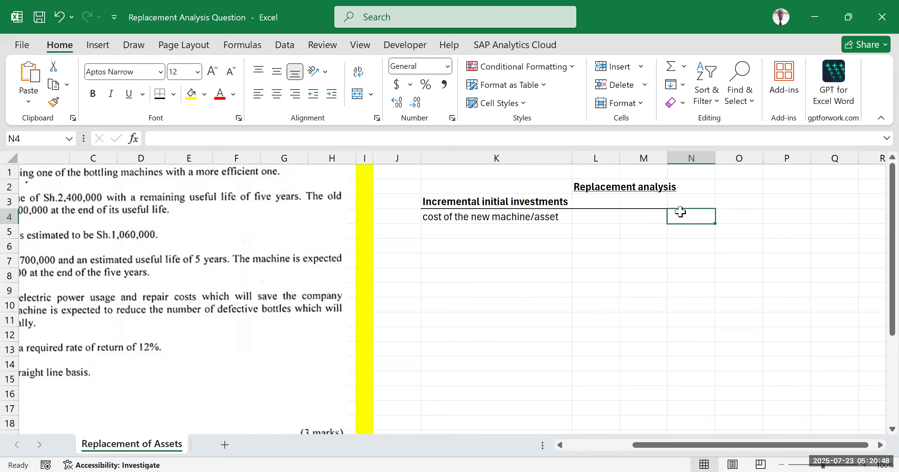
{"action": "left_click", "coordinate": [629, 273]}
{"action": "left_click", "coordinate": [682, 215]}
{"action": "left_click", "coordinate": [596, 263]}
{"action": "left_click", "coordinate": [678, 260]}
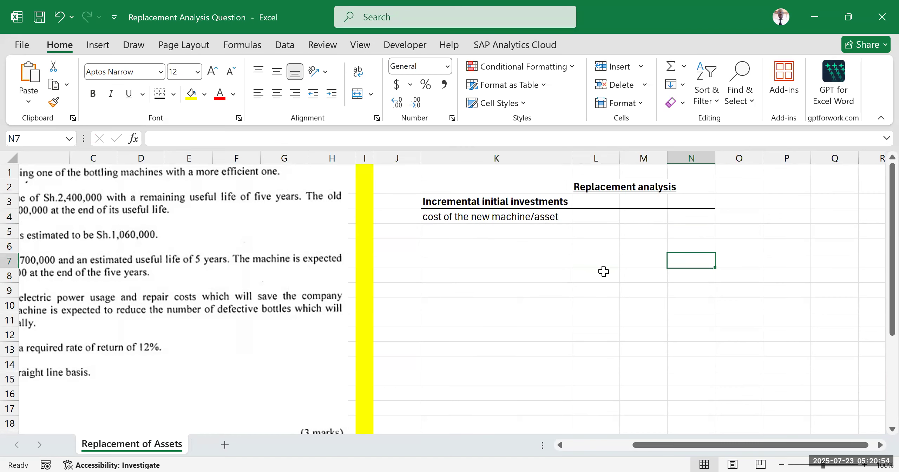
Step: Enter the subheading "Add:incidental costs" in cell K5 and make it bold
{"action": "left_click", "coordinate": [438, 232]}
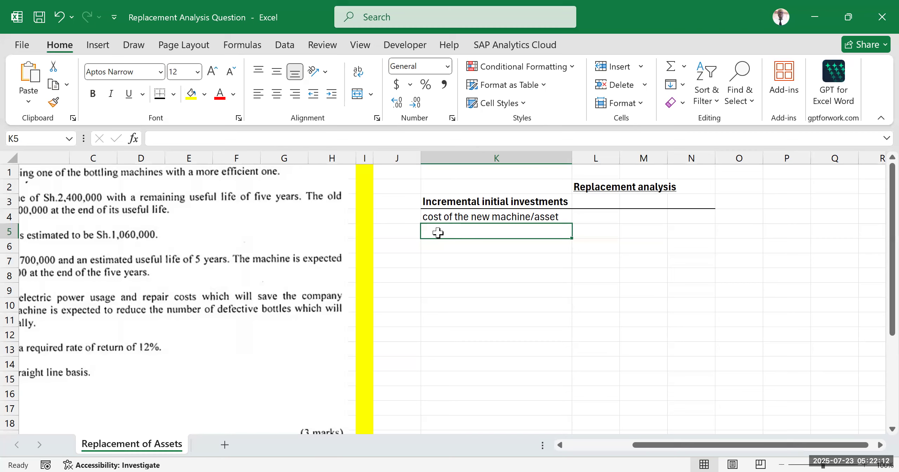
{"action": "type", "text": "Add"}
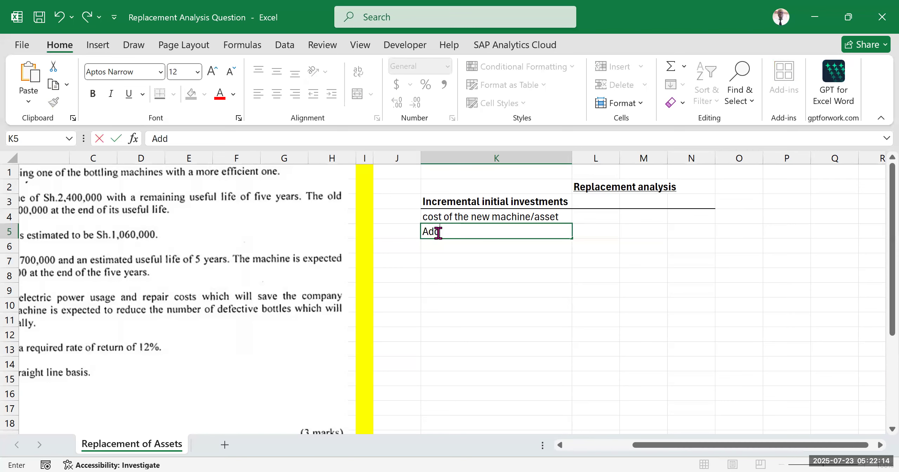
{"action": "type", "text": ":incidental costs"}
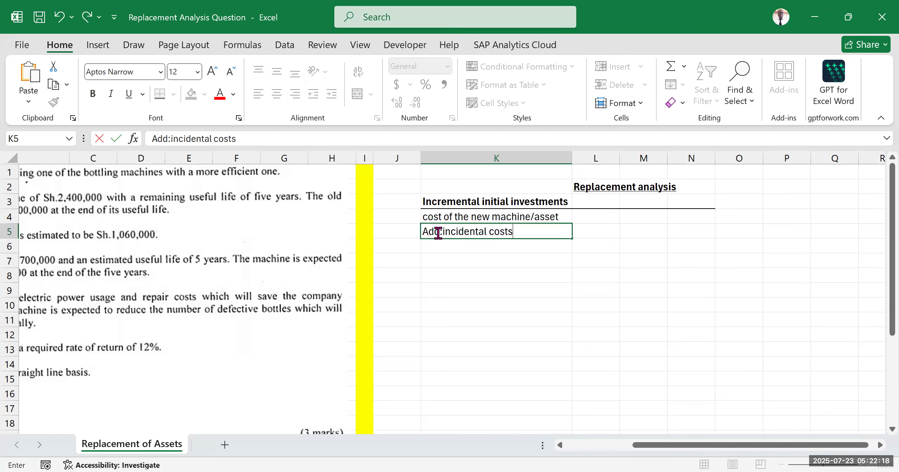
{"action": "left_click", "coordinate": [560, 272]}
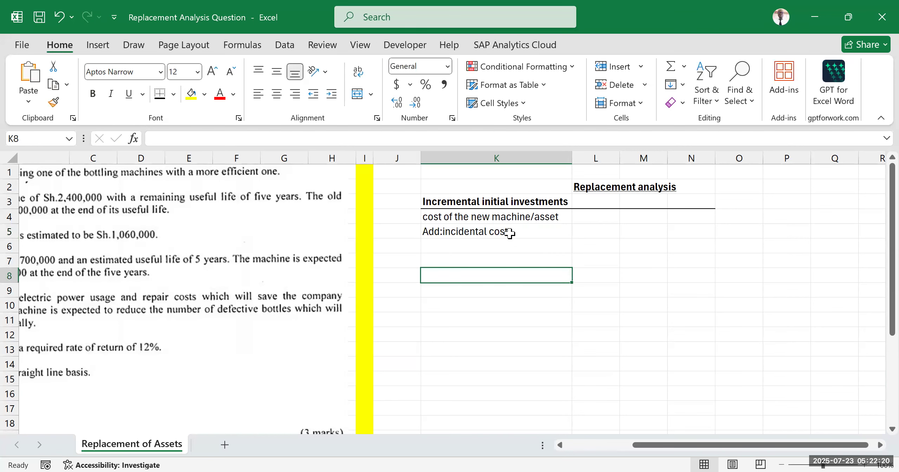
{"action": "left_click", "coordinate": [509, 233]}
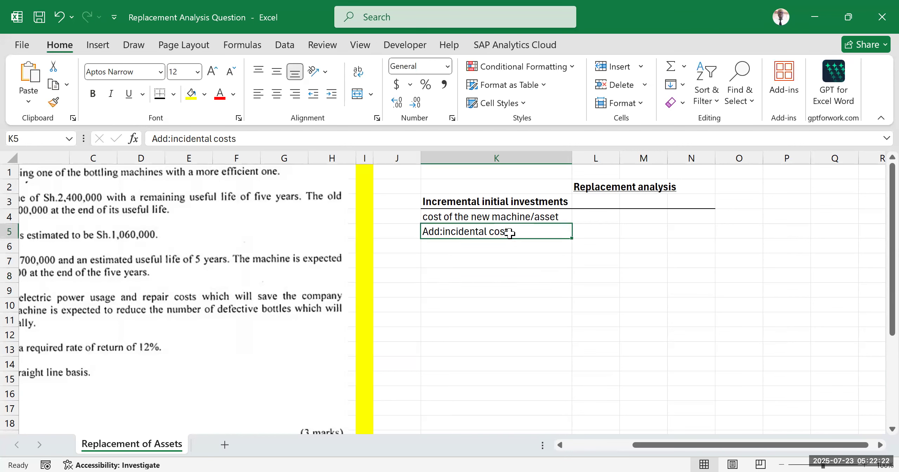
{"action": "key", "text": "ctrl+b"}
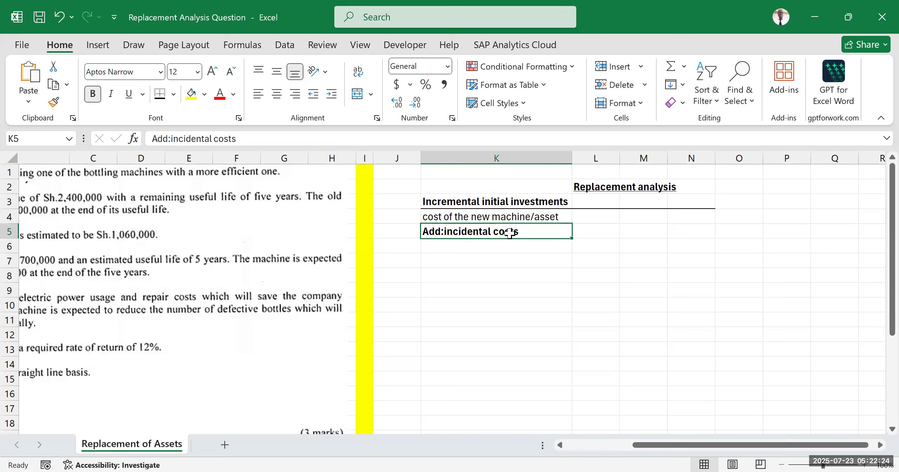
Step: Enter the label "insurance on transit" in K6 as the first incidental cost
{"action": "left_click", "coordinate": [500, 247]}
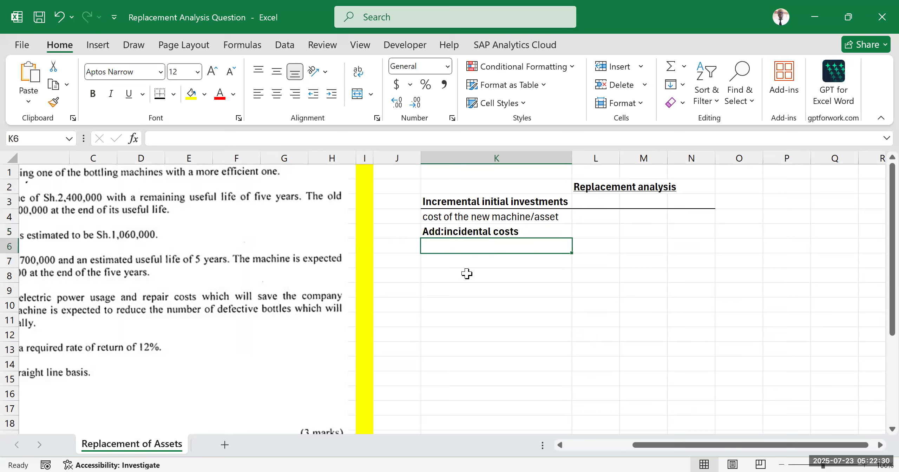
{"action": "type", "text": "insu"}
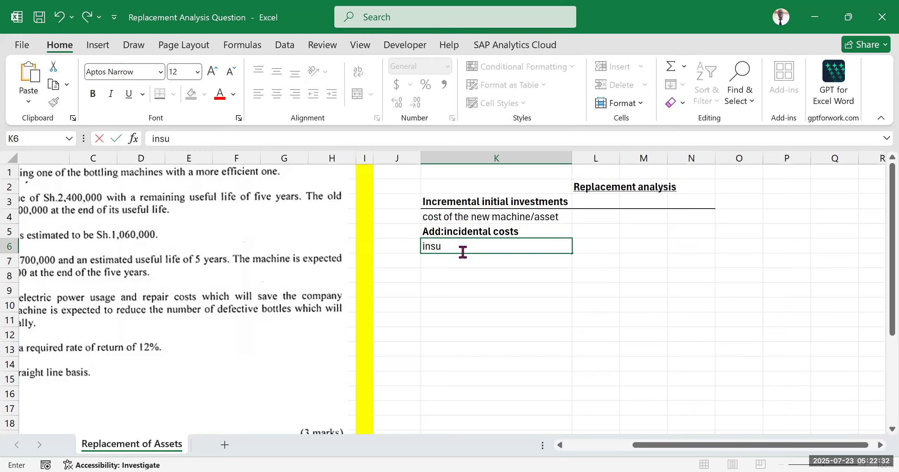
{"action": "type", "text": "rance on trasit"}
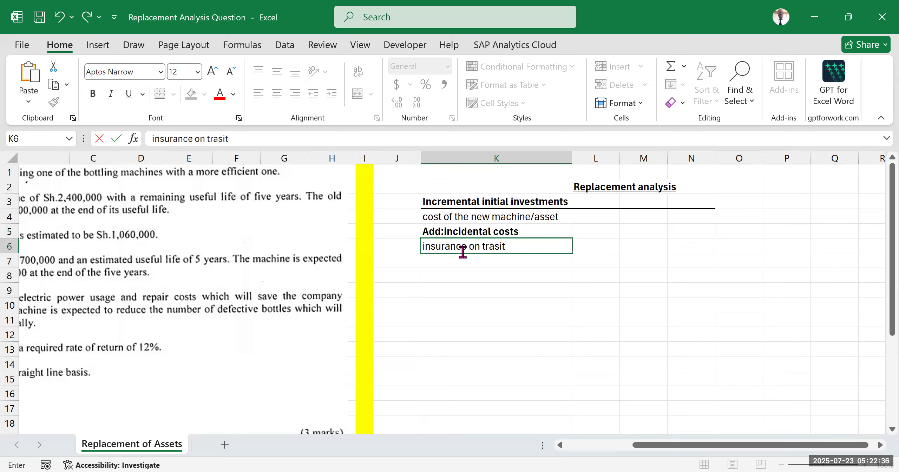
{"action": "key", "text": "BackSpace"}
{"action": "key", "text": "BackSpace"}
{"action": "key", "text": "BackSpace"}
{"action": "type", "text": "nsit"}
{"action": "key", "text": "Return"}
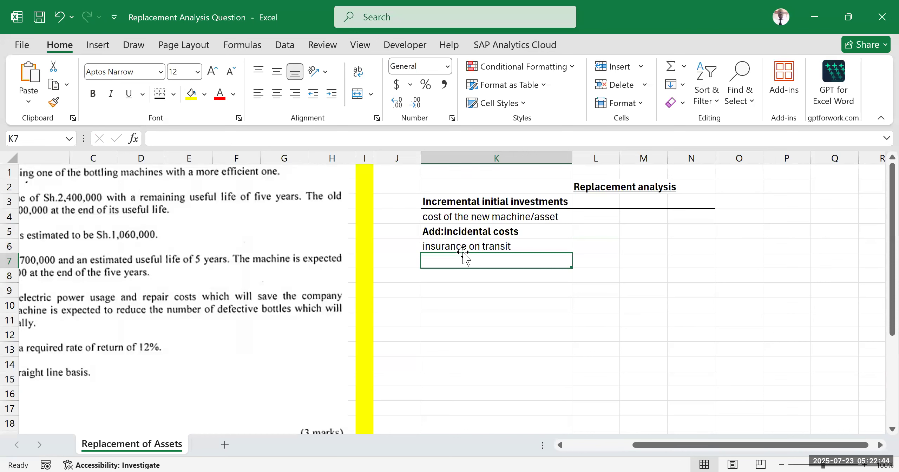
Step: Enter the labels "freight charges" in K7 and "custom duty" in K8
{"action": "type", "text": "freight charges"}
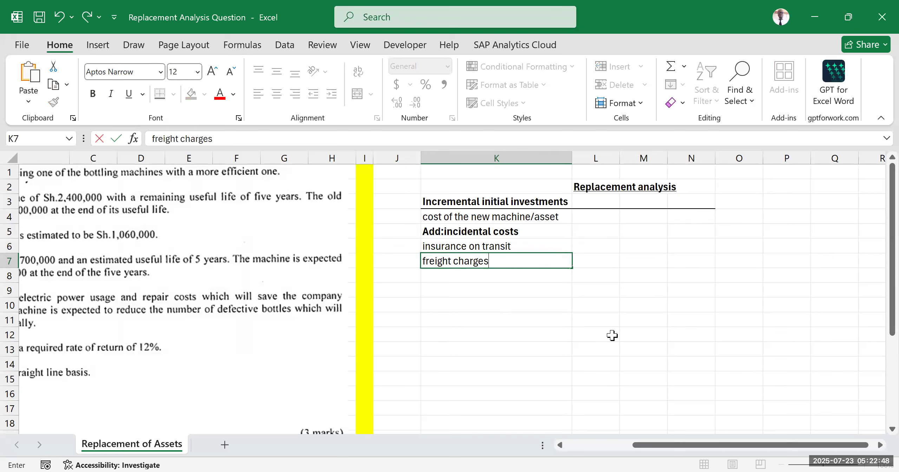
{"action": "left_click", "coordinate": [481, 308]}
{"action": "left_click", "coordinate": [437, 277]}
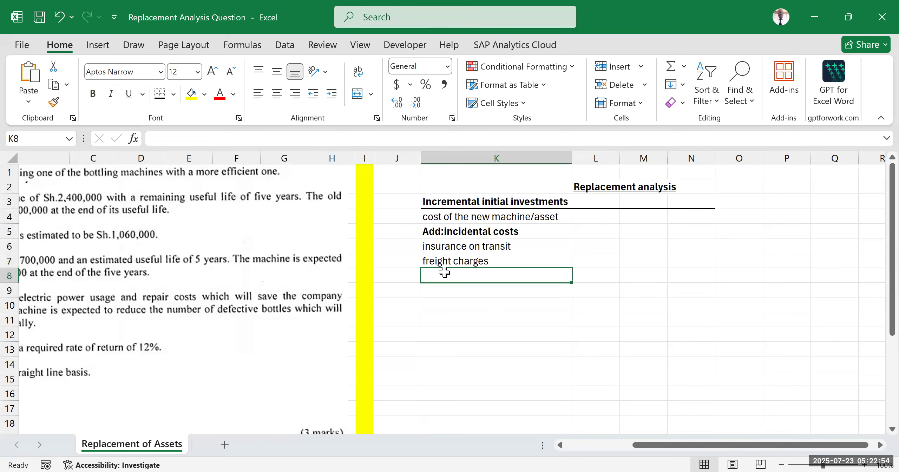
{"action": "type", "text": "cu"}
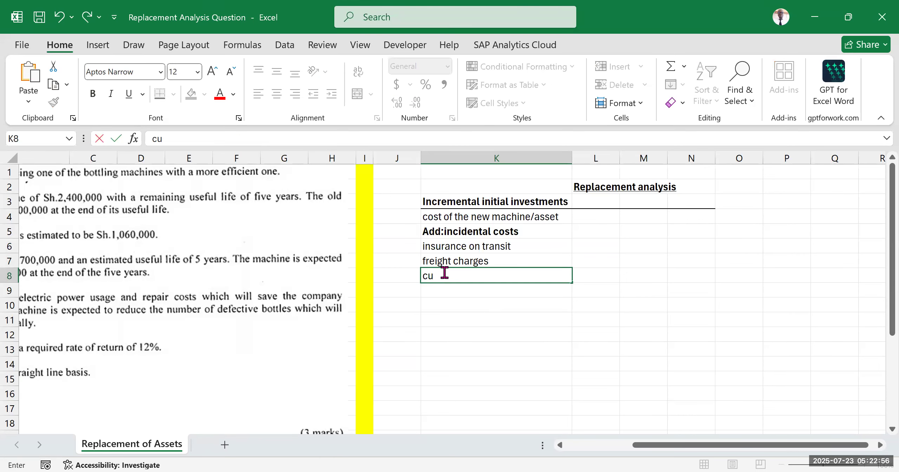
{"action": "type", "text": "stom duty"}
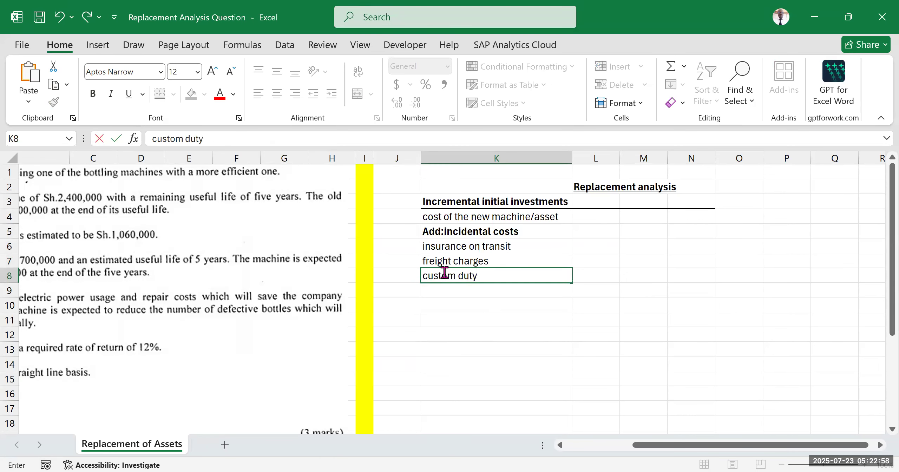
{"action": "key", "text": "Return"}
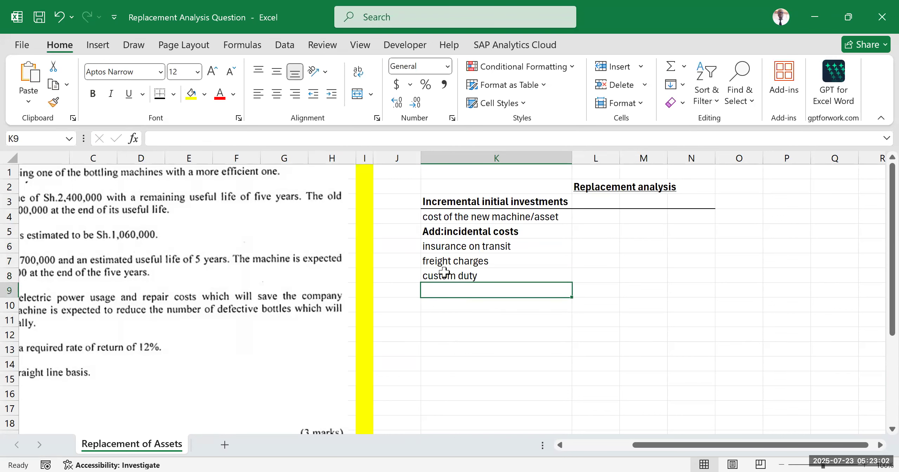
Step: Enter the labels "installation cost" in K9 and "assembling costs" in K10
{"action": "type", "text": "installation"}
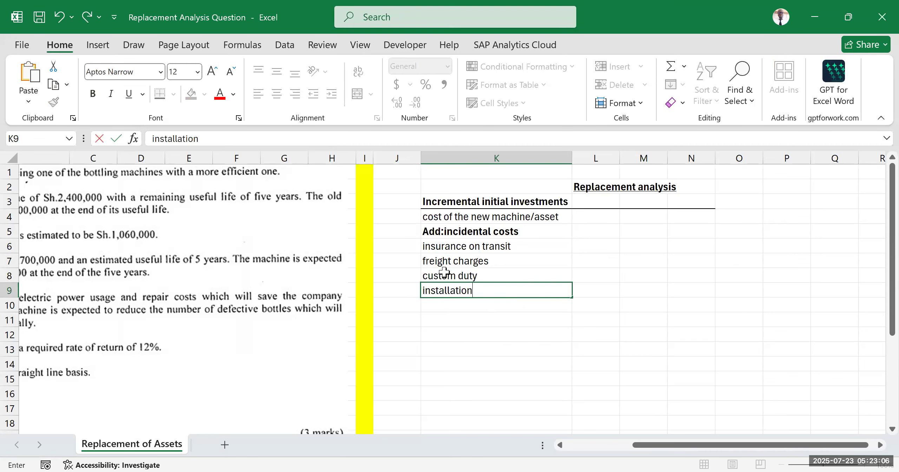
{"action": "type", "text": " cost"}
{"action": "key", "text": "Return"}
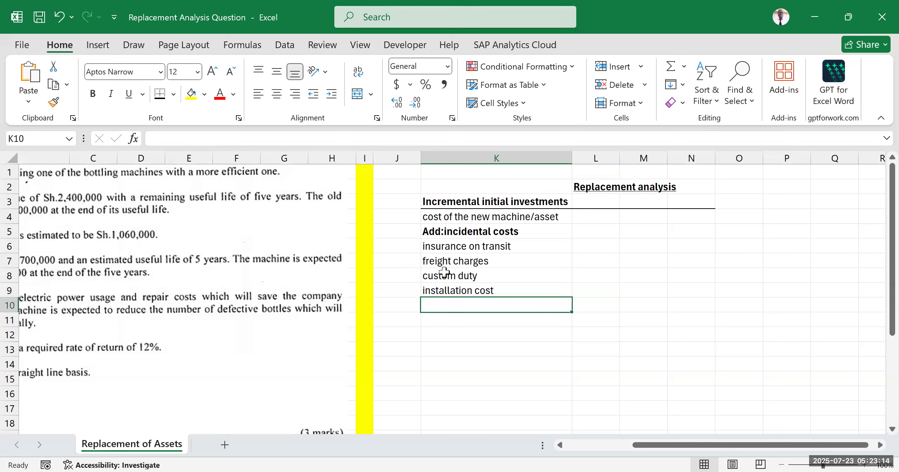
{"action": "type", "text": "assembl"}
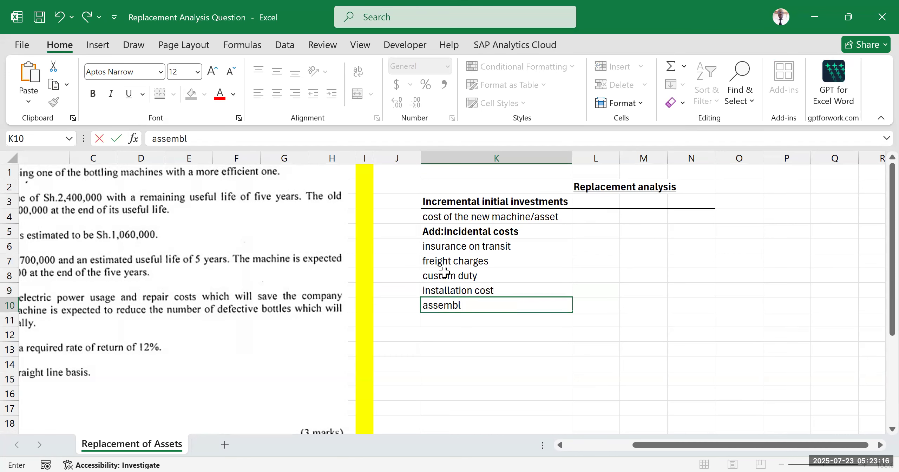
{"action": "type", "text": "ing costs"}
{"action": "left_click", "coordinate": [454, 365]}
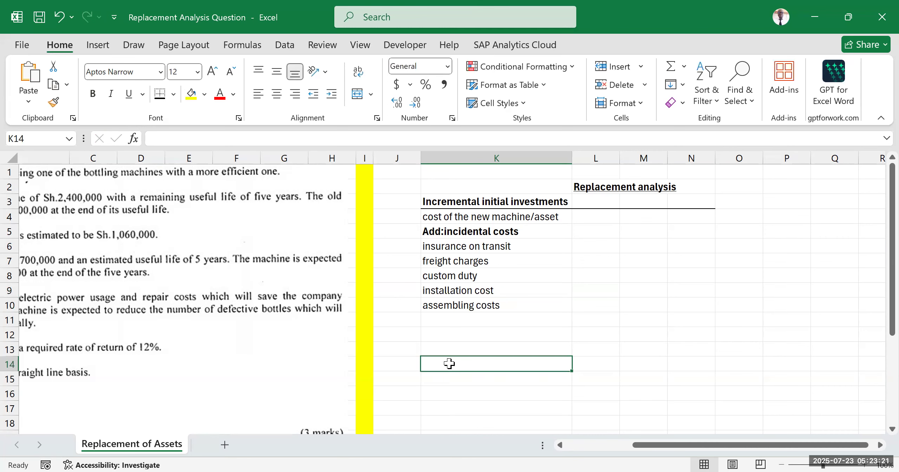
Step: Capitalize the first letter of the label in K10 so it reads "Assembling costs"
{"action": "double_click", "coordinate": [424, 305]}
{"action": "key", "text": "BackSpace"}
{"action": "type", "text": "A"}
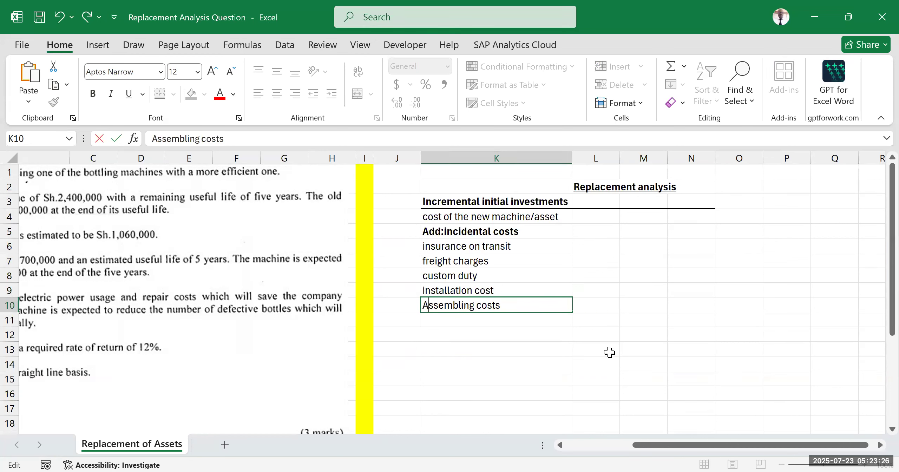
{"action": "left_click", "coordinate": [576, 350]}
{"action": "left_click", "coordinate": [650, 280]}
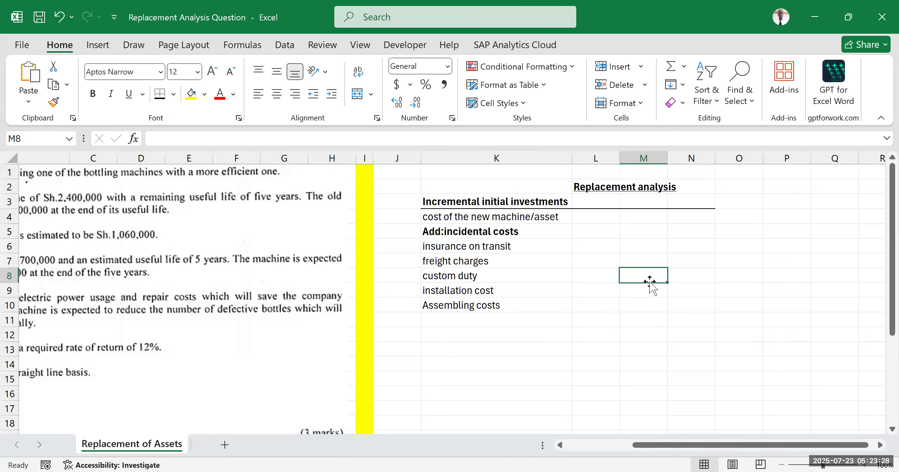
Step: Enter the label "Total cost of the new machine" in K11 below the incidental costs
{"action": "left_click_drag", "start_coordinate": [512, 247], "coordinate": [513, 304]}
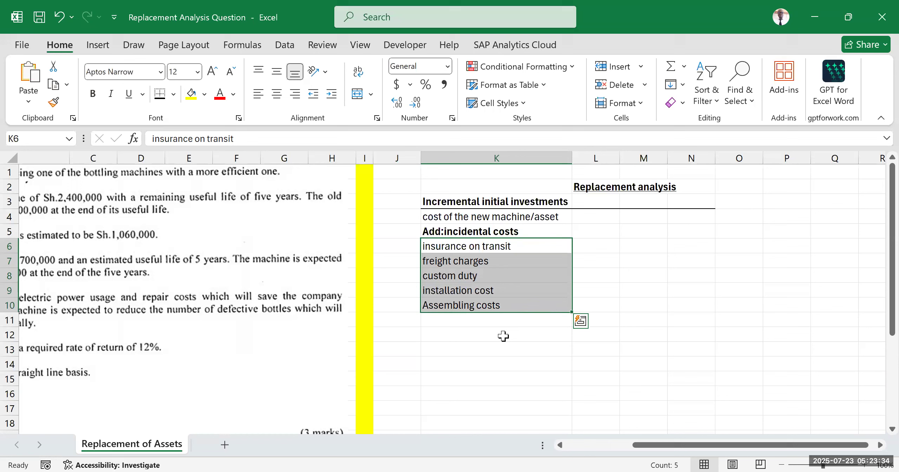
{"action": "left_click", "coordinate": [452, 322]}
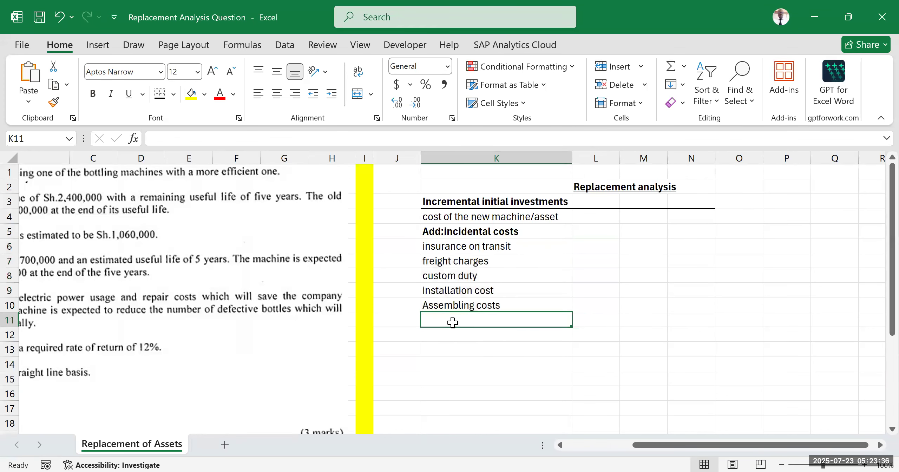
{"action": "type", "text": "T"}
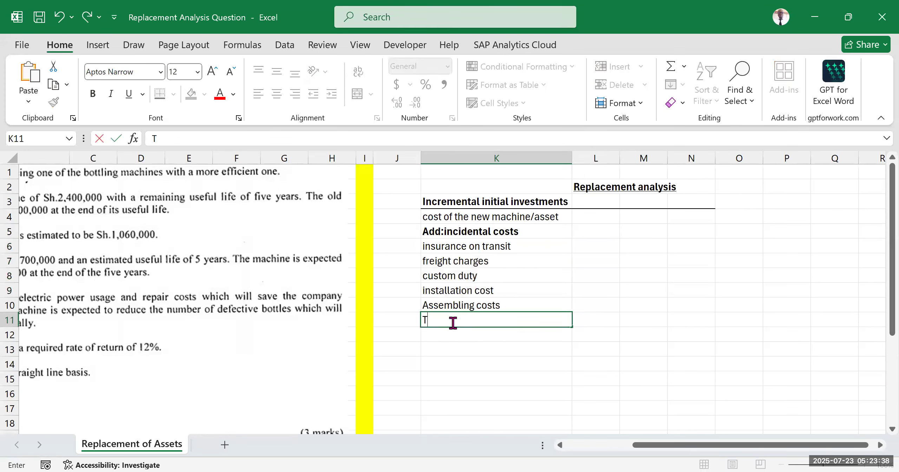
{"action": "type", "text": "otal cost of the new machine"}
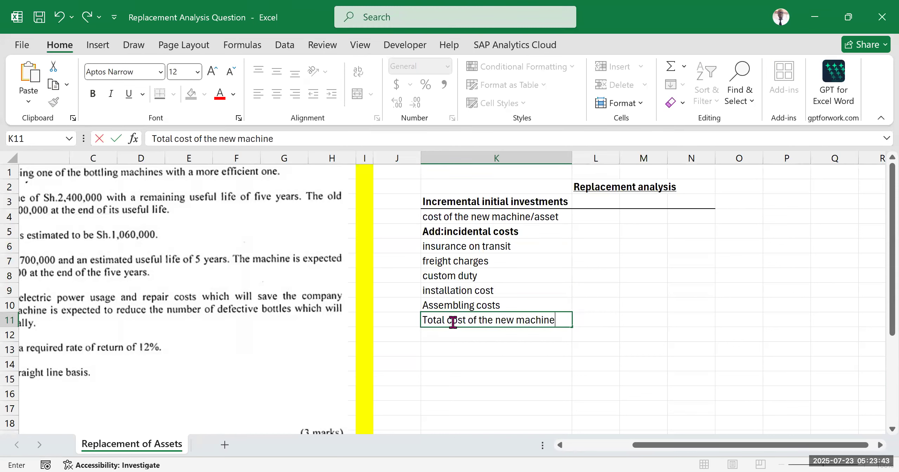
{"action": "left_click", "coordinate": [577, 363]}
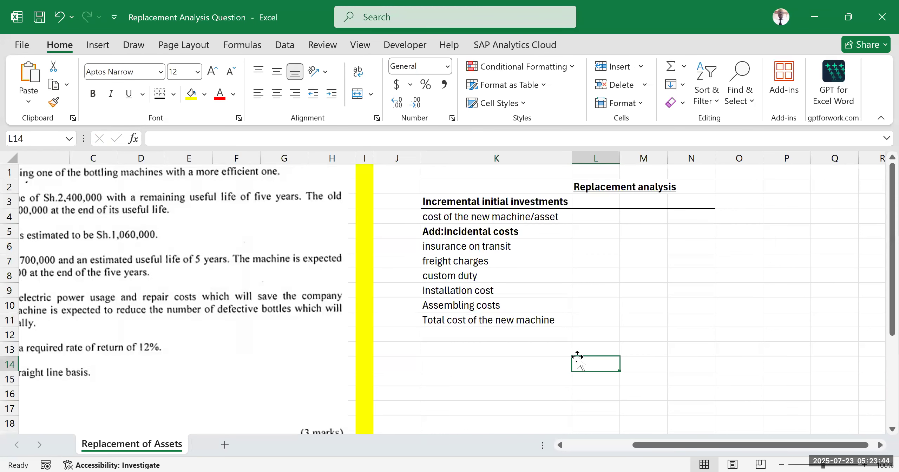
Step: Enter the placeholder "xx" in N4 for the cost of the new machine/asset
{"action": "left_click", "coordinate": [684, 217]}
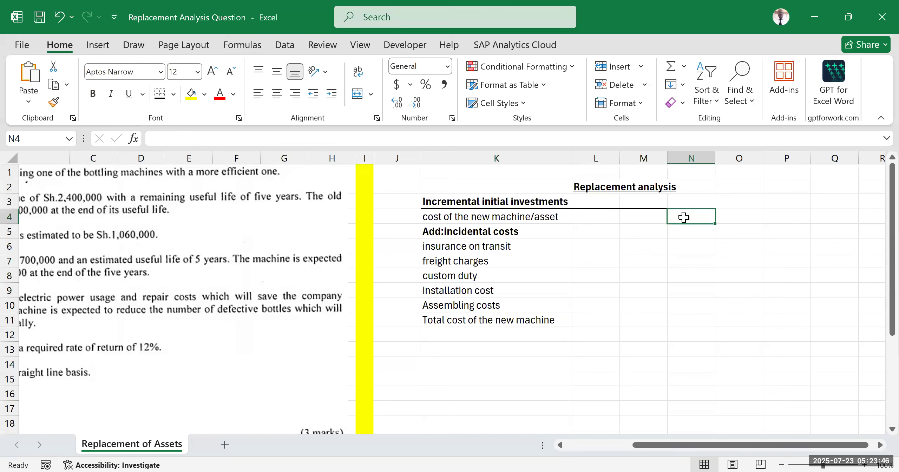
{"action": "type", "text": "xx"}
{"action": "left_click", "coordinate": [683, 292]}
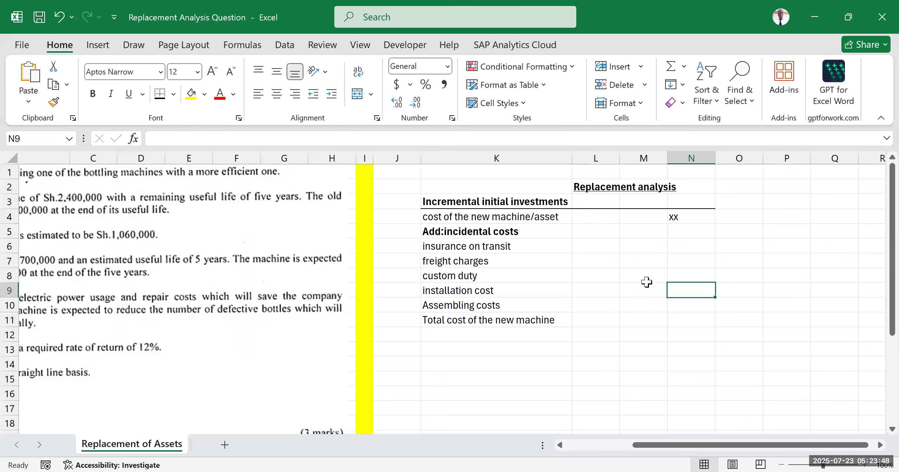
{"action": "left_click", "coordinate": [636, 353]}
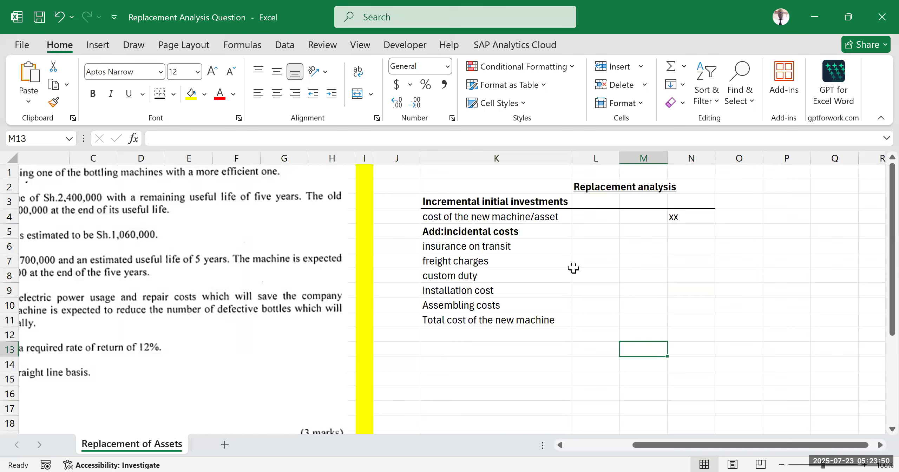
Step: Enter the placeholder "xx" in each of the cells L6 to L10 beside the five incidental costs
{"action": "left_click", "coordinate": [603, 246]}
{"action": "type", "text": "xx"}
{"action": "key", "text": "Return"}
{"action": "type", "text": "xx"}
{"action": "key", "text": "Return"}
{"action": "type", "text": "xx"}
{"action": "key", "text": "Return"}
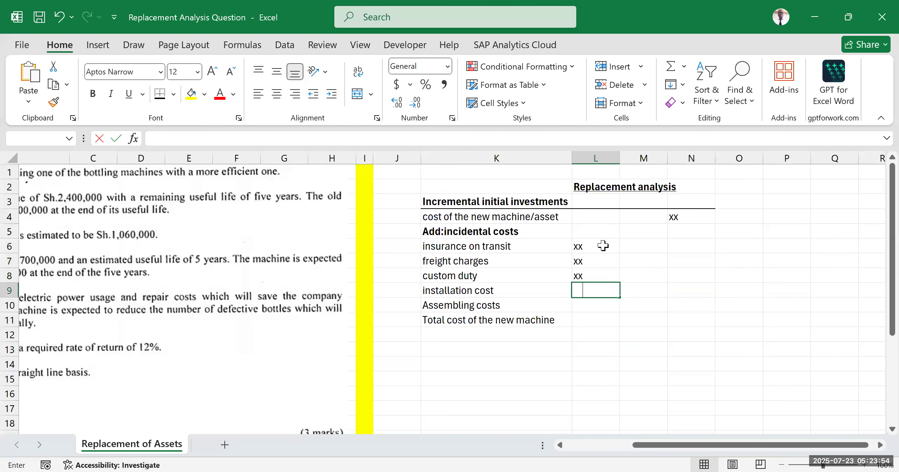
{"action": "type", "text": "xx"}
{"action": "key", "text": "Return"}
{"action": "type", "text": "xx"}
{"action": "key", "text": "Return"}
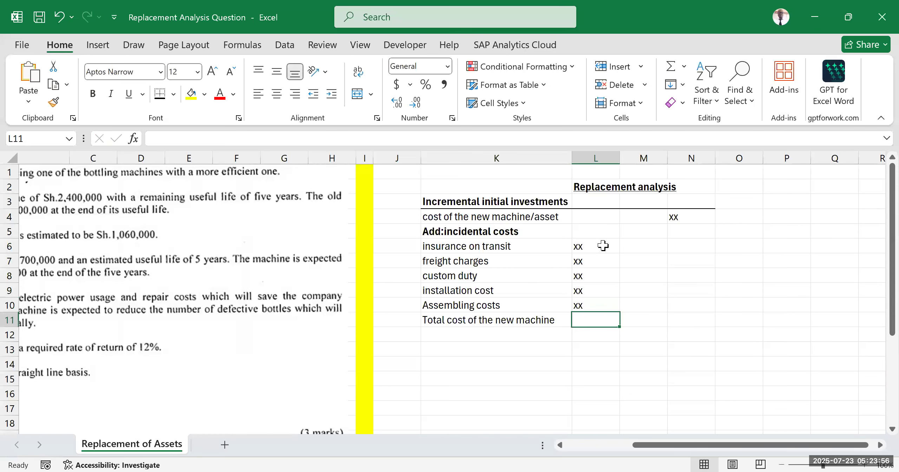
Step: Enter the placeholder "xxx" in N11 for the total cost of the new machine
{"action": "left_click_drag", "start_coordinate": [602, 240], "coordinate": [600, 317]}
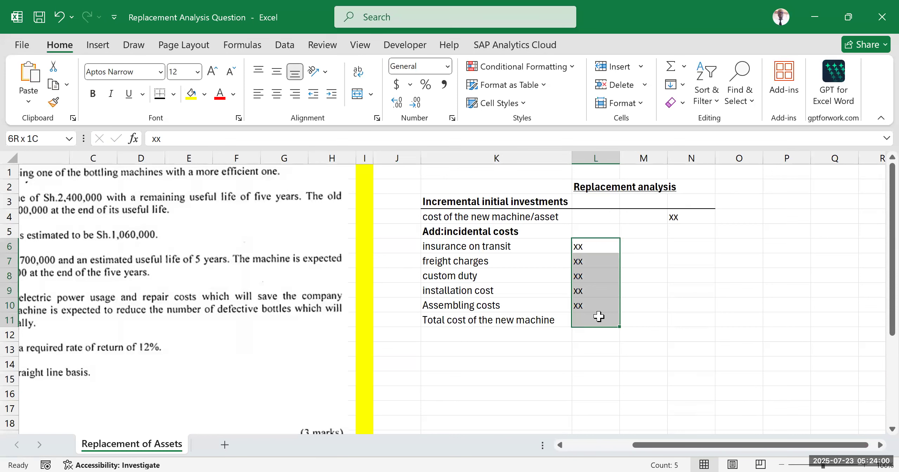
{"action": "left_click_drag", "start_coordinate": [599, 316], "coordinate": [592, 306]}
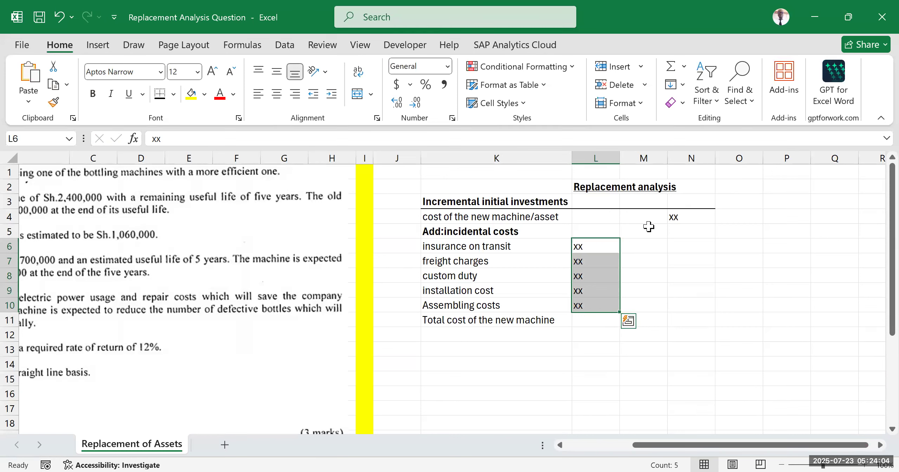
{"action": "left_click", "coordinate": [666, 219]}
{"action": "left_click", "coordinate": [679, 316]}
{"action": "type", "text": "xxx"}
{"action": "left_click", "coordinate": [643, 363]}
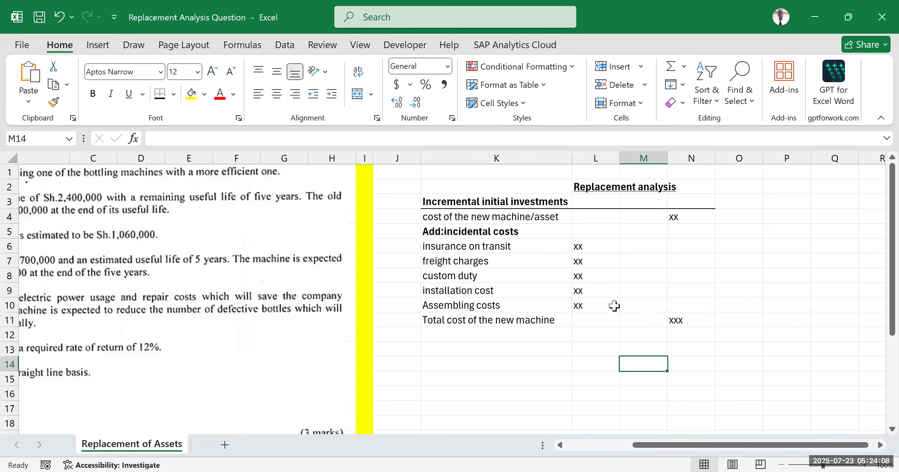
Step: Make the total cost row bold from K11 to N11
{"action": "left_click_drag", "start_coordinate": [561, 319], "coordinate": [676, 320]}
{"action": "key", "text": "ctrl+b"}
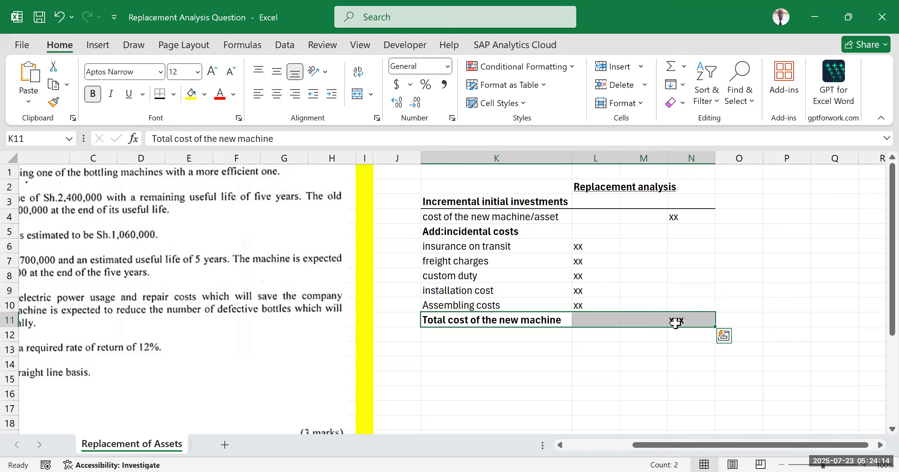
{"action": "left_click", "coordinate": [784, 246]}
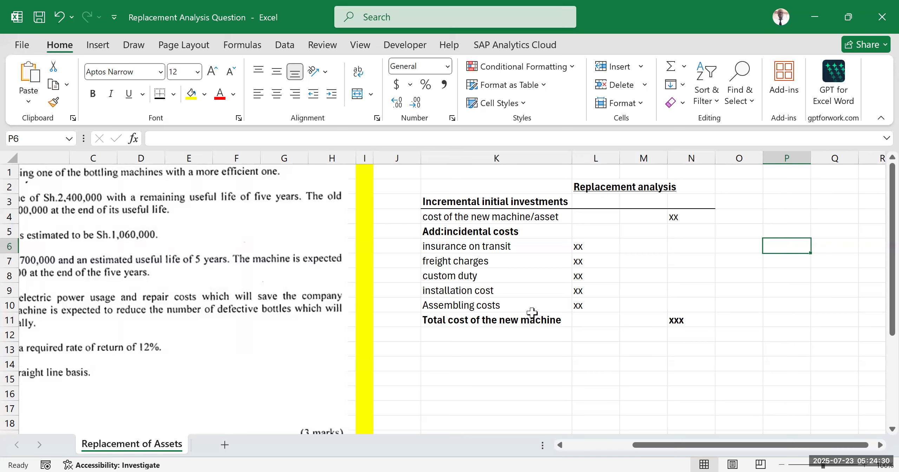
Step: Enter the label "Less: proceeds on disposal of the old machine" in K12
{"action": "left_click", "coordinate": [453, 336]}
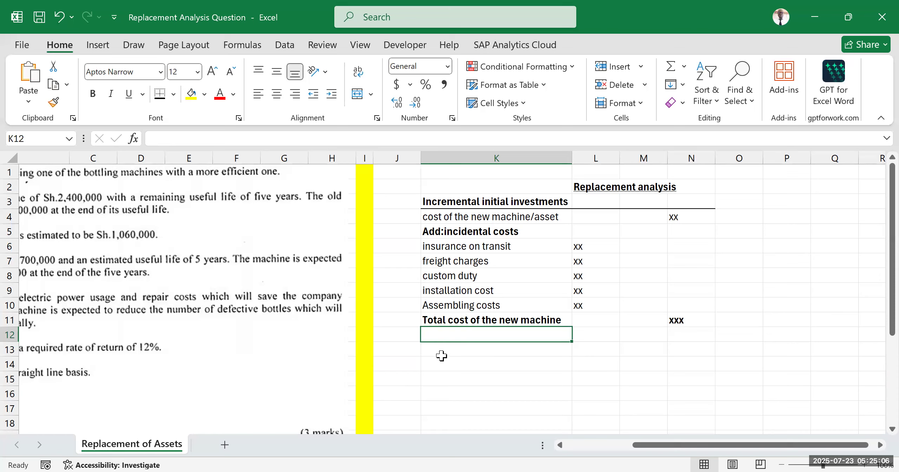
{"action": "key", "text": "F2"}
{"action": "type", "text": "Le"}
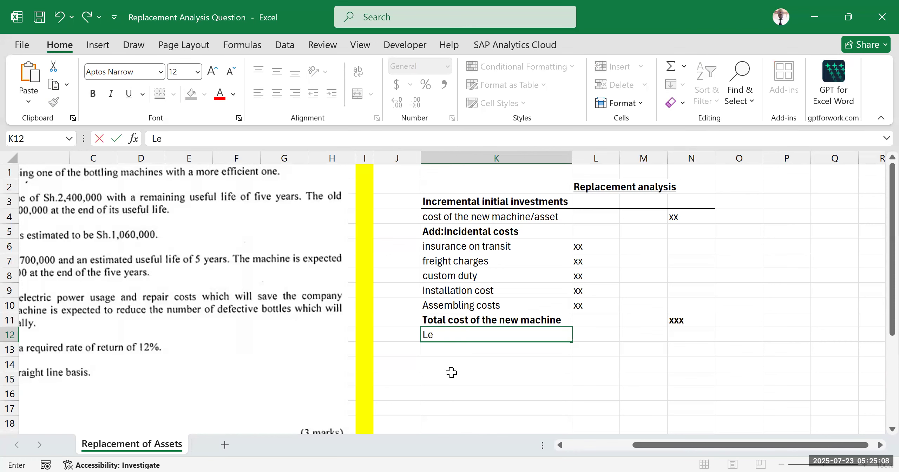
{"action": "type", "text": "ss: proceeds on disp"}
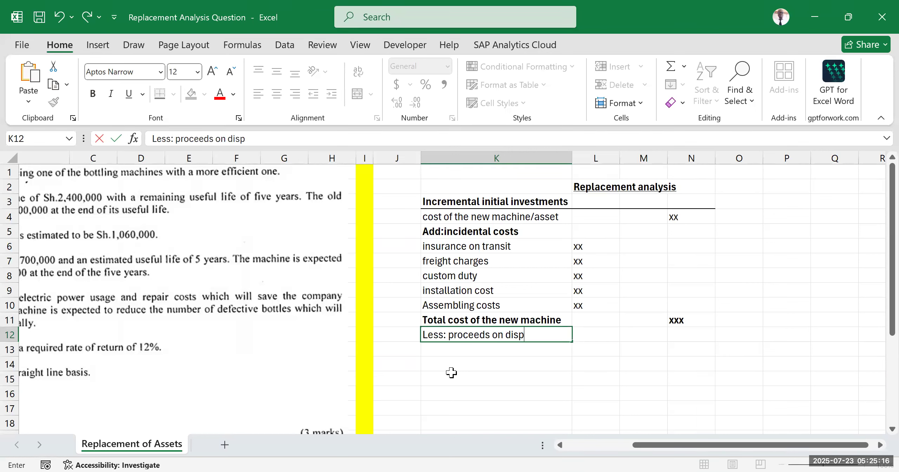
{"action": "type", "text": "osal of the old machine"}
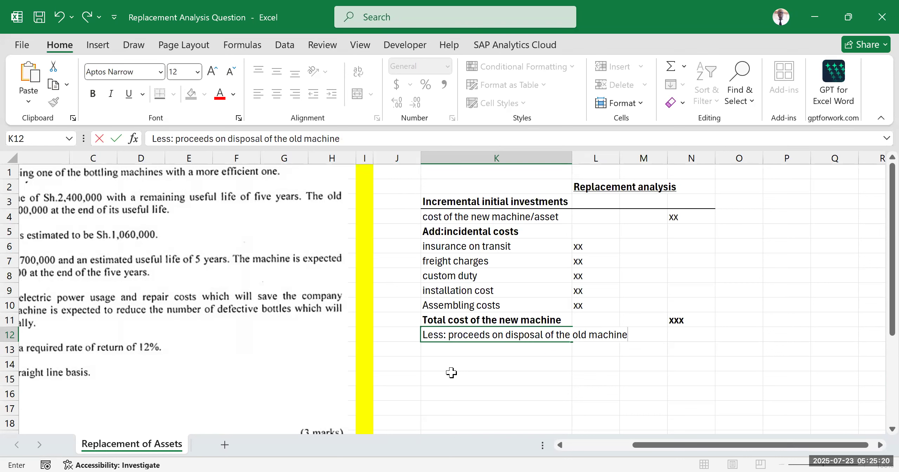
{"action": "left_click", "coordinate": [559, 382]}
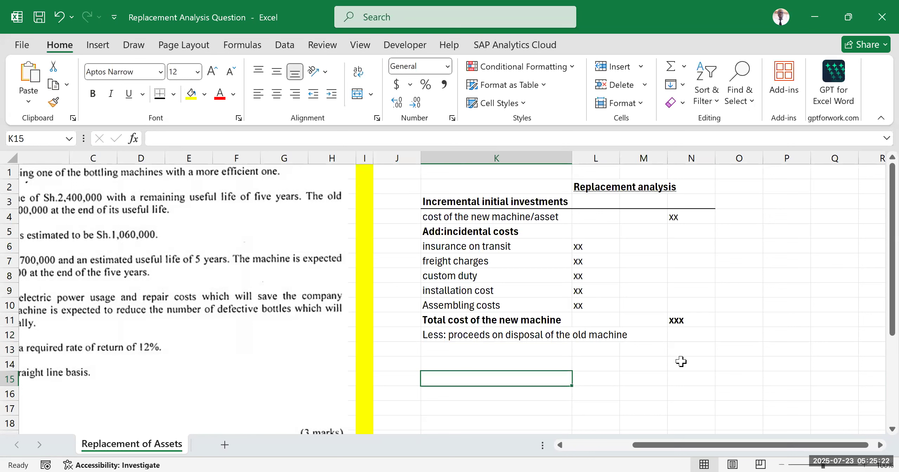
Step: Enter the negative placeholder "(xx)" in N12 for the old machine's disposal proceeds
{"action": "left_click", "coordinate": [684, 341]}
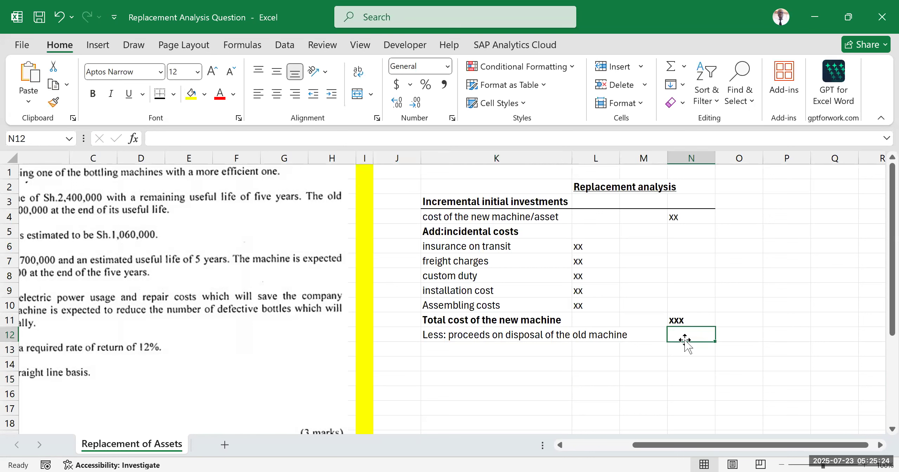
{"action": "type", "text": "(xx"}
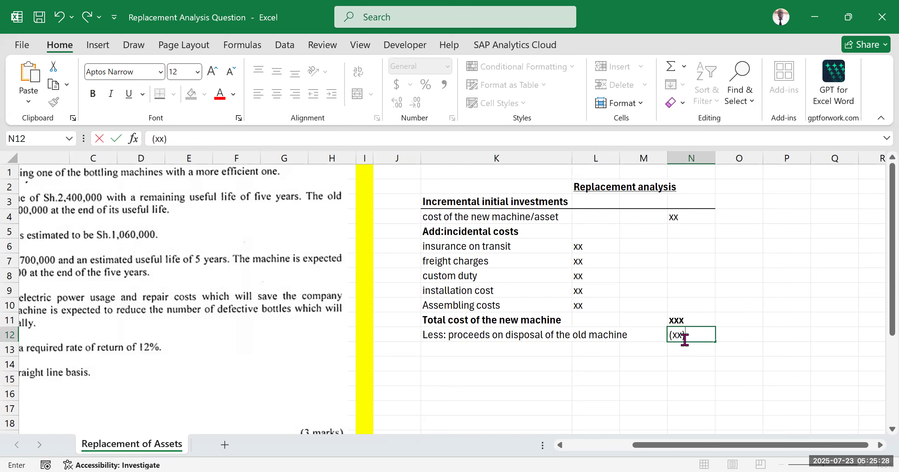
{"action": "left_click", "coordinate": [767, 272]}
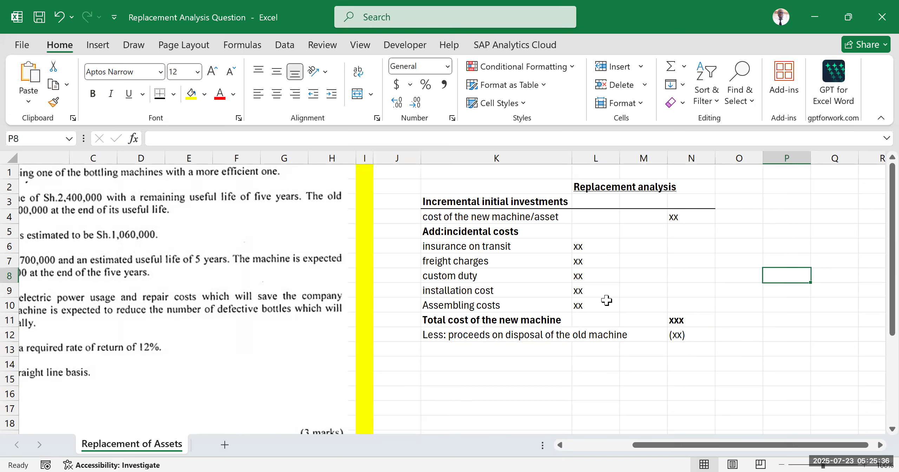
Step: Enter the label "Add:investment in WC-New machine" in K13 below the disposal proceeds
{"action": "left_click", "coordinate": [453, 350]}
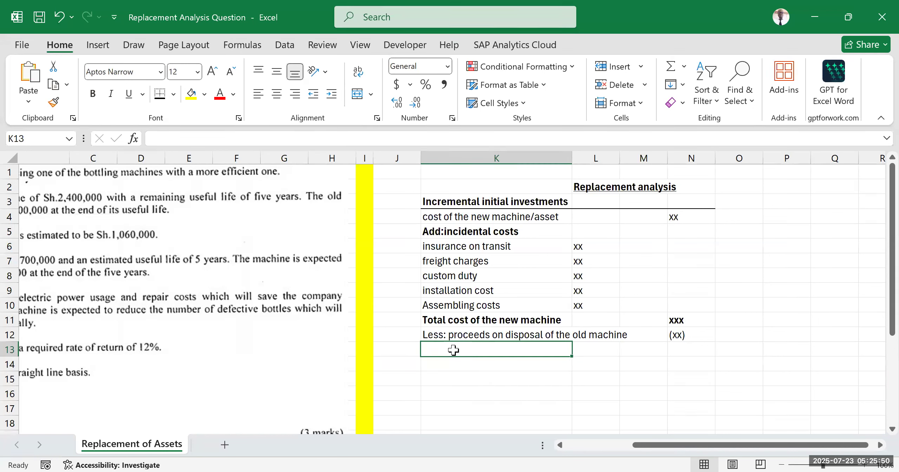
{"action": "type", "text": "Add"}
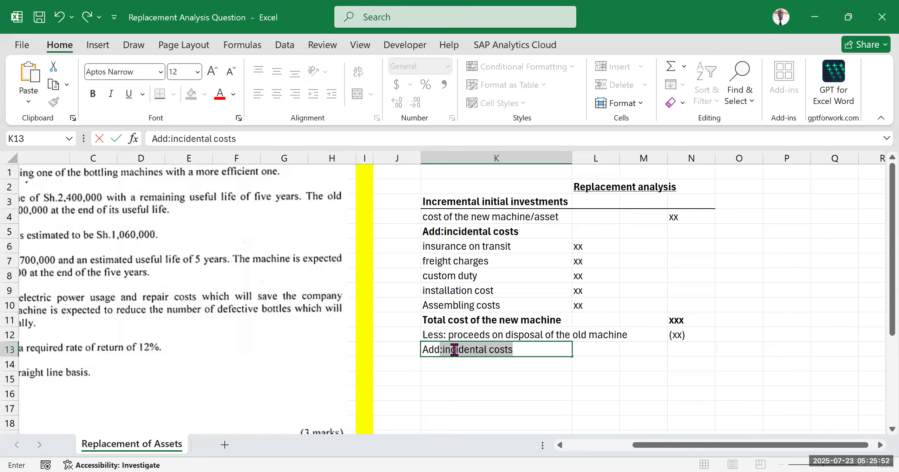
{"action": "type", "text": ":investment"}
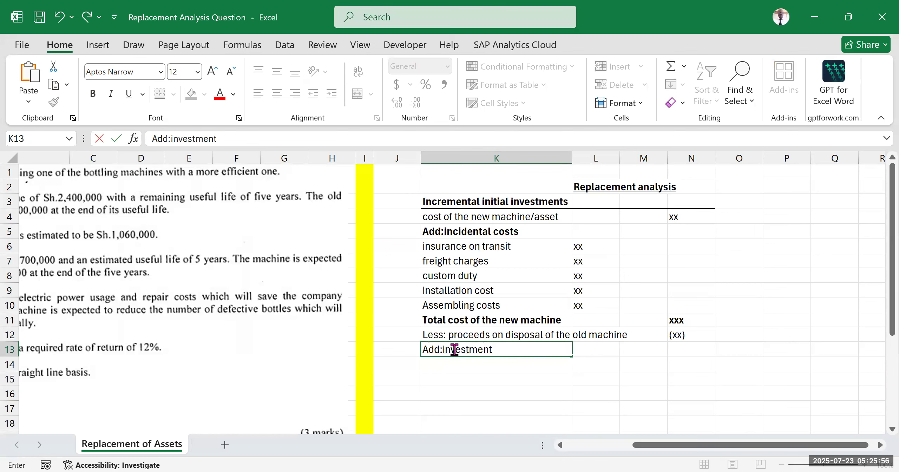
{"action": "type", "text": " in WC-Neww"}
{"action": "key", "text": "BackSpace"}
{"action": "type", "text": "ka"}
{"action": "key", "text": "BackSpace"}
{"action": "type", "text": "machine"}
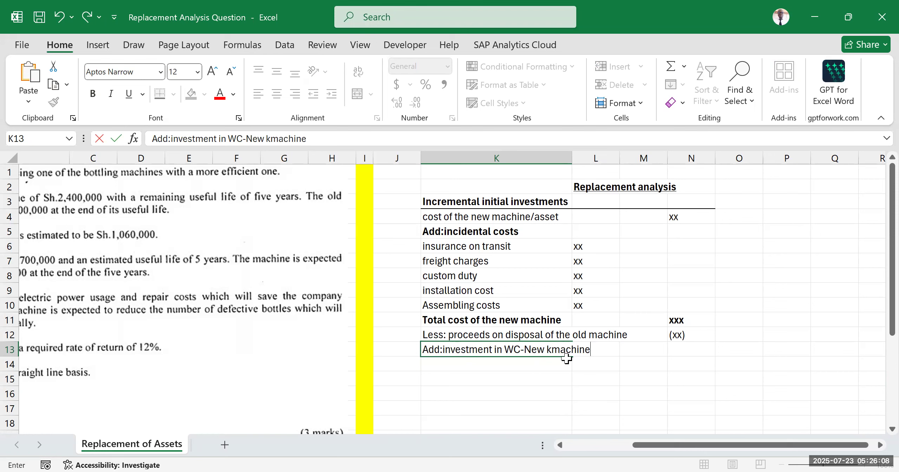
{"action": "left_click", "coordinate": [551, 349]}
{"action": "key", "text": "BackSpace"}
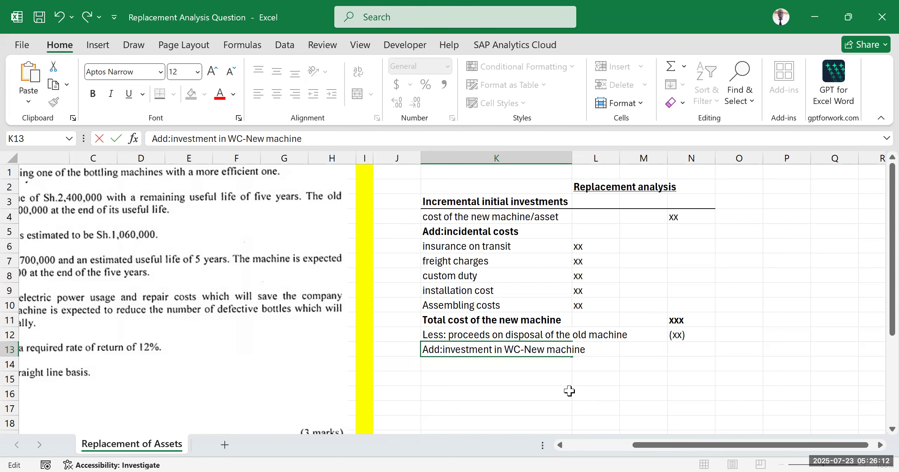
{"action": "left_click", "coordinate": [569, 390]}
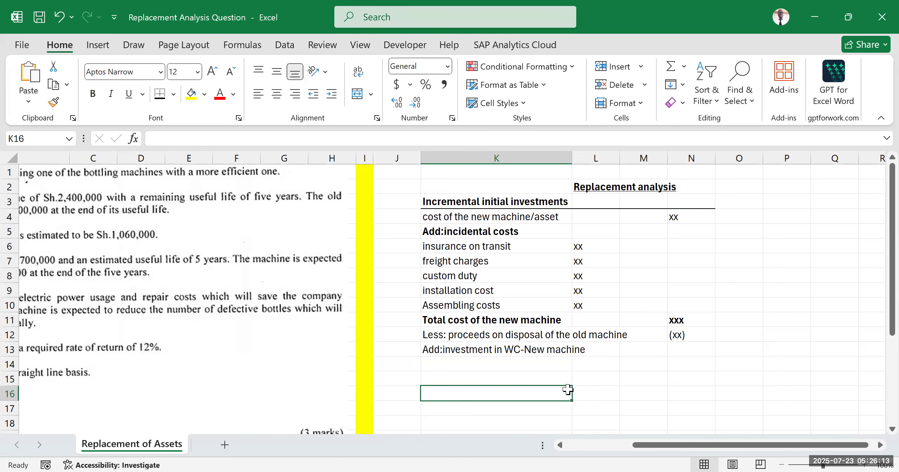
Step: Enter the placeholder "xx" in N13 for the new machine's working capital investment
{"action": "left_click", "coordinate": [688, 349]}
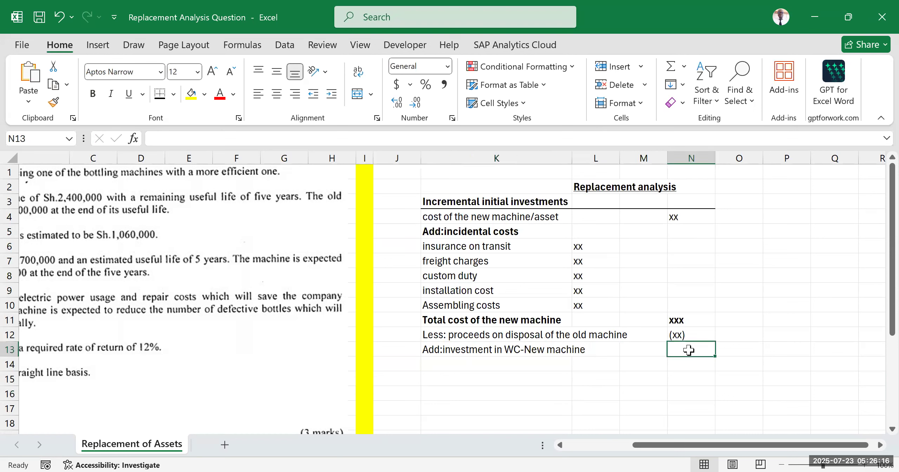
{"action": "type", "text": "xx"}
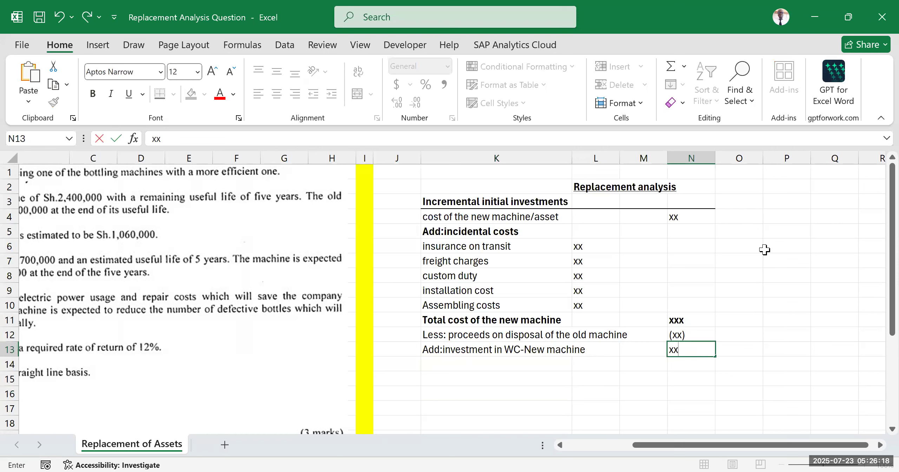
{"action": "left_click", "coordinate": [735, 278]}
{"action": "left_click_drag", "start_coordinate": [501, 215], "coordinate": [694, 365]}
{"action": "left_click", "coordinate": [474, 391]}
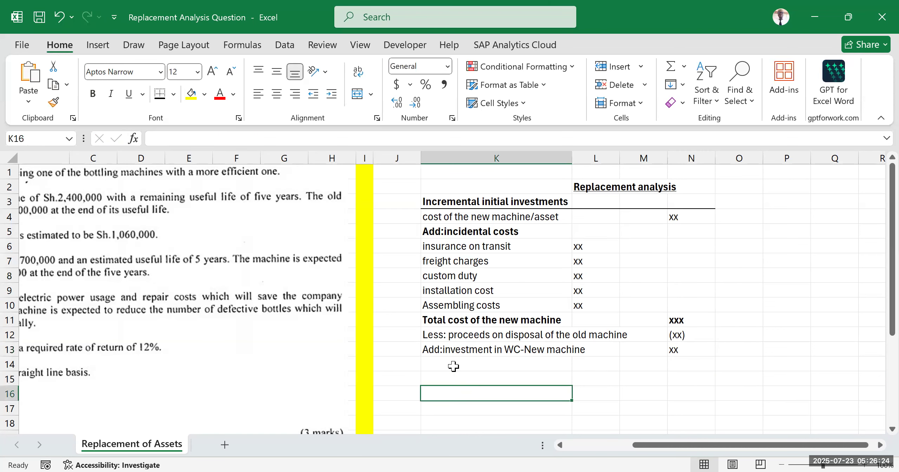
Step: Enter the label "Incremental initial costs" in K14 below the working capital line
{"action": "left_click", "coordinate": [454, 366]}
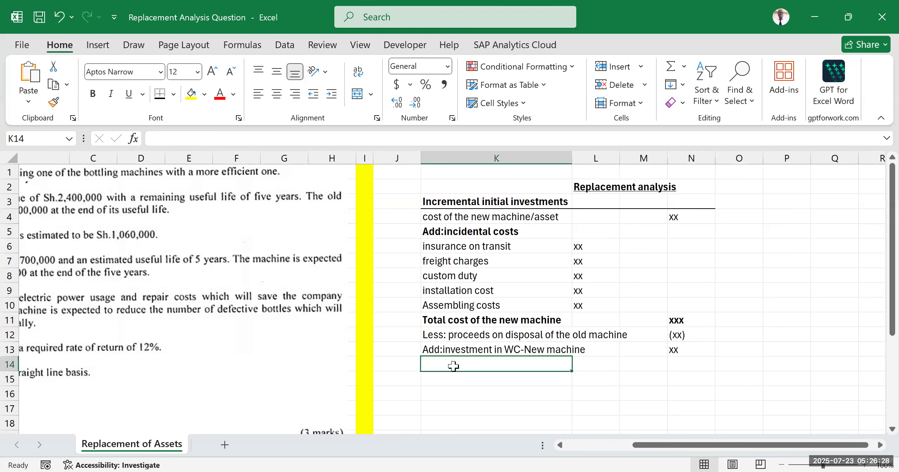
{"action": "type", "text": "Incremental initial costs"}
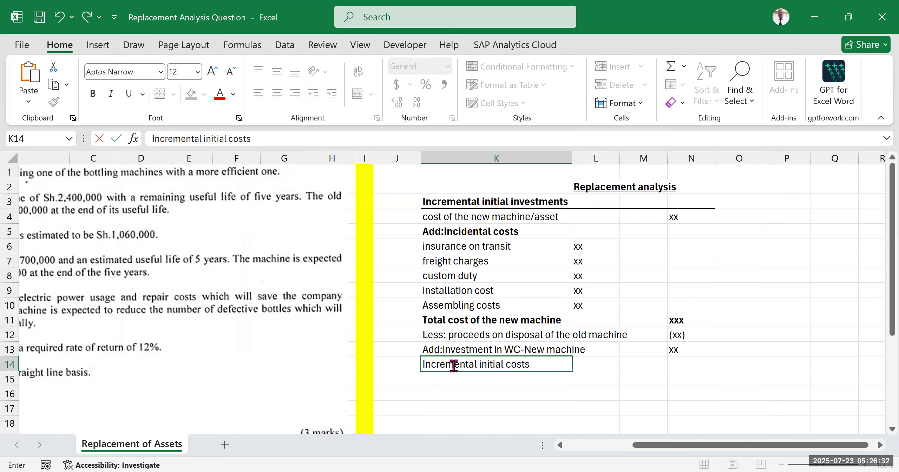
{"action": "key", "text": "Return"}
Step: Format K14 to N14 with a top and thick bottom border and bold text
{"action": "left_click_drag", "start_coordinate": [505, 366], "coordinate": [685, 369]}
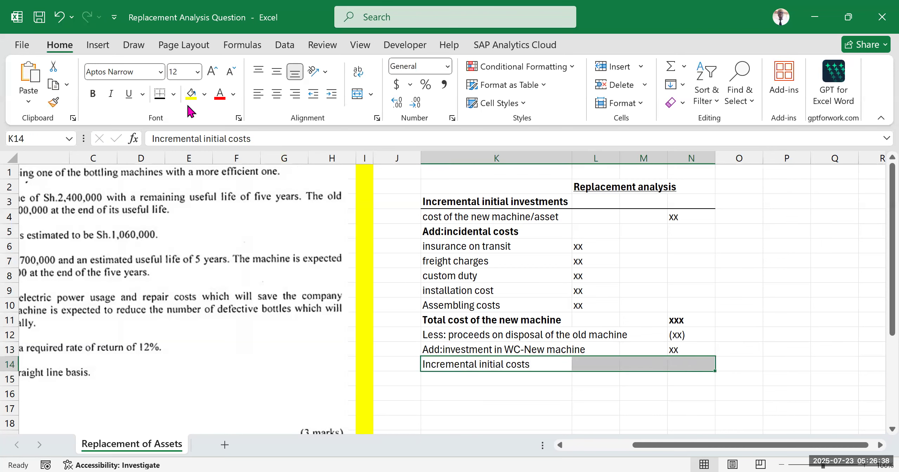
{"action": "left_click", "coordinate": [173, 94]}
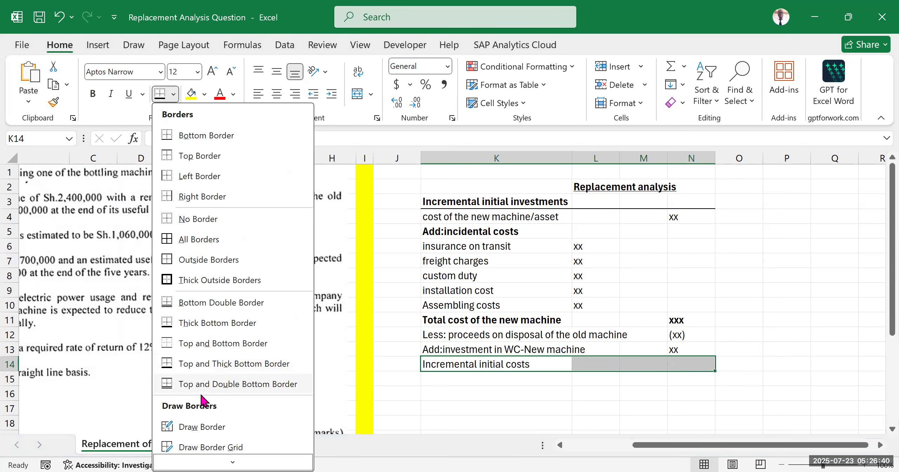
{"action": "left_click", "coordinate": [205, 364]}
{"action": "left_click", "coordinate": [93, 94]}
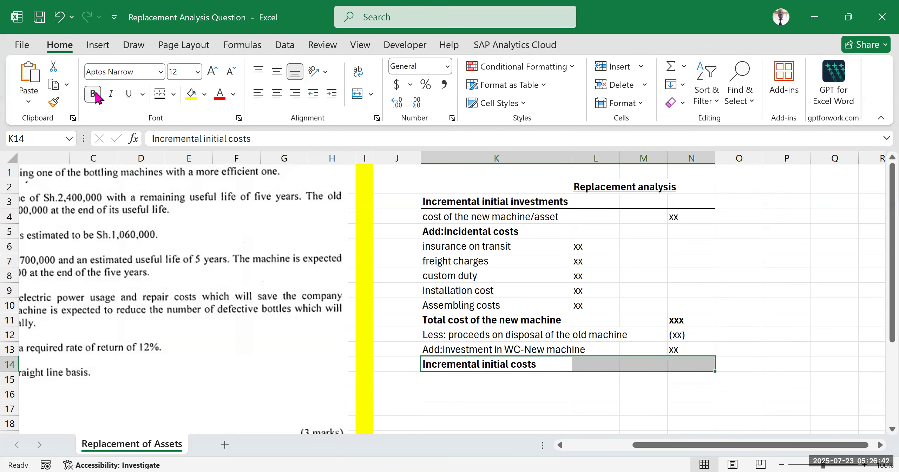
{"action": "left_click", "coordinate": [471, 393]}
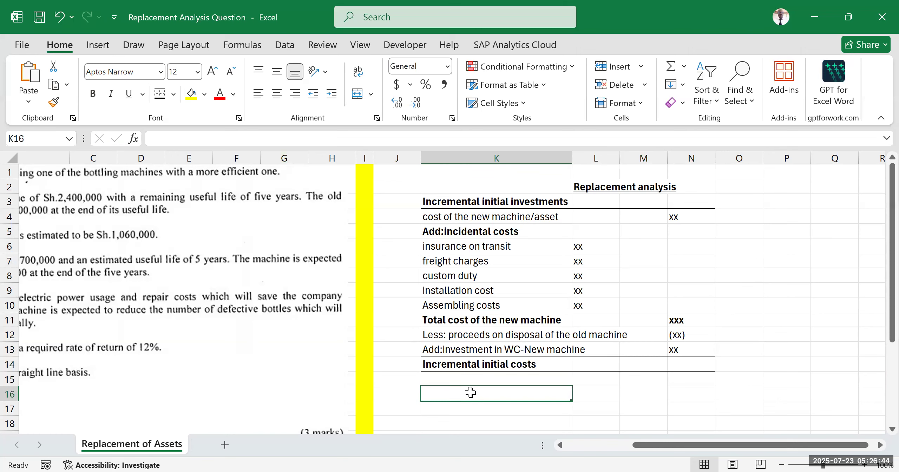
Step: Extend the label in K14 to read "Incremental initial costs-Initial outlay"
{"action": "double_click", "coordinate": [548, 366]}
{"action": "type", "text": "-"}
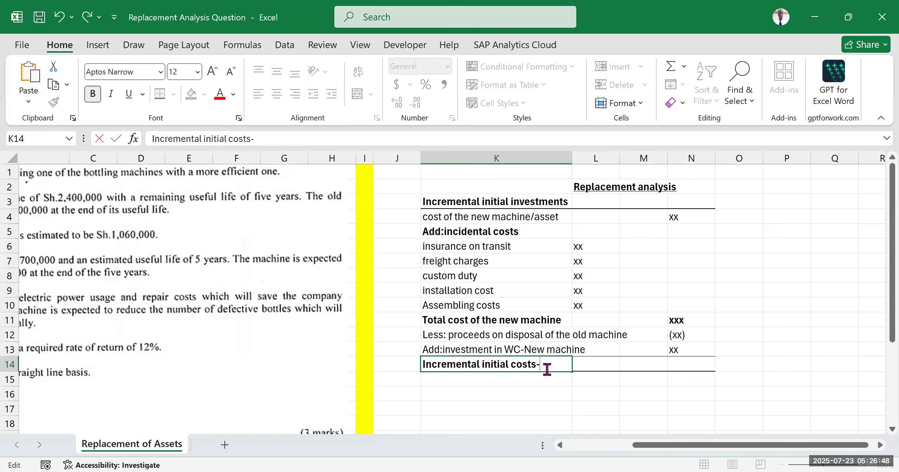
{"action": "type", "text": "Initial outlay"}
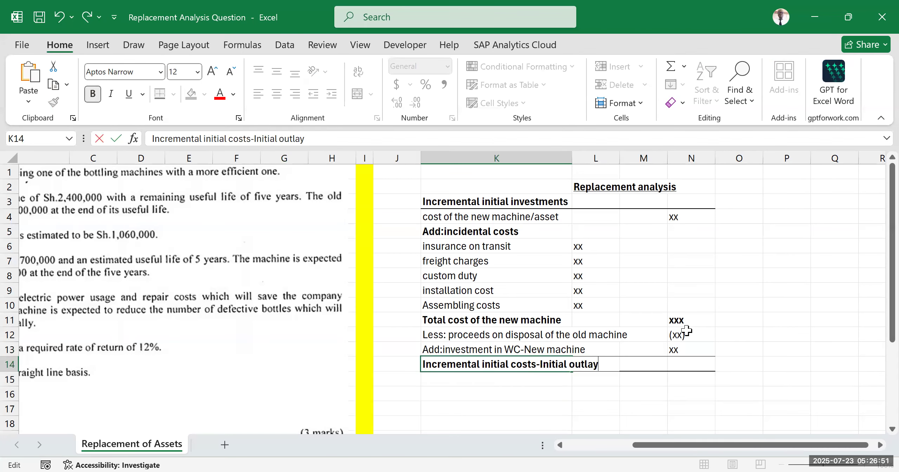
{"action": "left_click", "coordinate": [776, 321]}
Step: Review the question's list of required items alongside the initial outlay template
{"action": "left_click_drag", "start_coordinate": [672, 446], "coordinate": [373, 383]}
{"action": "scroll", "coordinate": [372, 383], "scroll_direction": "down", "scroll_amount": 5}
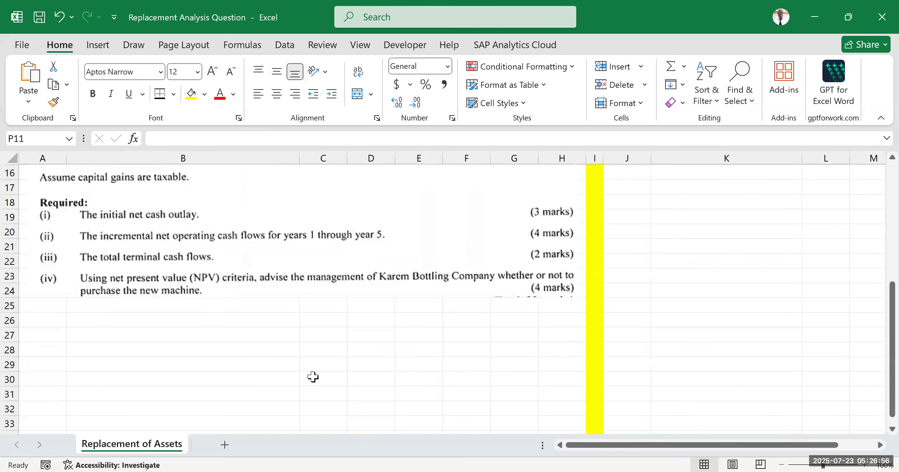
{"action": "left_click_drag", "start_coordinate": [580, 446], "coordinate": [689, 413]}
{"action": "scroll", "coordinate": [688, 413], "scroll_direction": "up", "scroll_amount": 5}
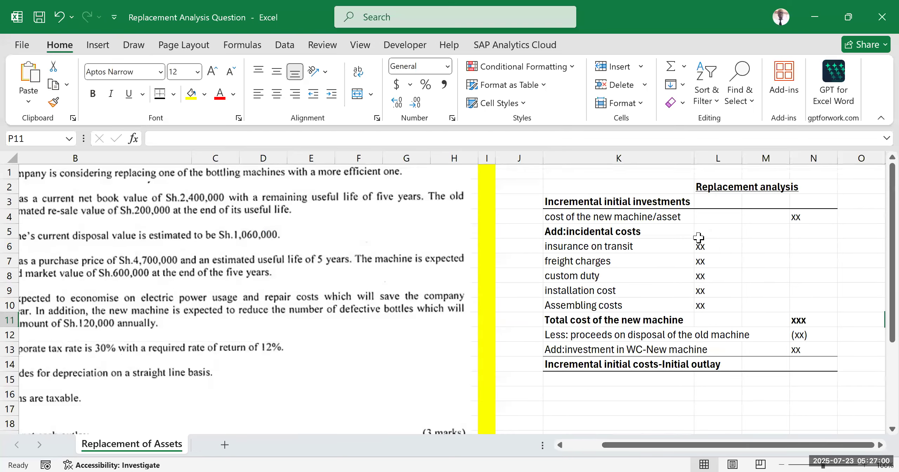
{"action": "left_click_drag", "start_coordinate": [527, 174], "coordinate": [851, 378]}
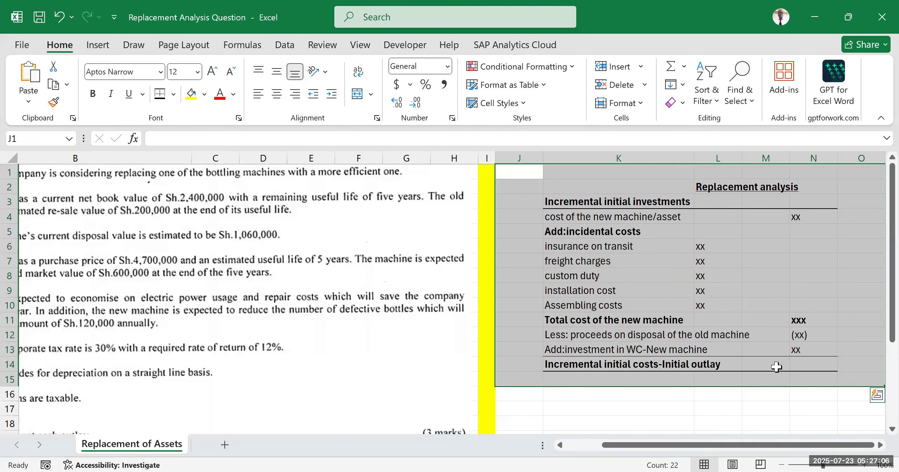
{"action": "left_click", "coordinate": [735, 423]}
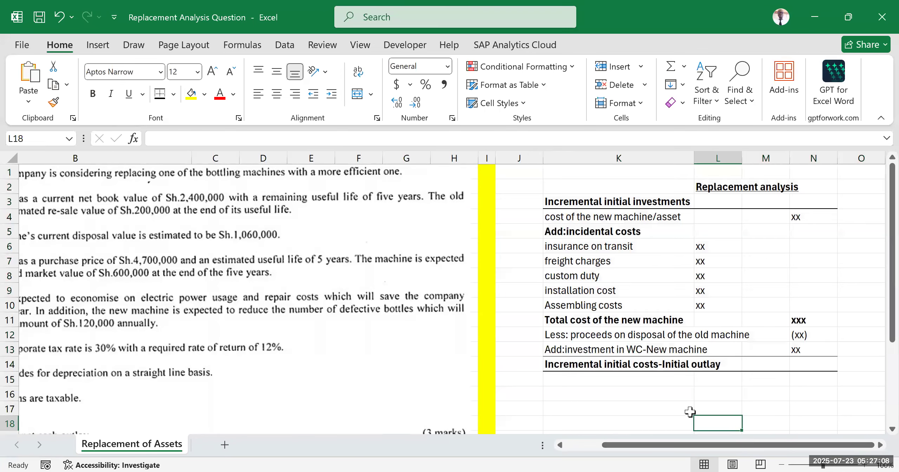
{"action": "scroll", "coordinate": [586, 340], "scroll_direction": "down", "scroll_amount": 3}
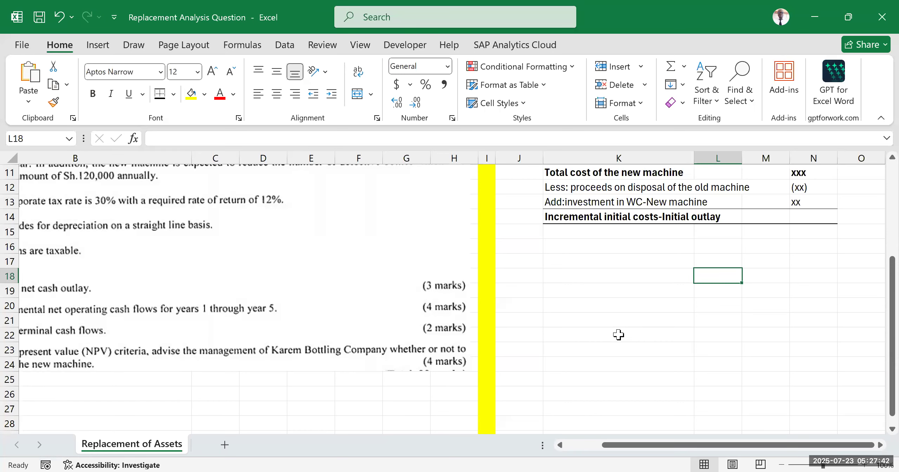
Step: Read the case details on the old and new machines and compare them with the initial outlay template
{"action": "left_click_drag", "start_coordinate": [634, 445], "coordinate": [558, 448]}
{"action": "scroll", "coordinate": [184, 291], "scroll_direction": "up", "scroll_amount": 3}
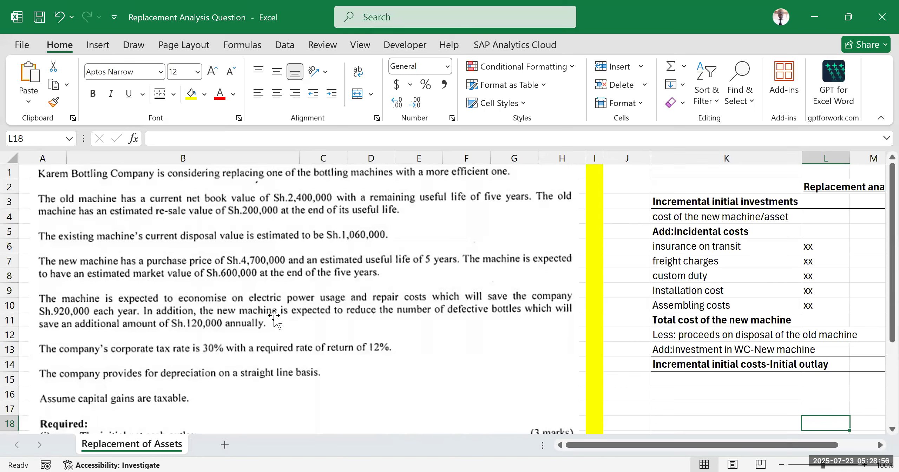
{"action": "scroll", "coordinate": [270, 316], "scroll_direction": "down", "scroll_amount": 2}
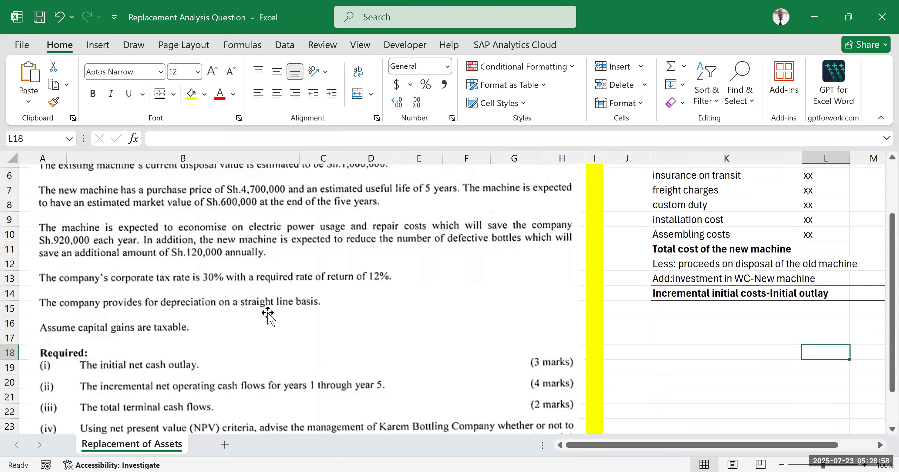
{"action": "scroll", "coordinate": [362, 295], "scroll_direction": "up", "scroll_amount": 2}
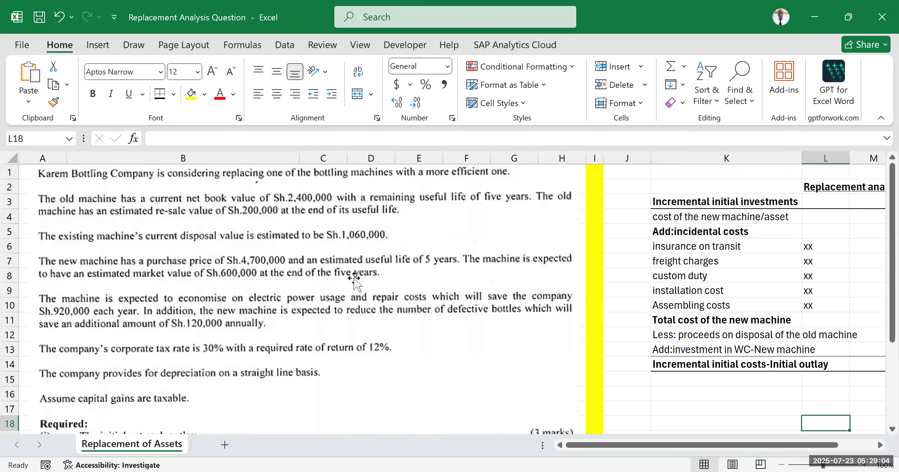
{"action": "left_click_drag", "start_coordinate": [711, 448], "coordinate": [747, 446]}
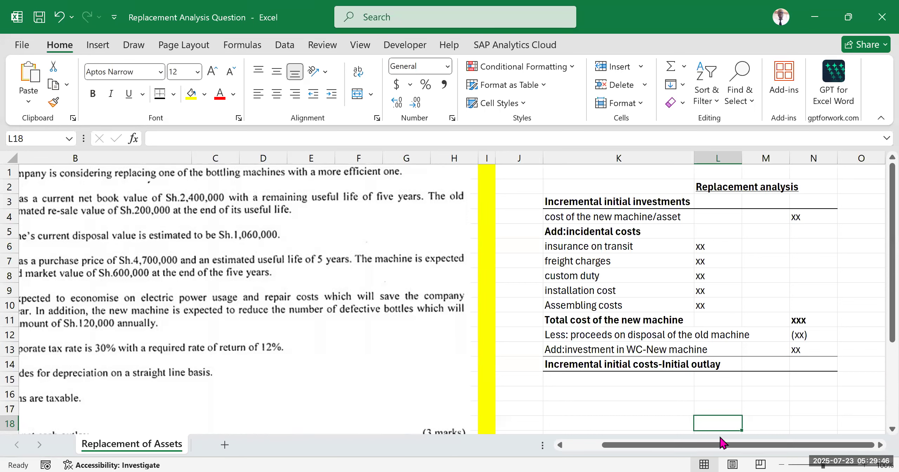
{"action": "left_click_drag", "start_coordinate": [572, 180], "coordinate": [830, 378]}
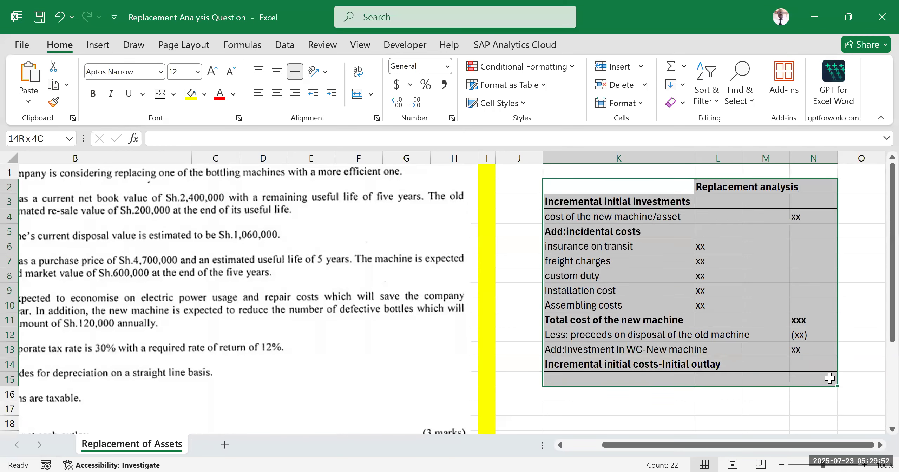
{"action": "left_click_drag", "start_coordinate": [830, 377], "coordinate": [831, 380]}
{"action": "left_click", "coordinate": [717, 408]}
{"action": "left_click_drag", "start_coordinate": [716, 445], "coordinate": [638, 446]}
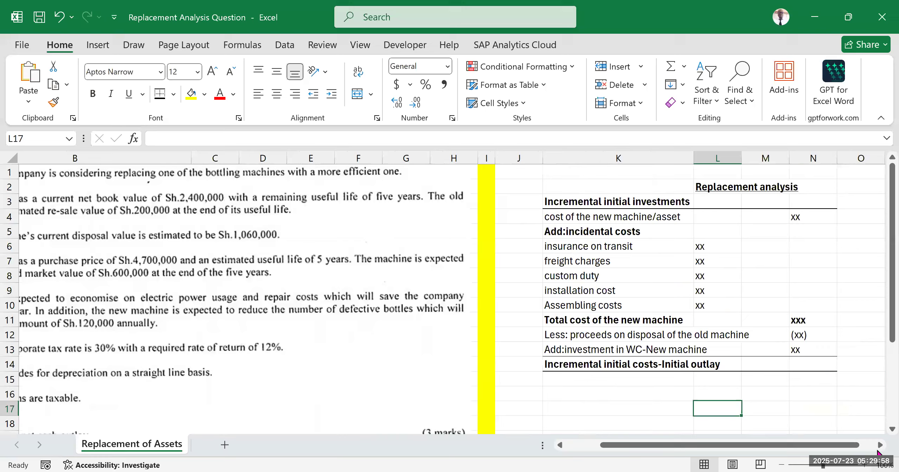
Step: Check the question's required items, including the incremental net operating cash flows for years 1 through 5, against the case text
{"action": "left_click", "coordinate": [880, 445]}
{"action": "left_click", "coordinate": [880, 446]}
{"action": "left_click", "coordinate": [880, 445]}
{"action": "left_click", "coordinate": [880, 446]}
{"action": "left_click", "coordinate": [880, 445]}
{"action": "left_click", "coordinate": [880, 445]}
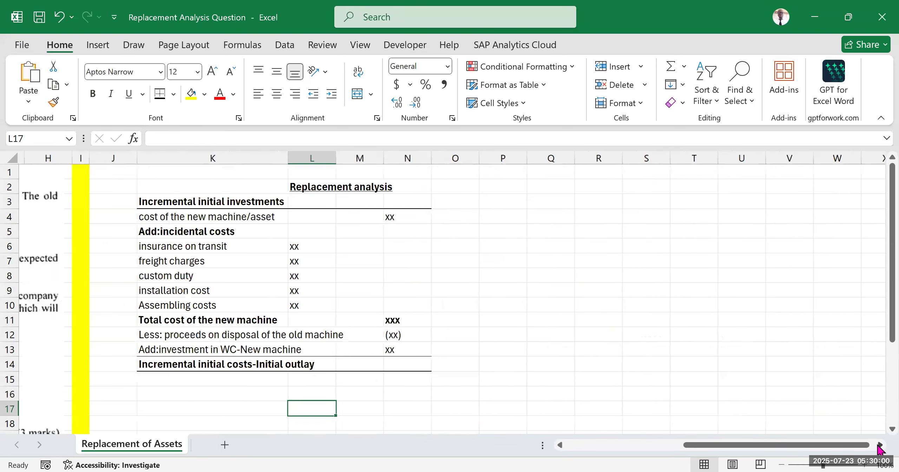
{"action": "left_click", "coordinate": [880, 445]}
{"action": "left_click", "coordinate": [880, 445]}
{"action": "left_click_drag", "start_coordinate": [743, 448], "coordinate": [598, 448]}
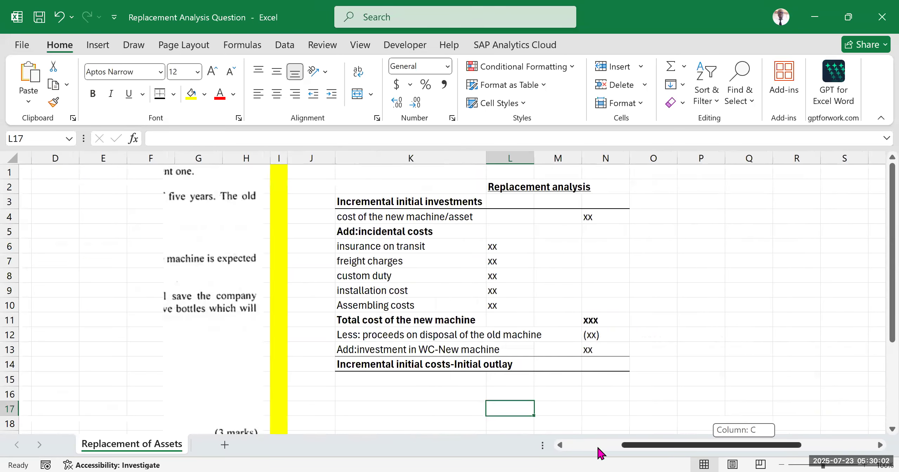
{"action": "scroll", "coordinate": [640, 334], "scroll_direction": "down", "scroll_amount": 3}
{"action": "scroll", "coordinate": [685, 270], "scroll_direction": "down", "scroll_amount": 1}
{"action": "left_click", "coordinate": [669, 293]}
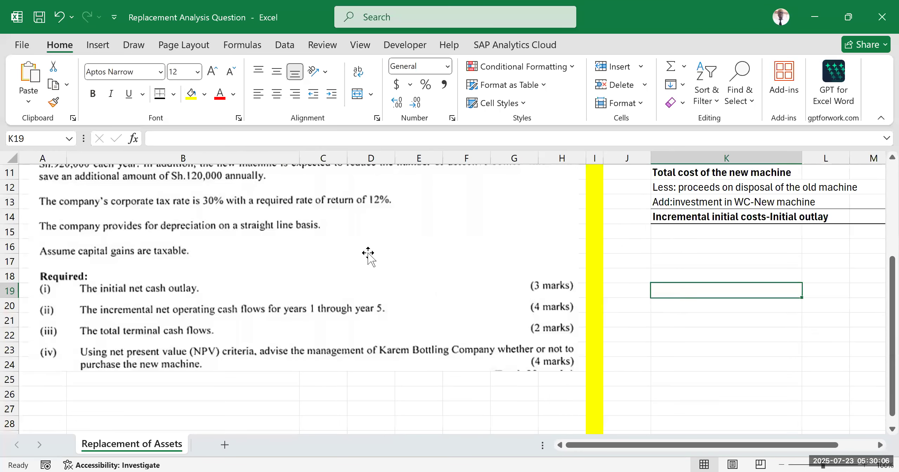
{"action": "scroll", "coordinate": [512, 281], "scroll_direction": "up", "scroll_amount": 4}
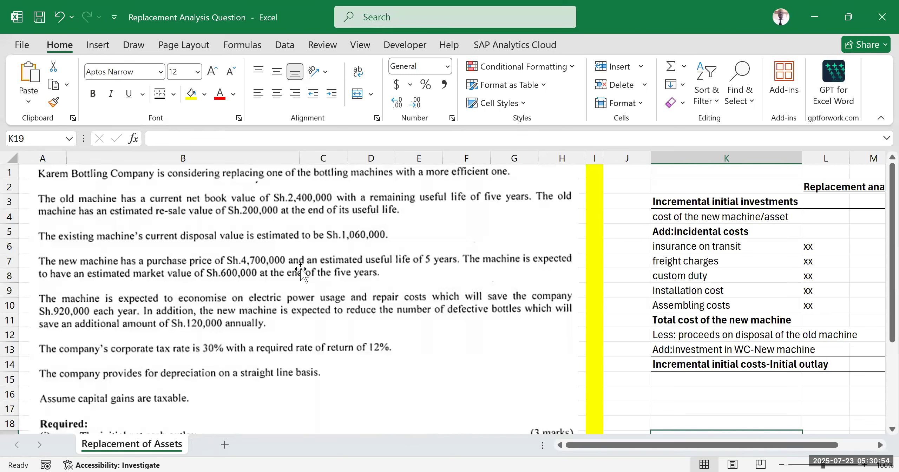
{"action": "scroll", "coordinate": [630, 329], "scroll_direction": "down", "scroll_amount": 3}
Step: Enter the year headings 0 to 5 in L16 to Q16 below the initial outlay section and make them bold
{"action": "left_click_drag", "start_coordinate": [700, 446], "coordinate": [778, 449]}
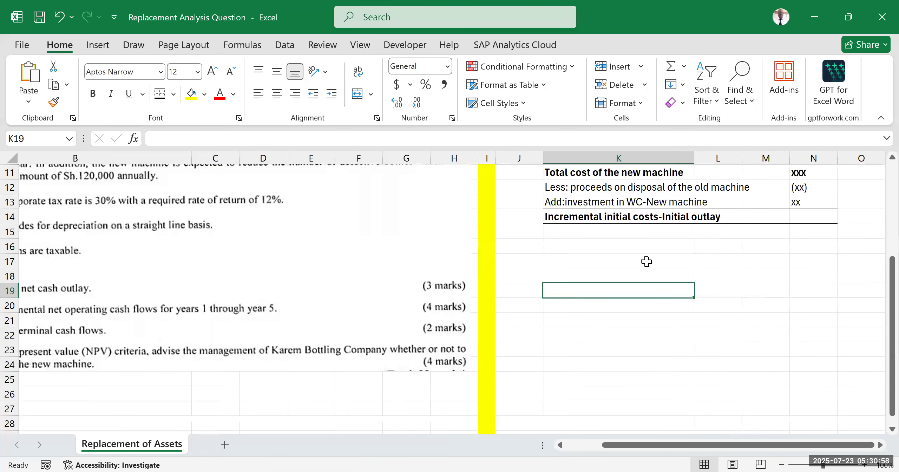
{"action": "left_click", "coordinate": [702, 247]}
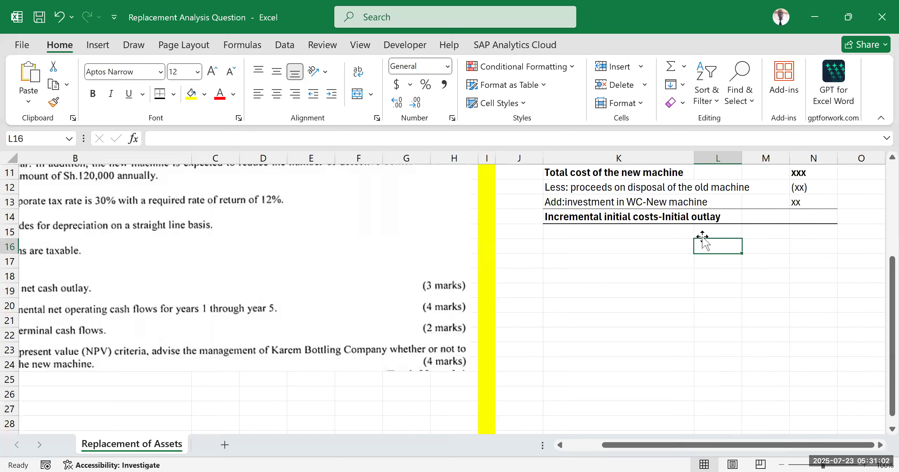
{"action": "type", "text": "0"}
{"action": "key", "text": "Tab"}
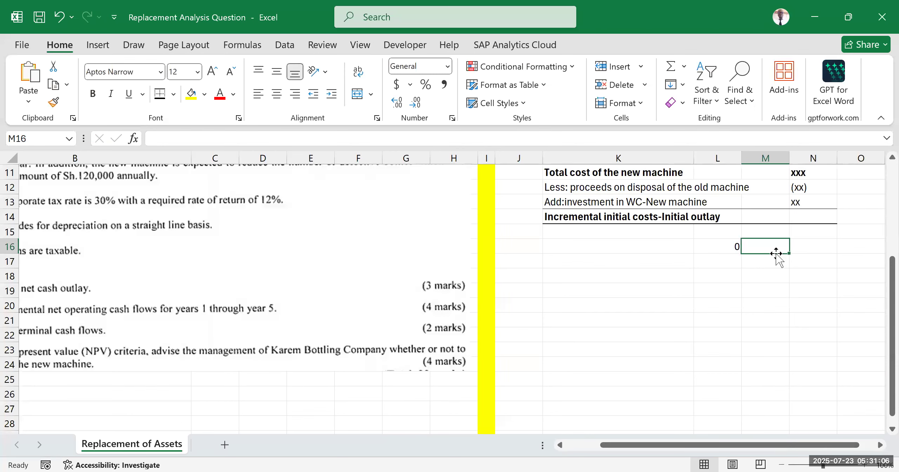
{"action": "type", "text": "1"}
{"action": "key", "text": "Return"}
{"action": "left_click_drag", "start_coordinate": [730, 246], "coordinate": [787, 250]}
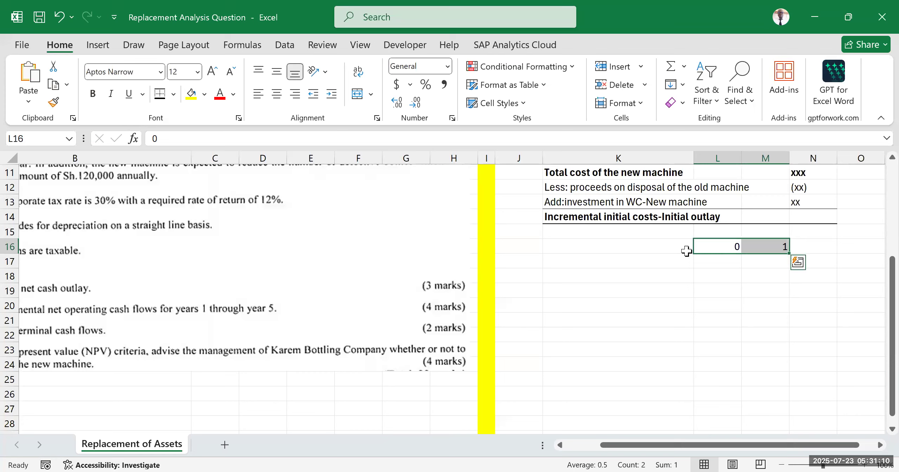
{"action": "left_click_drag", "start_coordinate": [789, 253], "coordinate": [649, 250]}
{"action": "key", "text": "ctrl+b"}
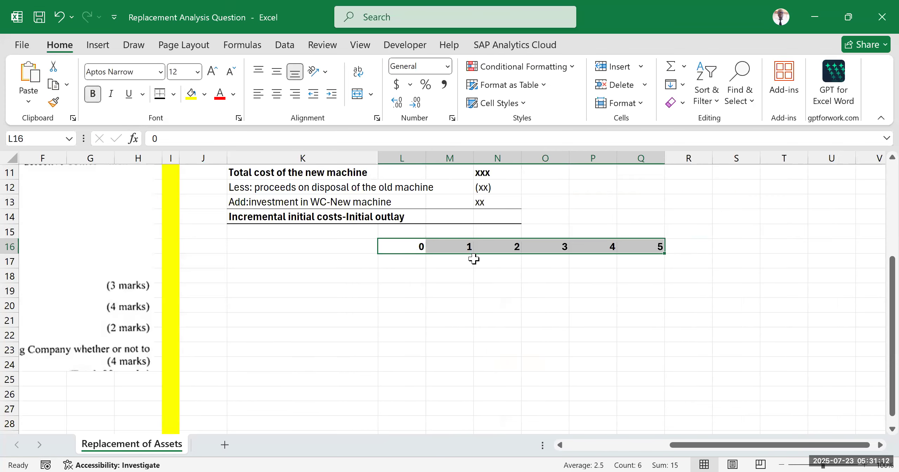
{"action": "left_click", "coordinate": [578, 339]}
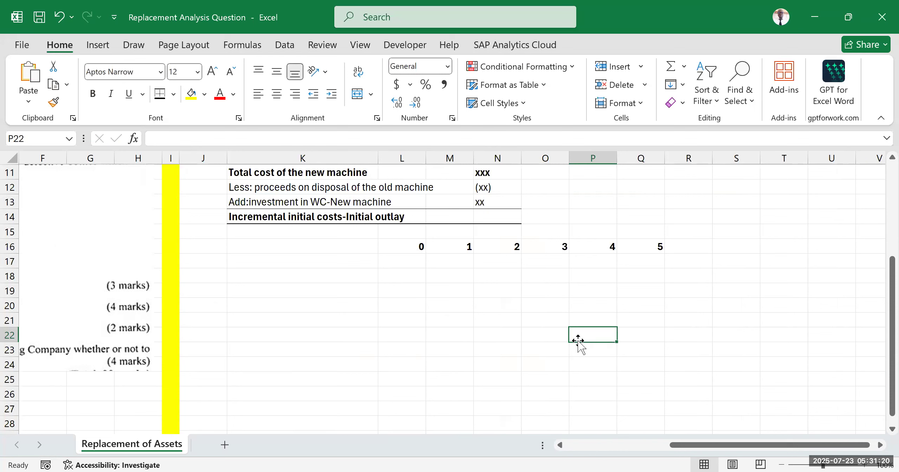
Step: Enter the label "Total savings before tax" in K17 below the year headings
{"action": "left_click_drag", "start_coordinate": [682, 445], "coordinate": [492, 433]}
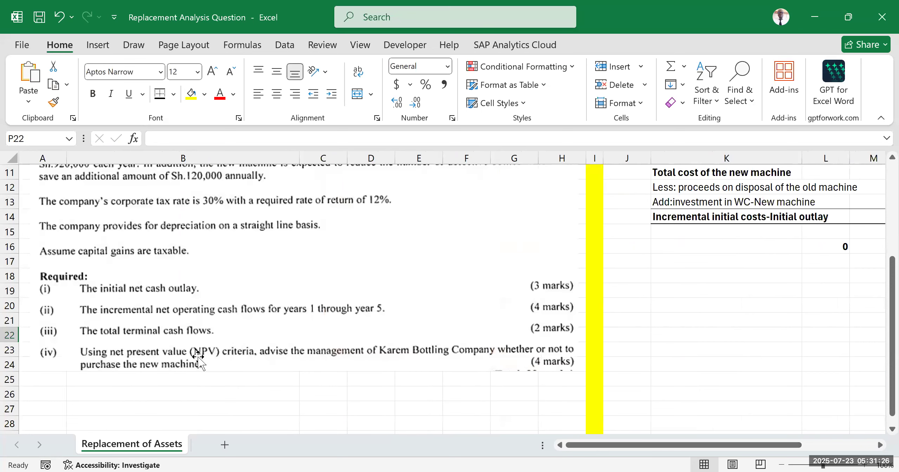
{"action": "left_click_drag", "start_coordinate": [713, 451], "coordinate": [812, 434]}
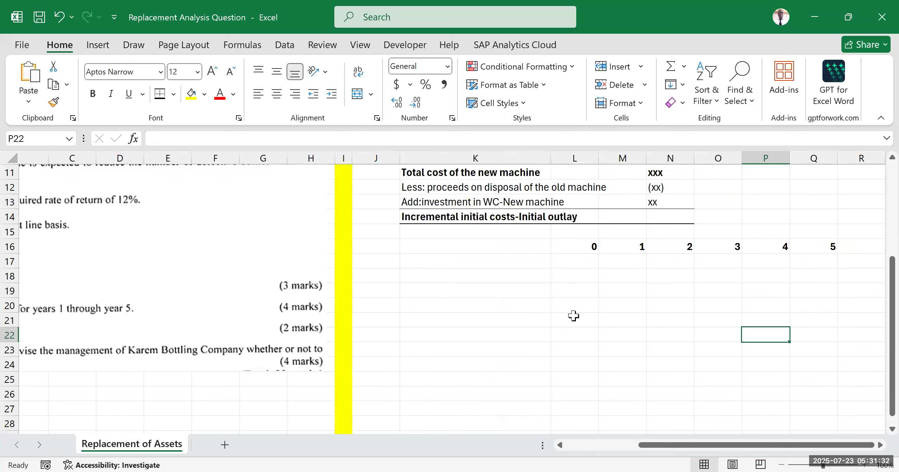
{"action": "left_click", "coordinate": [441, 264]}
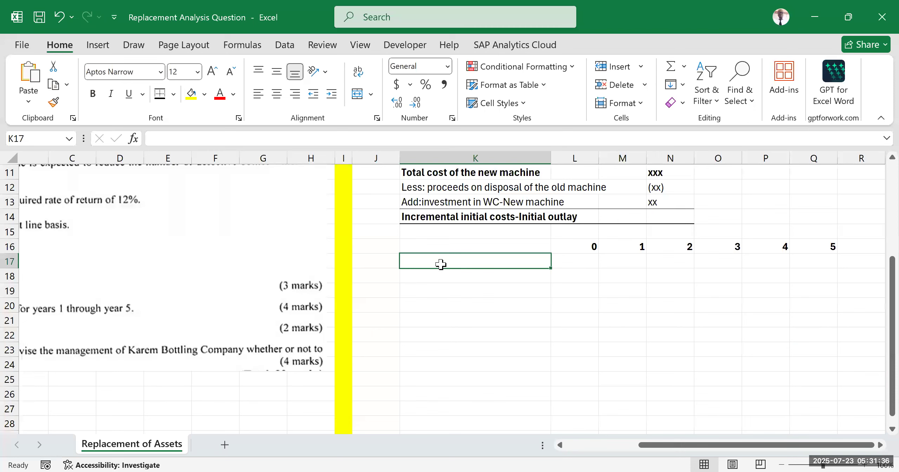
{"action": "type", "text": "Total savings before tax"}
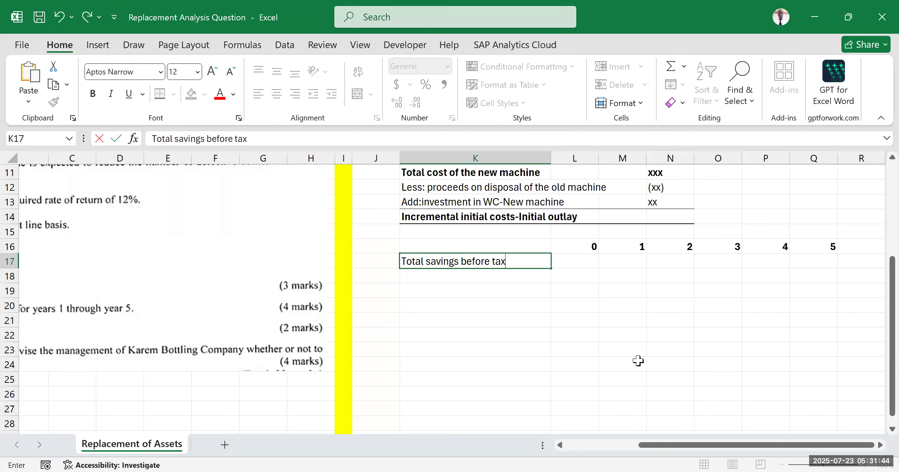
{"action": "left_click", "coordinate": [638, 361]}
Step: Read the case text for the annual savings on power, repairs and defective bottles
{"action": "left_click_drag", "start_coordinate": [699, 446], "coordinate": [607, 453]}
{"action": "scroll", "coordinate": [313, 295], "scroll_direction": "up", "scroll_amount": 4}
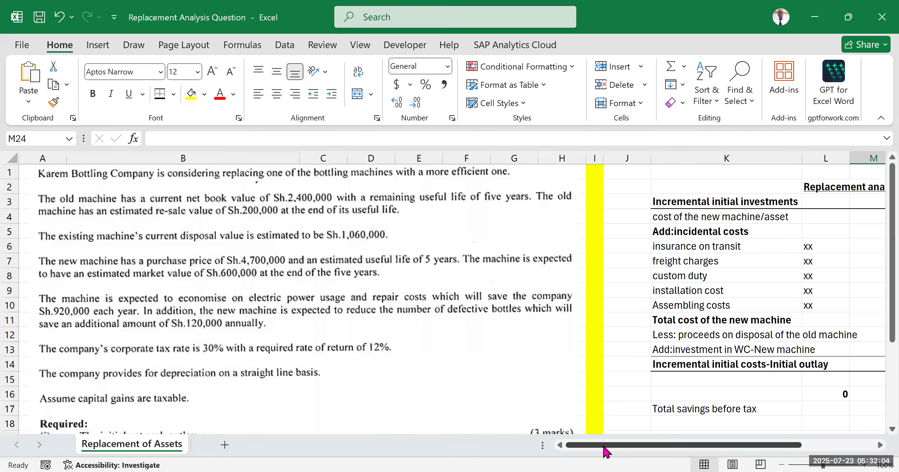
{"action": "left_click_drag", "start_coordinate": [603, 446], "coordinate": [704, 443]}
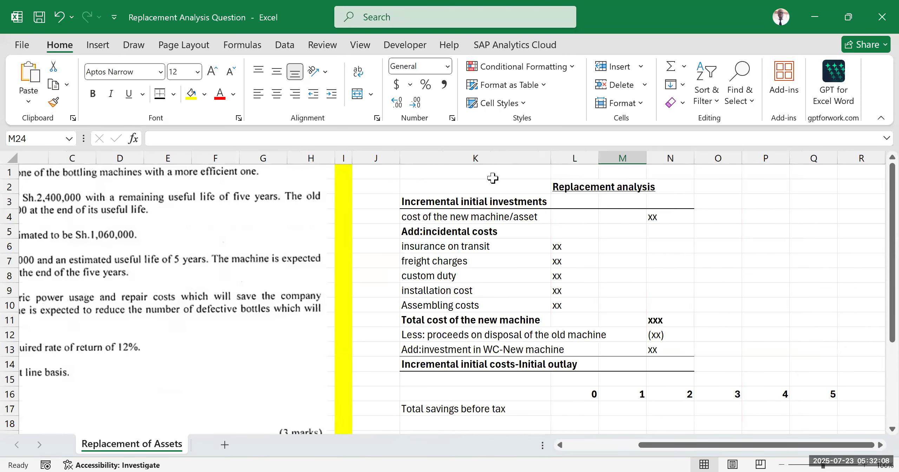
{"action": "scroll", "coordinate": [500, 222], "scroll_direction": "down", "scroll_amount": 3}
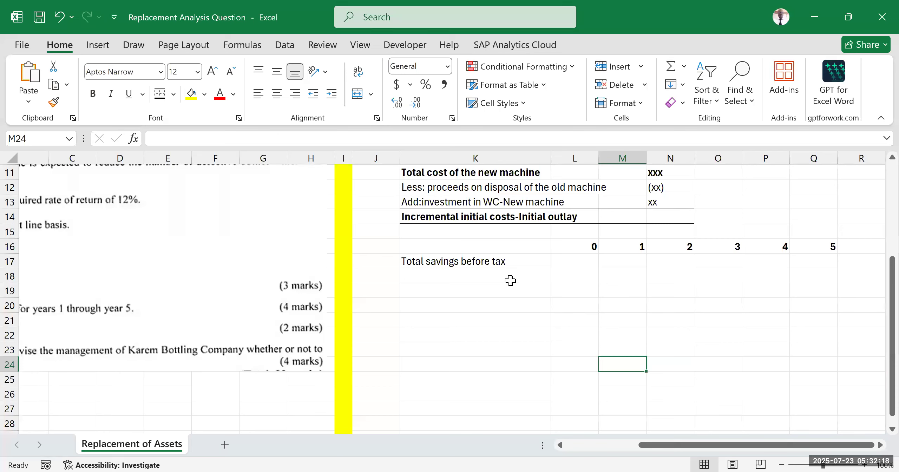
{"action": "left_click", "coordinate": [579, 262]}
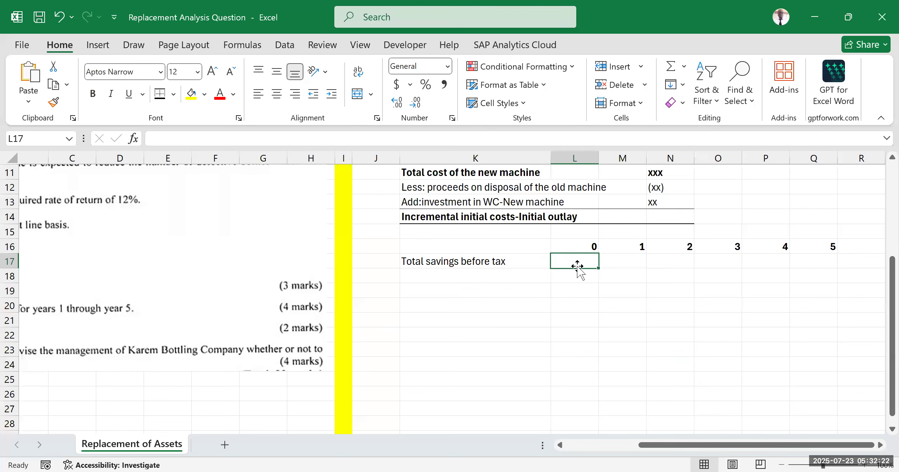
{"action": "left_click_drag", "start_coordinate": [642, 447], "coordinate": [563, 448]}
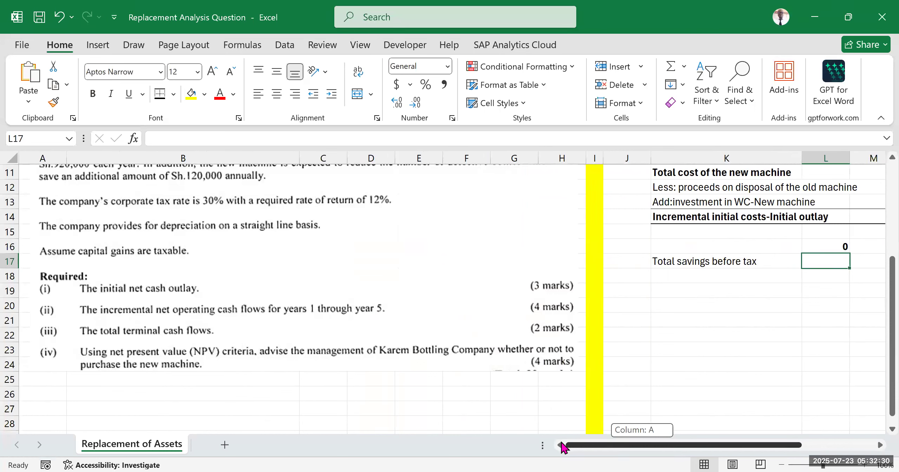
{"action": "left_click_drag", "start_coordinate": [561, 448], "coordinate": [561, 447]}
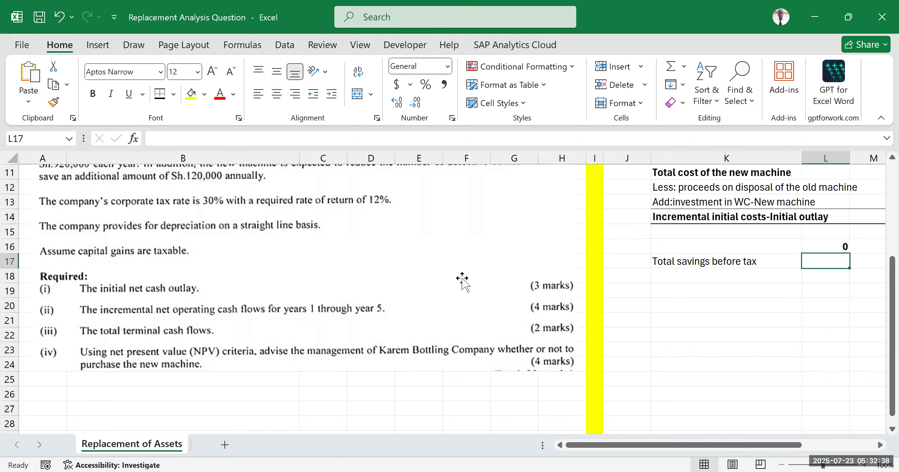
{"action": "scroll", "coordinate": [405, 256], "scroll_direction": "up", "scroll_amount": 4}
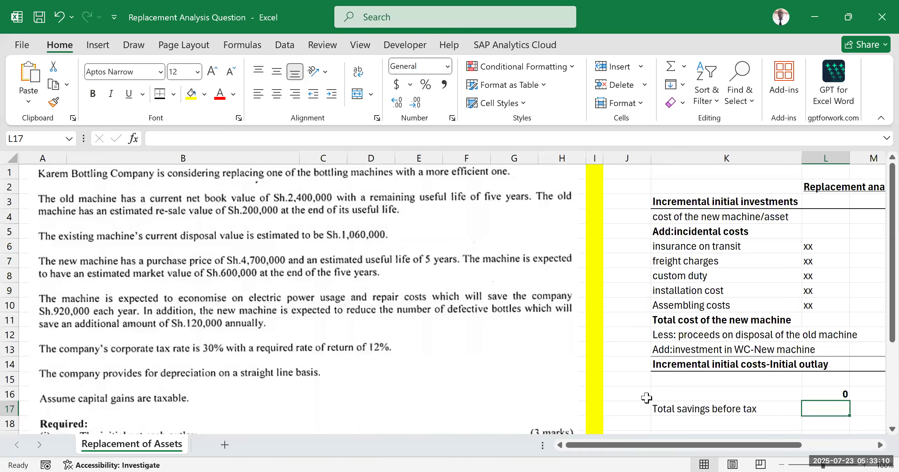
Step: Enter the year 1 total savings before tax in M17 as =920000+120000
{"action": "left_click_drag", "start_coordinate": [649, 445], "coordinate": [693, 407]}
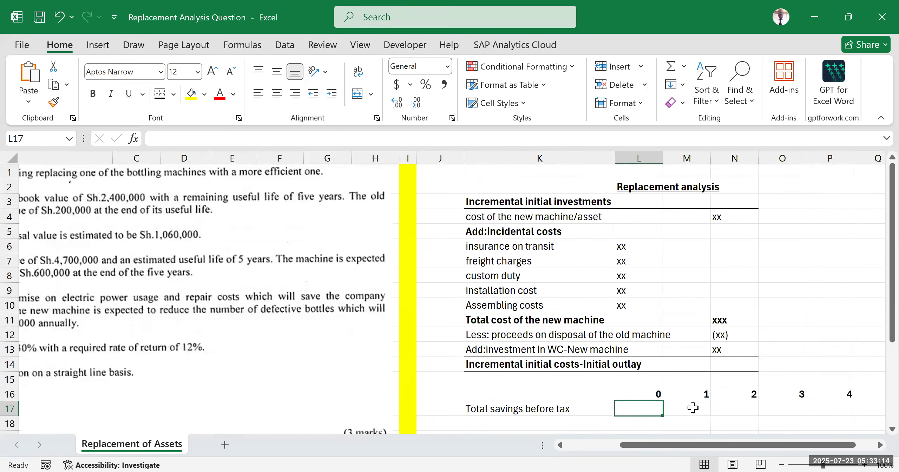
{"action": "left_click", "coordinate": [693, 408]}
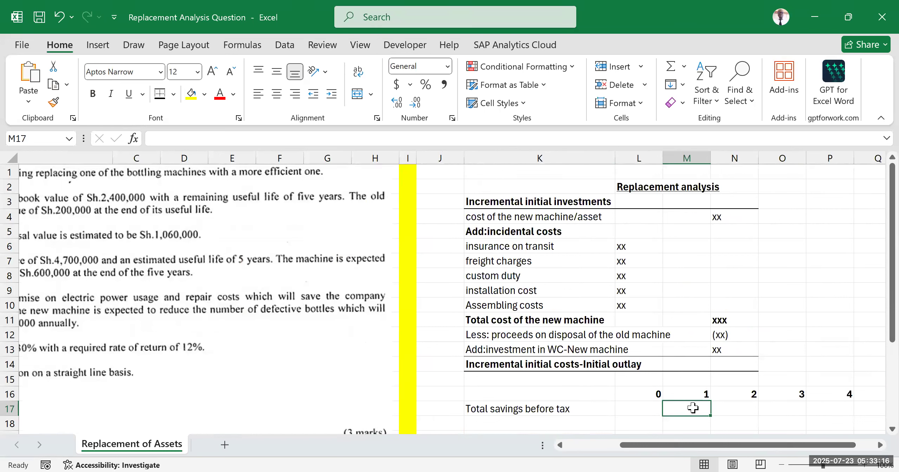
{"action": "left_click", "coordinate": [633, 394]}
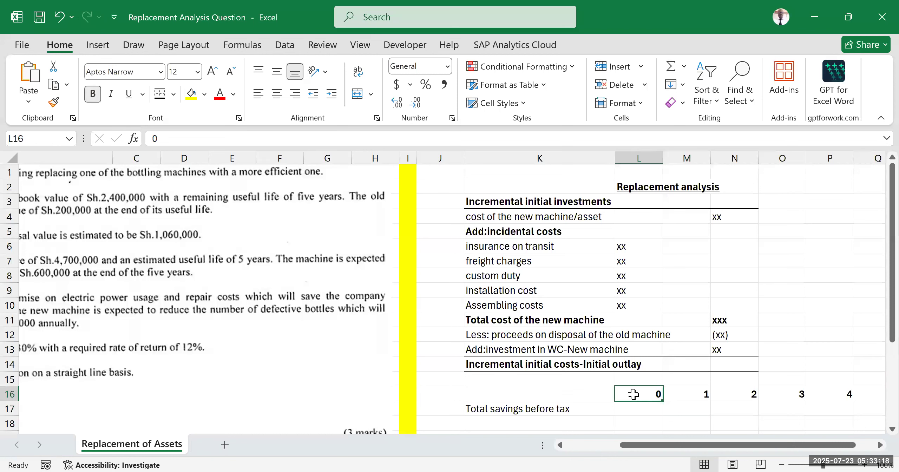
{"action": "left_click", "coordinate": [694, 408]}
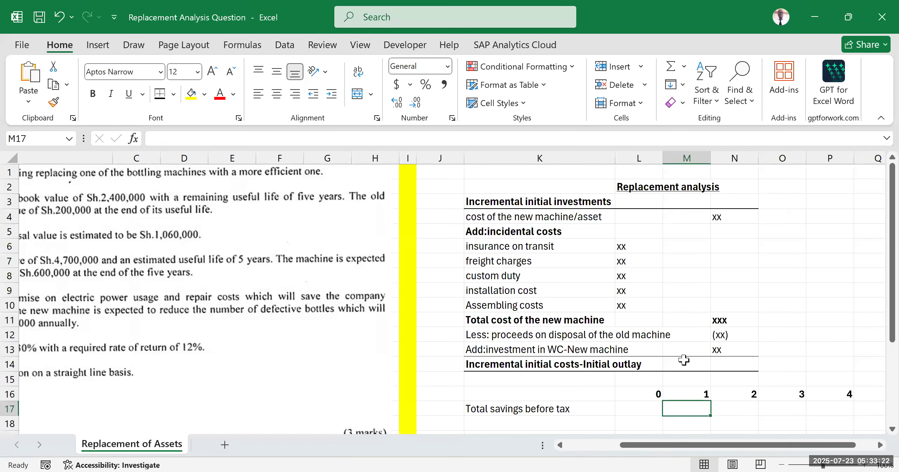
{"action": "type", "text": "=92000"}
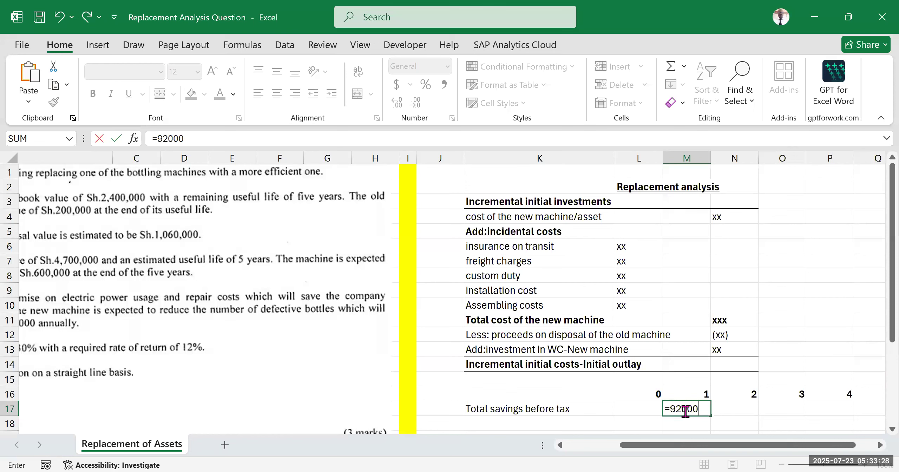
{"action": "type", "text": "0+120000"}
{"action": "key", "text": "Return"}
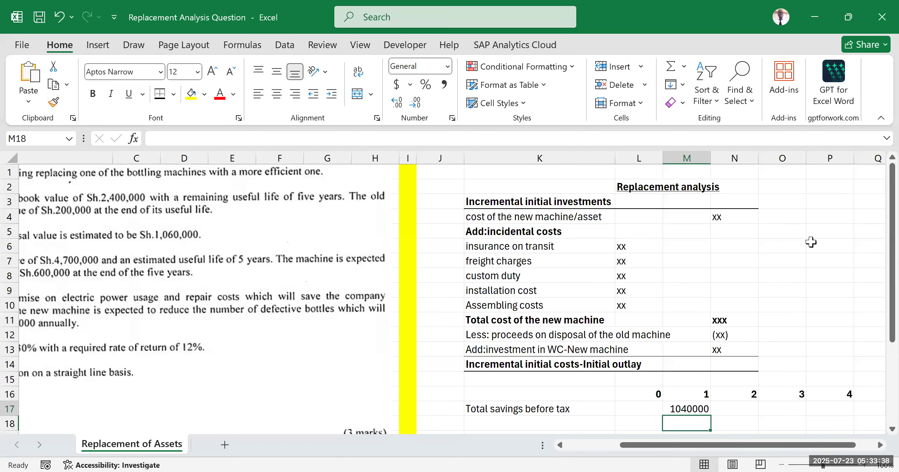
Step: Apply the comma number style to M17:P26 in the cash flow schedule
{"action": "scroll", "coordinate": [707, 315], "scroll_direction": "down", "scroll_amount": 3}
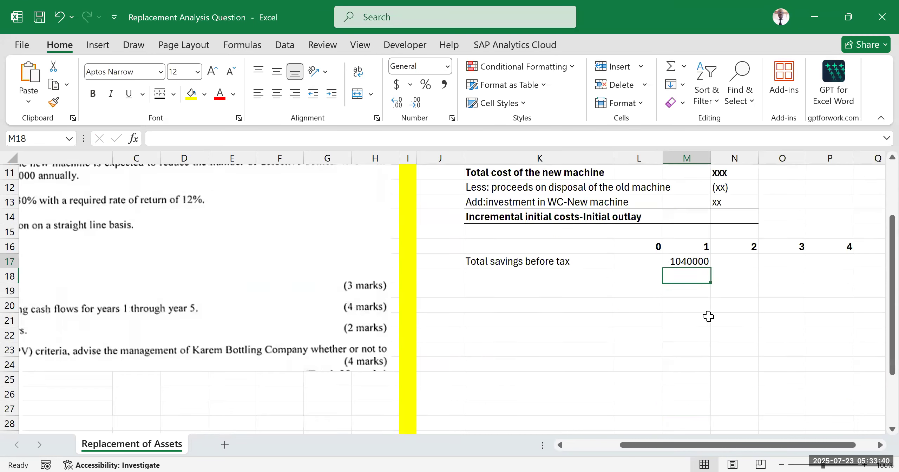
{"action": "left_click_drag", "start_coordinate": [683, 259], "coordinate": [829, 395]}
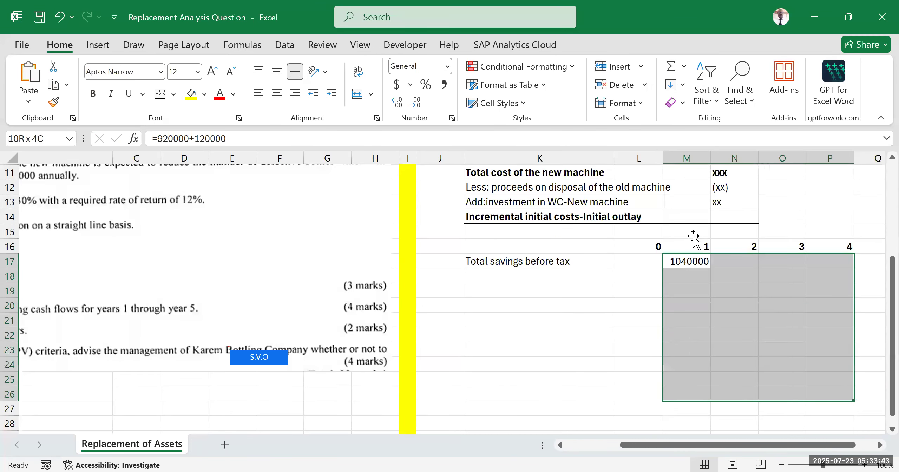
{"action": "left_click", "coordinate": [448, 85]}
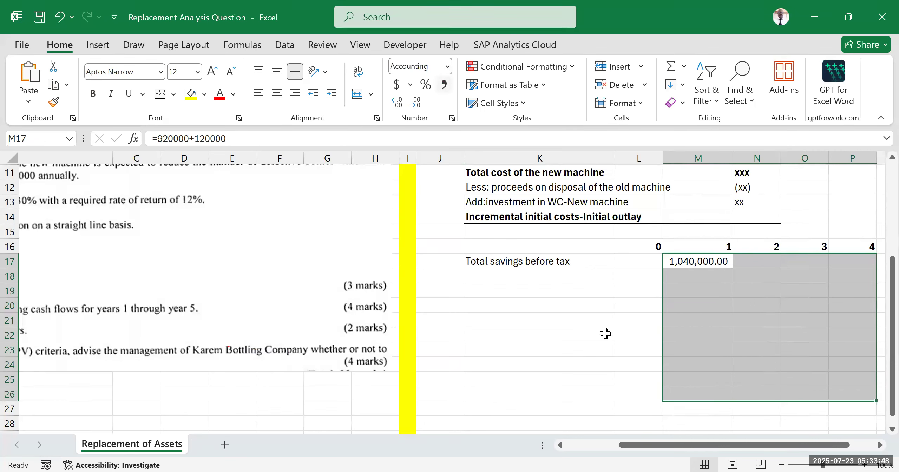
{"action": "key", "text": "Down"}
{"action": "key", "text": "Down"}
{"action": "key", "text": "Down"}
{"action": "key", "text": "Down"}
{"action": "key", "text": "Down"}
{"action": "key", "text": "Down"}
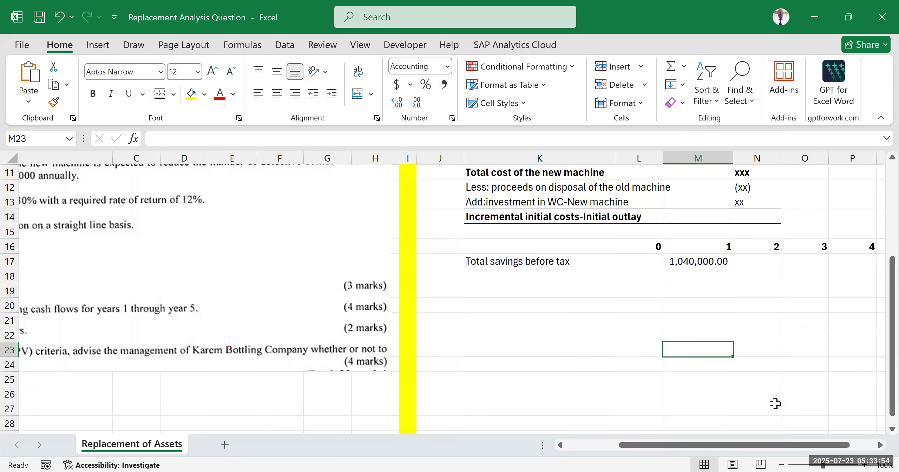
Step: Fill the year 1 total savings before tax from M17 across to Q17 and widen columns N to Q to fit the figures
{"action": "left_click_drag", "start_coordinate": [749, 445], "coordinate": [630, 449]}
{"action": "scroll", "coordinate": [302, 274], "scroll_direction": "up", "scroll_amount": 3}
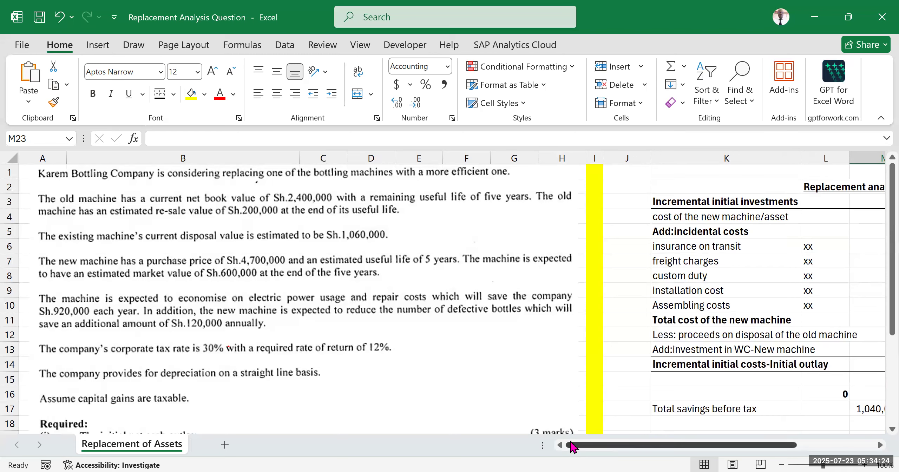
{"action": "left_click_drag", "start_coordinate": [571, 446], "coordinate": [716, 435]}
{"action": "left_click", "coordinate": [640, 416]}
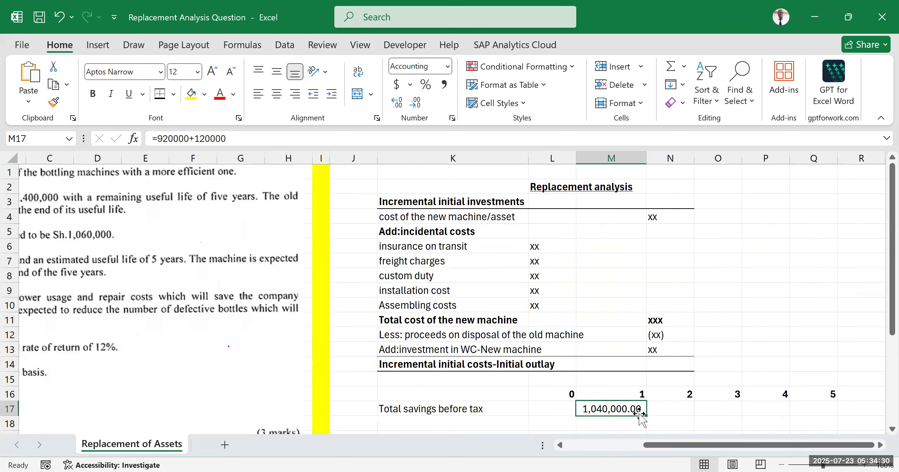
{"action": "left_click_drag", "start_coordinate": [646, 415], "coordinate": [818, 410]}
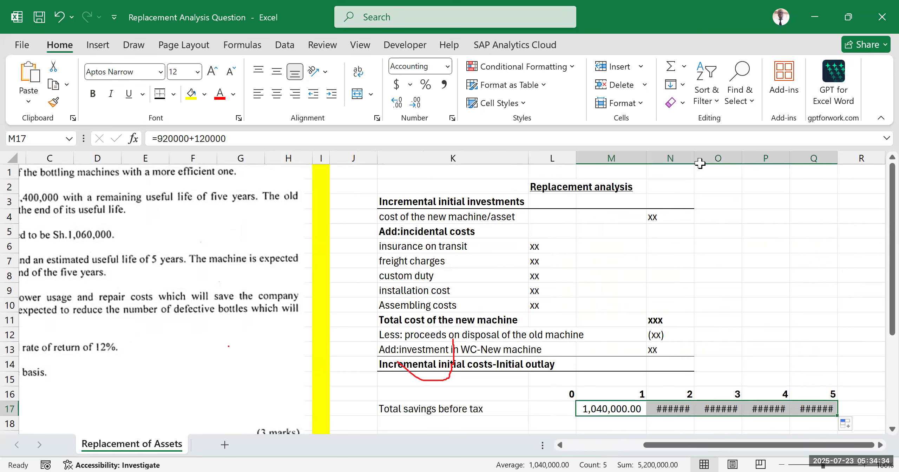
{"action": "left_click_drag", "start_coordinate": [700, 164], "coordinate": [722, 163]}
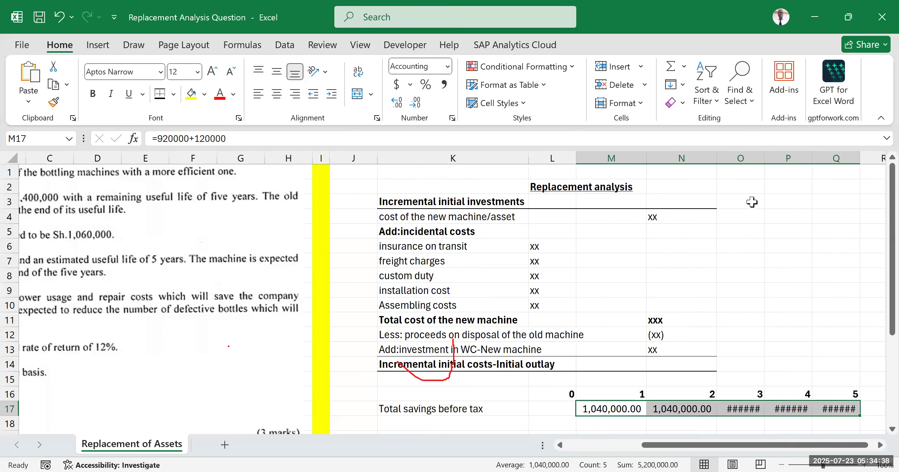
{"action": "left_click_drag", "start_coordinate": [765, 158], "coordinate": [857, 158]}
{"action": "left_click_drag", "start_coordinate": [759, 445], "coordinate": [775, 445]}
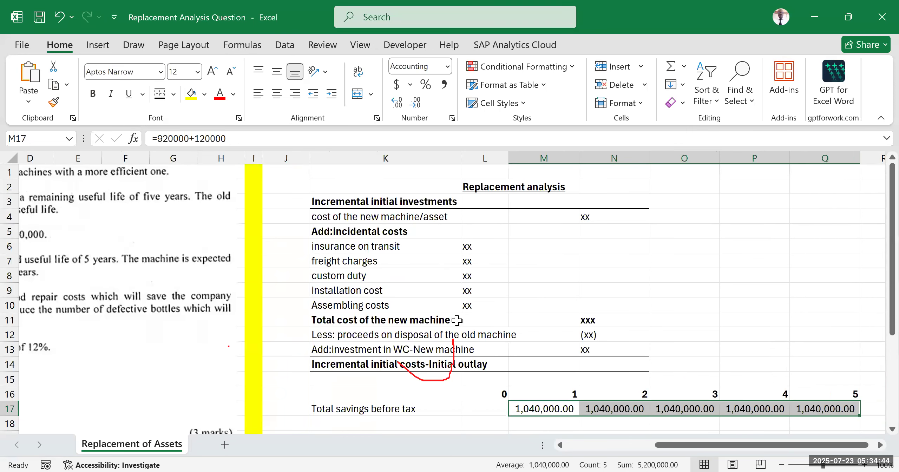
{"action": "left_click", "coordinate": [702, 274]}
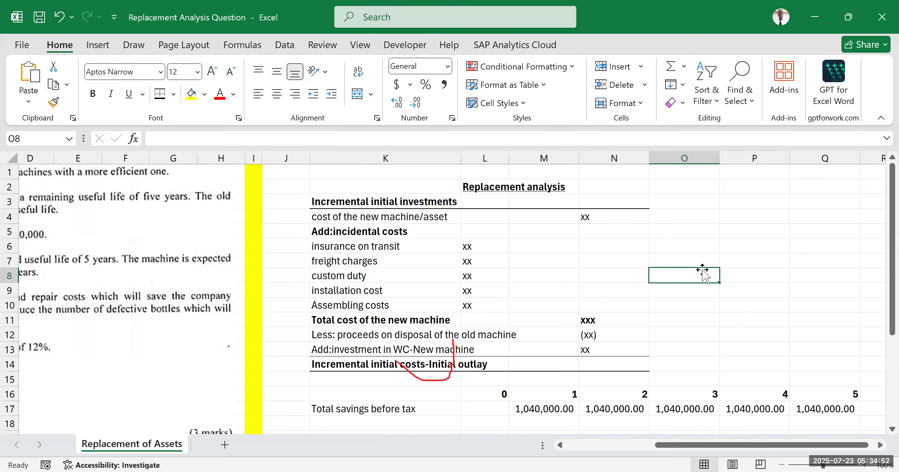
{"action": "left_click", "coordinate": [653, 304]}
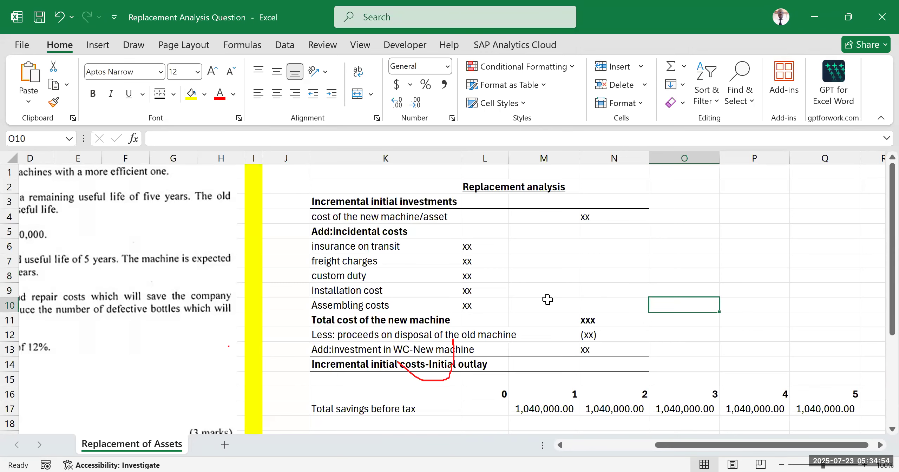
{"action": "scroll", "coordinate": [537, 300], "scroll_direction": "down", "scroll_amount": 3}
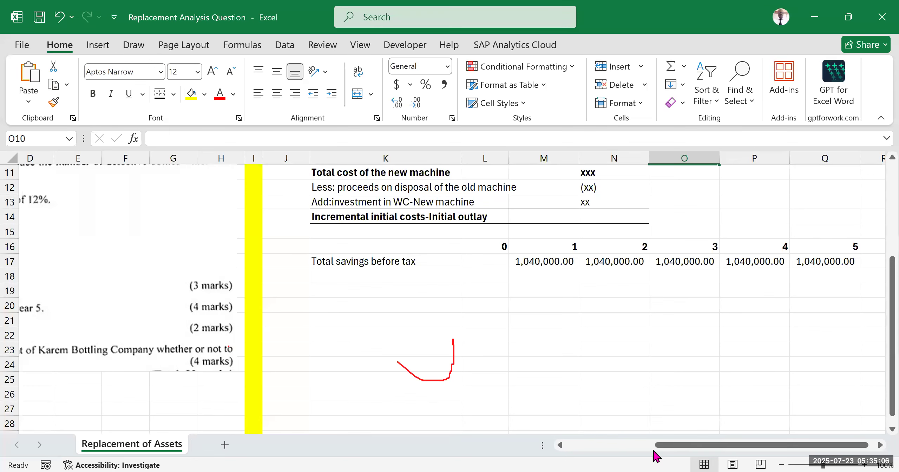
{"action": "left_click_drag", "start_coordinate": [673, 453], "coordinate": [585, 453]}
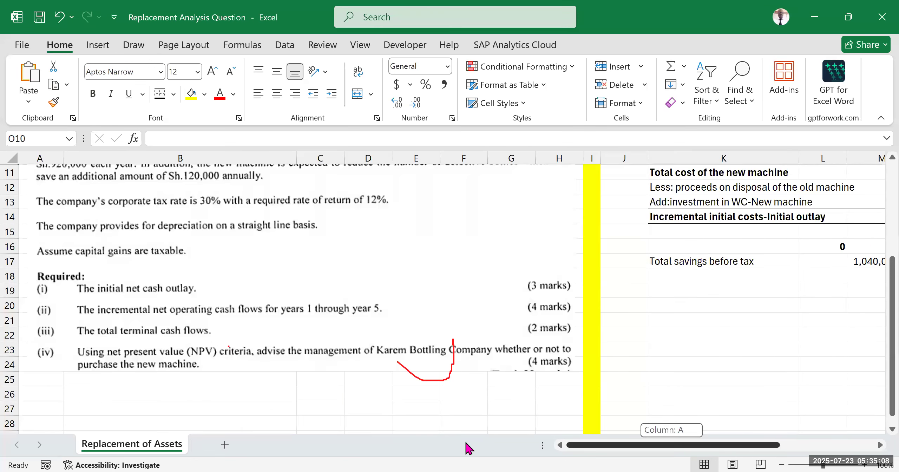
{"action": "scroll", "coordinate": [247, 295], "scroll_direction": "up", "scroll_amount": 2}
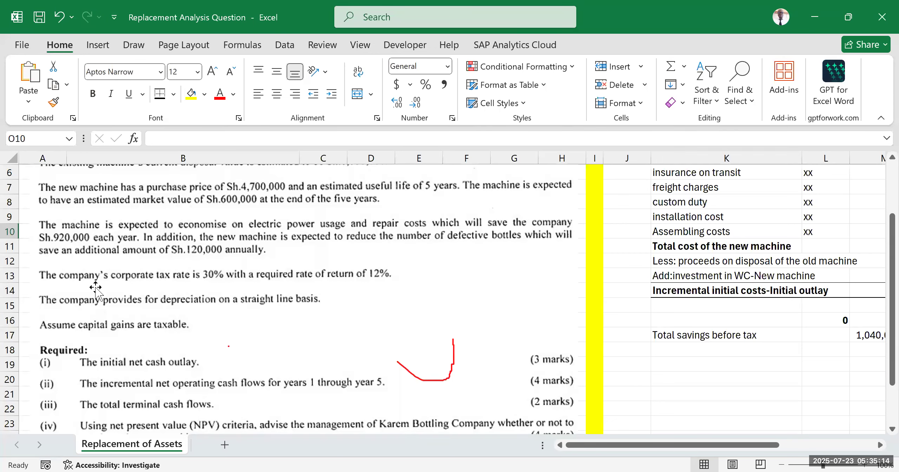
{"action": "left_click_drag", "start_coordinate": [594, 443], "coordinate": [667, 429]}
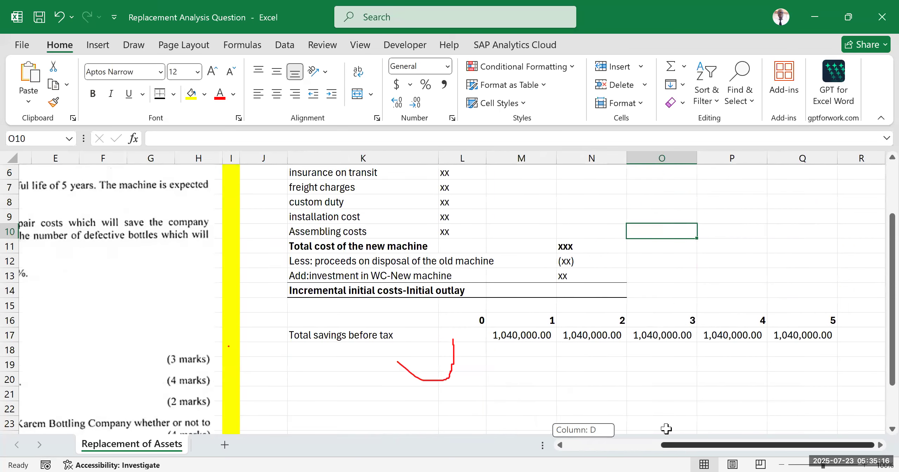
{"action": "scroll", "coordinate": [401, 349], "scroll_direction": "down", "scroll_amount": 2}
{"action": "left_click", "coordinate": [362, 278]}
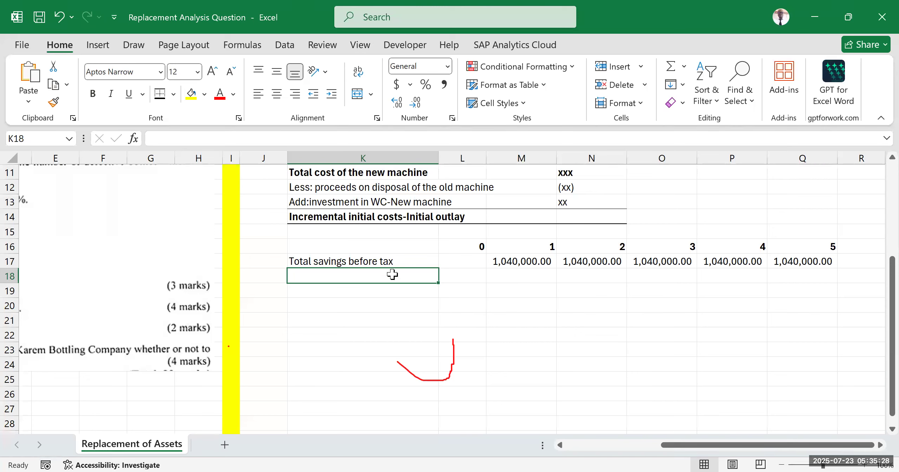
{"action": "type", "text": "Tax"}
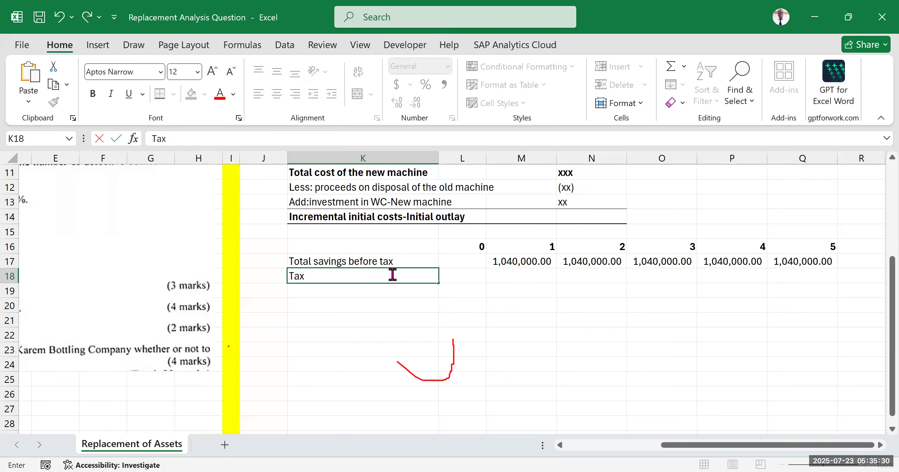
{"action": "type", "text": " expense @30%"}
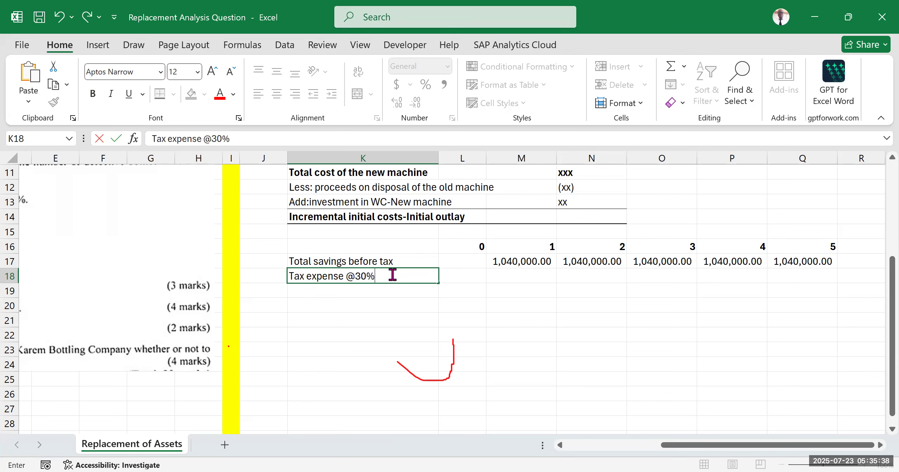
{"action": "left_click", "coordinate": [590, 308]}
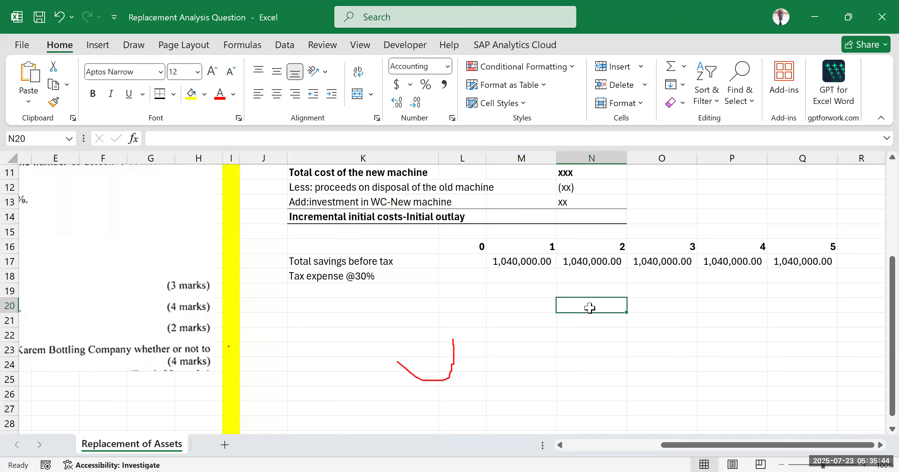
Step: Enter the year 1 tax expense in M18 as =30%*M17
{"action": "left_click_drag", "start_coordinate": [539, 244], "coordinate": [523, 279]}
{"action": "left_click", "coordinate": [523, 277]}
{"action": "type", "text": "="}
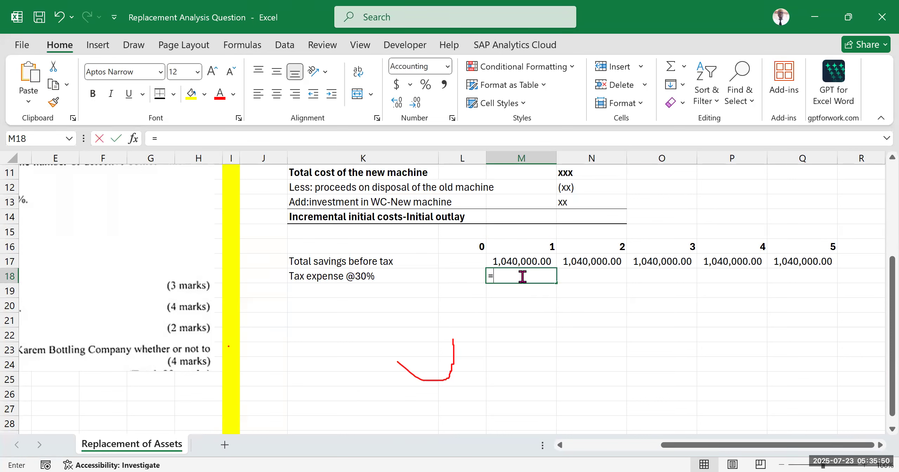
{"action": "type", "text": "30%*"}
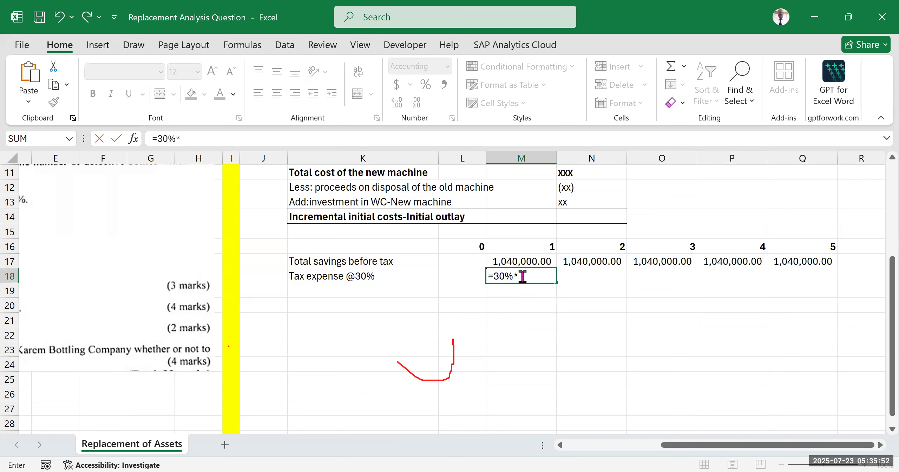
{"action": "left_click", "coordinate": [516, 255]}
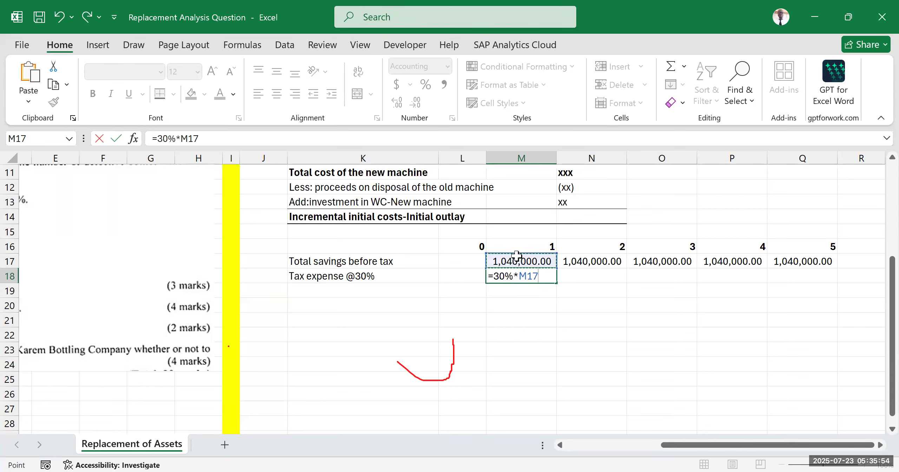
{"action": "key", "text": "Return"}
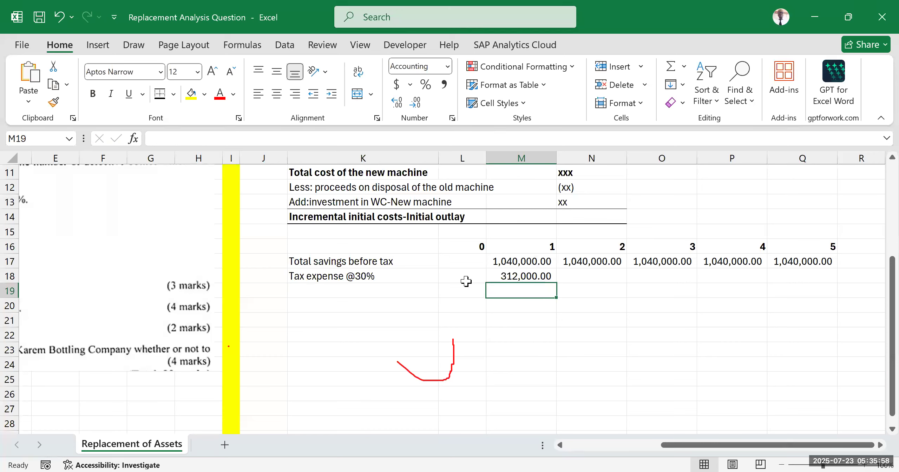
Step: Make the M18 tax expense negative with =-30%*M17 and fill it across to Q18
{"action": "left_click", "coordinate": [517, 271]}
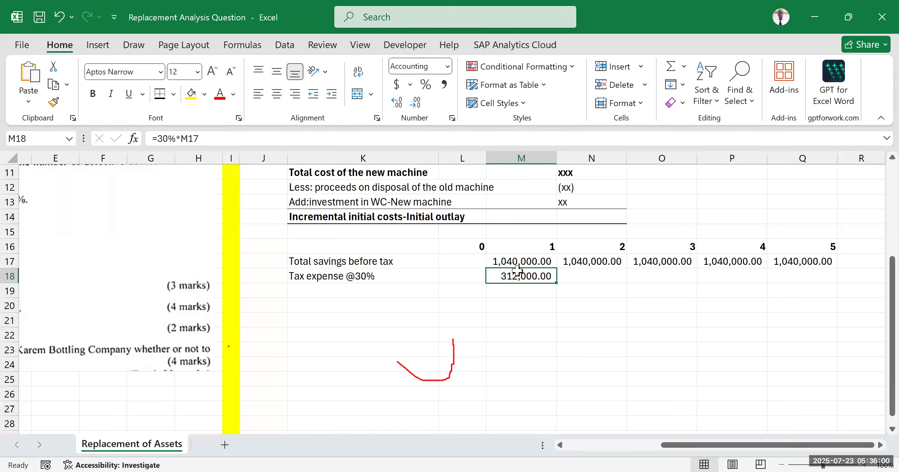
{"action": "left_click", "coordinate": [157, 138]}
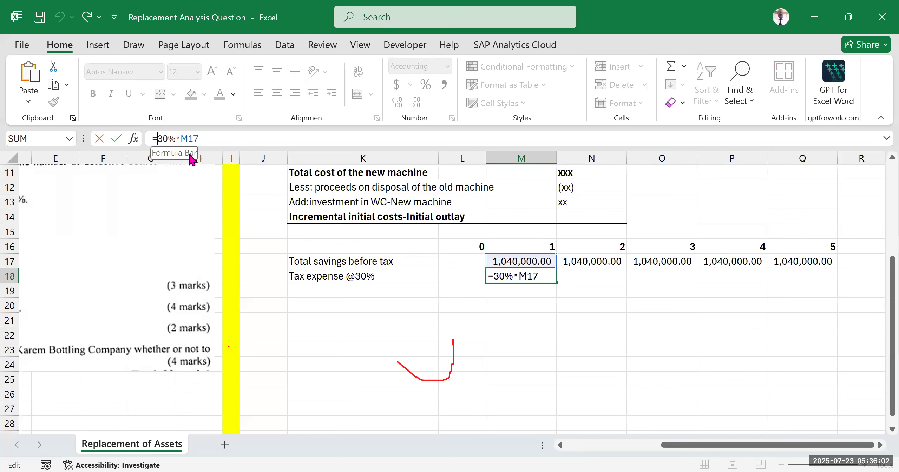
{"action": "type", "text": "-"}
{"action": "key", "text": "Return"}
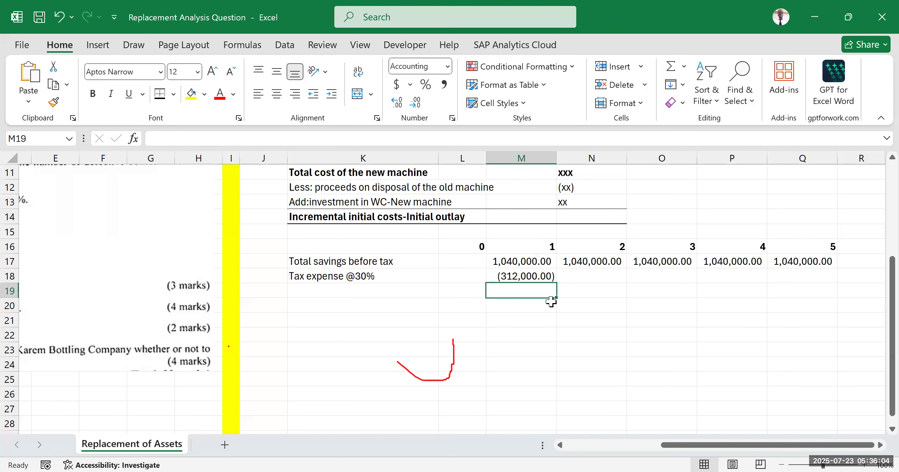
{"action": "left_click", "coordinate": [526, 275]}
{"action": "left_click_drag", "start_coordinate": [556, 283], "coordinate": [839, 277]}
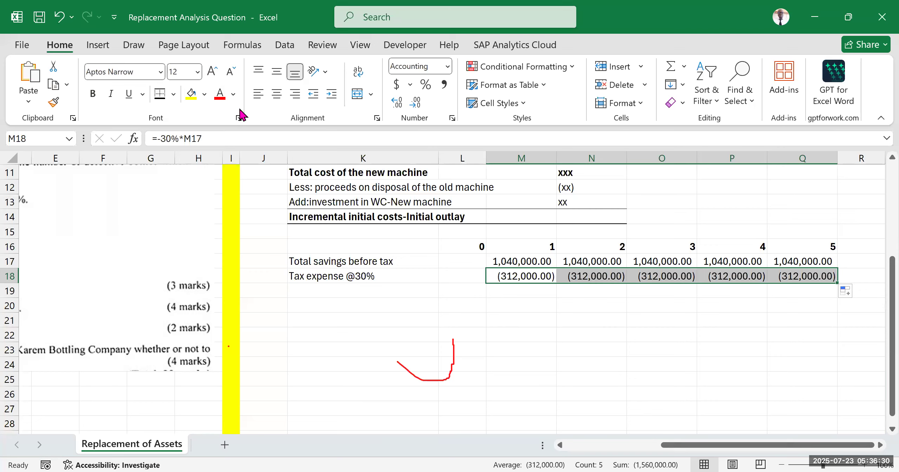
{"action": "left_click", "coordinate": [516, 332]}
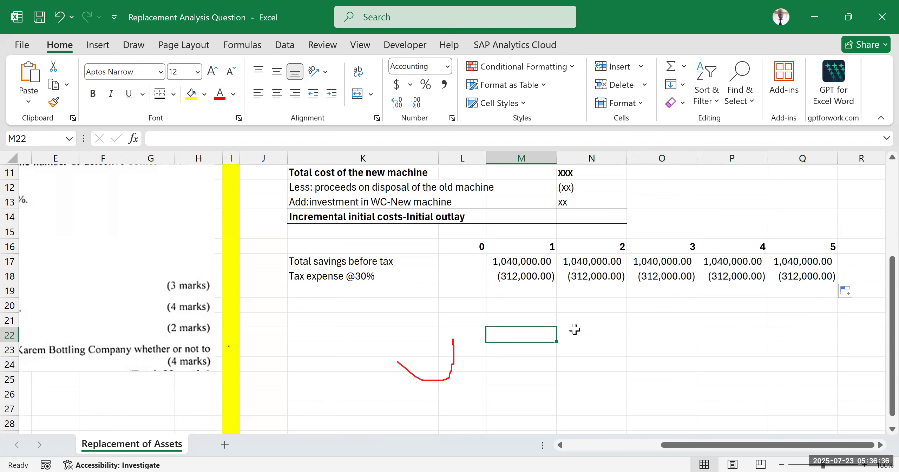
Step: Review the M17 savings formula and reread the case text on annual savings, tax rate, depreciation and the machines' values
{"action": "double_click", "coordinate": [526, 261]}
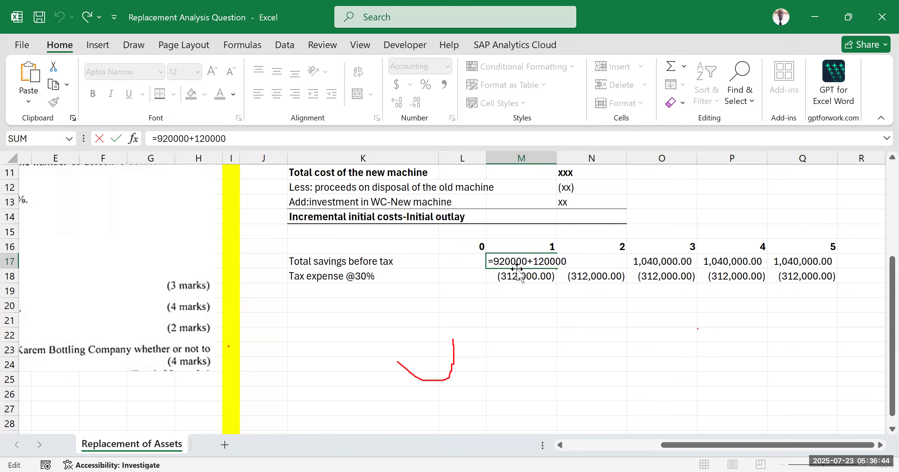
{"action": "left_click_drag", "start_coordinate": [680, 449], "coordinate": [541, 443]}
{"action": "left_click", "coordinate": [686, 288]}
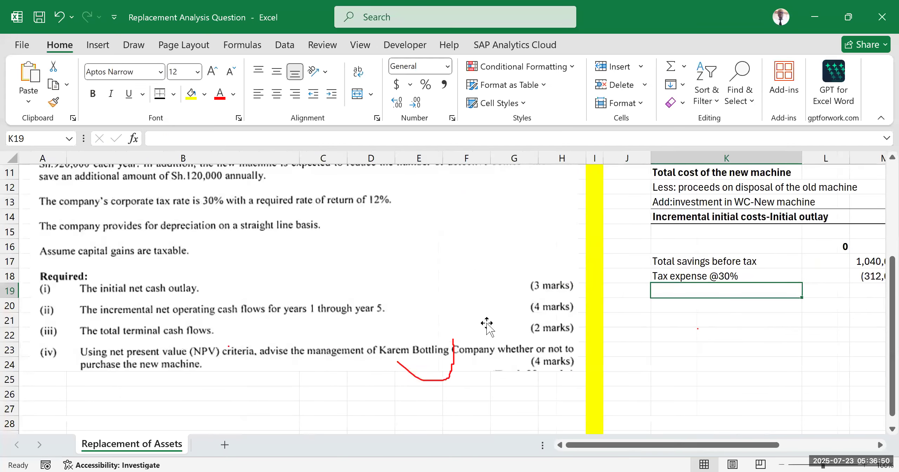
{"action": "scroll", "coordinate": [374, 302], "scroll_direction": "up", "scroll_amount": 3}
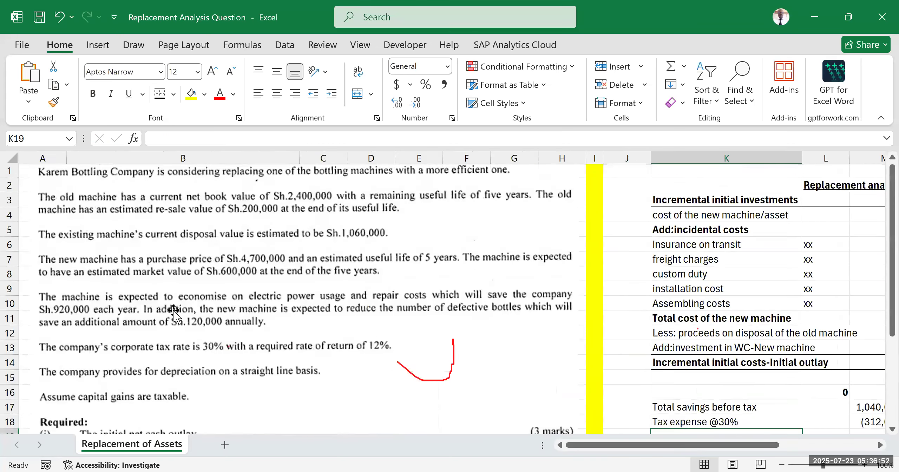
{"action": "scroll", "coordinate": [172, 310], "scroll_direction": "up", "scroll_amount": 1}
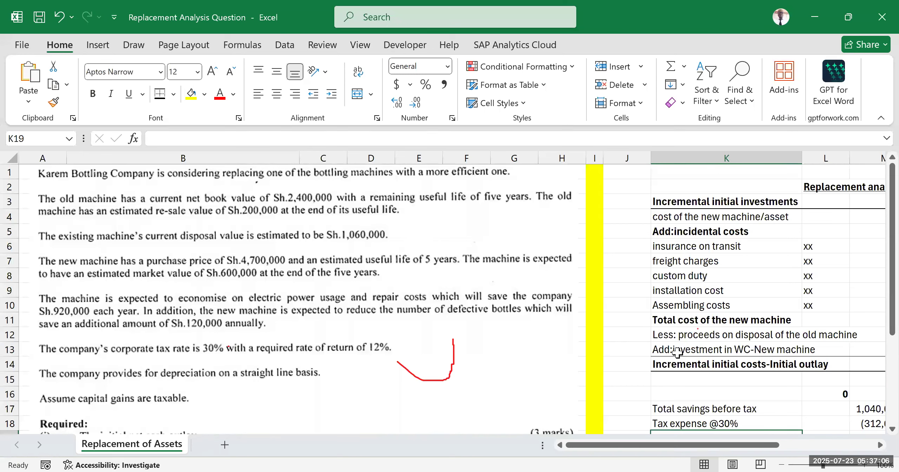
{"action": "mouse_move", "coordinate": [678, 453]}
{"action": "left_mouse_down"}
{"action": "mouse_move", "coordinate": [743, 443]}
{"action": "mouse_move", "coordinate": [780, 418]}
{"action": "left_mouse_up"}
{"action": "scroll", "coordinate": [590, 298], "scroll_direction": "down", "scroll_amount": 3}
{"action": "left_click", "coordinate": [528, 348]}
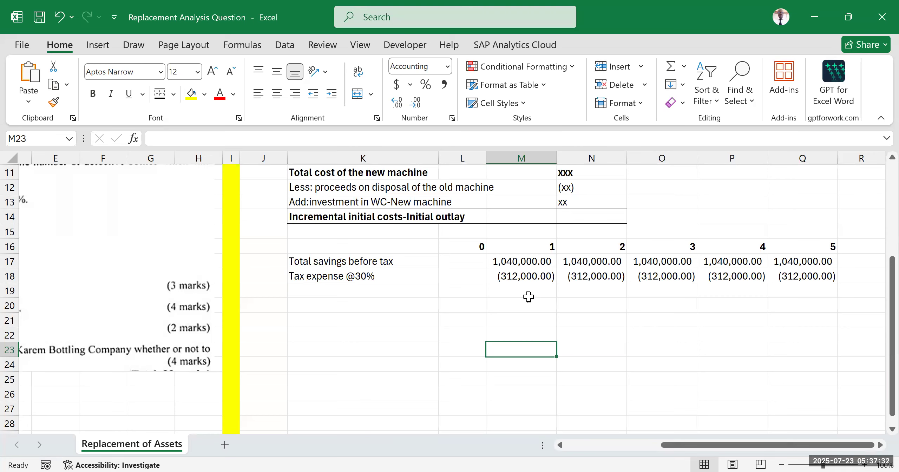
{"action": "left_click_drag", "start_coordinate": [697, 444], "coordinate": [567, 445]}
{"action": "scroll", "coordinate": [284, 369], "scroll_direction": "up", "scroll_amount": 2}
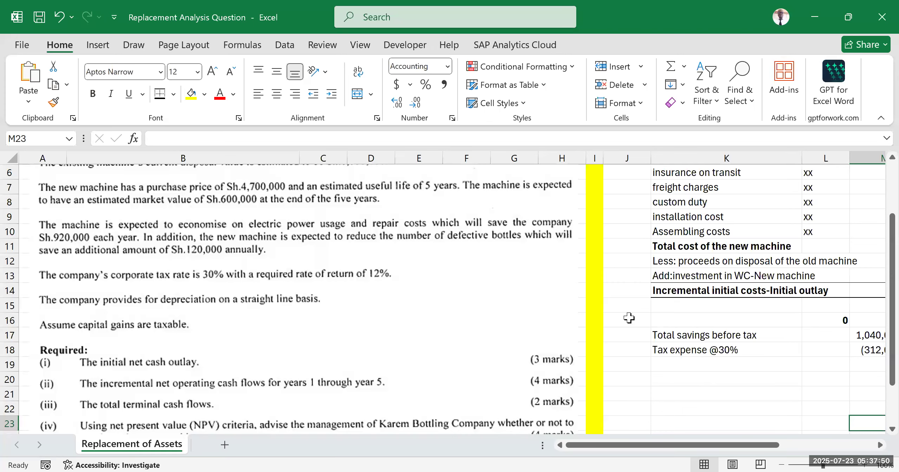
{"action": "scroll", "coordinate": [623, 310], "scroll_direction": "up", "scroll_amount": 2}
{"action": "scroll", "coordinate": [668, 351], "scroll_direction": "down", "scroll_amount": 2}
{"action": "left_click_drag", "start_coordinate": [666, 446], "coordinate": [787, 453]}
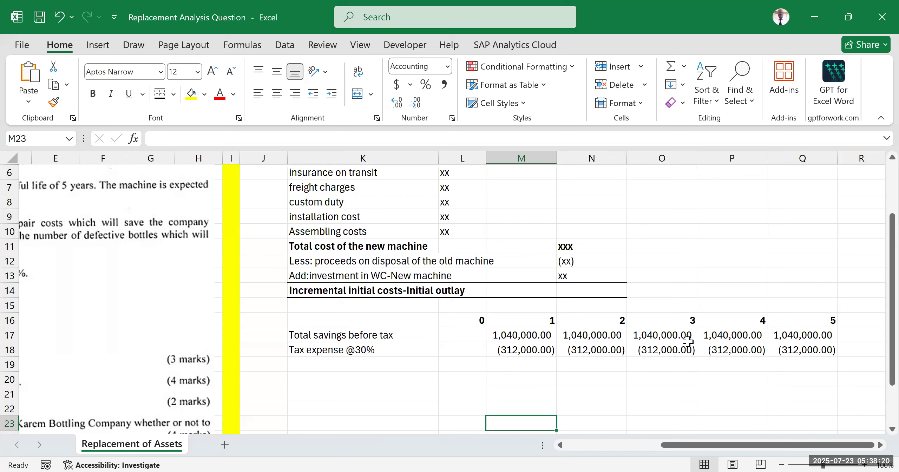
{"action": "left_click", "coordinate": [284, 29]}
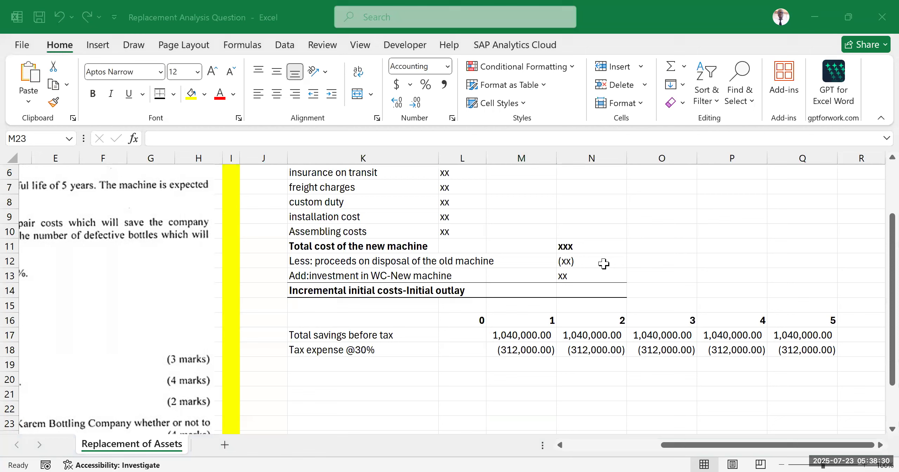
{"action": "left_click", "coordinate": [732, 202]}
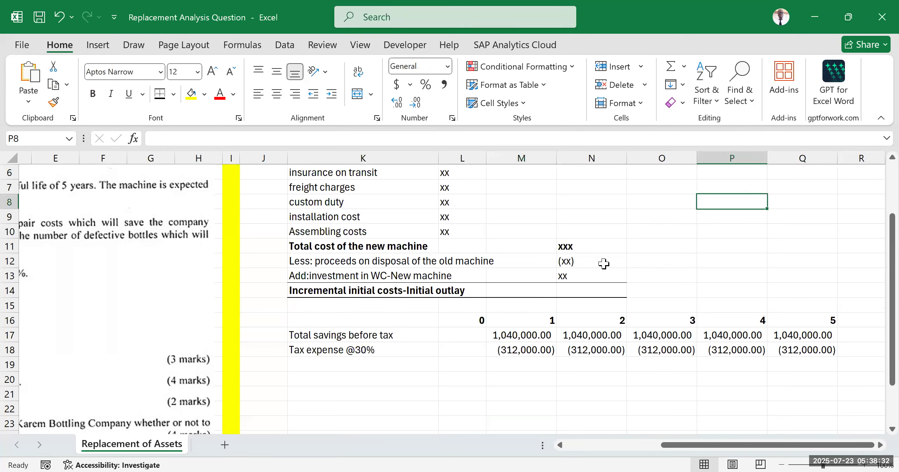
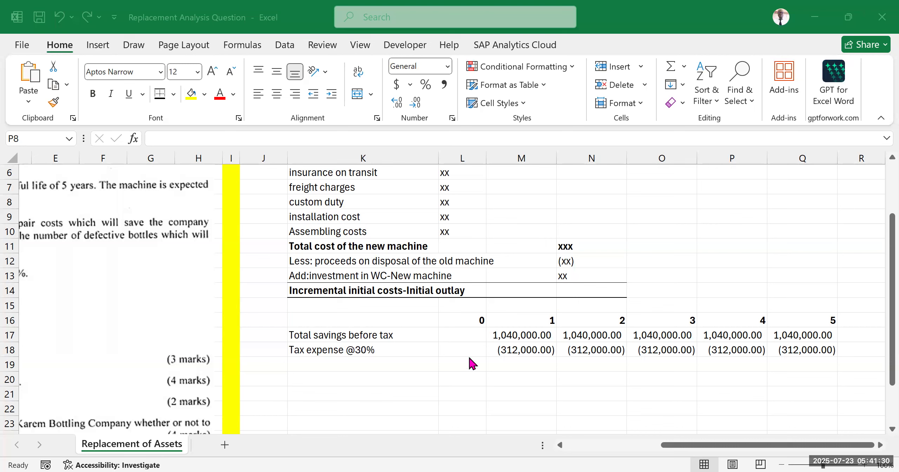
Step: Review the M18 tax expense formula against the M17 savings formula, then examine the tax expense row for years 1 to 5
{"action": "left_click", "coordinate": [450, 383]}
{"action": "left_click", "coordinate": [426, 362]}
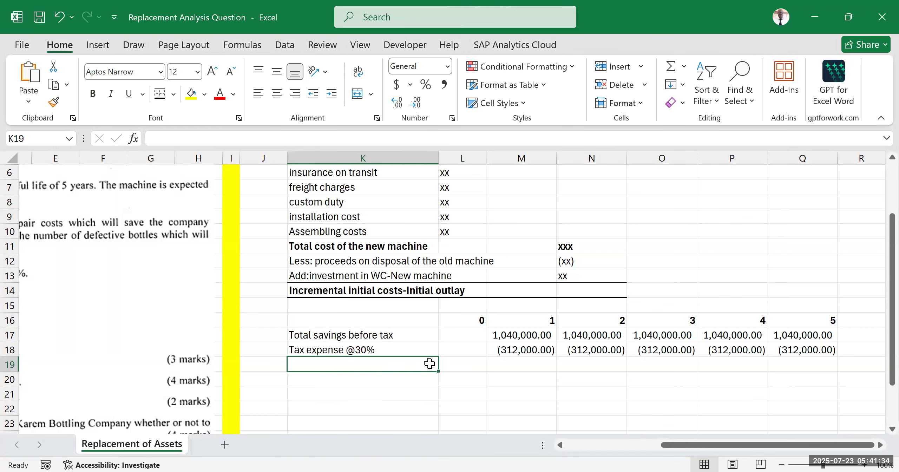
{"action": "left_click", "coordinate": [400, 347]}
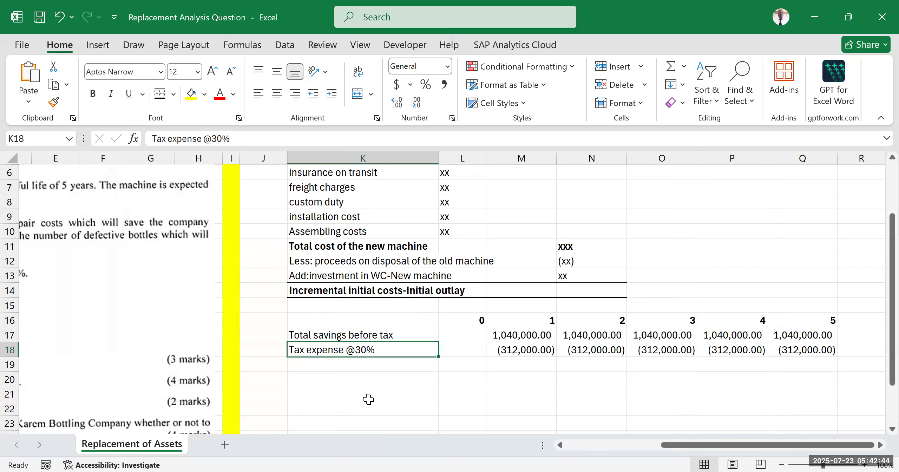
{"action": "double_click", "coordinate": [511, 349]}
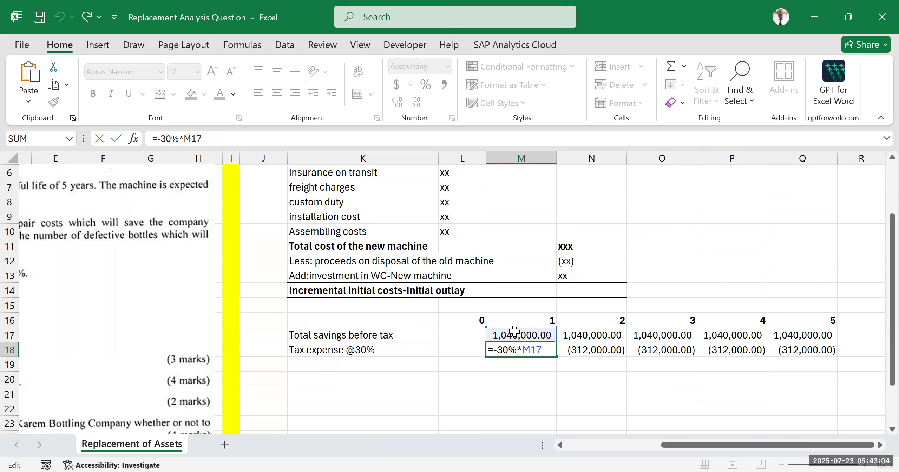
{"action": "key", "text": "ctrl+Return"}
{"action": "left_click", "coordinate": [584, 289]}
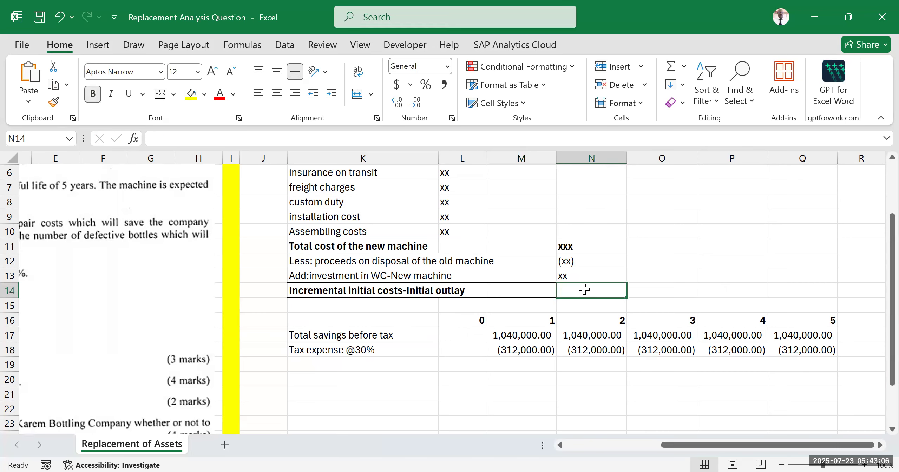
{"action": "left_click", "coordinate": [728, 256]}
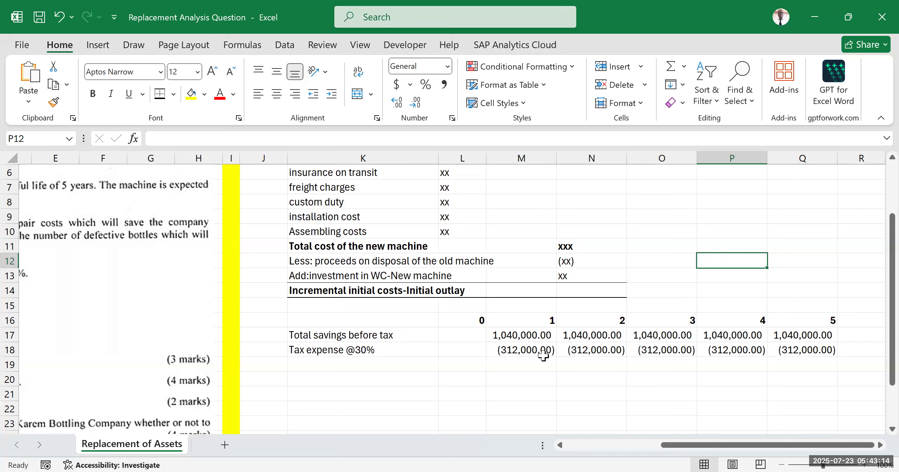
{"action": "left_click", "coordinate": [515, 335]}
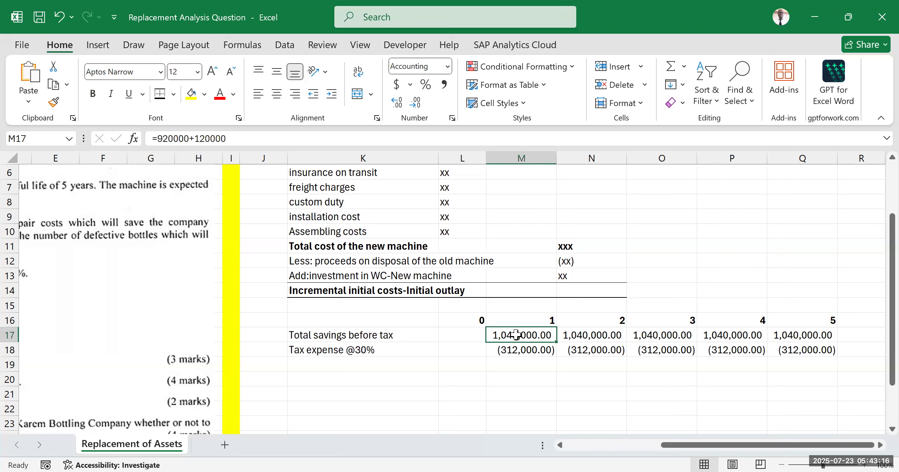
{"action": "left_click", "coordinate": [414, 350]}
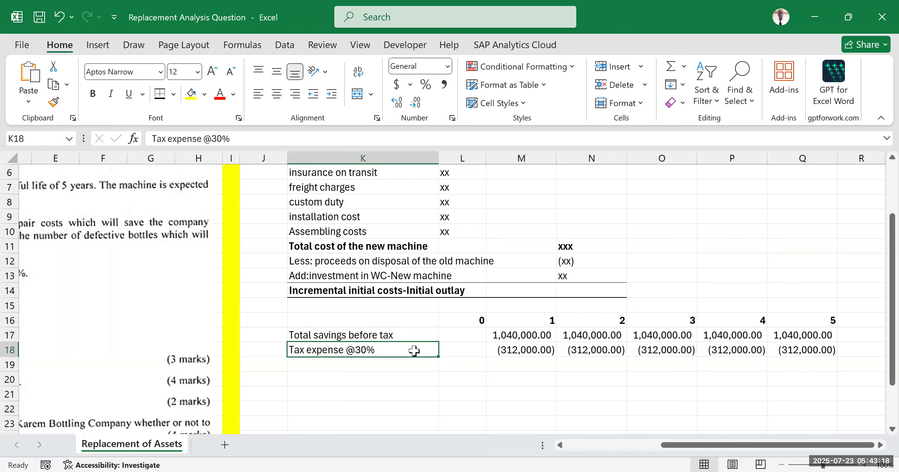
{"action": "left_click", "coordinate": [428, 369]}
{"action": "left_click", "coordinate": [416, 383]}
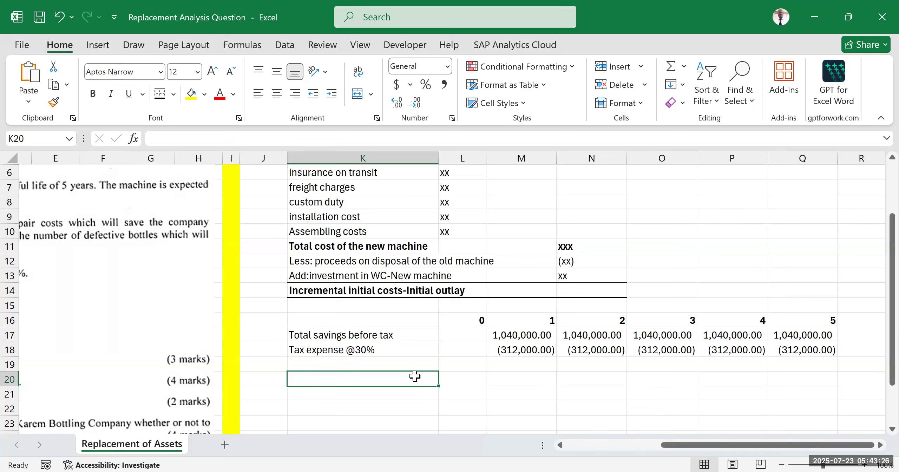
{"action": "left_click_drag", "start_coordinate": [370, 349], "coordinate": [820, 346]}
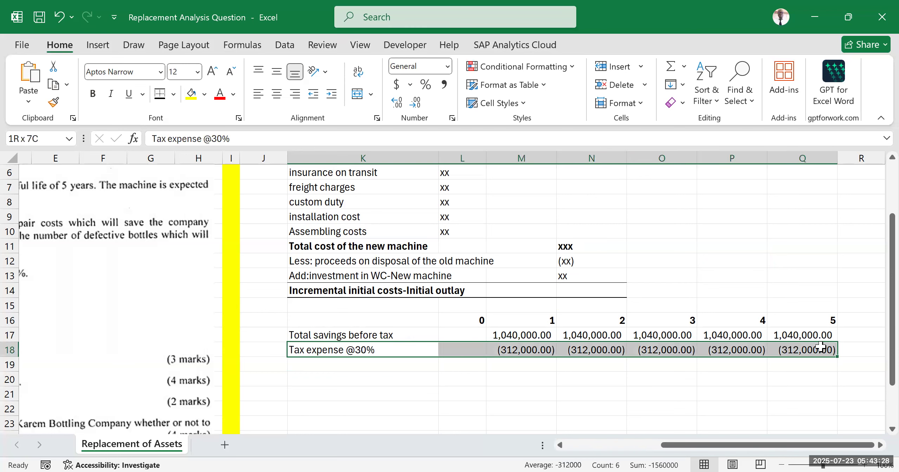
{"action": "left_click", "coordinate": [605, 378]}
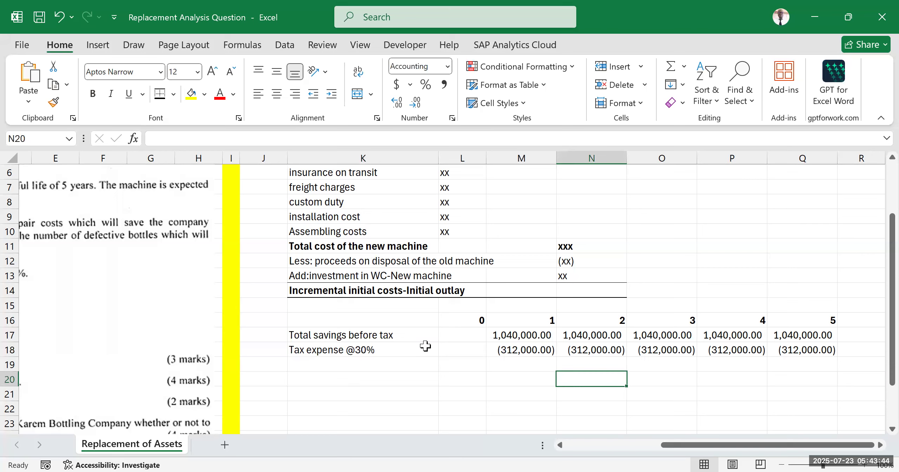
{"action": "left_click", "coordinate": [505, 335]}
{"action": "left_click", "coordinate": [477, 348]}
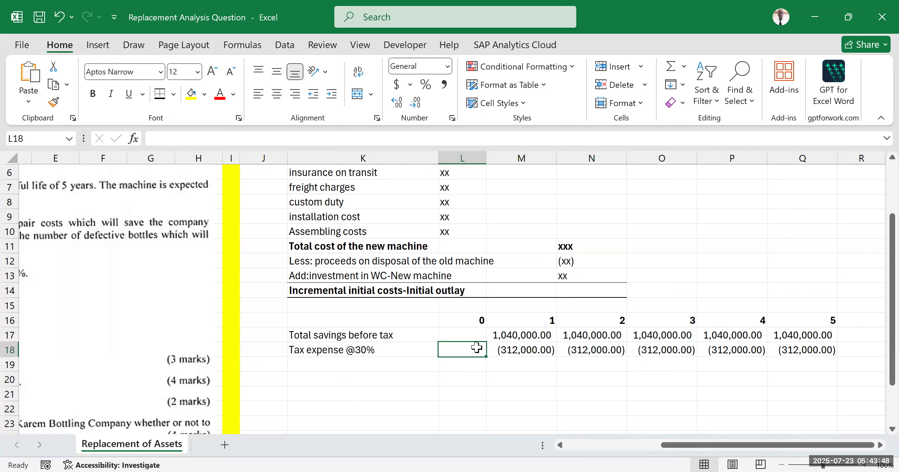
{"action": "left_click", "coordinate": [490, 365]}
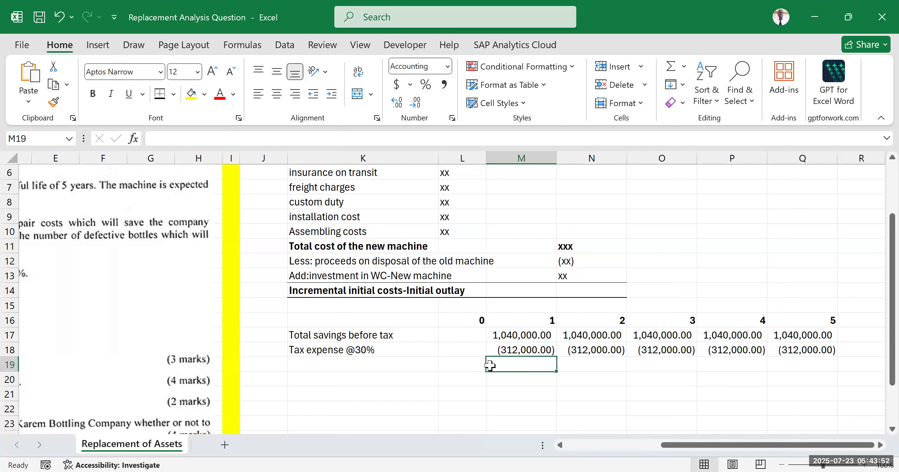
{"action": "left_click_drag", "start_coordinate": [391, 348], "coordinate": [542, 351]}
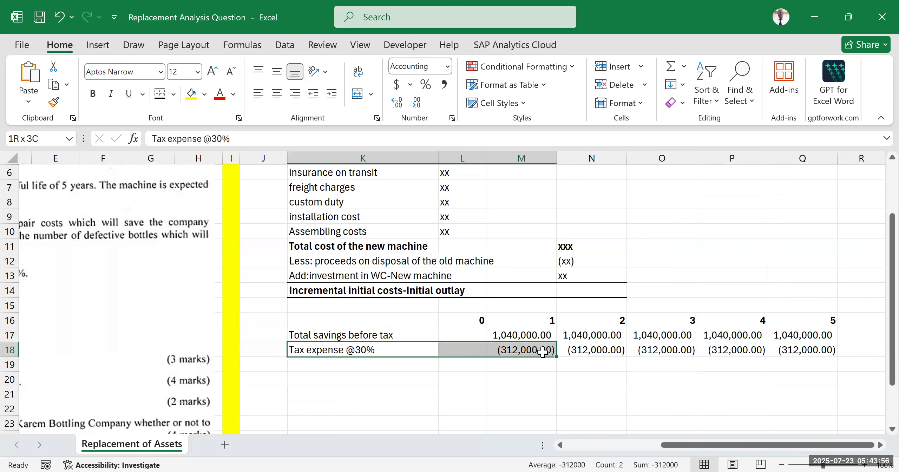
{"action": "left_click_drag", "start_coordinate": [542, 351], "coordinate": [543, 351]}
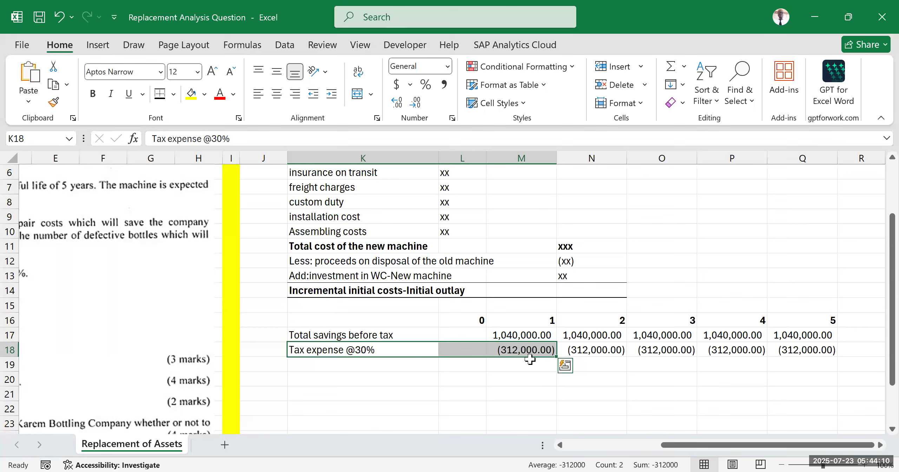
{"action": "left_click", "coordinate": [459, 379]}
{"action": "left_click_drag", "start_coordinate": [368, 349], "coordinate": [518, 348]}
{"action": "left_click", "coordinate": [374, 360]}
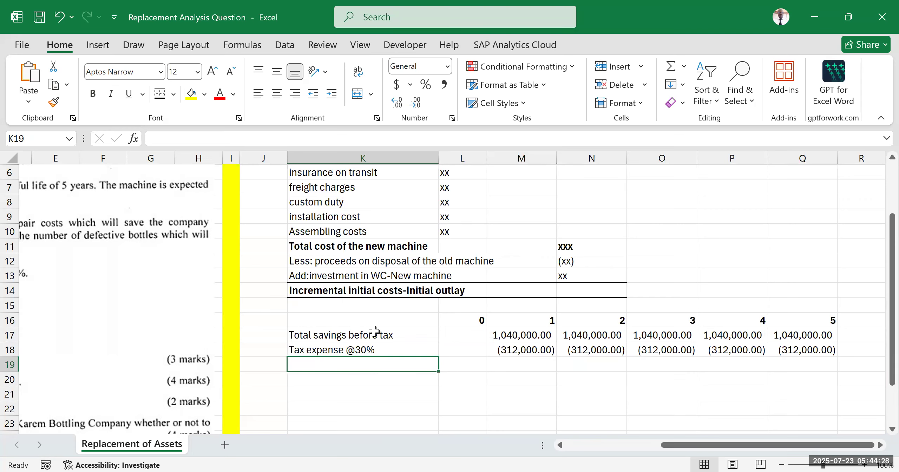
Step: Start a new working below the schedule with "w1" in J32 and the heading "incremental depreciation expense" in K32
{"action": "scroll", "coordinate": [371, 366], "scroll_direction": "down", "scroll_amount": 5}
{"action": "left_click", "coordinate": [351, 348]}
{"action": "scroll", "coordinate": [321, 309], "scroll_direction": "up", "scroll_amount": 2}
{"action": "scroll", "coordinate": [321, 309], "scroll_direction": "up", "scroll_amount": 2}
{"action": "scroll", "coordinate": [318, 297], "scroll_direction": "down", "scroll_amount": 6}
{"action": "scroll", "coordinate": [309, 281], "scroll_direction": "up", "scroll_amount": 1}
{"action": "left_click", "coordinate": [272, 261]}
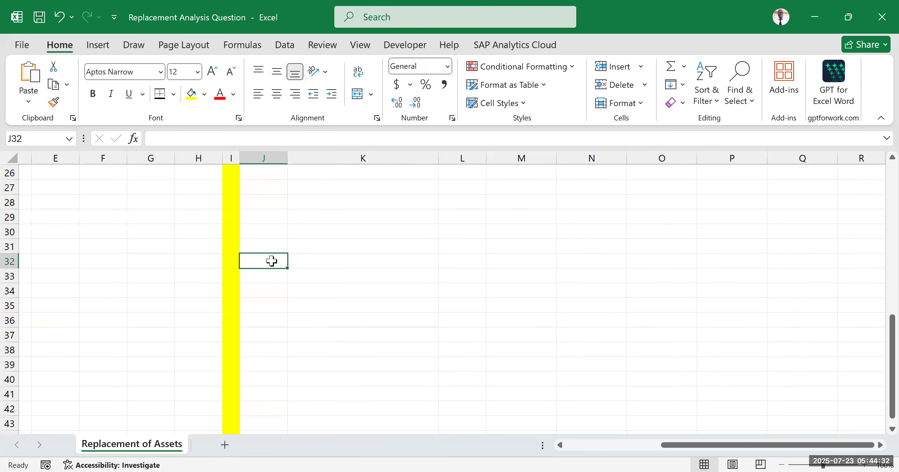
{"action": "type", "text": "w1"}
{"action": "key", "text": "Tab"}
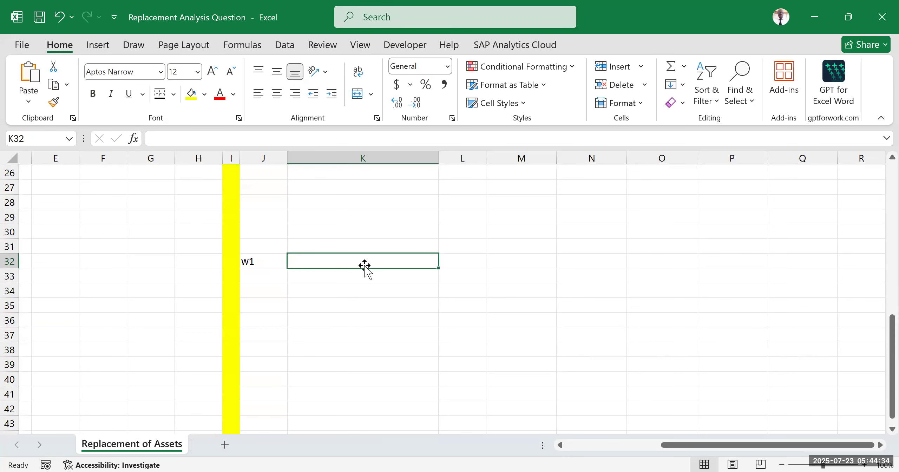
{"action": "double_click", "coordinate": [364, 263]}
{"action": "type", "text": "incrementa"}
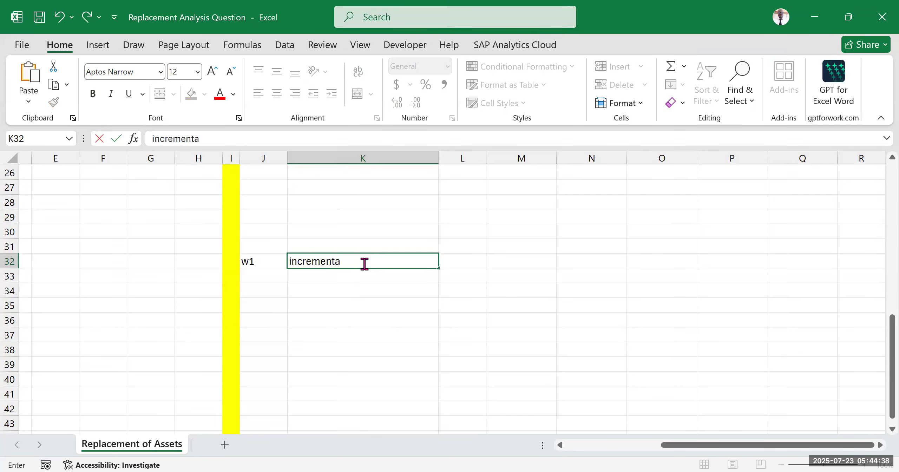
{"action": "type", "text": "l depreciati"}
{"action": "type", "text": "xpense"}
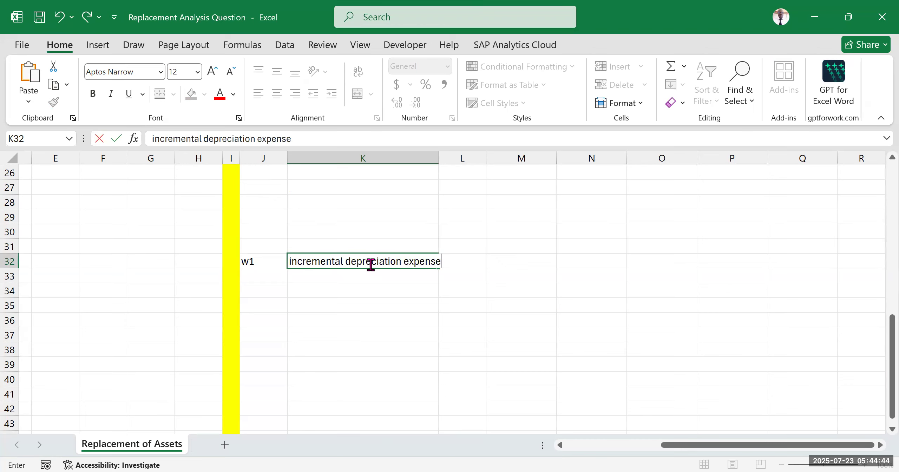
{"action": "left_click", "coordinate": [381, 331]}
Step: Make the depreciation heading in K32 bold and add a bottom border to the cell
{"action": "left_click", "coordinate": [324, 260]}
{"action": "key", "text": "ctrl+b"}
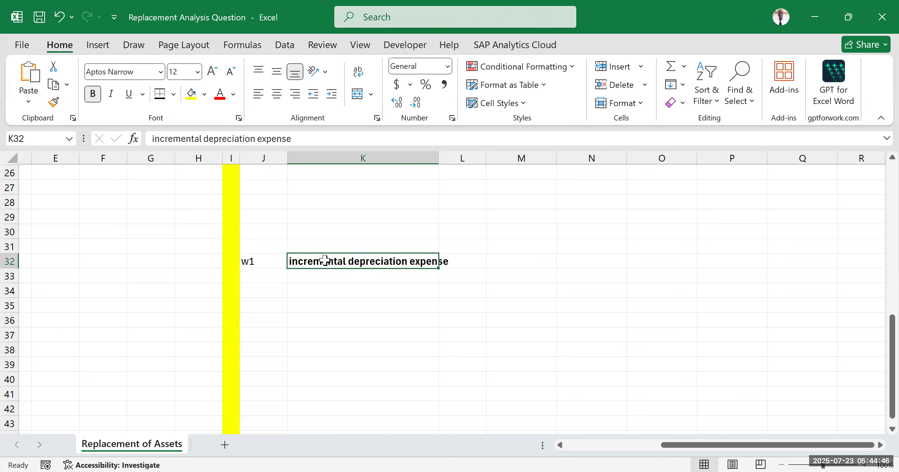
{"action": "left_click", "coordinate": [176, 91]}
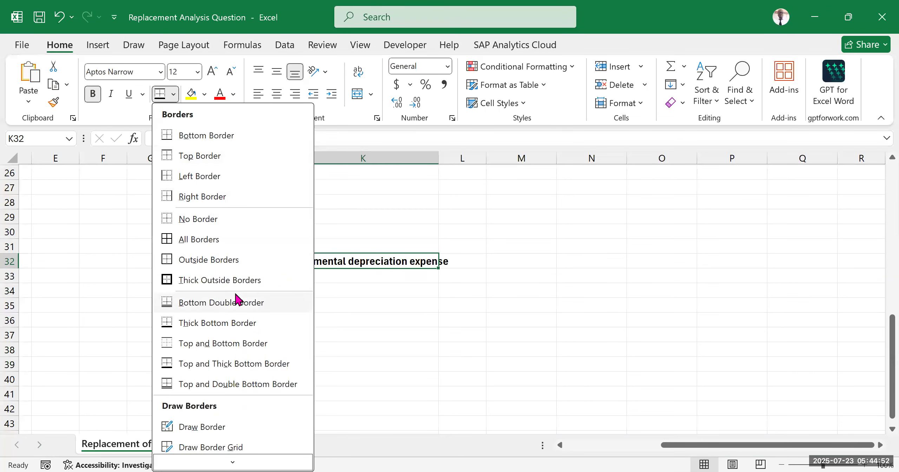
{"action": "left_click", "coordinate": [508, 328]}
Step: Capitalize the first letter of the K32 heading so it reads "Incremental depreciation expense"
{"action": "double_click", "coordinate": [290, 261]}
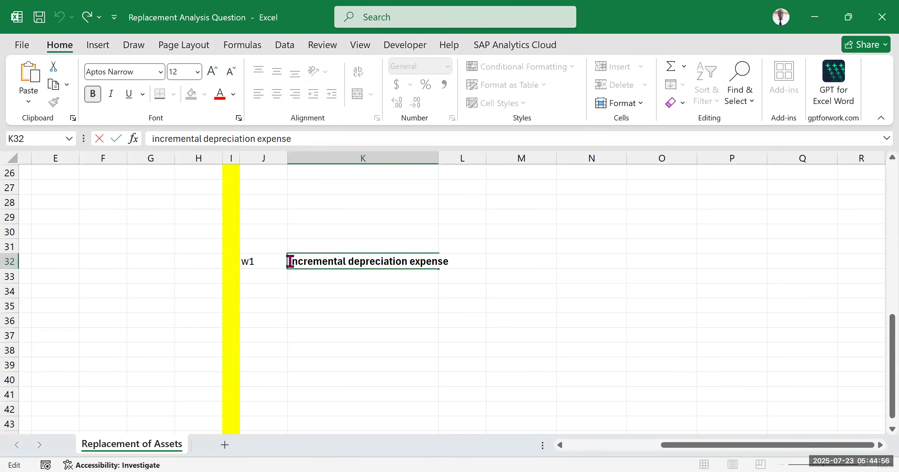
{"action": "key", "text": "Delete"}
{"action": "type", "text": "I"}
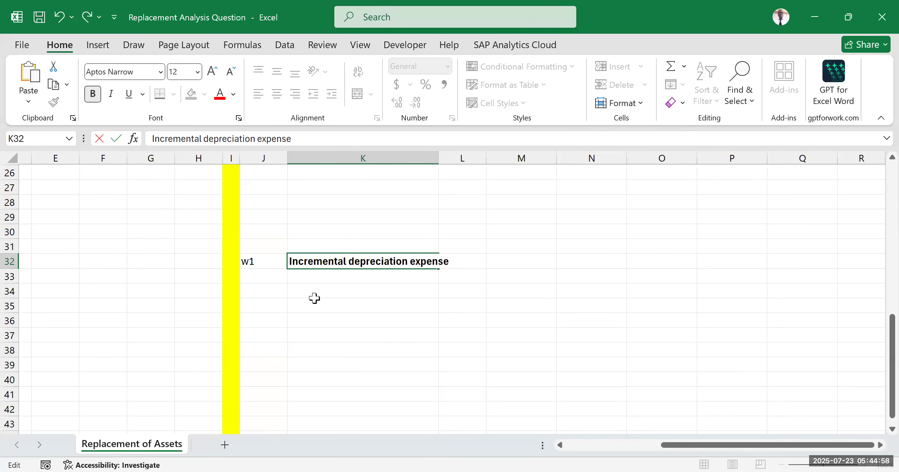
{"action": "left_click", "coordinate": [403, 307]}
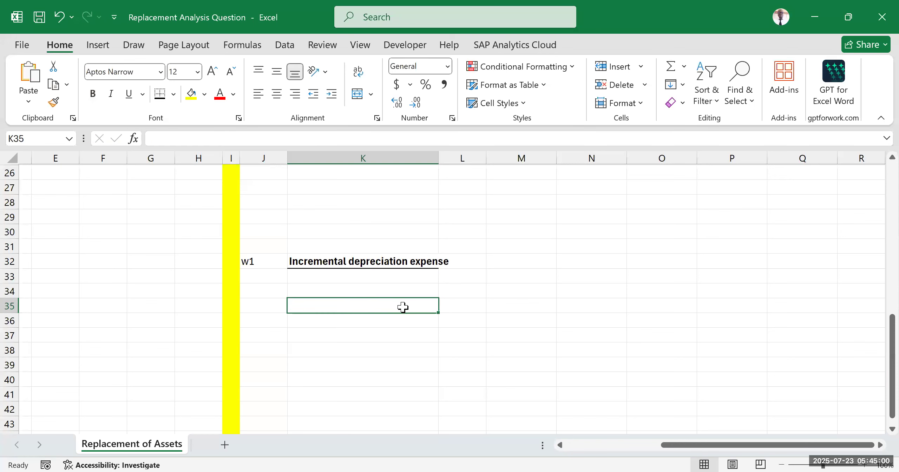
Step: Review the total savings before tax in M17:Q17 of the operating cash flow schedule
{"action": "scroll", "coordinate": [541, 354], "scroll_direction": "up", "scroll_amount": 7}
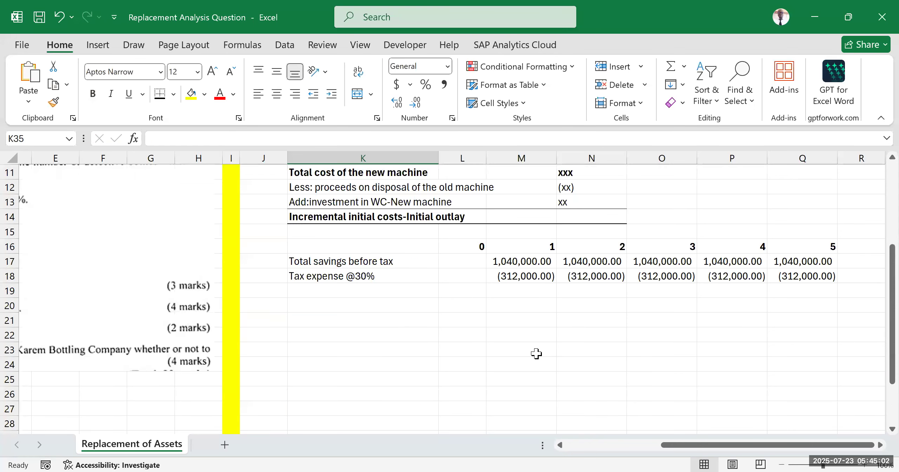
{"action": "scroll", "coordinate": [488, 299], "scroll_direction": "down", "scroll_amount": 2}
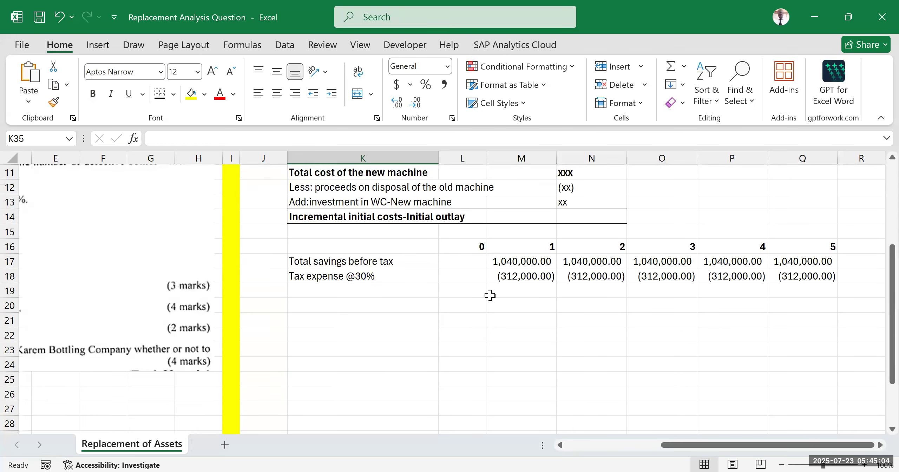
{"action": "left_click", "coordinate": [506, 261]}
{"action": "left_click_drag", "start_coordinate": [622, 260], "coordinate": [799, 263]}
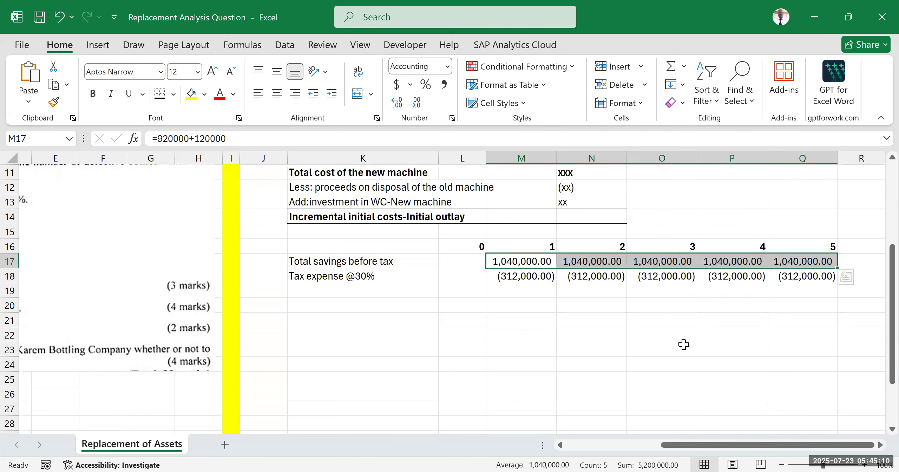
{"action": "left_click", "coordinate": [668, 347]}
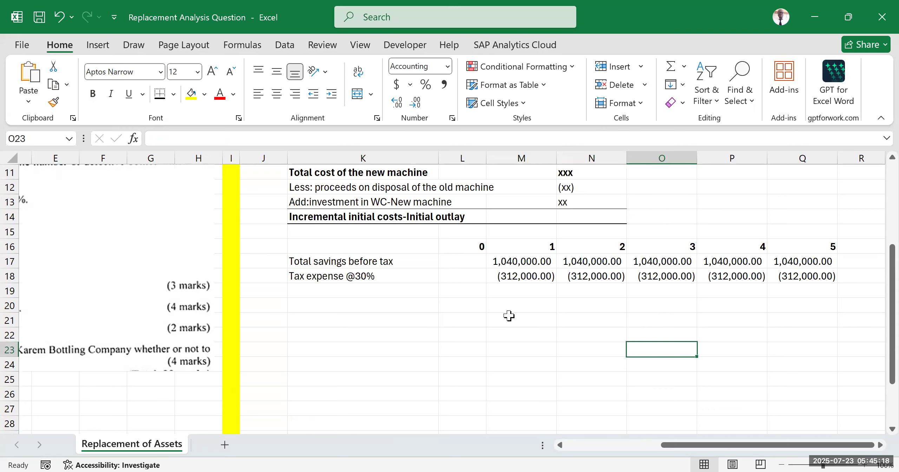
{"action": "scroll", "coordinate": [502, 316], "scroll_direction": "down", "scroll_amount": 5}
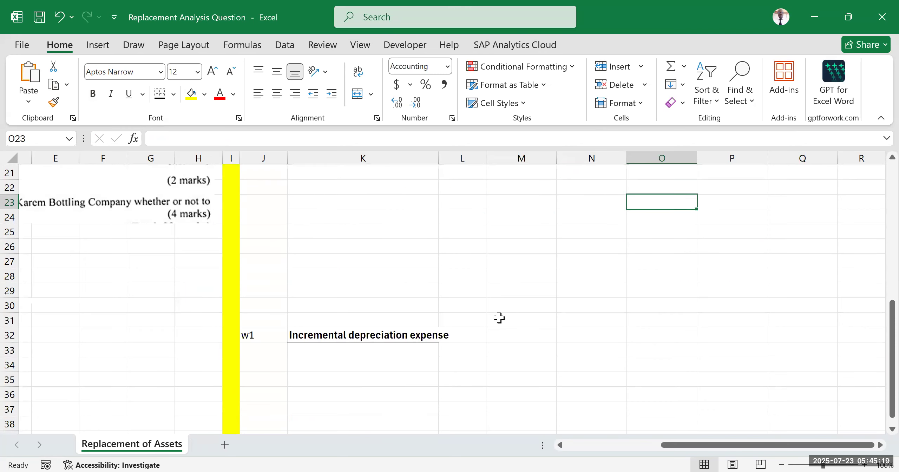
{"action": "left_click", "coordinate": [402, 339]}
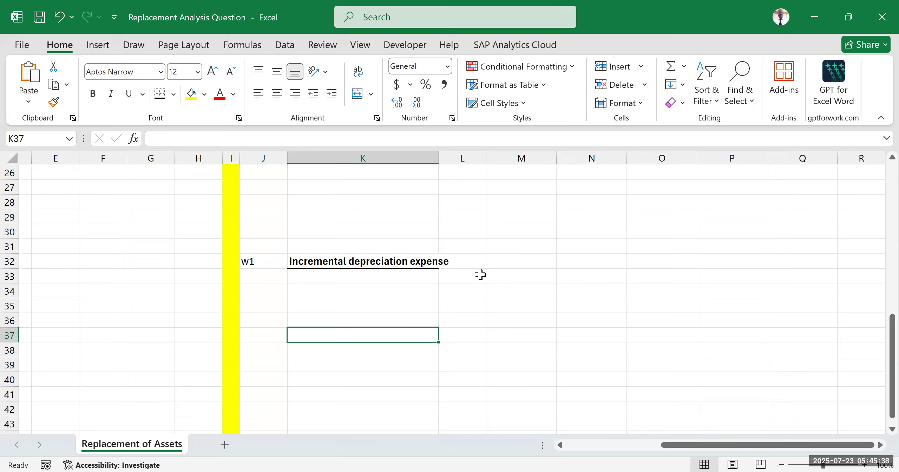
{"action": "left_click", "coordinate": [523, 282]}
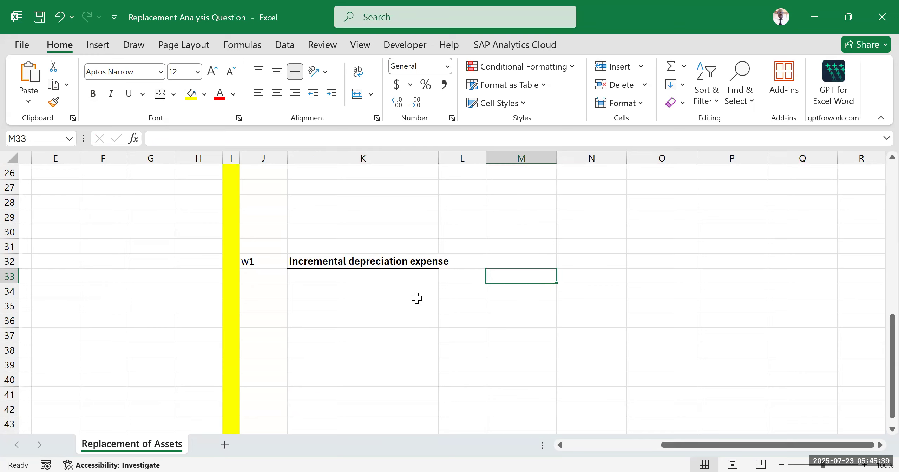
{"action": "double_click", "coordinate": [465, 277]}
{"action": "left_click", "coordinate": [526, 277]}
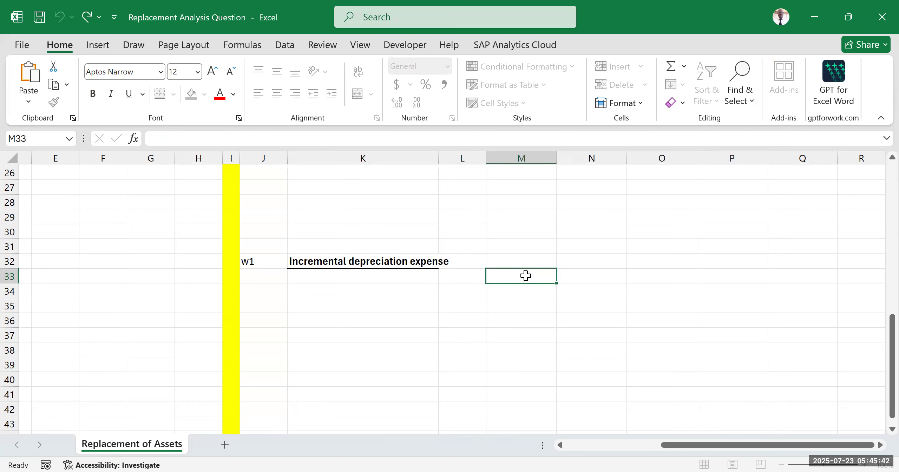
{"action": "left_click", "coordinate": [334, 385]}
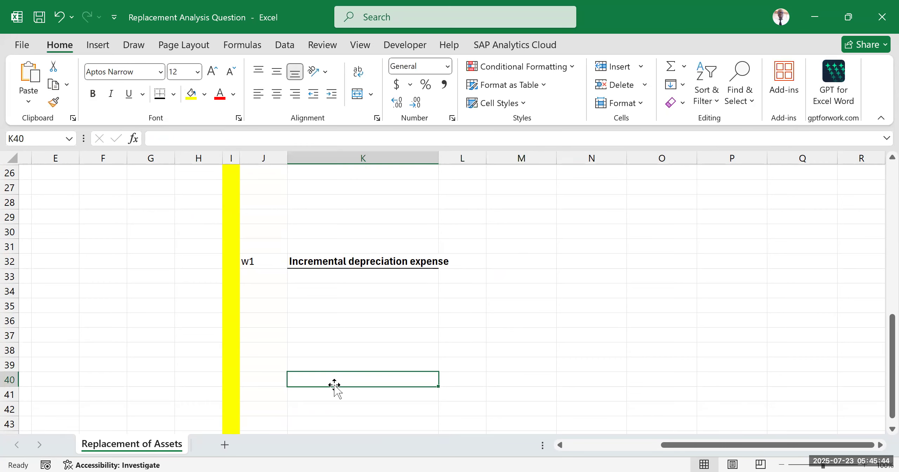
{"action": "left_click", "coordinate": [475, 375]}
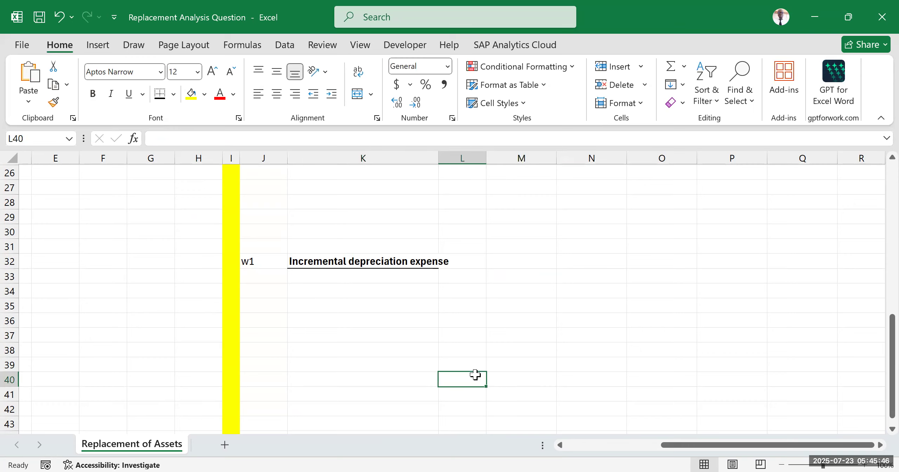
{"action": "left_click", "coordinate": [518, 278]}
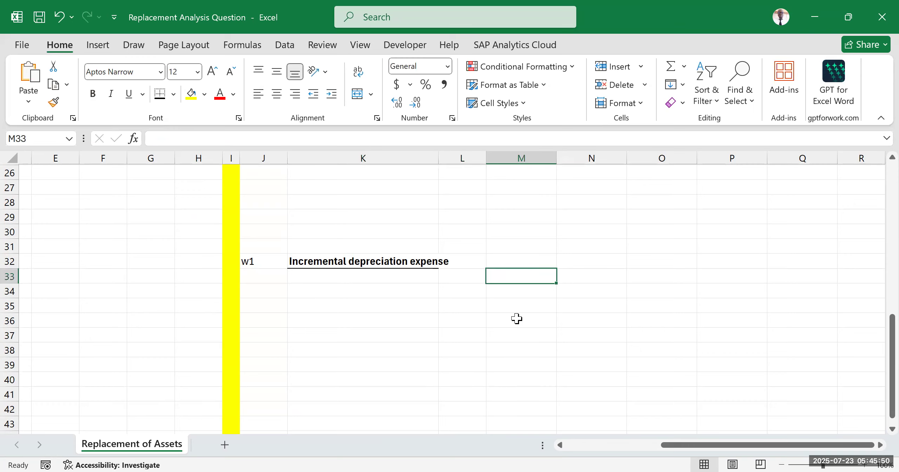
{"action": "left_click", "coordinate": [347, 337]}
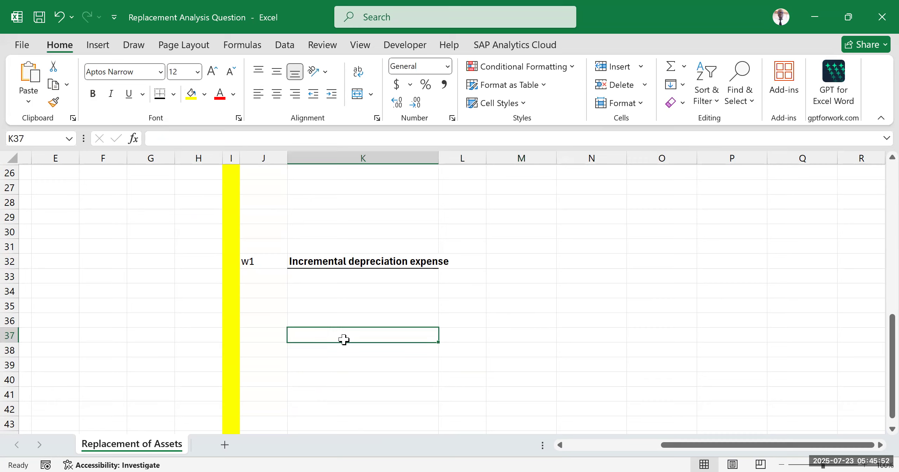
Step: Enter the subheading "computation of depreciation -New machine" in K33, below the incremental depreciation heading
{"action": "left_click", "coordinate": [312, 281]}
{"action": "type", "text": "com"}
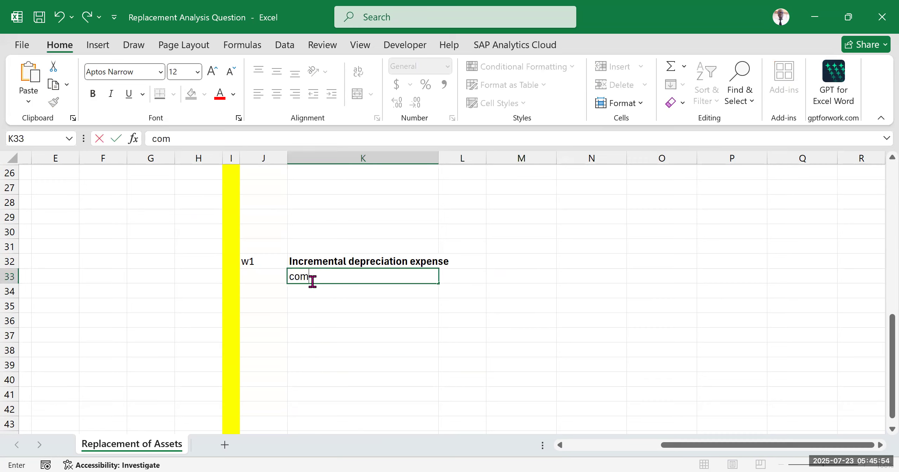
{"action": "type", "text": "putation"}
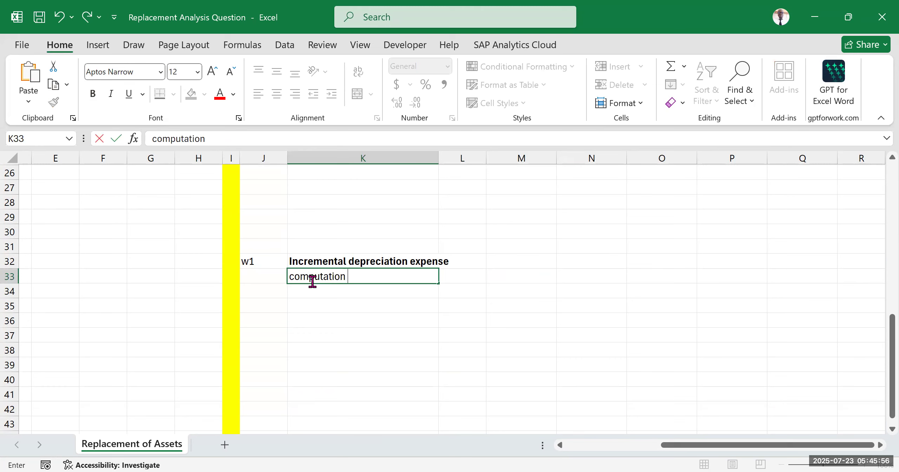
{"action": "type", "text": " of depreciation"}
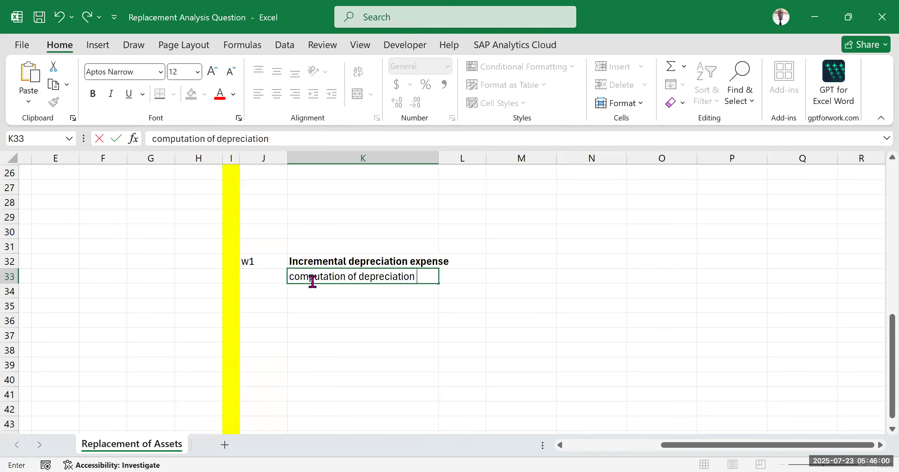
{"action": "type", "text": " -New machine"}
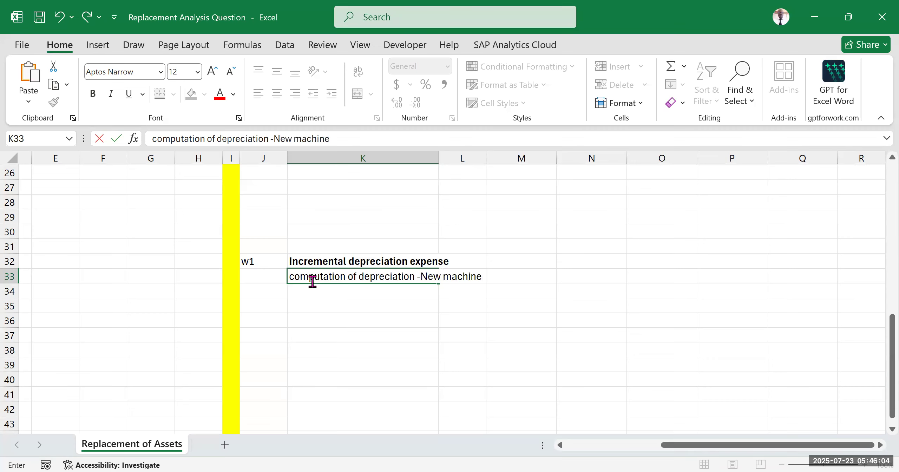
{"action": "left_click", "coordinate": [346, 334]}
Step: Add a bottom border under the new-machine depreciation subheading across K33:M33
{"action": "left_click", "coordinate": [348, 278]}
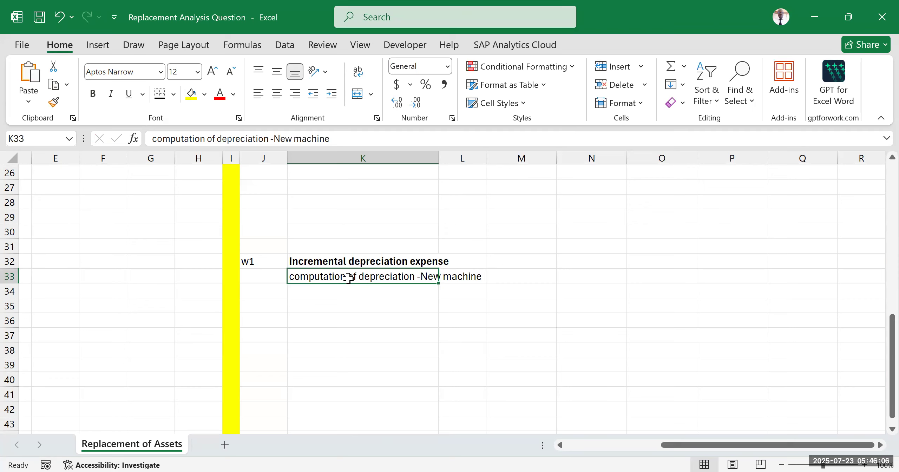
{"action": "left_click", "coordinate": [355, 320]}
{"action": "left_click_drag", "start_coordinate": [352, 276], "coordinate": [501, 276]}
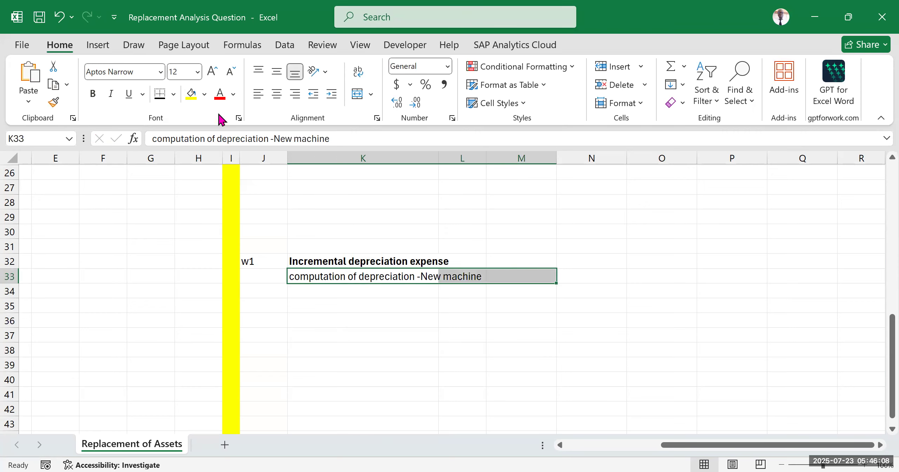
{"action": "left_click", "coordinate": [159, 94]}
{"action": "left_click", "coordinate": [379, 323]}
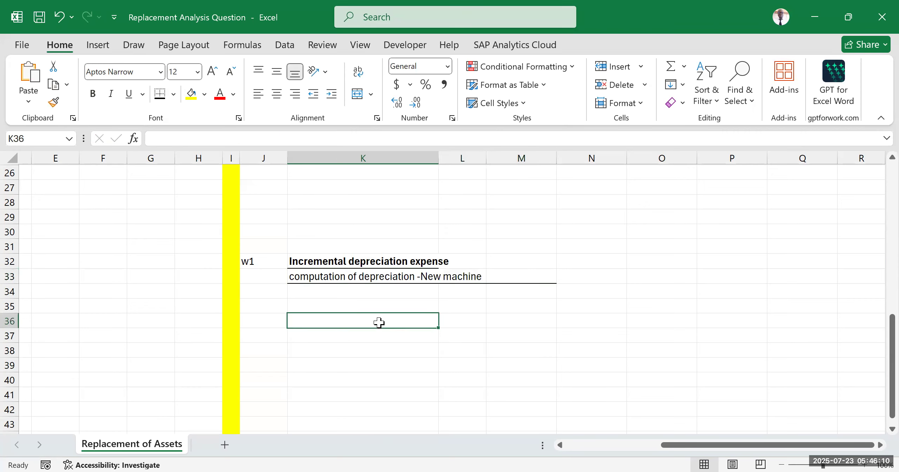
Step: Enter the label "cost of new machine" in K34
{"action": "left_click", "coordinate": [328, 289]}
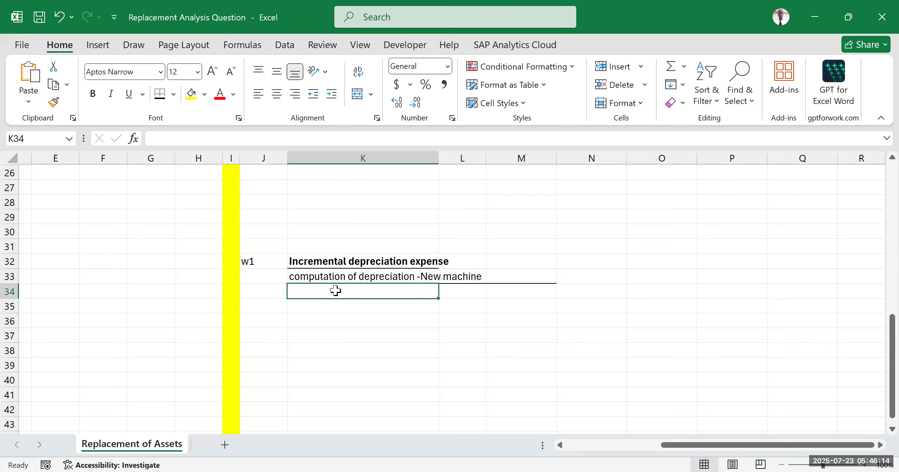
{"action": "type", "text": "cost"}
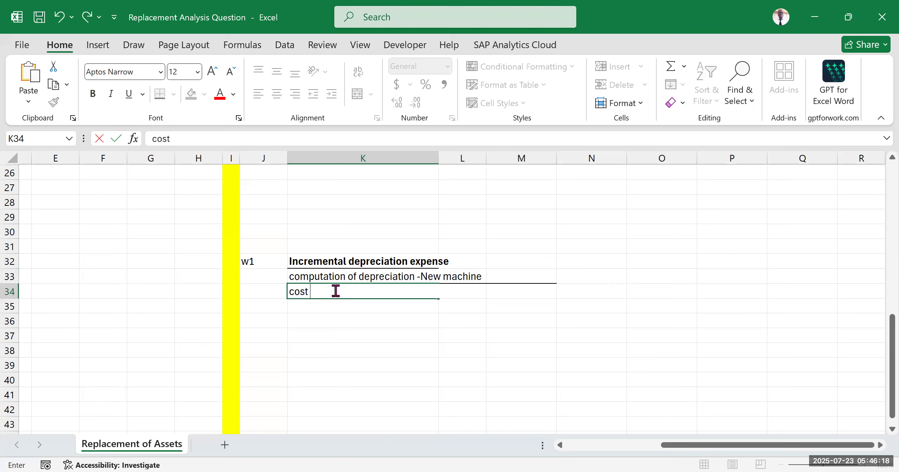
{"action": "type", "text": " of new machin"}
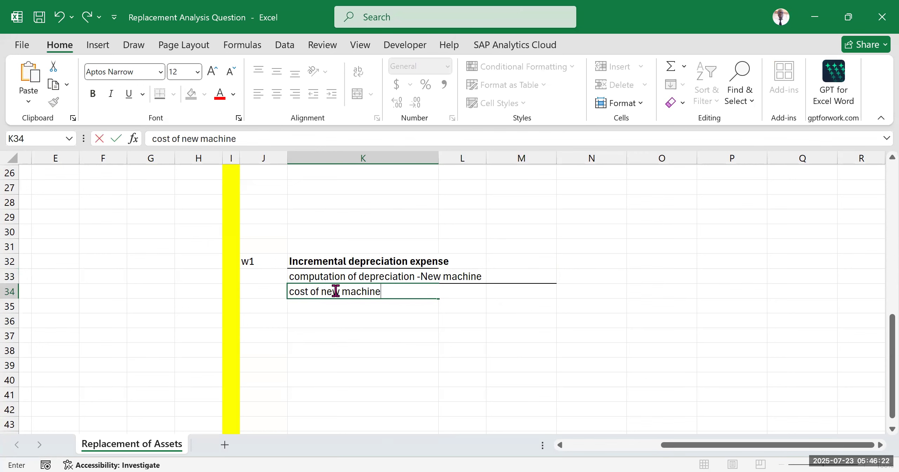
{"action": "type", "text": "e"}
{"action": "left_click", "coordinate": [424, 349]}
Step: Check the new machine's purchase price in the question text and enter 4700000 in M34
{"action": "left_click_drag", "start_coordinate": [674, 452], "coordinate": [474, 453]}
{"action": "scroll", "coordinate": [179, 209], "scroll_direction": "up", "scroll_amount": 8}
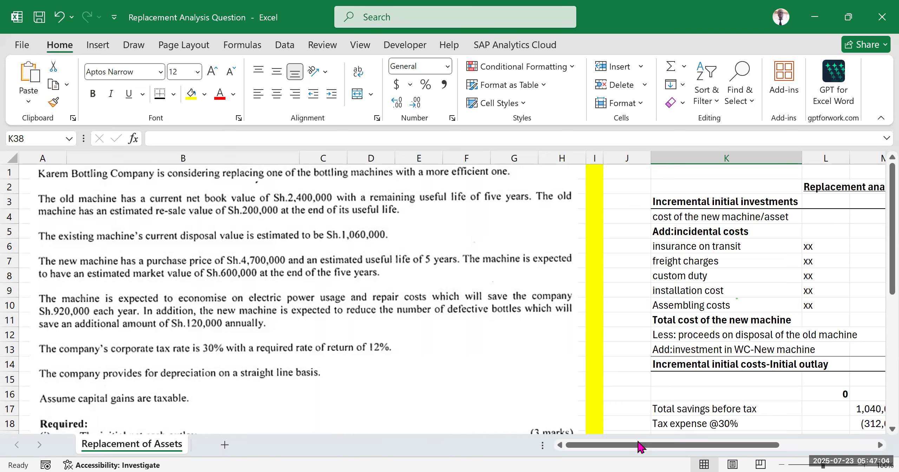
{"action": "scroll", "coordinate": [634, 333], "scroll_direction": "right", "scroll_amount": 2}
{"action": "scroll", "coordinate": [506, 269], "scroll_direction": "down", "scroll_amount": 5}
{"action": "left_click", "coordinate": [505, 264]}
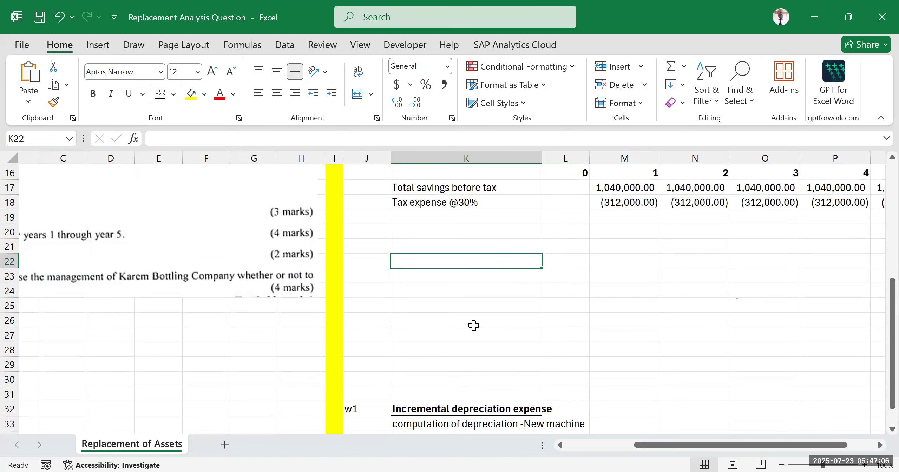
{"action": "scroll", "coordinate": [473, 325], "scroll_direction": "down", "scroll_amount": 3}
{"action": "left_click", "coordinate": [423, 301]}
{"action": "left_click", "coordinate": [579, 293]}
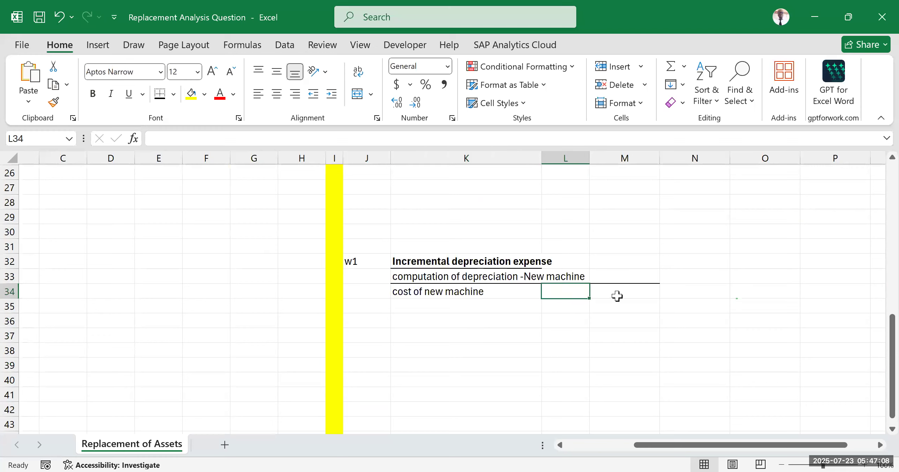
{"action": "left_click", "coordinate": [599, 291]}
{"action": "type", "text": "47"}
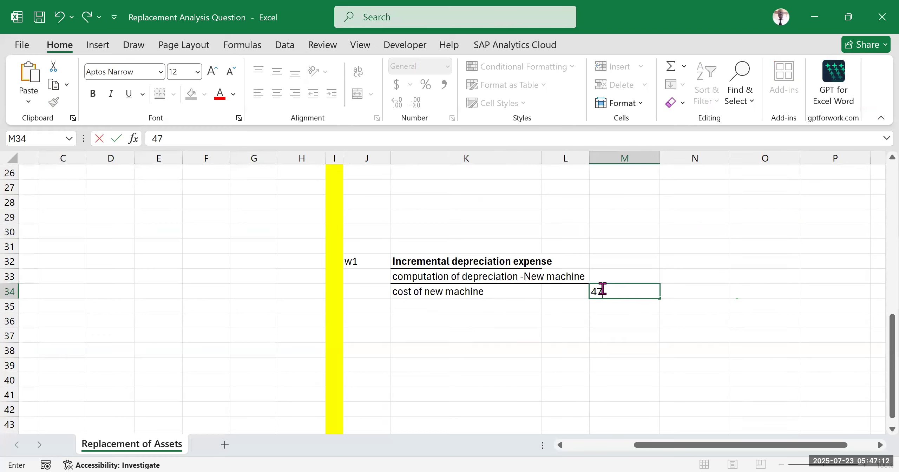
{"action": "type", "text": "00000"}
{"action": "left_click", "coordinate": [641, 335]}
Step: Check the new machine's end-of-life value in the question text and enter the label "salvage/residual value" in K35
{"action": "left_click_drag", "start_coordinate": [650, 447], "coordinate": [582, 448]}
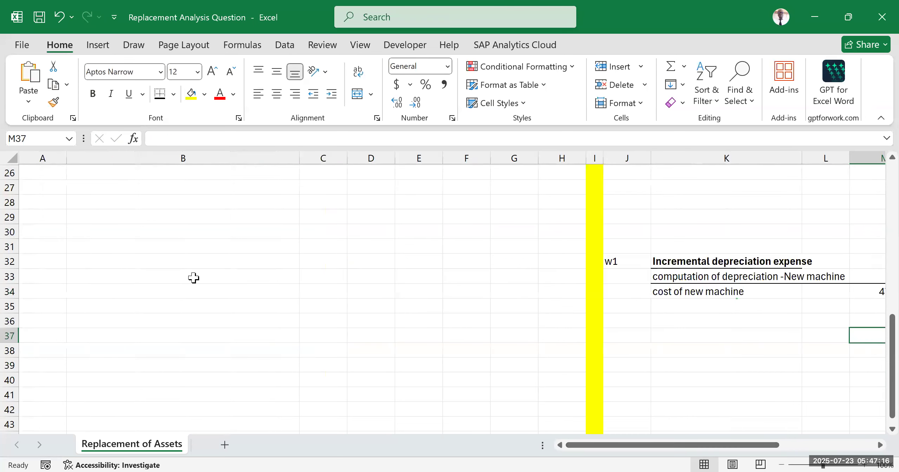
{"action": "scroll", "coordinate": [193, 278], "scroll_direction": "up", "scroll_amount": 8}
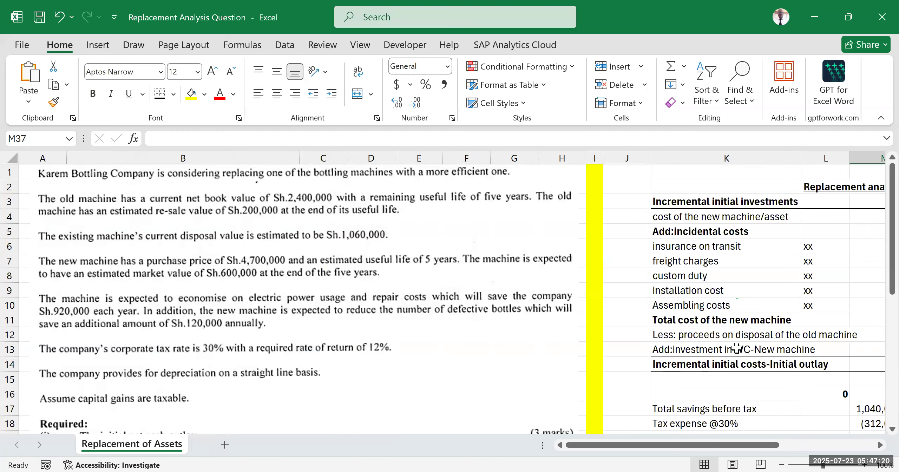
{"action": "left_click_drag", "start_coordinate": [733, 445], "coordinate": [827, 445]}
{"action": "scroll", "coordinate": [521, 291], "scroll_direction": "down", "scroll_amount": 1}
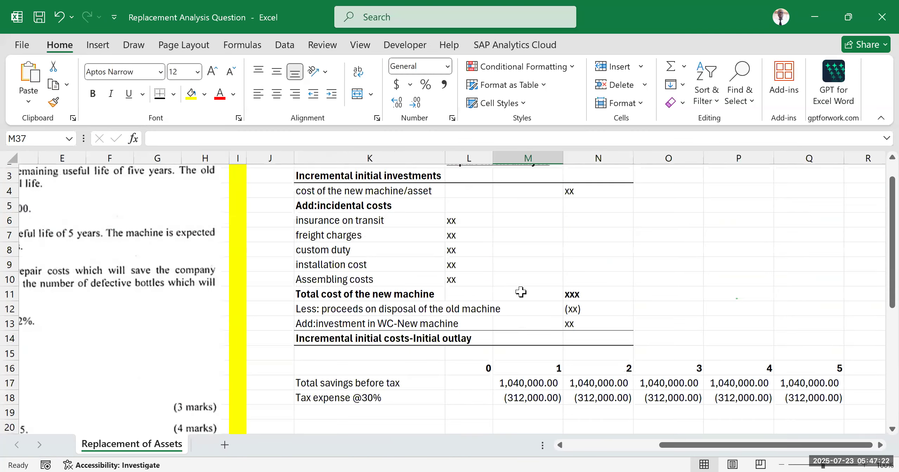
{"action": "scroll", "coordinate": [520, 291], "scroll_direction": "down", "scroll_amount": 8}
{"action": "left_click", "coordinate": [357, 306]}
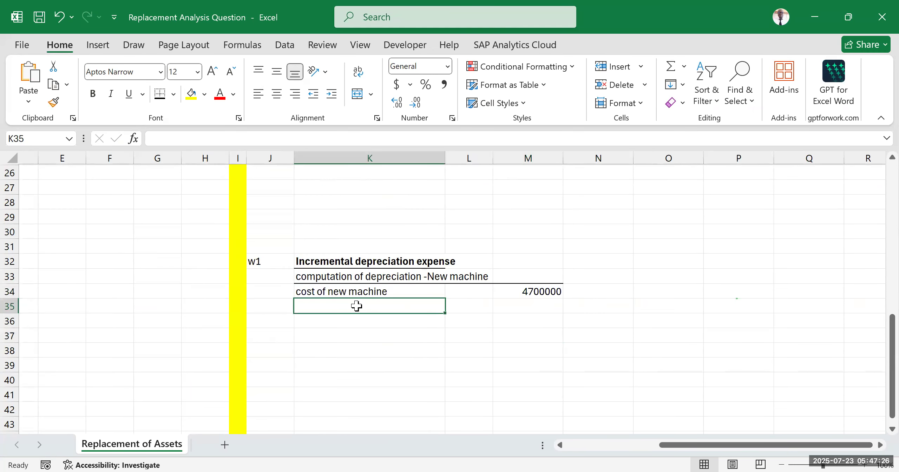
{"action": "type", "text": "sal"}
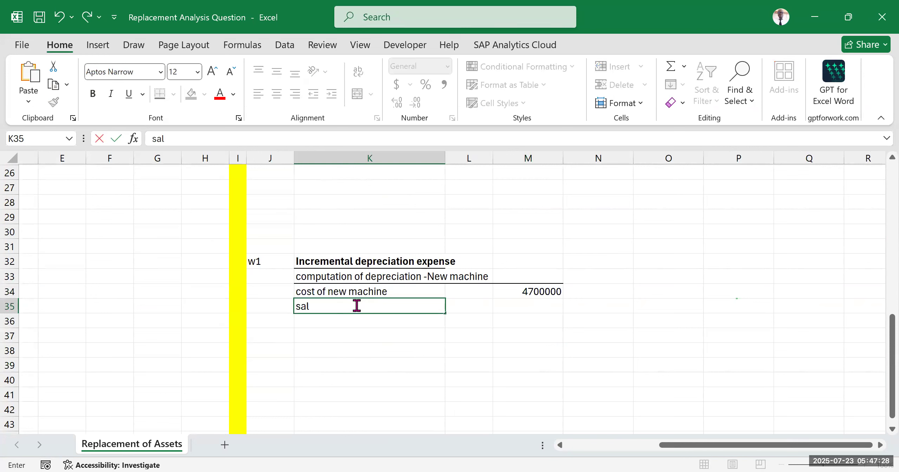
{"action": "type", "text": "vage/resideal"}
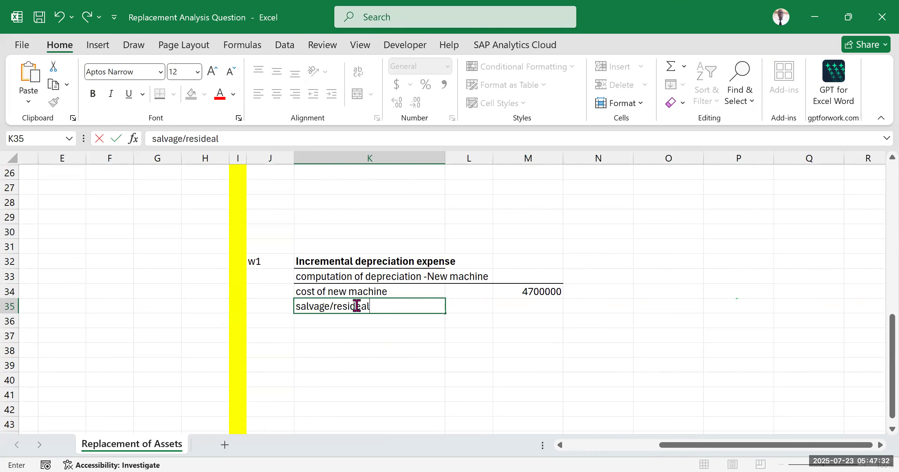
{"action": "type", "text": " value"}
{"action": "left_click", "coordinate": [362, 308]}
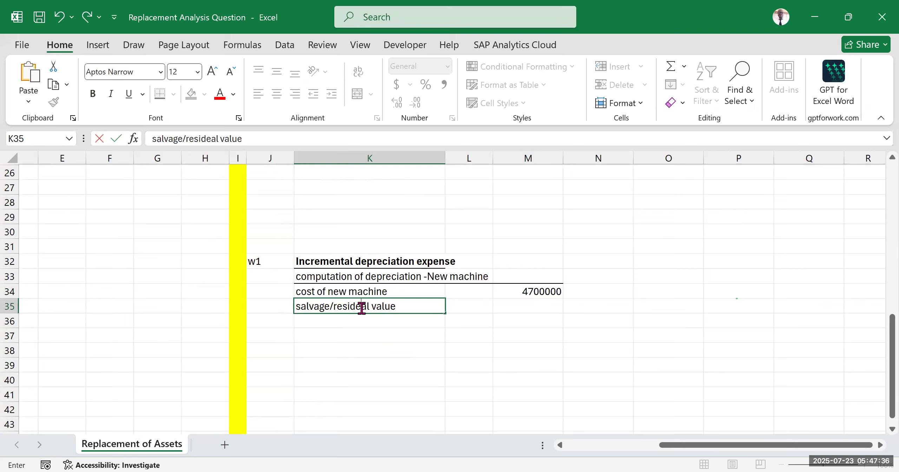
{"action": "key", "text": "BackSpace"}
{"action": "type", "text": "u"}
Step: Enter 600000 in M35 as the new machine's salvage value
{"action": "left_click", "coordinate": [547, 308]}
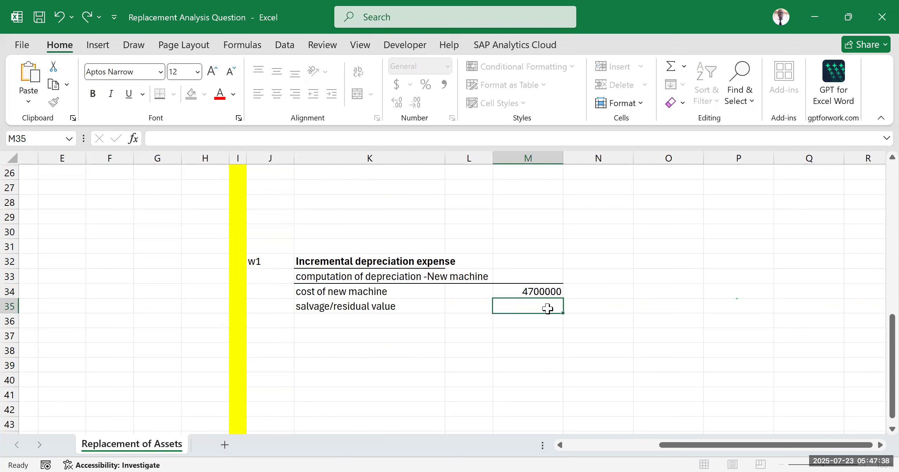
{"action": "type", "text": "60000"}
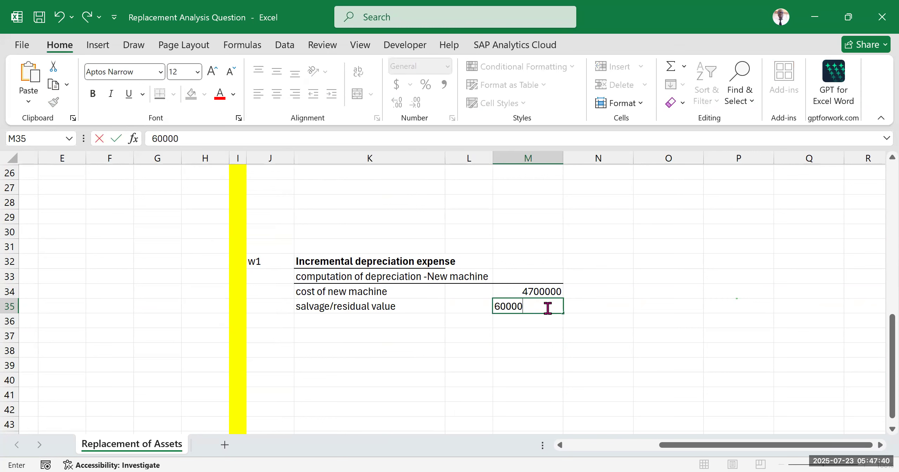
{"action": "type", "text": "0"}
{"action": "left_click", "coordinate": [745, 324]}
Step: Format M34:M41 with thousands separators and no decimal places
{"action": "left_click_drag", "start_coordinate": [538, 291], "coordinate": [516, 398]}
{"action": "left_click", "coordinate": [444, 88]}
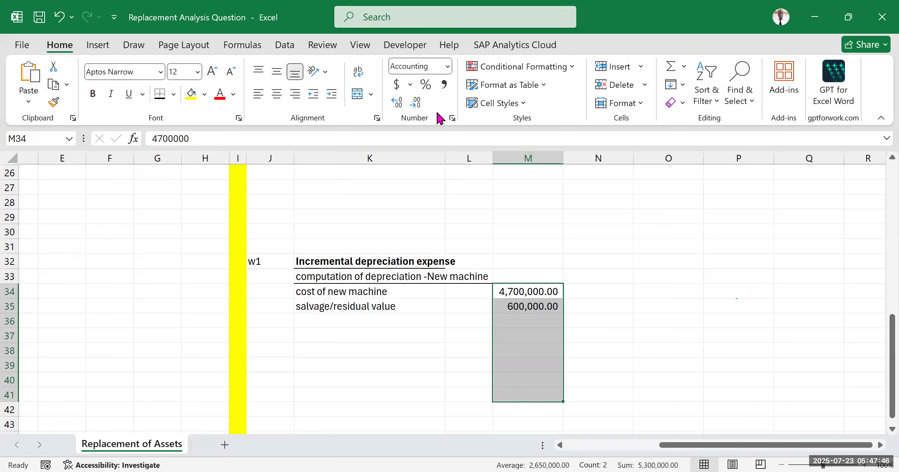
{"action": "left_click", "coordinate": [420, 103]}
{"action": "left_click", "coordinate": [420, 103]}
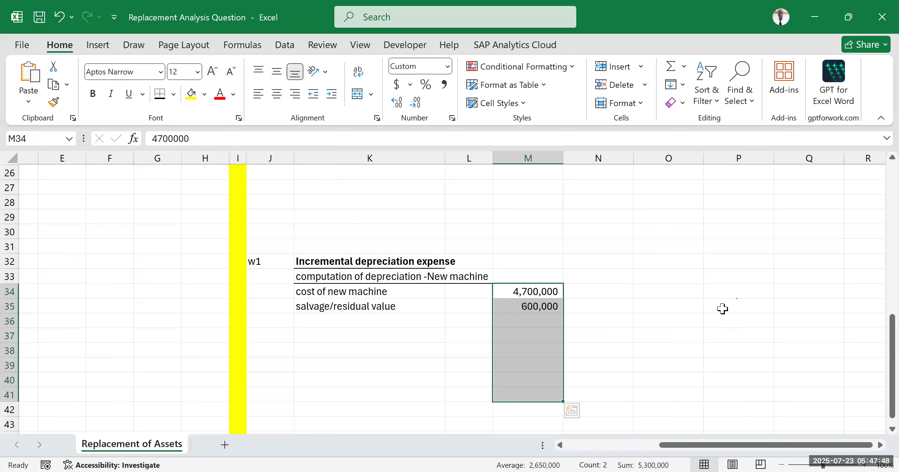
{"action": "left_click", "coordinate": [727, 262]}
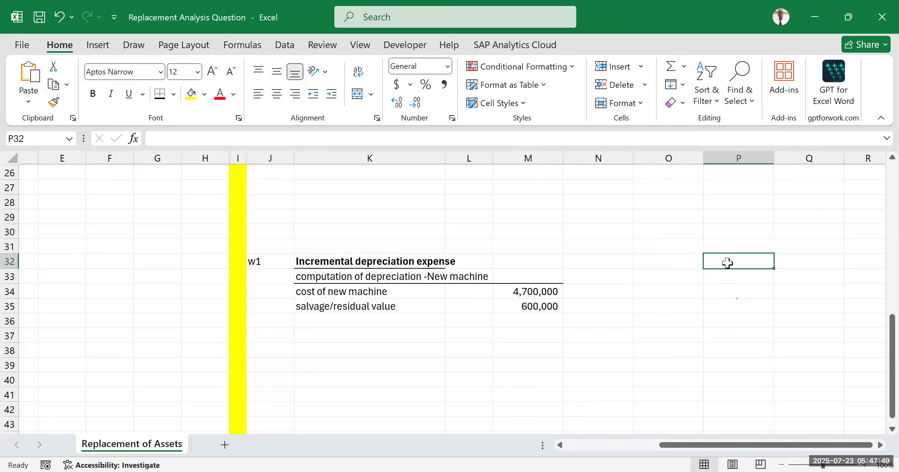
Step: Add a "useful life" row with the label in K36 and the value 5 in M36
{"action": "left_click", "coordinate": [332, 320]}
{"action": "type", "text": "useful life"}
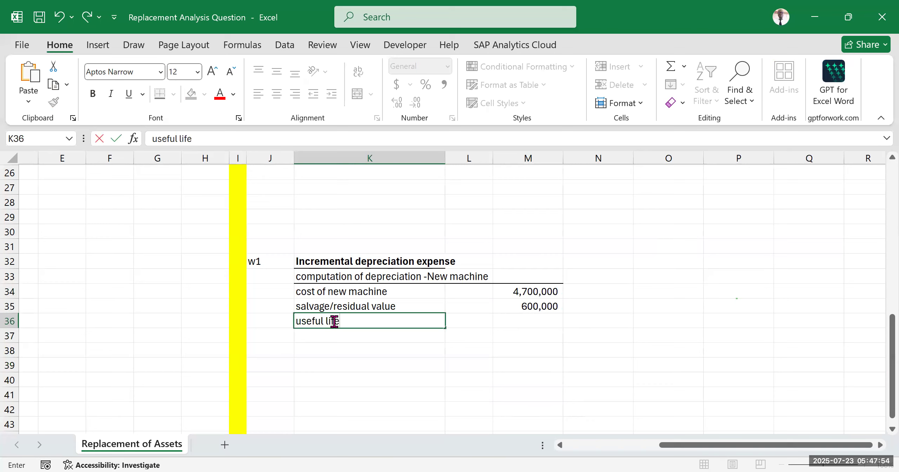
{"action": "left_click", "coordinate": [532, 320]}
{"action": "type", "text": "5"}
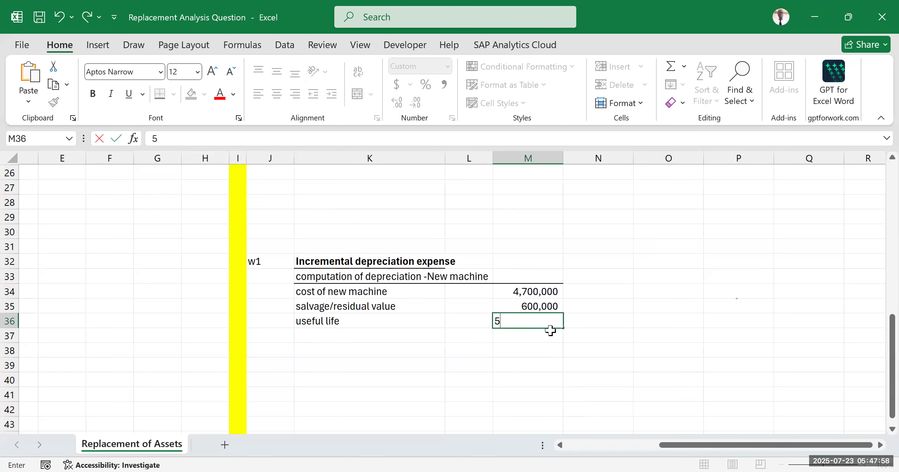
Step: Enter the label "Depreciation p.a" in K37
{"action": "left_click", "coordinate": [410, 338]}
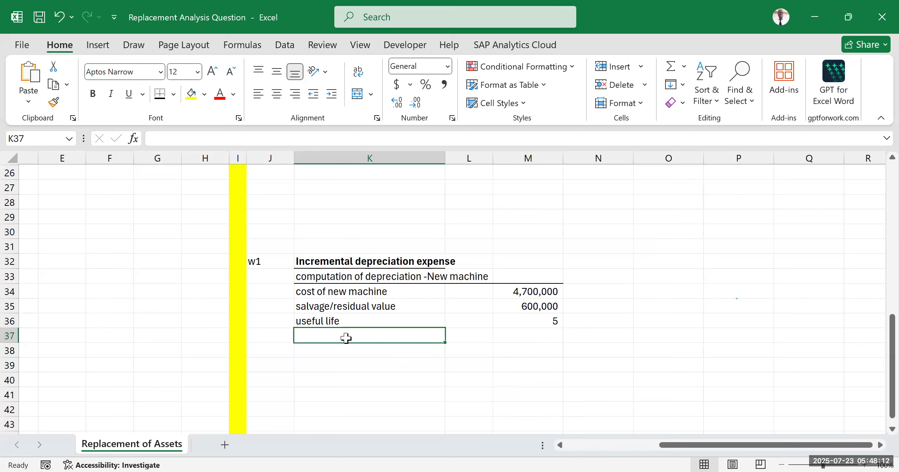
{"action": "type", "text": "Depreciation p.a"}
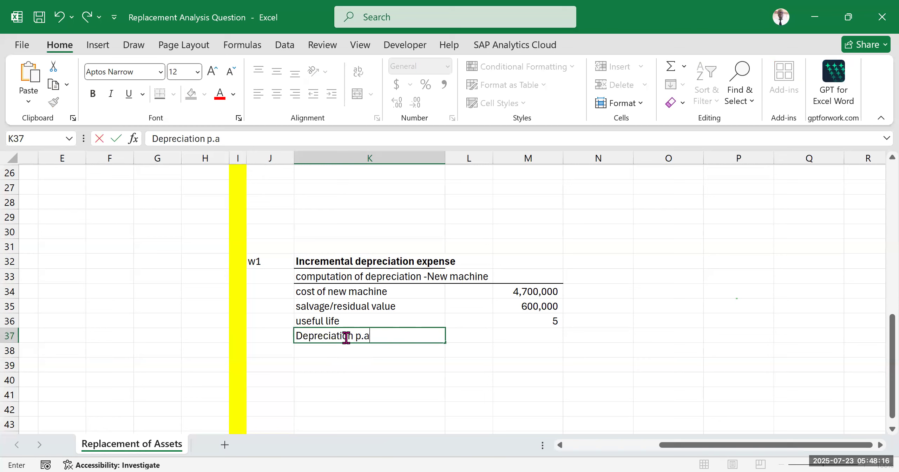
{"action": "left_click", "coordinate": [466, 393]}
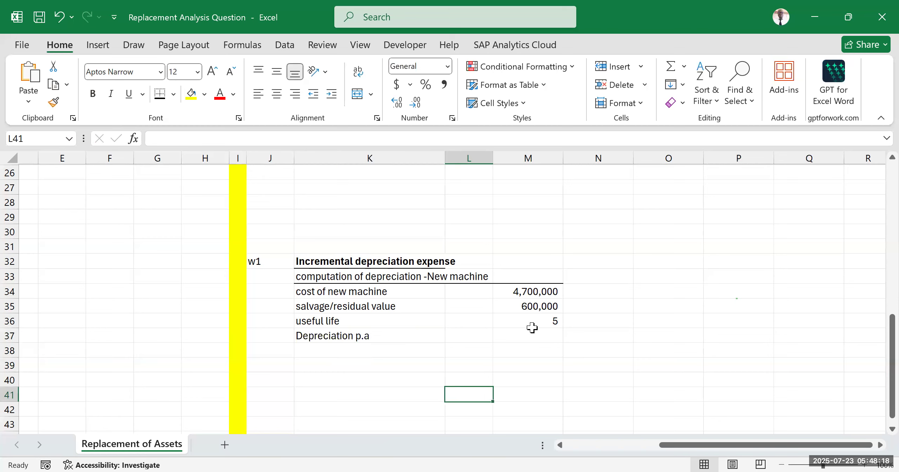
Step: Move the cost, salvage value and useful life figures from M34:M36 to L34:L36 and widen column L to fit them
{"action": "left_click_drag", "start_coordinate": [537, 292], "coordinate": [542, 321]}
{"action": "left_click_drag", "start_coordinate": [492, 307], "coordinate": [482, 316]}
{"action": "left_click_drag", "start_coordinate": [493, 157], "coordinate": [500, 168]}
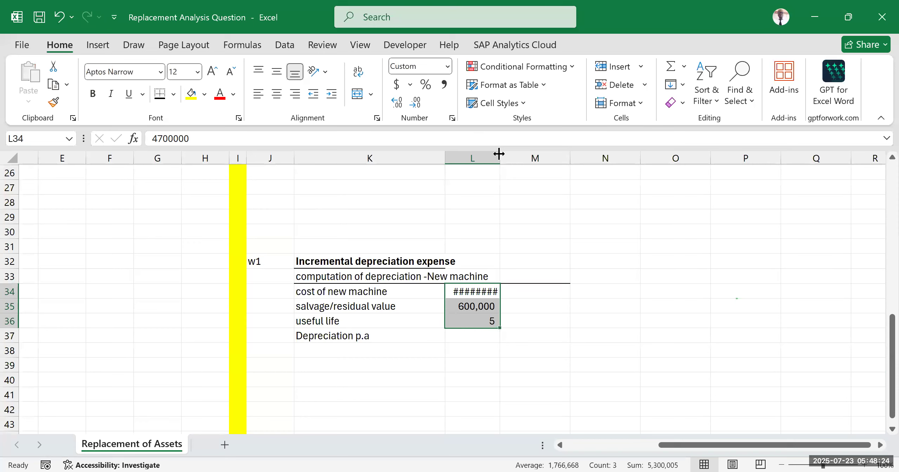
{"action": "left_click", "coordinate": [542, 363]}
Step: Compute the new machine's annual depreciation in M37 with the formula =(L34-L35)/L36
{"action": "left_click", "coordinate": [545, 335]}
{"action": "type", "text": "=("}
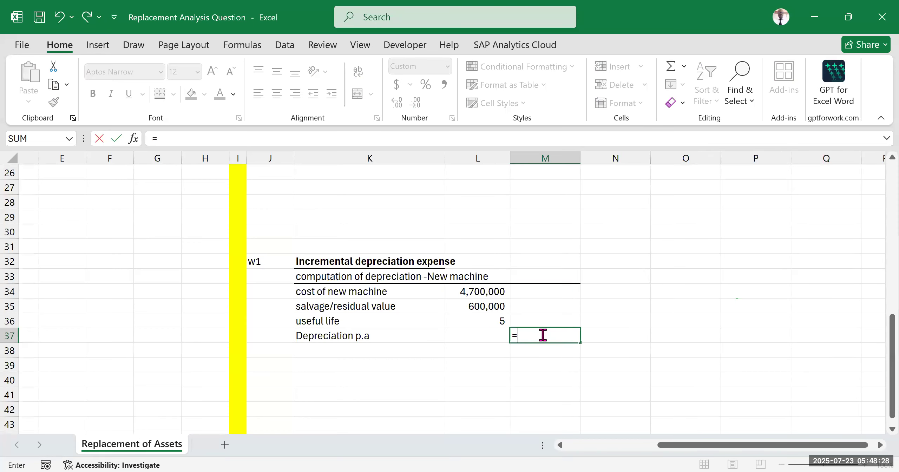
{"action": "left_click", "coordinate": [473, 293]}
{"action": "type", "text": "-"}
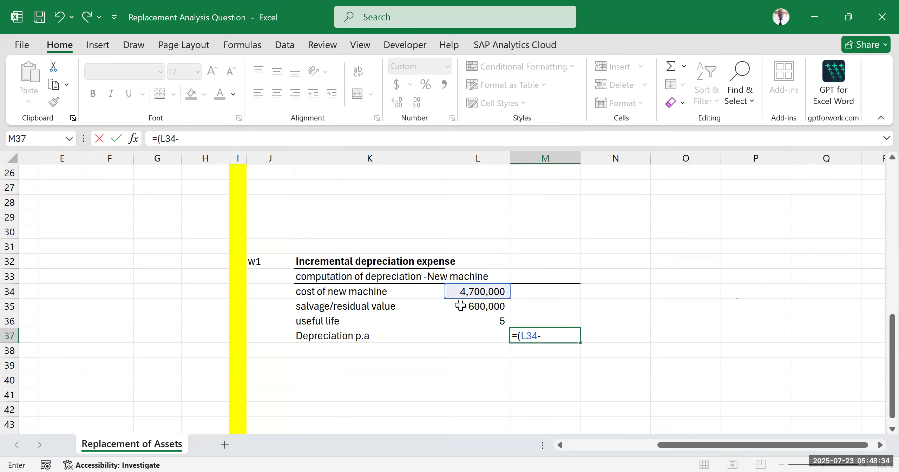
{"action": "left_click", "coordinate": [460, 305]}
{"action": "type", "text": ")"}
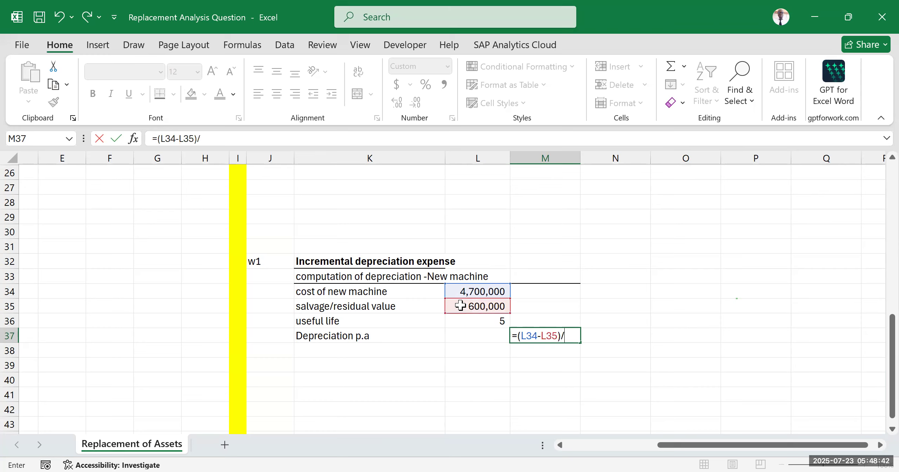
{"action": "type", "text": "/"}
{"action": "left_click", "coordinate": [495, 321]}
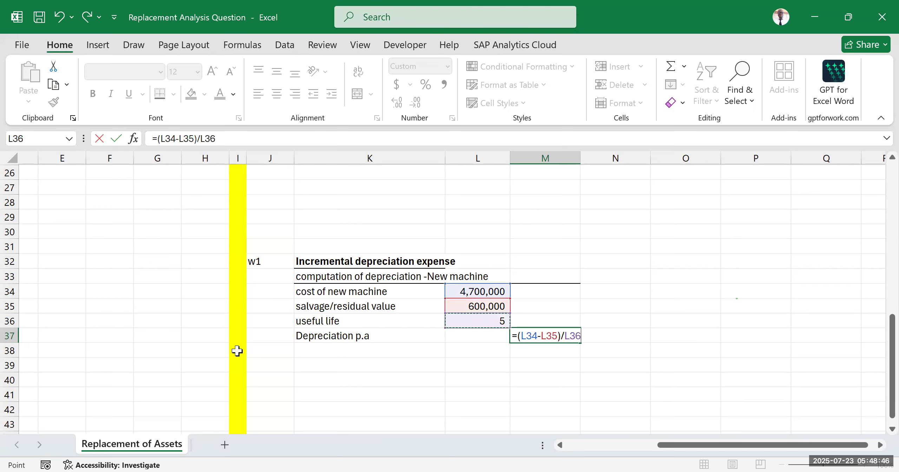
{"action": "key", "text": "Return"}
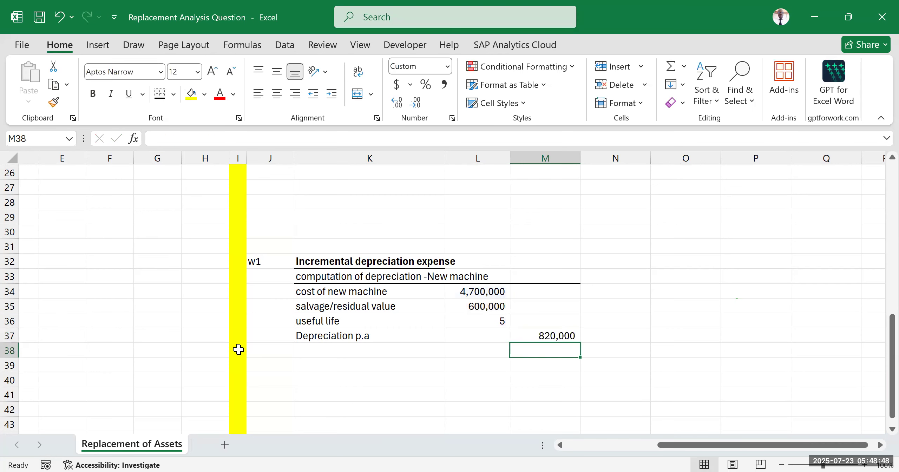
{"action": "left_click", "coordinate": [788, 266]}
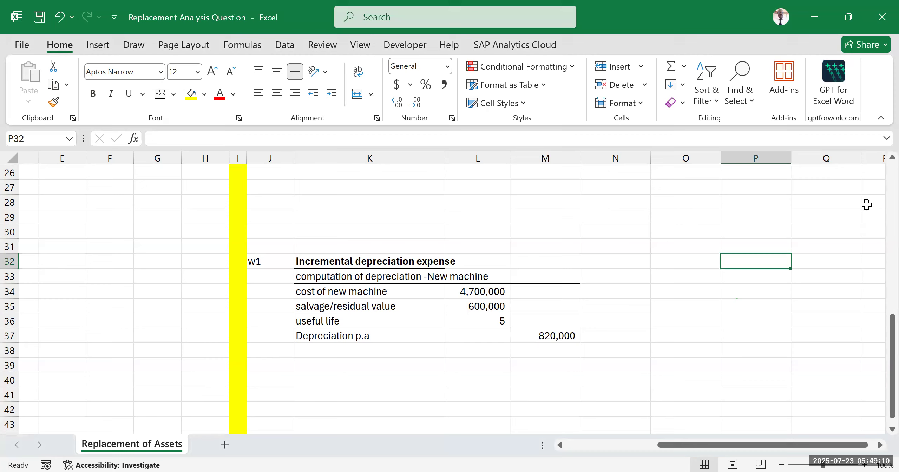
{"action": "left_click", "coordinate": [654, 228]}
{"action": "scroll", "coordinate": [514, 247], "scroll_direction": "down", "scroll_amount": 4}
{"action": "scroll", "coordinate": [517, 251], "scroll_direction": "up", "scroll_amount": 4}
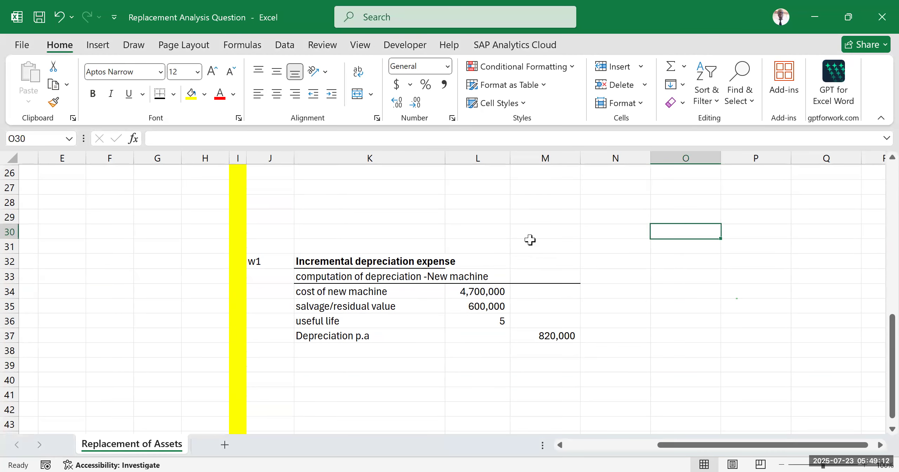
Step: Review the cell references in the new machine's depreciation formula in M37
{"action": "left_click", "coordinate": [551, 335]}
{"action": "double_click", "coordinate": [551, 334]}
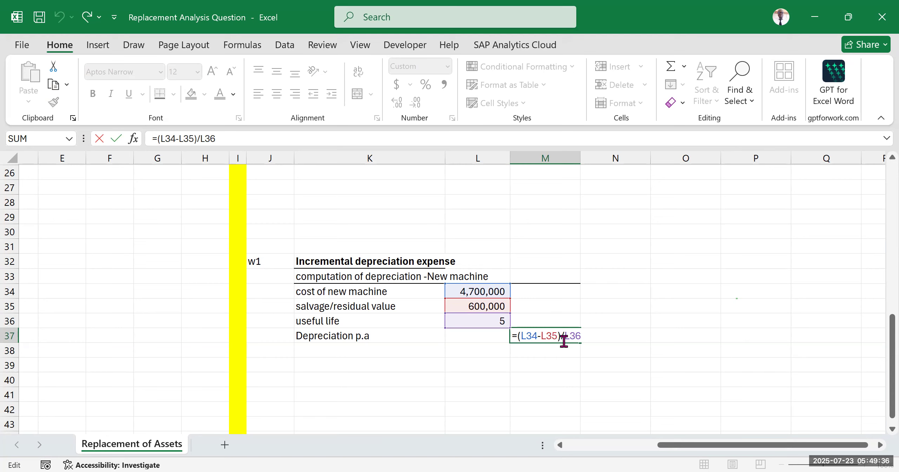
{"action": "key", "text": "Return"}
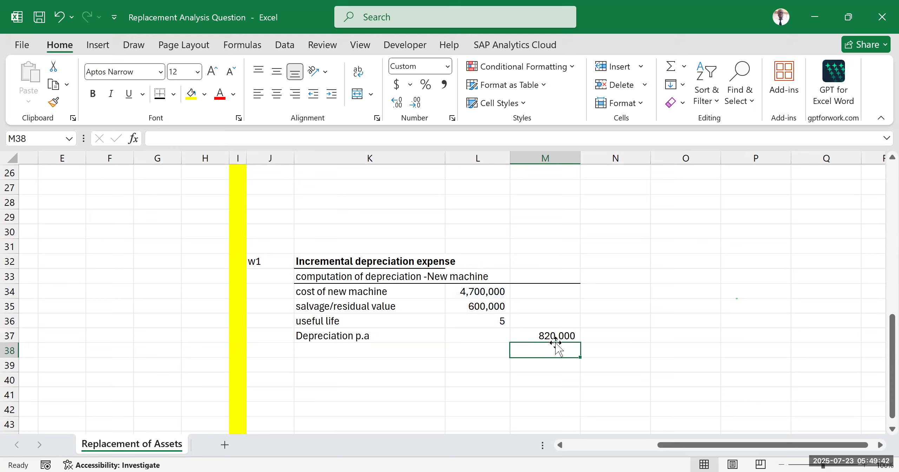
Step: Enter the heading "Computation of depreciation -Old machine" in K39
{"action": "left_click", "coordinate": [315, 362]}
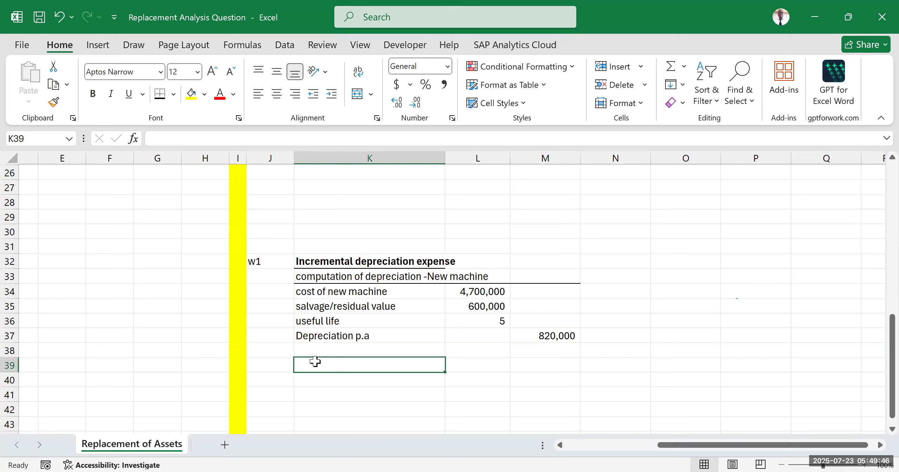
{"action": "type", "text": "Comput"}
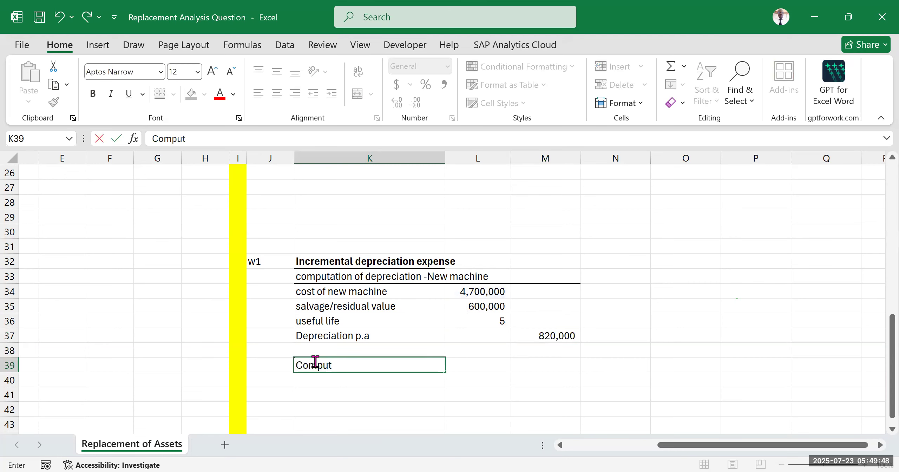
{"action": "type", "text": "ation "}
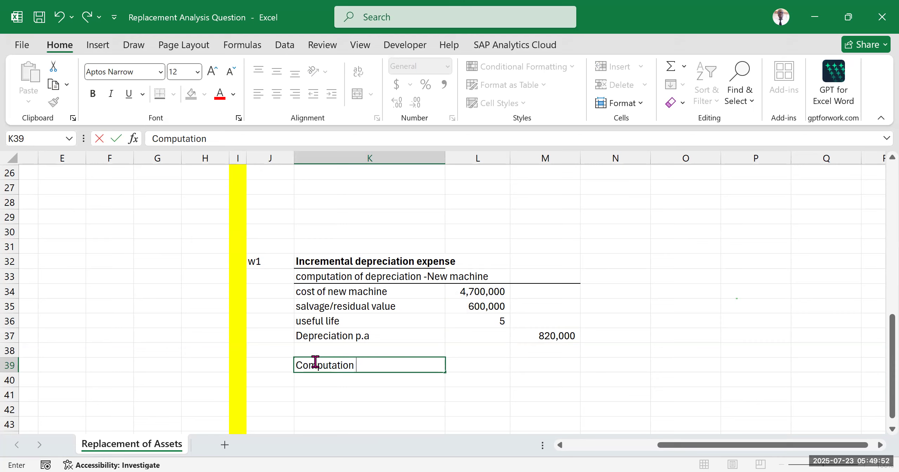
{"action": "type", "text": "of"}
{"action": "type", "text": "depreciation"}
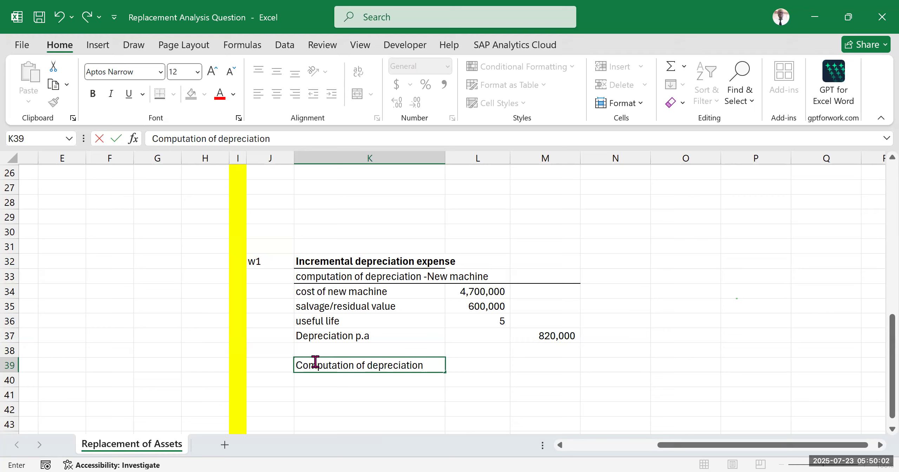
{"action": "type", "text": " -Old machine"}
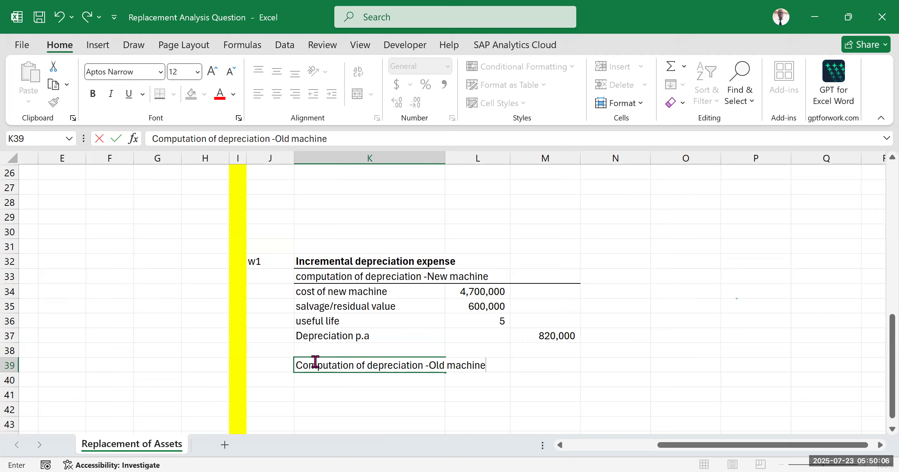
{"action": "left_click", "coordinate": [343, 413]}
Step: Add a bottom border across K39:M39 beneath the old machine heading
{"action": "left_click_drag", "start_coordinate": [346, 367], "coordinate": [539, 363]}
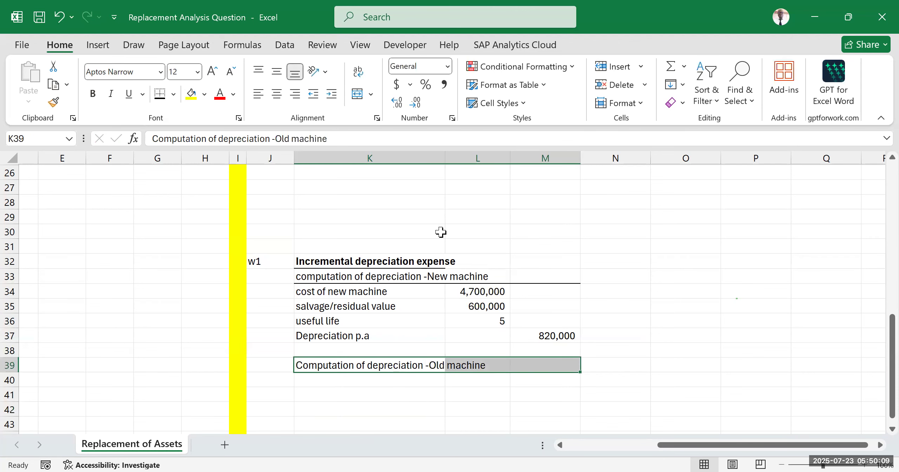
{"action": "left_click", "coordinate": [173, 94]}
{"action": "left_click", "coordinate": [159, 95]}
Step: Enter the label "cost of old machine" in K40
{"action": "left_click", "coordinate": [350, 381]}
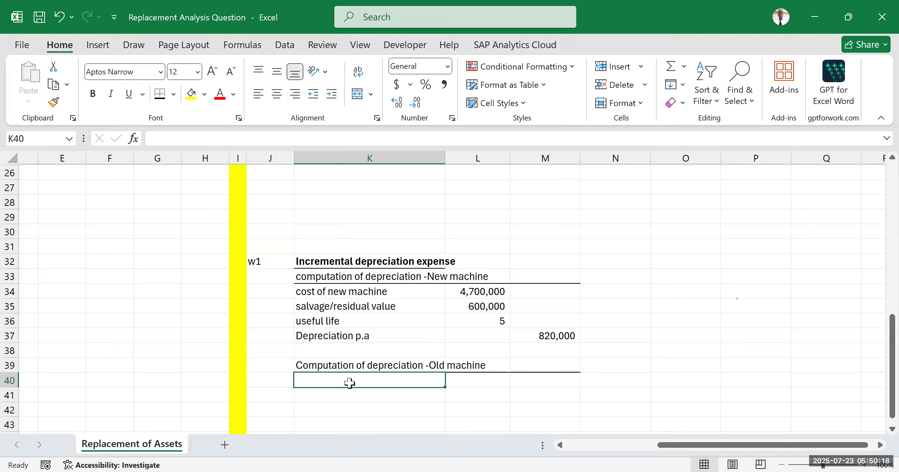
{"action": "type", "text": "cost of "}
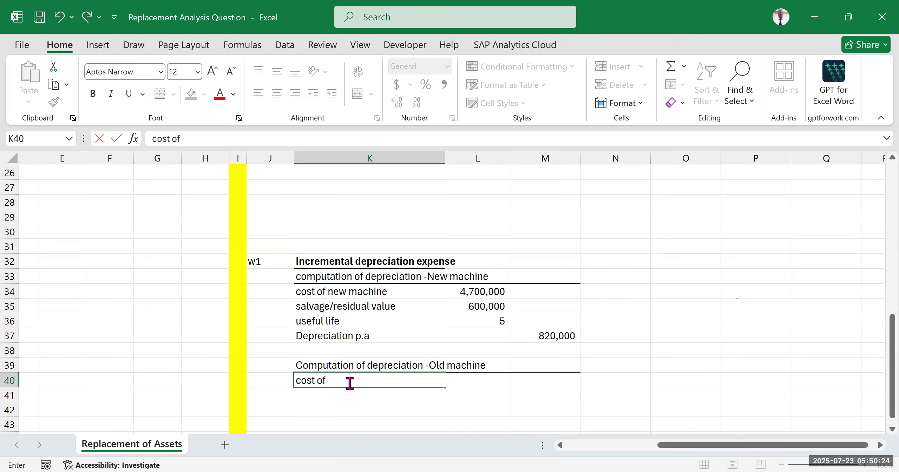
{"action": "type", "text": "old machine"}
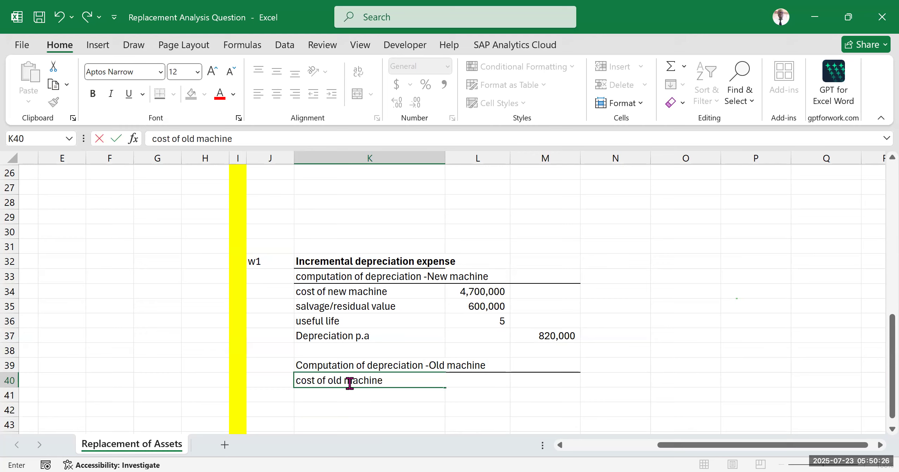
{"action": "left_click", "coordinate": [653, 294]}
{"action": "left_click_drag", "start_coordinate": [672, 446], "coordinate": [465, 429]}
{"action": "scroll", "coordinate": [227, 315], "scroll_direction": "up", "scroll_amount": 8}
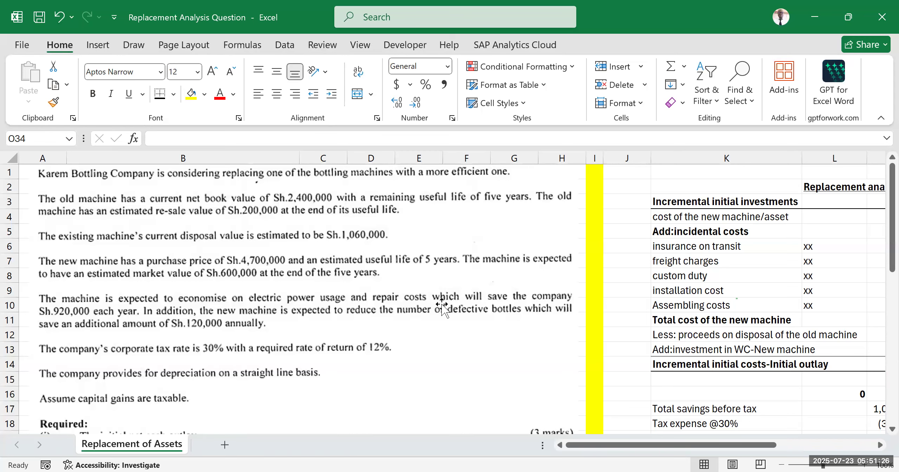
{"action": "scroll", "coordinate": [566, 380], "scroll_direction": "down", "scroll_amount": 2}
{"action": "scroll", "coordinate": [566, 381], "scroll_direction": "down", "scroll_amount": 2}
{"action": "left_click_drag", "start_coordinate": [582, 445], "coordinate": [639, 446]}
{"action": "scroll", "coordinate": [605, 361], "scroll_direction": "down", "scroll_amount": 2}
{"action": "scroll", "coordinate": [605, 361], "scroll_direction": "down", "scroll_amount": 7}
{"action": "left_click", "coordinate": [632, 235]}
{"action": "type", "text": "24"}
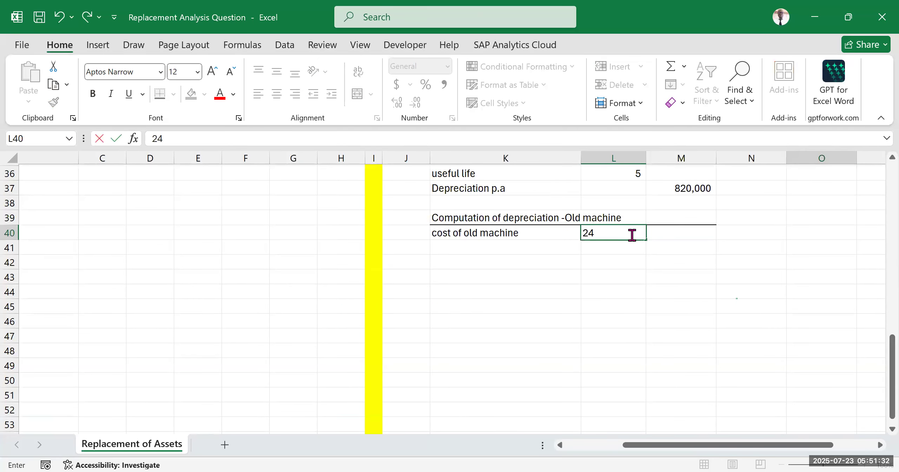
{"action": "type", "text": "00000000"}
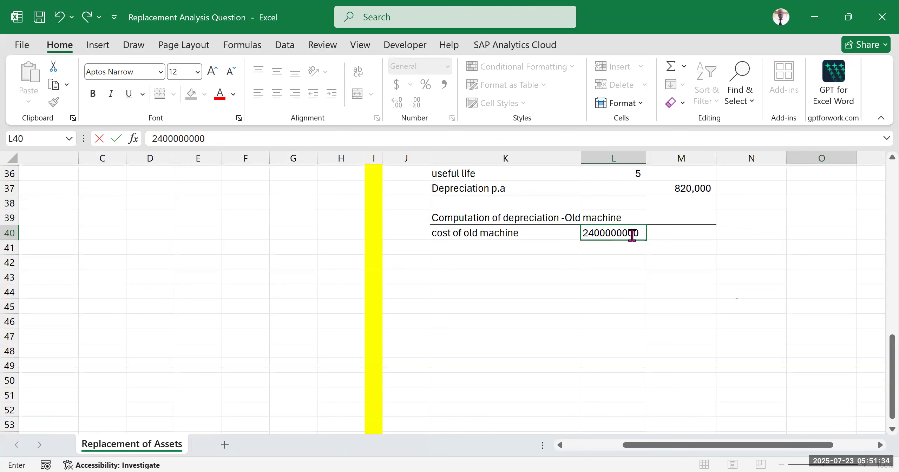
{"action": "left_click", "coordinate": [660, 260]}
Step: Format L40:M49 with thousands separators and no decimal places, and widen column L to fit its contents
{"action": "left_click_drag", "start_coordinate": [624, 235], "coordinate": [673, 365]}
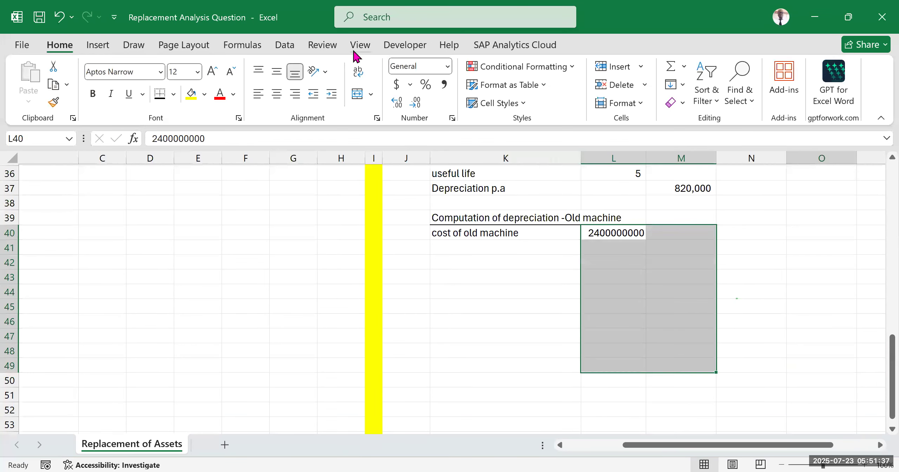
{"action": "left_click", "coordinate": [445, 86]}
{"action": "left_click", "coordinate": [417, 105]}
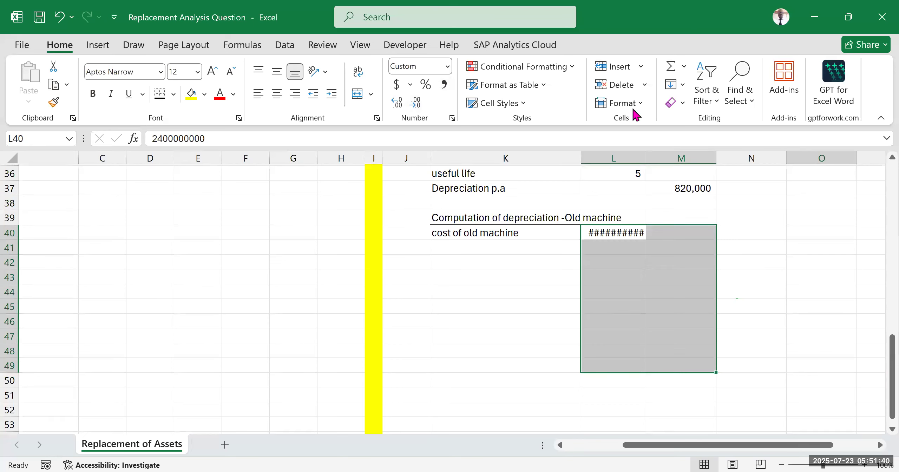
{"action": "double_click", "coordinate": [643, 152]}
{"action": "left_click", "coordinate": [682, 295]}
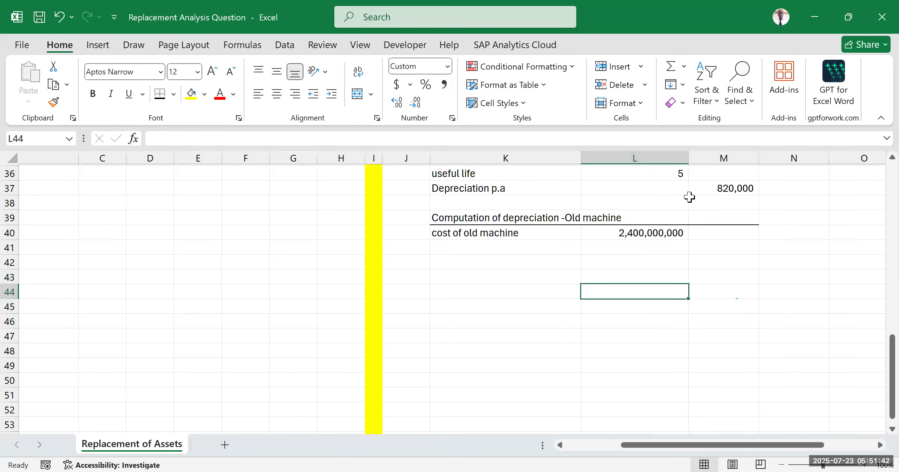
Step: Correct the cost of the old machine in L40 to 2,400,000 by removing three zeros
{"action": "left_click", "coordinate": [631, 235]}
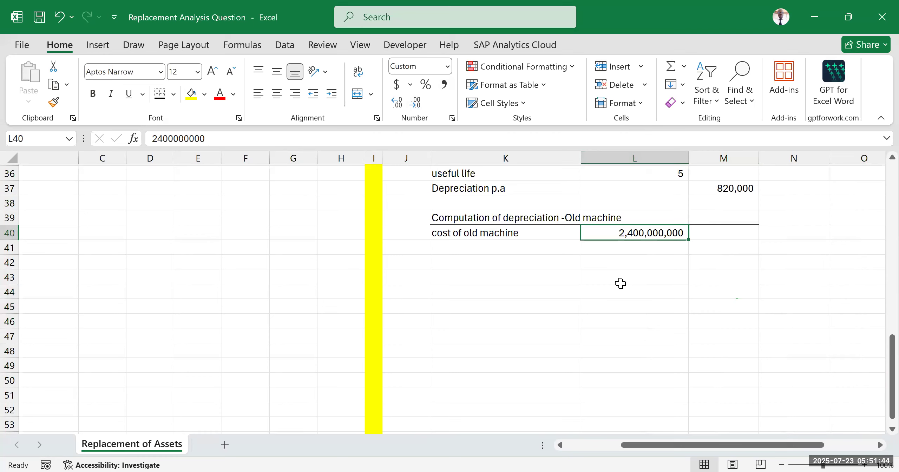
{"action": "double_click", "coordinate": [671, 231]}
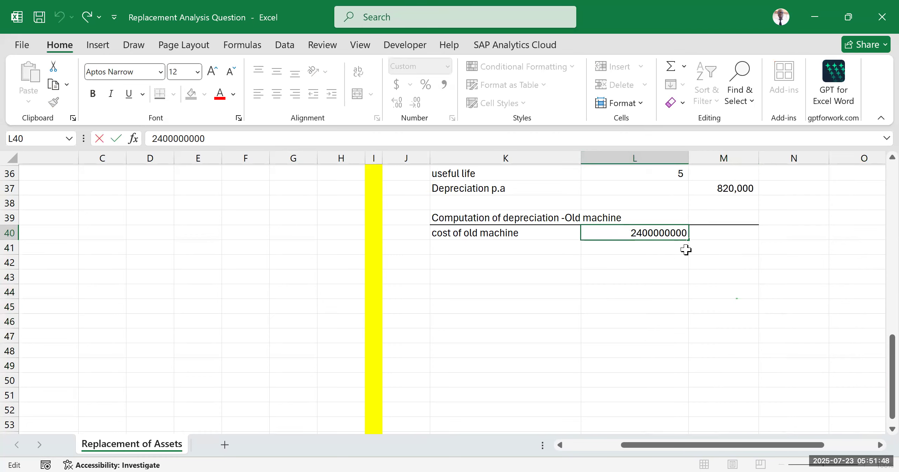
{"action": "left_click", "coordinate": [692, 287]}
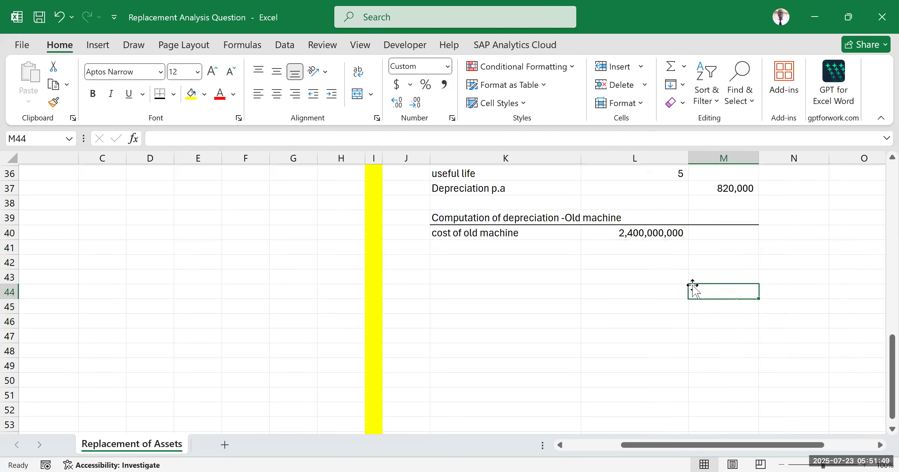
{"action": "double_click", "coordinate": [673, 233]}
{"action": "key", "text": "Escape"}
{"action": "double_click", "coordinate": [686, 235]}
{"action": "key", "text": "BackSpace"}
{"action": "key", "text": "BackSpace"}
{"action": "key", "text": "BackSpace"}
{"action": "left_click", "coordinate": [760, 291]}
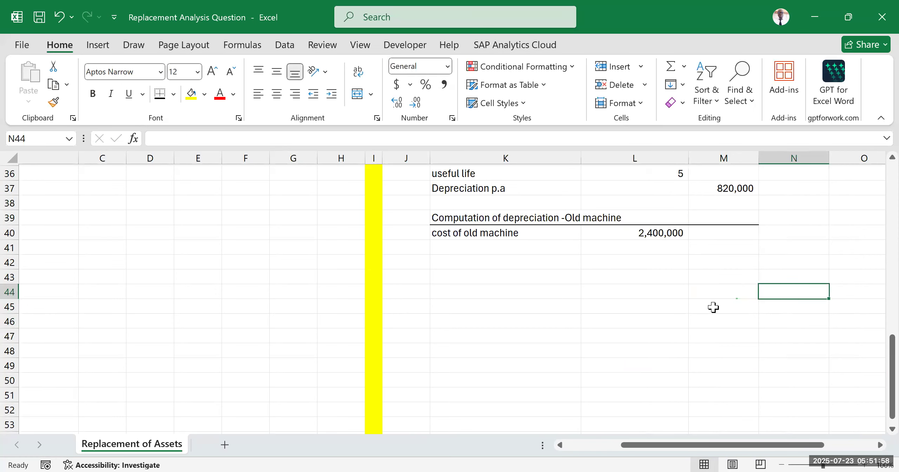
Step: Enter the label "salvage/residual value" in K41 for the old machine
{"action": "double_click", "coordinate": [467, 250]}
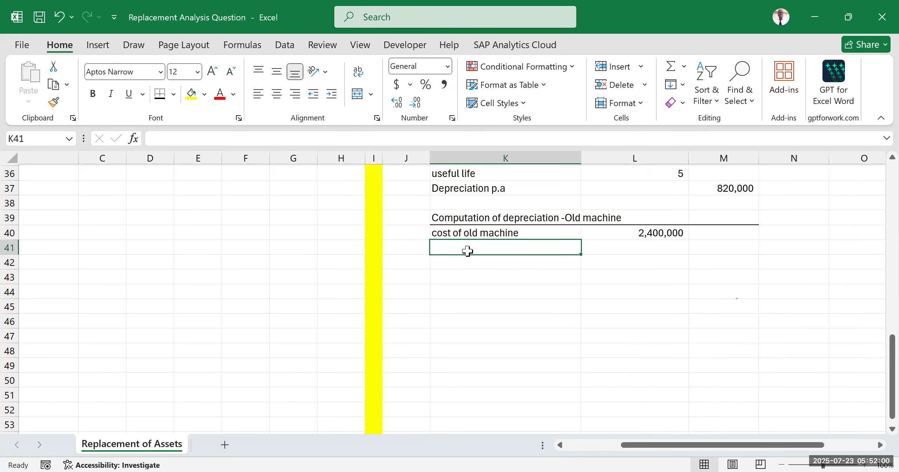
{"action": "type", "text": "salvage"}
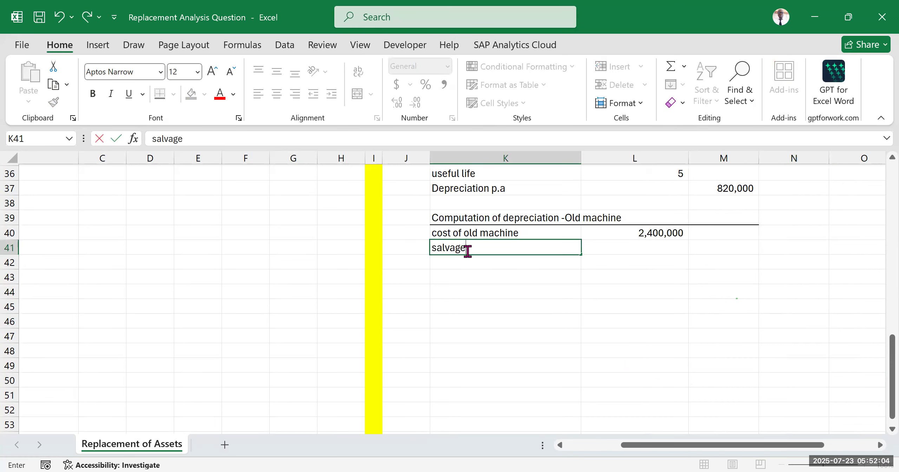
{"action": "type", "text": "/residual value"}
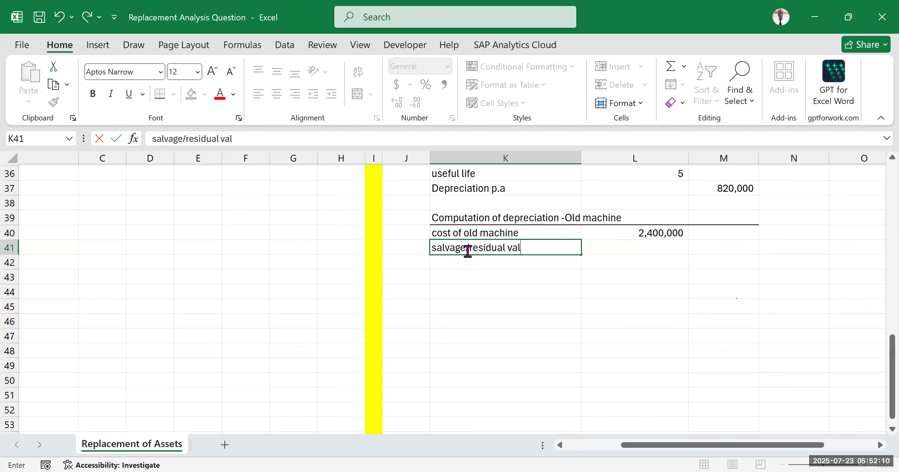
{"action": "key", "text": "Tab"}
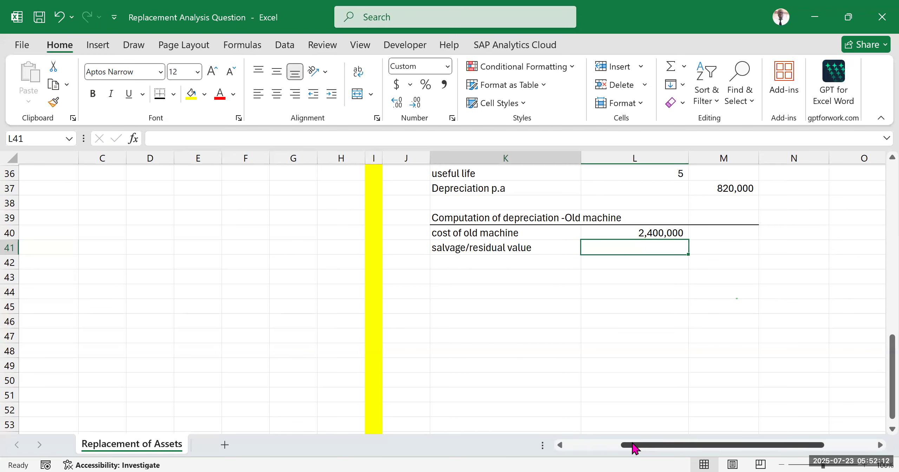
Step: Check the old machine's estimated re-sale value in the question text and enter 200000 in L41
{"action": "scroll", "coordinate": [174, 341], "scroll_direction": "left", "scroll_amount": 5}
{"action": "scroll", "coordinate": [173, 336], "scroll_direction": "up", "scroll_amount": 12}
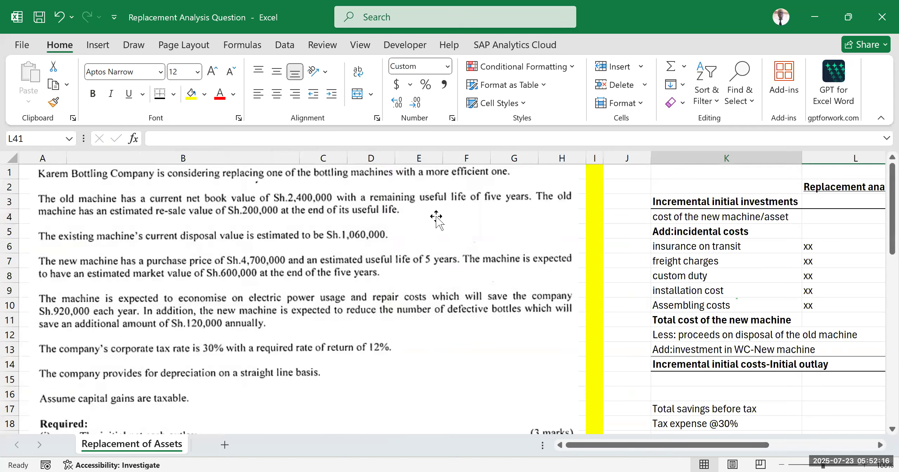
{"action": "scroll", "coordinate": [588, 305], "scroll_direction": "down", "scroll_amount": 10}
{"action": "left_click_drag", "start_coordinate": [634, 445], "coordinate": [683, 445]}
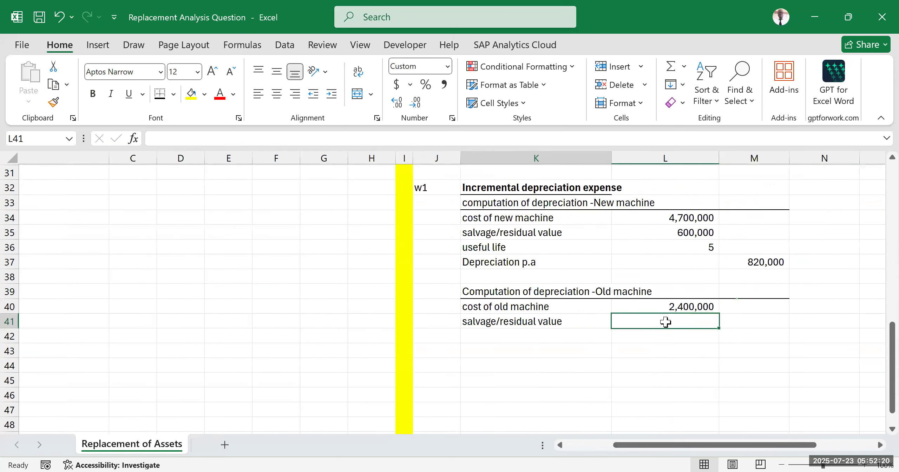
{"action": "type", "text": "200000"}
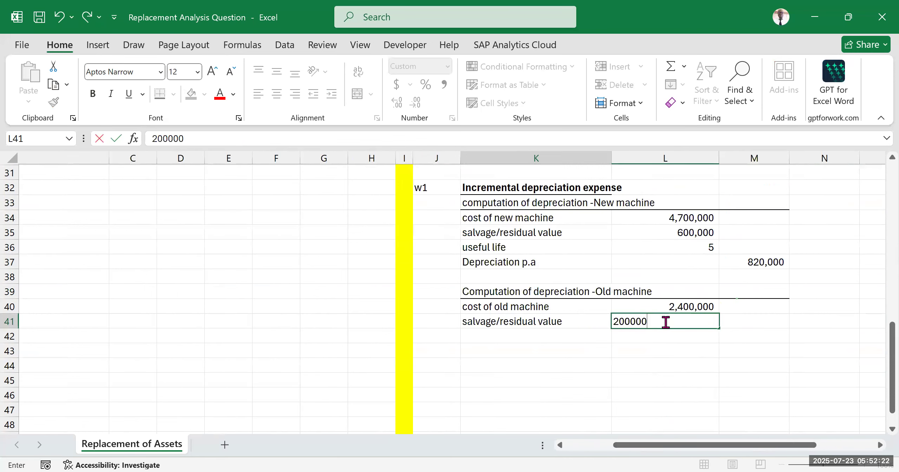
Step: Enter the label "useful life" in K42 for the old machine and 5 in L42
{"action": "left_click", "coordinate": [541, 338]}
{"action": "type", "text": "useful life"}
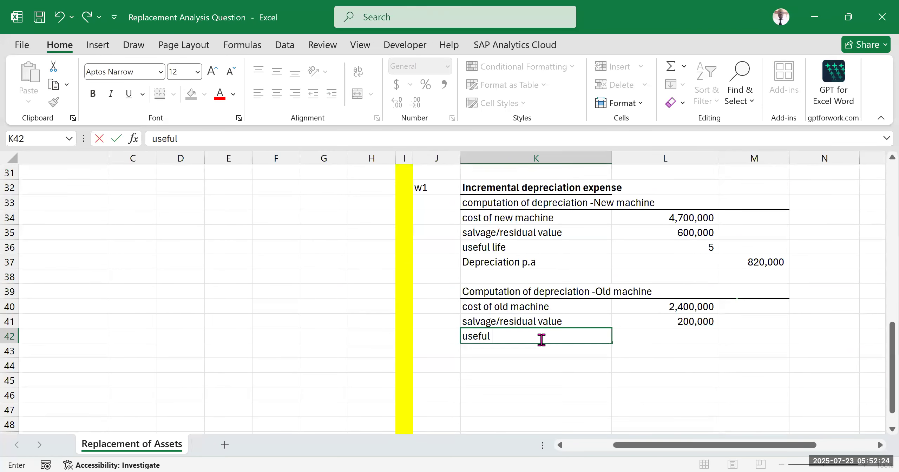
{"action": "key", "text": "Tab"}
{"action": "type", "text": "5"}
{"action": "key", "text": "Down"}
{"action": "key", "text": "Down"}
{"action": "key", "text": "Down"}
{"action": "key", "text": "Down"}
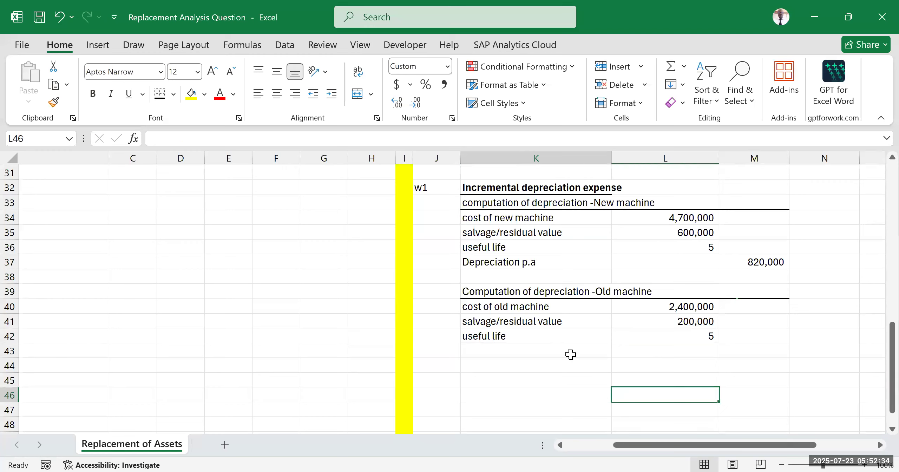
Step: Enter the label "depreciation pa" in K43 beneath the old machine's useful life
{"action": "left_click", "coordinate": [554, 351]}
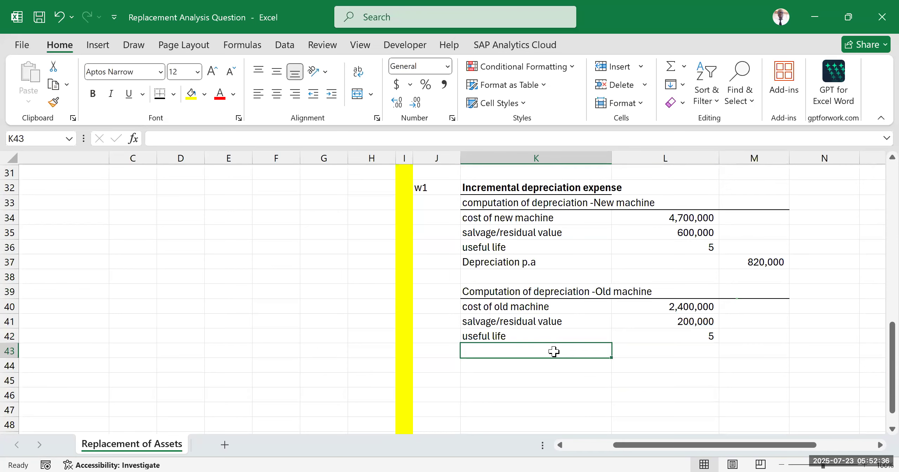
{"action": "type", "text": "depreci"}
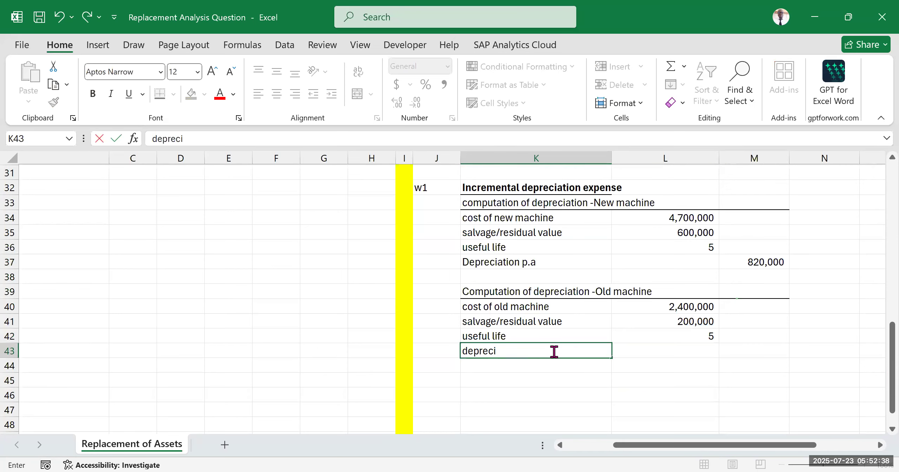
{"action": "type", "text": "ation pa"}
Step: Compute the old machine's annual depreciation in M43 with the formula =(L40-L41)/L42
{"action": "key", "text": "Tab"}
{"action": "key", "text": "Tab"}
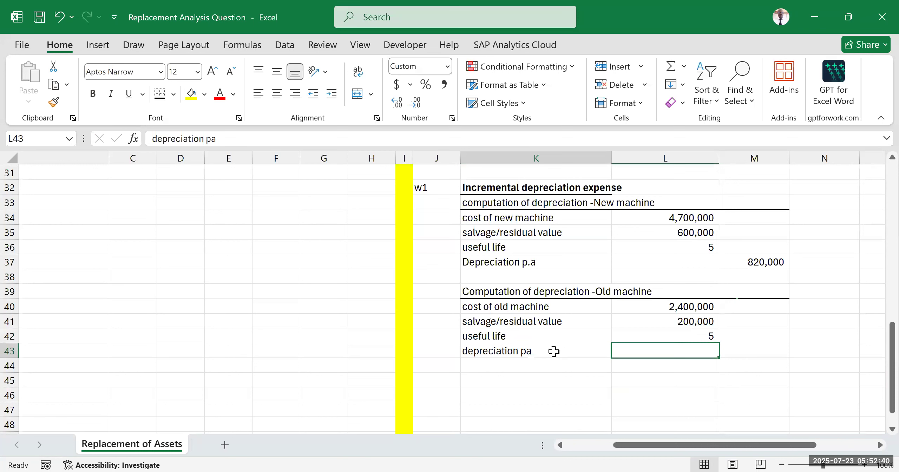
{"action": "type", "text": "="}
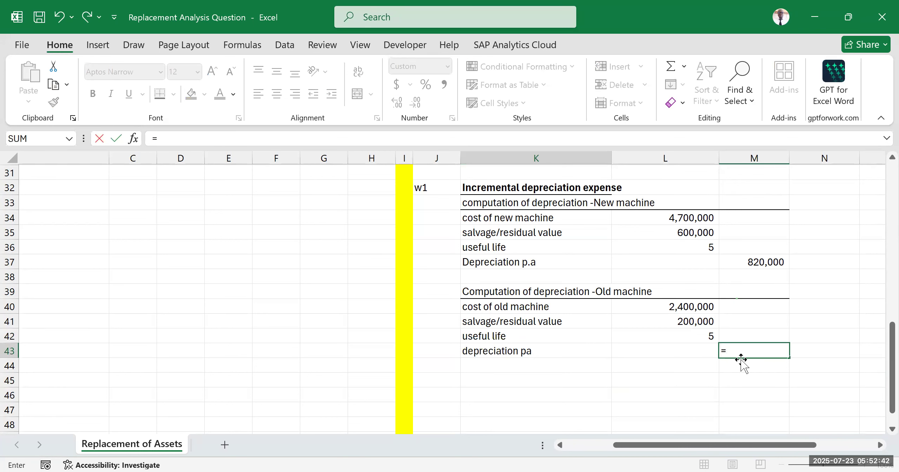
{"action": "type", "text": "("}
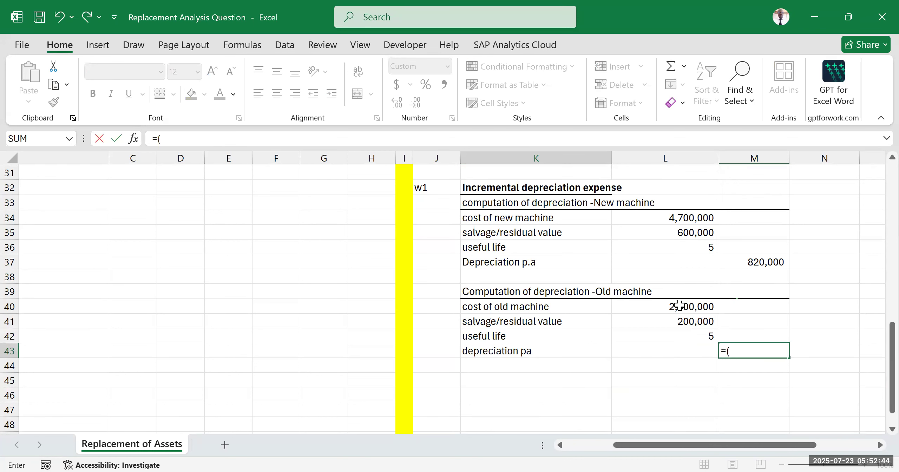
{"action": "left_click", "coordinate": [679, 306]}
{"action": "type", "text": "-"}
{"action": "left_click", "coordinate": [666, 322]}
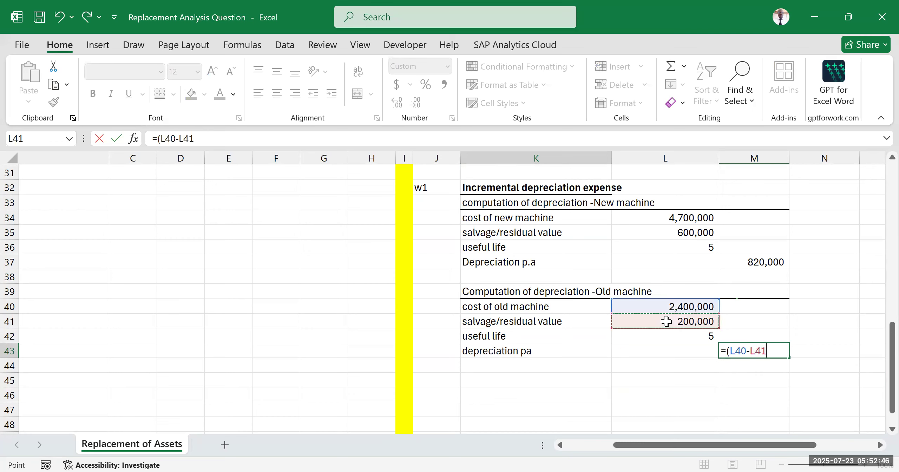
{"action": "type", "text": ")/"}
{"action": "left_click", "coordinate": [673, 336]}
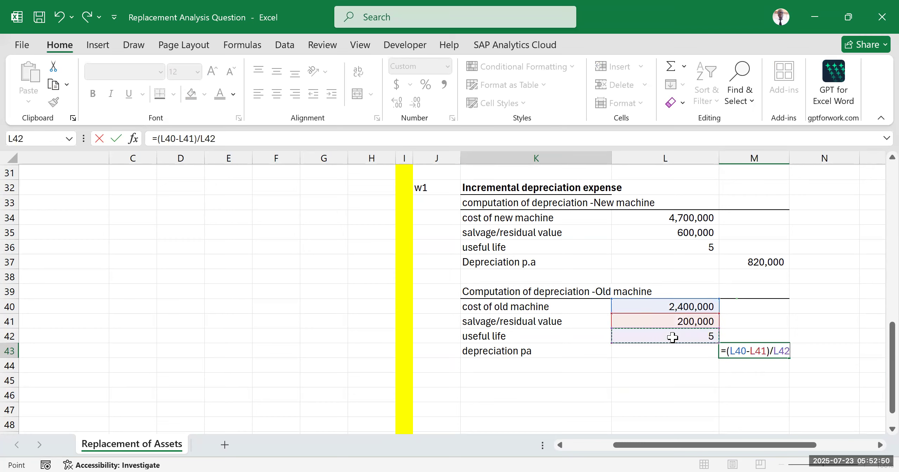
{"action": "key", "text": "Return"}
{"action": "left_click", "coordinate": [815, 351]}
{"action": "left_click", "coordinate": [835, 292]}
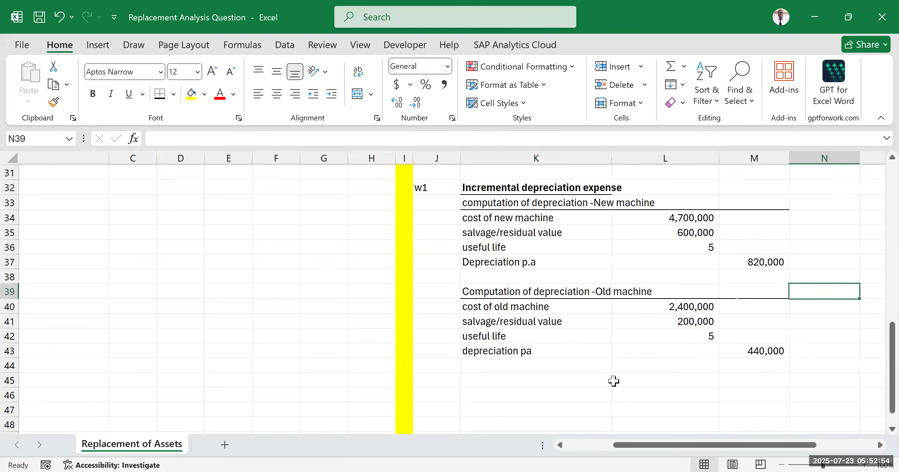
Step: Enter the label "Incremental depreciation expense" in K44 below the old machine's depreciation
{"action": "left_click", "coordinate": [623, 363]}
{"action": "left_click_drag", "start_coordinate": [762, 261], "coordinate": [773, 352]}
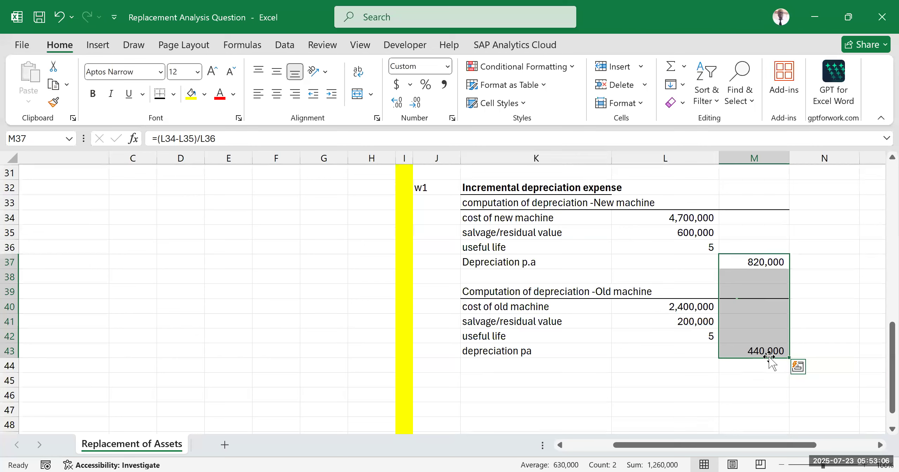
{"action": "left_click", "coordinate": [502, 365]}
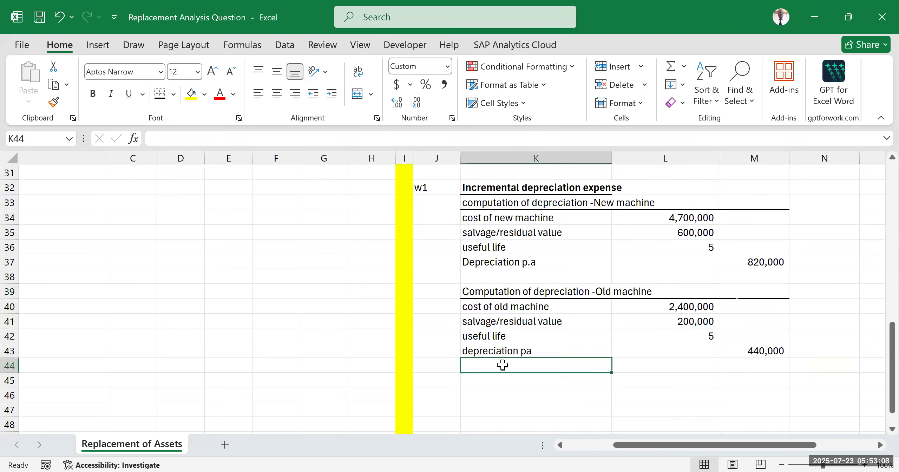
{"action": "type", "text": "Increm"}
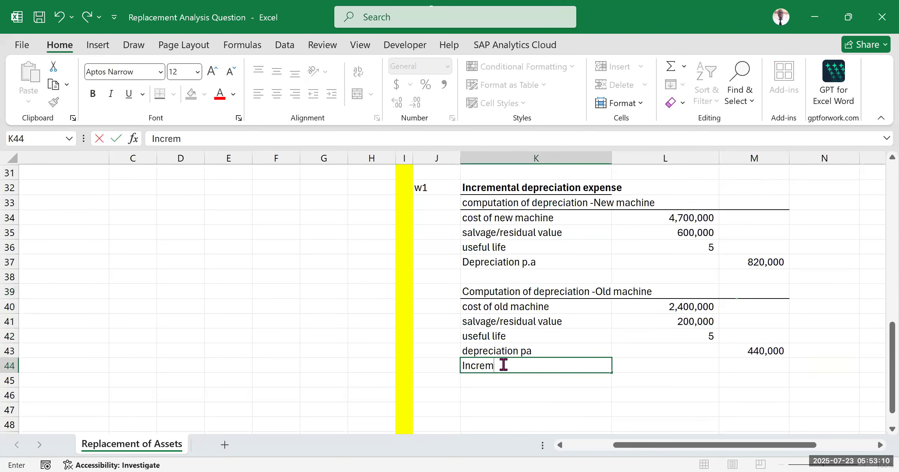
{"action": "type", "text": "ental depreciation expense"}
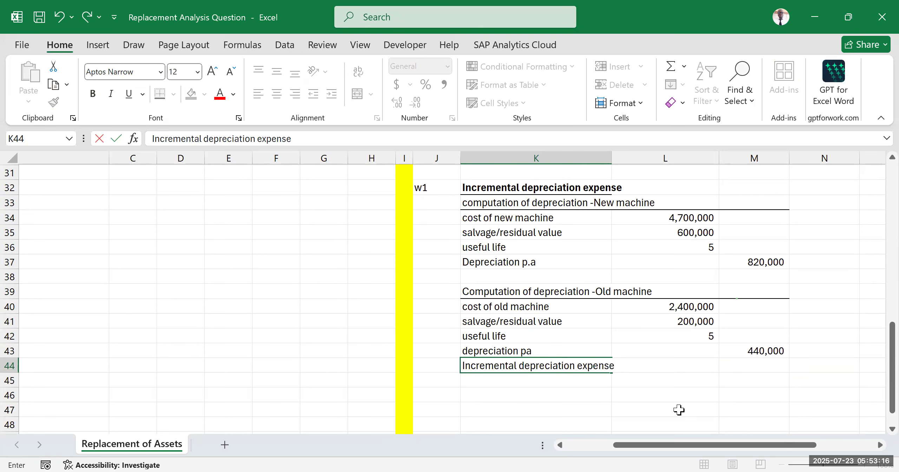
{"action": "left_click", "coordinate": [646, 397]}
Step: Apply a top and double bottom border to K44:M44
{"action": "left_click_drag", "start_coordinate": [596, 367], "coordinate": [762, 367]}
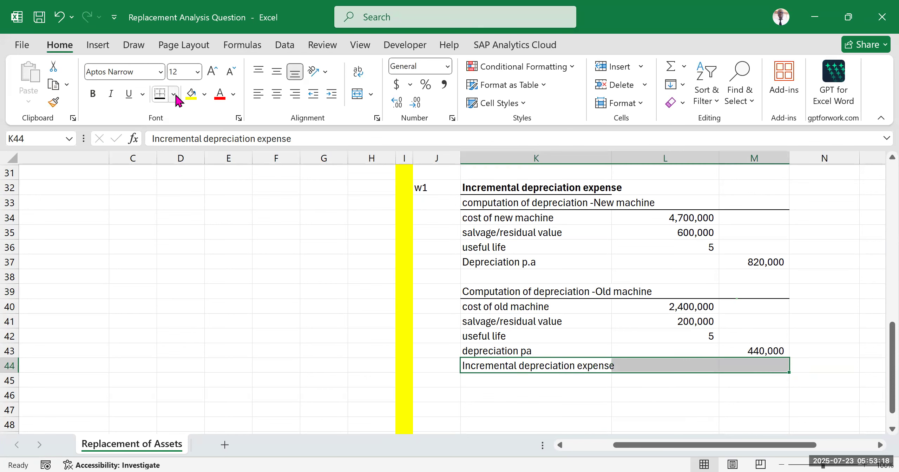
{"action": "left_click", "coordinate": [174, 94]}
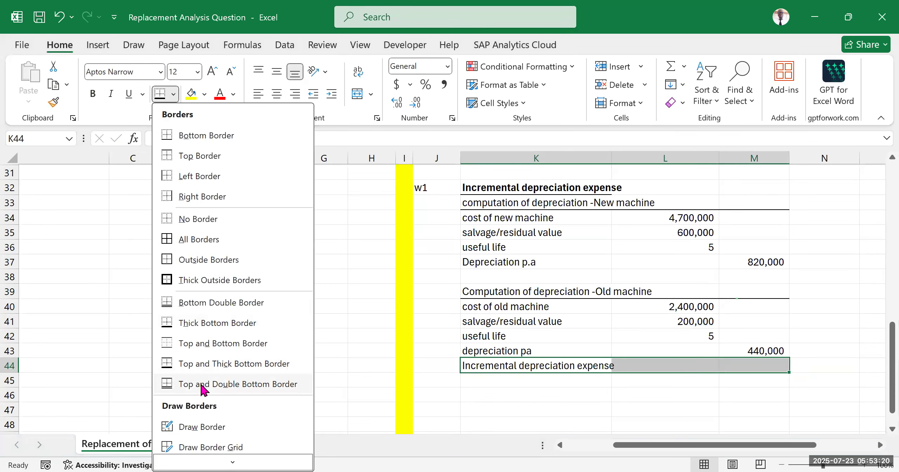
{"action": "left_click", "coordinate": [203, 384]}
{"action": "left_click", "coordinate": [663, 410]}
Step: Compute the incremental depreciation in M44 as the new machine's depreciation minus the old machine's, =M37-M43
{"action": "left_click", "coordinate": [759, 367]}
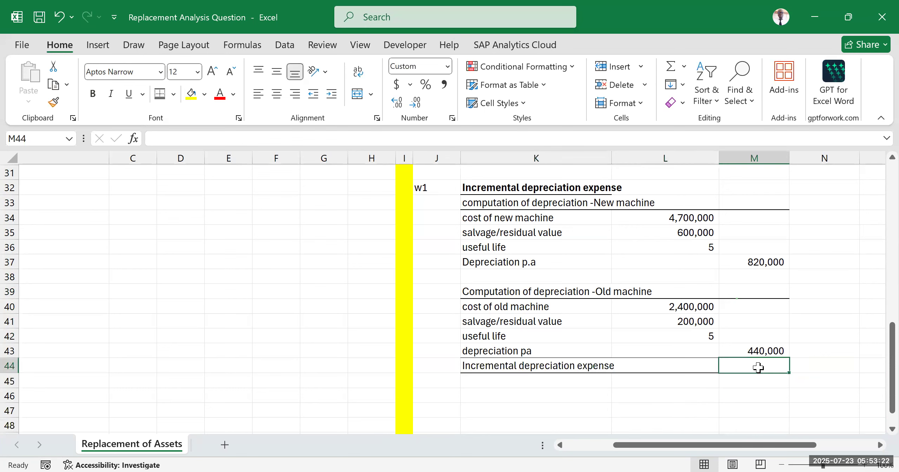
{"action": "type", "text": "="}
{"action": "left_click", "coordinate": [765, 262]}
{"action": "type", "text": "-"}
{"action": "left_click", "coordinate": [758, 349]}
{"action": "key", "text": "Return"}
{"action": "left_click", "coordinate": [817, 401]}
{"action": "left_click", "coordinate": [801, 288]}
Step: Make the incremental depreciation expense row K44:M44 bold
{"action": "left_click_drag", "start_coordinate": [498, 367], "coordinate": [747, 365]}
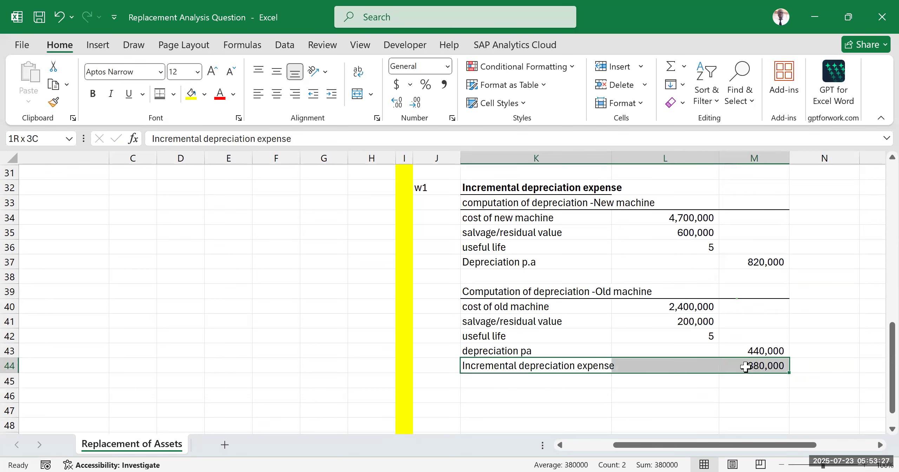
{"action": "left_click", "coordinate": [92, 94]}
{"action": "left_click", "coordinate": [634, 409]}
Step: Review the depreciation working and the formulas in the total savings before tax and tax expense rows of the cash flow table
{"action": "left_click_drag", "start_coordinate": [676, 451], "coordinate": [737, 445]}
{"action": "left_click", "coordinate": [706, 316]}
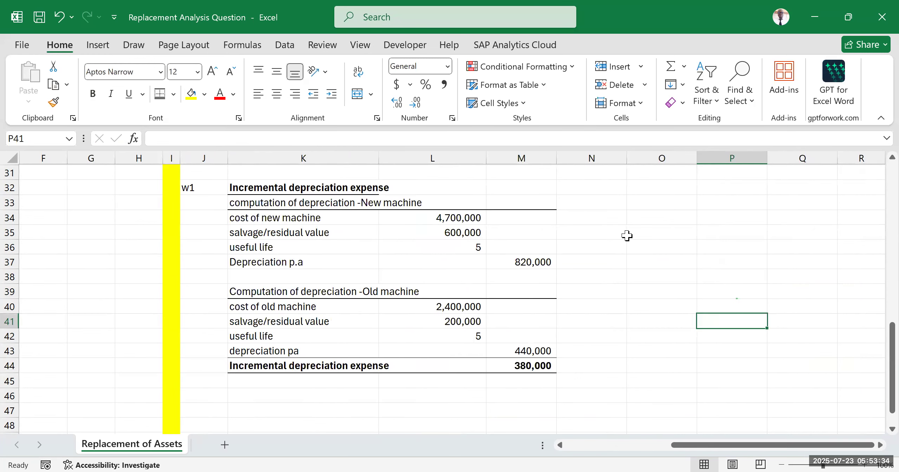
{"action": "scroll", "coordinate": [619, 233], "scroll_direction": "up", "scroll_amount": 1}
{"action": "scroll", "coordinate": [619, 233], "scroll_direction": "down", "scroll_amount": 1}
{"action": "scroll", "coordinate": [504, 281], "scroll_direction": "up", "scroll_amount": 2}
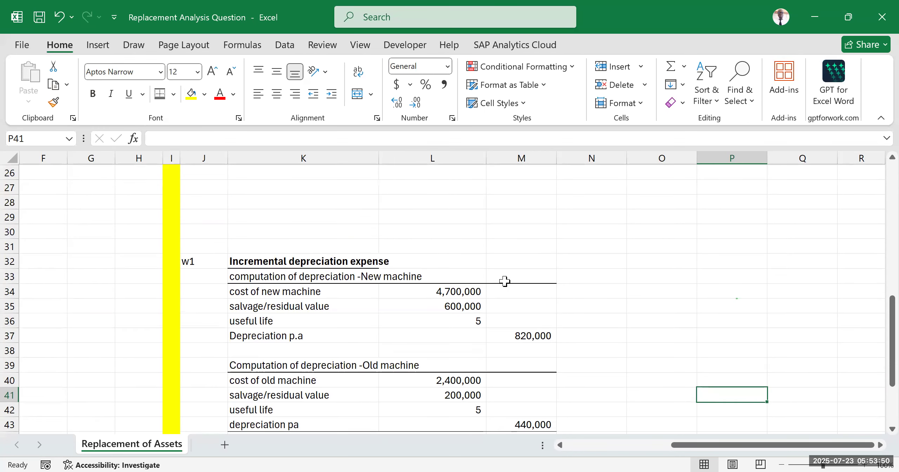
{"action": "scroll", "coordinate": [505, 280], "scroll_direction": "up", "scroll_amount": 7}
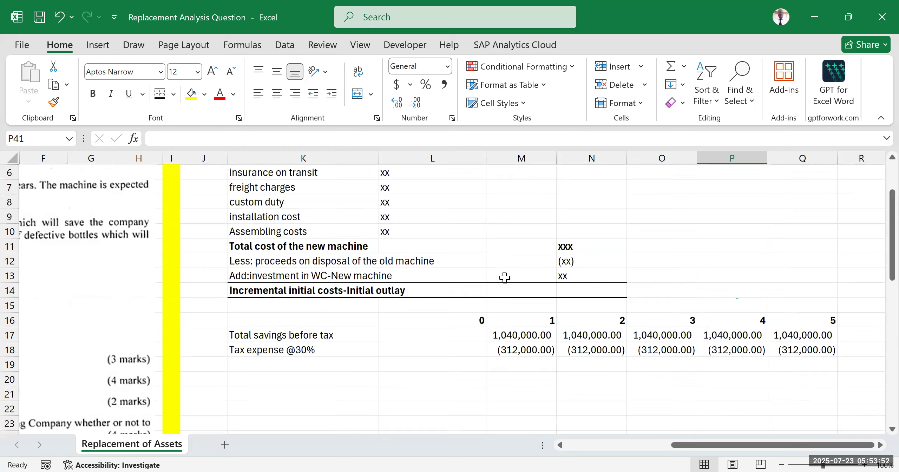
{"action": "scroll", "coordinate": [504, 277], "scroll_direction": "down", "scroll_amount": 2}
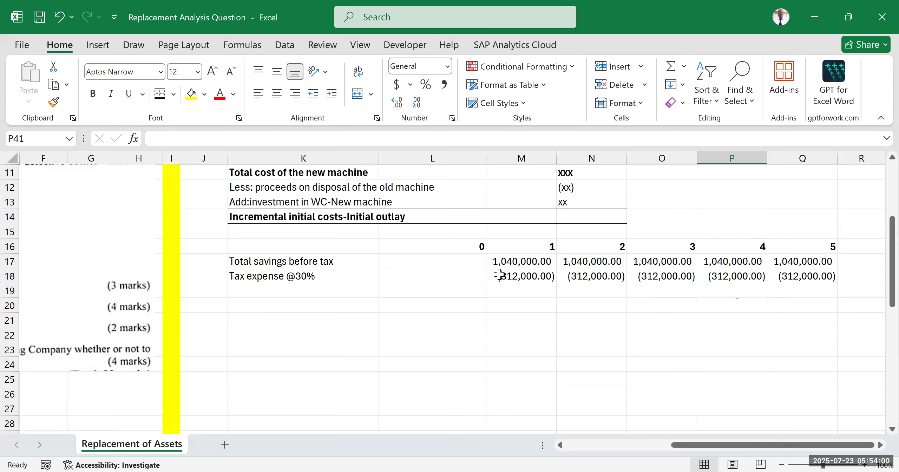
{"action": "left_click", "coordinate": [342, 291]}
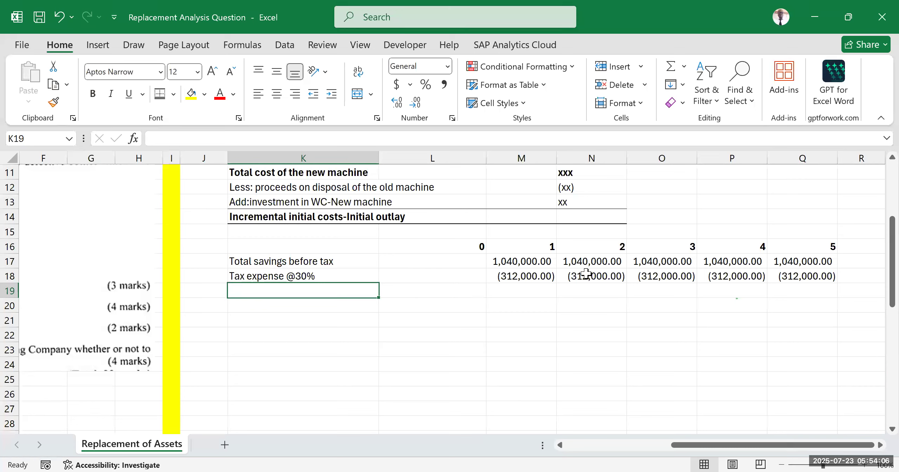
{"action": "left_click", "coordinate": [538, 264]}
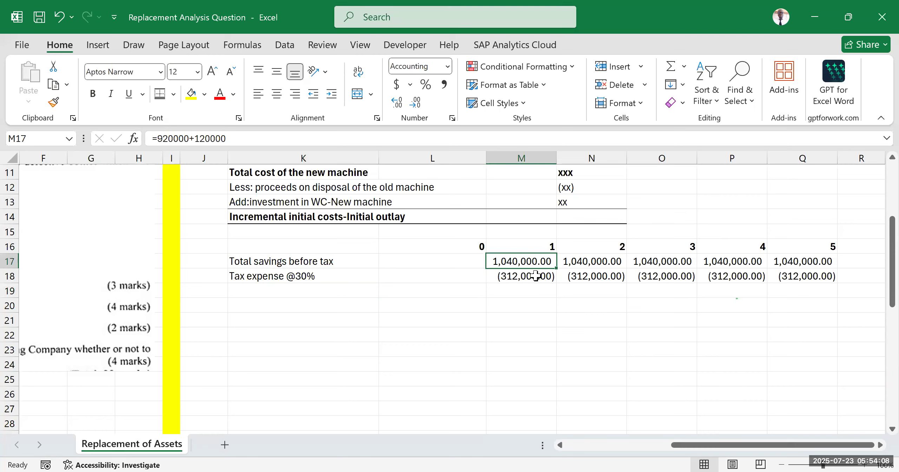
{"action": "left_click", "coordinate": [536, 274]}
{"action": "left_click", "coordinate": [524, 292]}
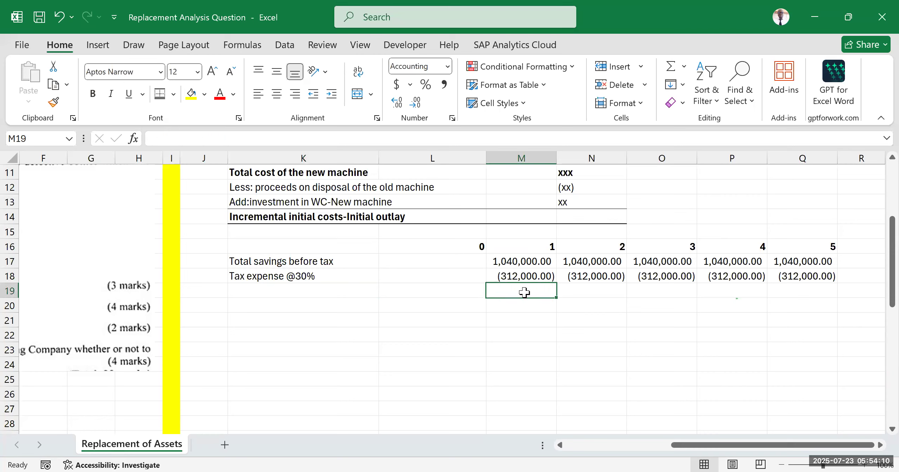
{"action": "left_click", "coordinate": [510, 304]}
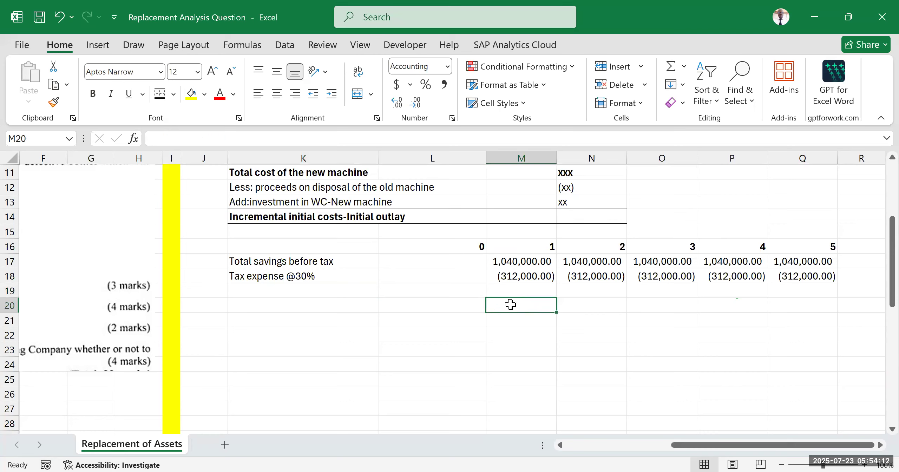
{"action": "left_click", "coordinate": [347, 262]}
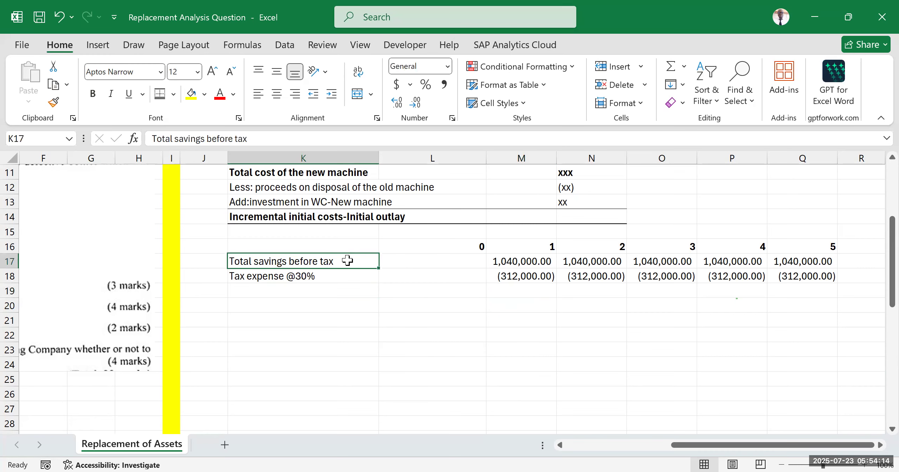
{"action": "left_click", "coordinate": [329, 276]}
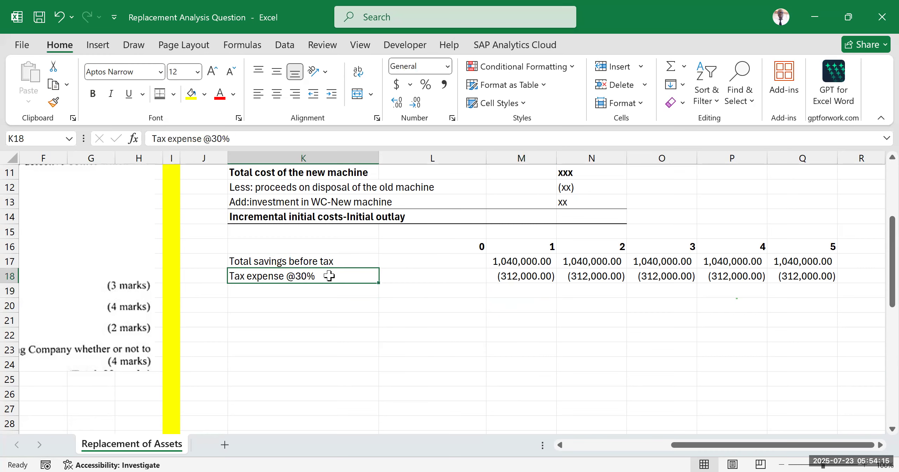
{"action": "left_click", "coordinate": [525, 259]}
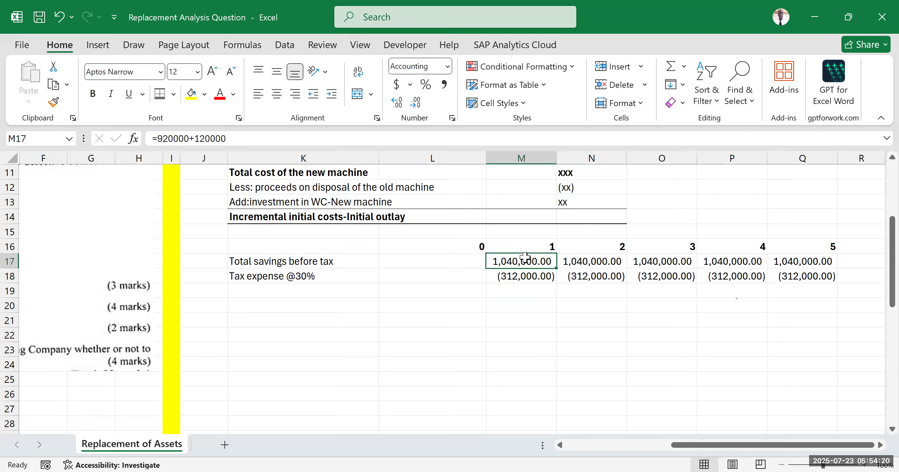
{"action": "left_click", "coordinate": [524, 277]}
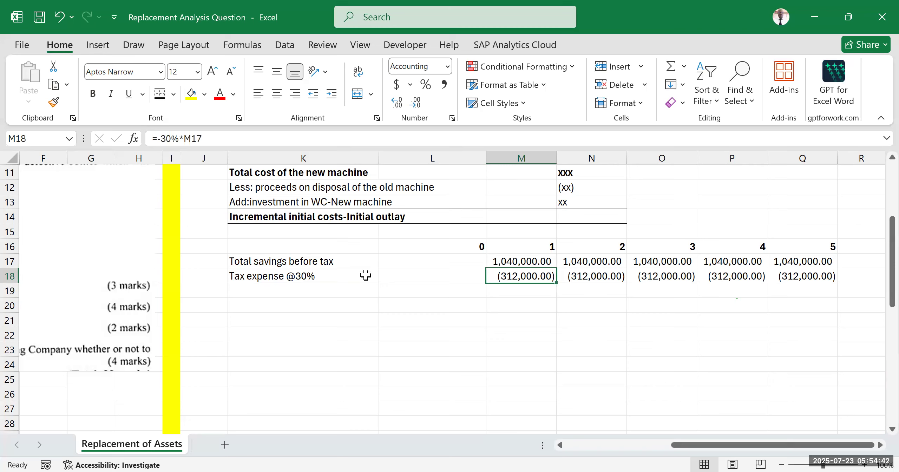
Step: Enter the label "Add: DTSB (30%*Depreciation)" in K19 below the tax expense row
{"action": "left_click", "coordinate": [324, 292]}
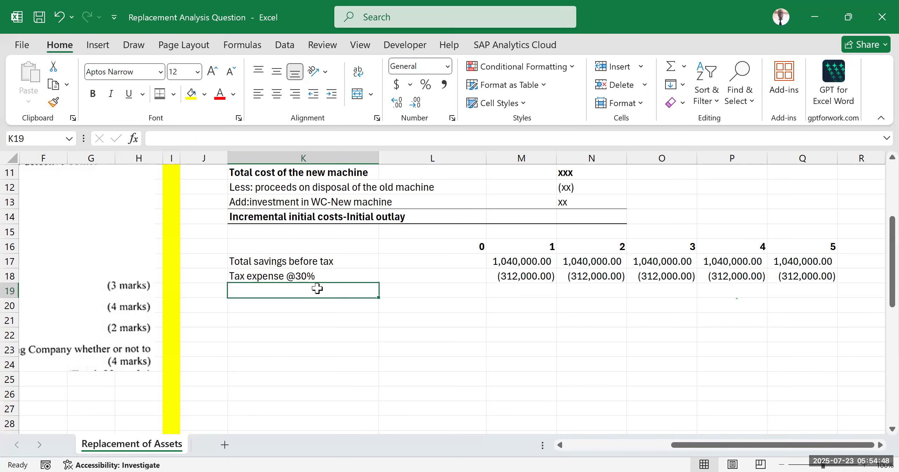
{"action": "type", "text": "A"}
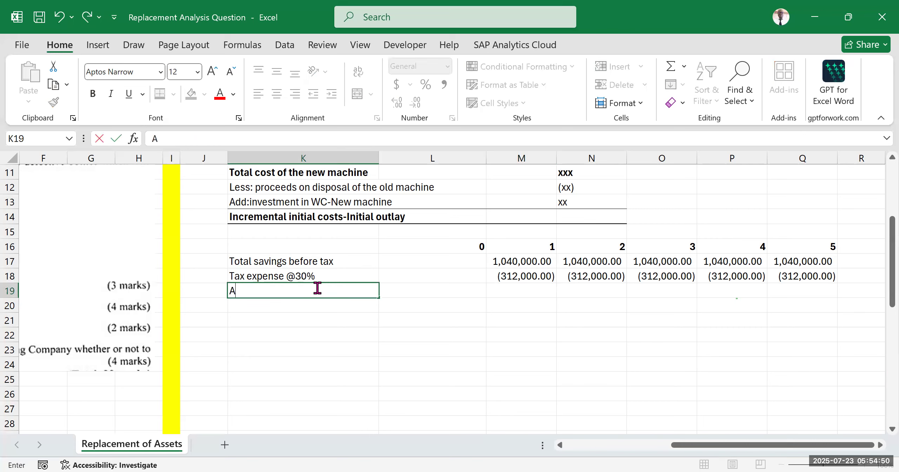
{"action": "type", "text": "dd: DTSB"}
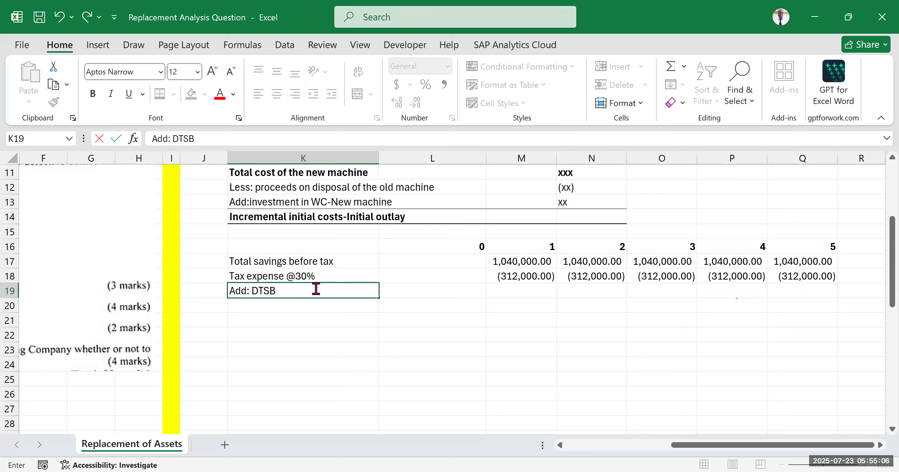
{"action": "type", "text": "(30%*Depr"}
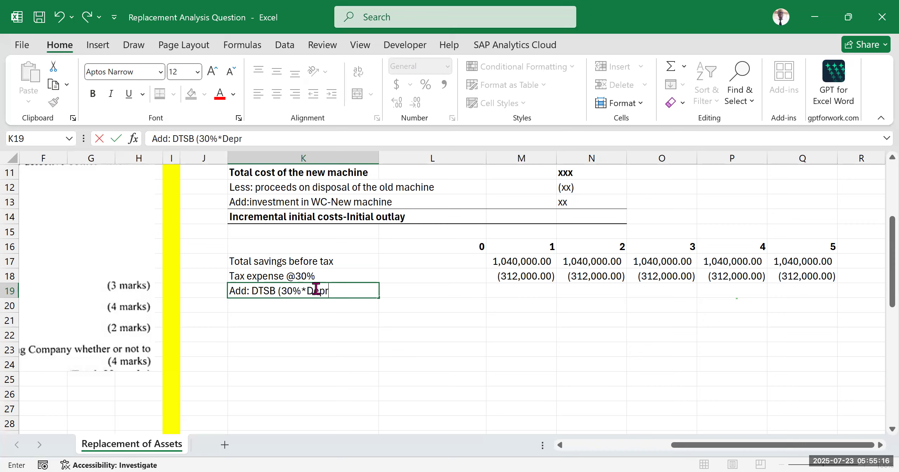
{"action": "type", "text": "eciation"}
{"action": "type", "text": ")"}
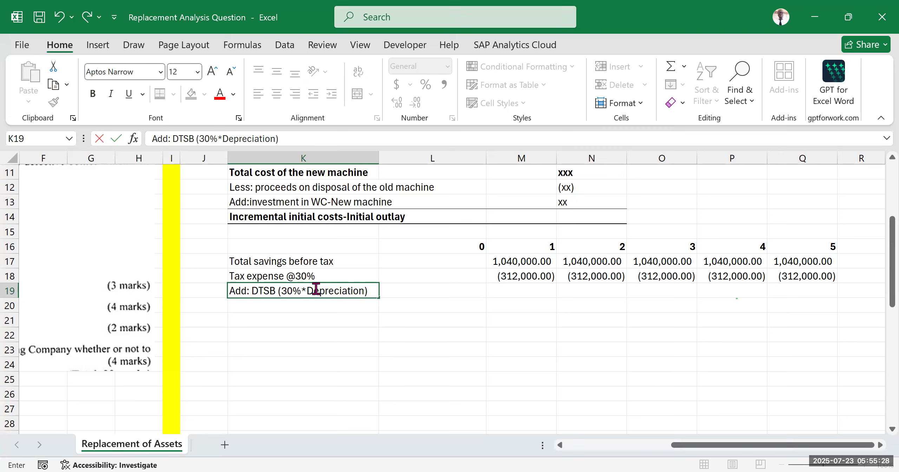
Step: Append the working reference "-W1" to the DTSB label in K19
{"action": "scroll", "coordinate": [456, 296], "scroll_direction": "down", "scroll_amount": 5}
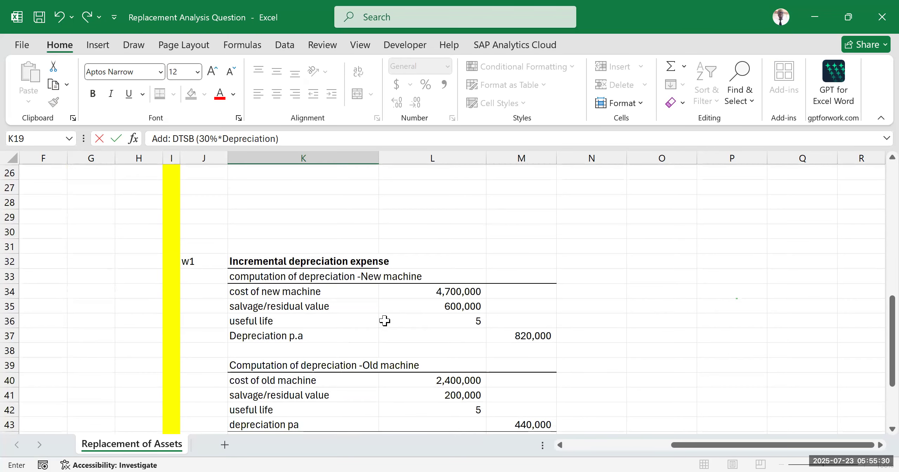
{"action": "scroll", "coordinate": [435, 274], "scroll_direction": "down", "scroll_amount": 2}
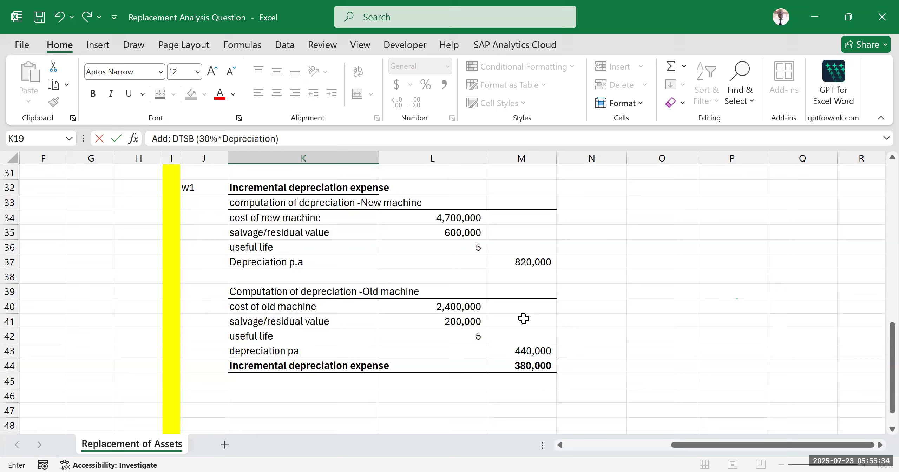
{"action": "scroll", "coordinate": [492, 316], "scroll_direction": "up", "scroll_amount": 5}
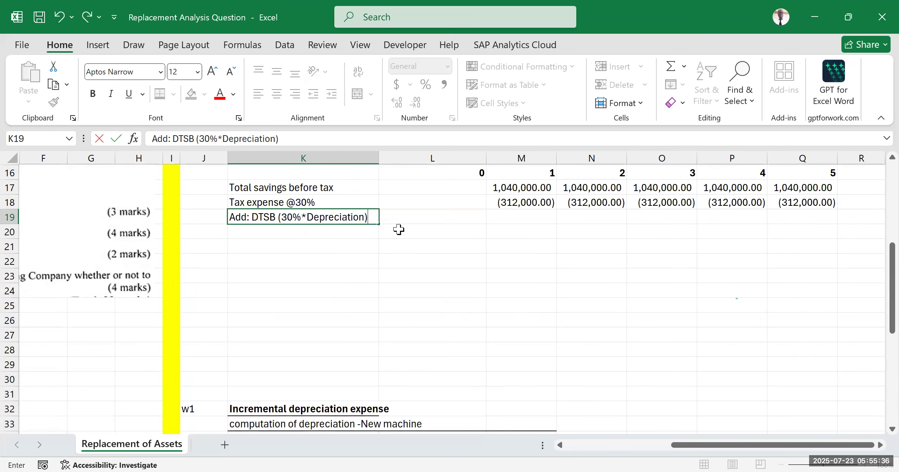
{"action": "type", "text": "-W1"}
{"action": "left_click", "coordinate": [432, 320]}
{"action": "left_click", "coordinate": [594, 311]}
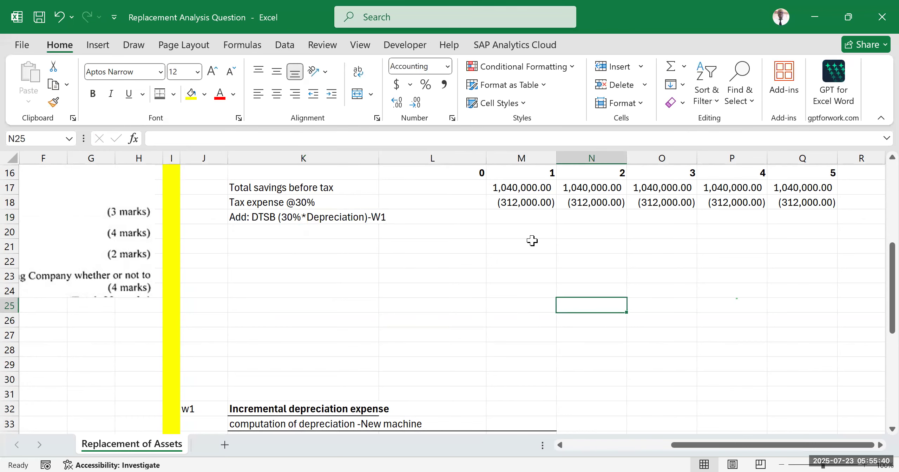
Step: Compute the year 1 depreciation tax shield in M19 as 30% of the incremental depreciation expense, using =30%*$M$44
{"action": "scroll", "coordinate": [533, 239], "scroll_direction": "up", "scroll_amount": 2}
{"action": "left_click", "coordinate": [534, 291]}
{"action": "type", "text": "=30%"}
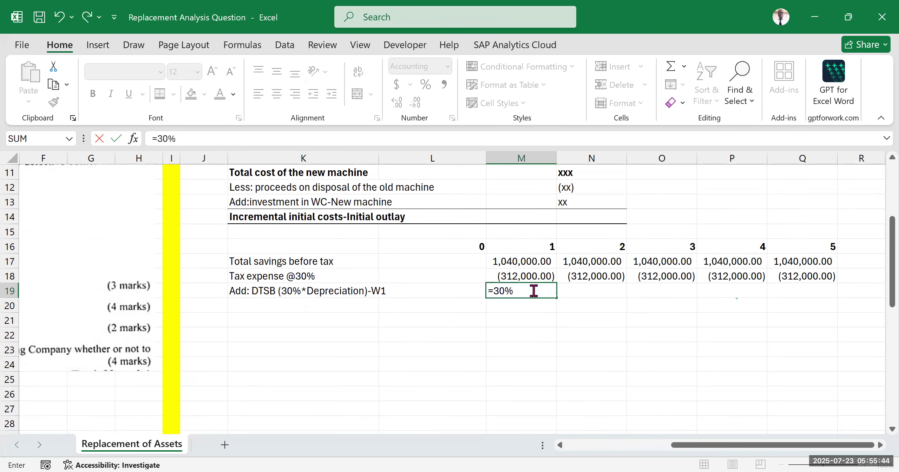
{"action": "type", "text": "*"}
{"action": "scroll", "coordinate": [478, 321], "scroll_direction": "down", "scroll_amount": 7}
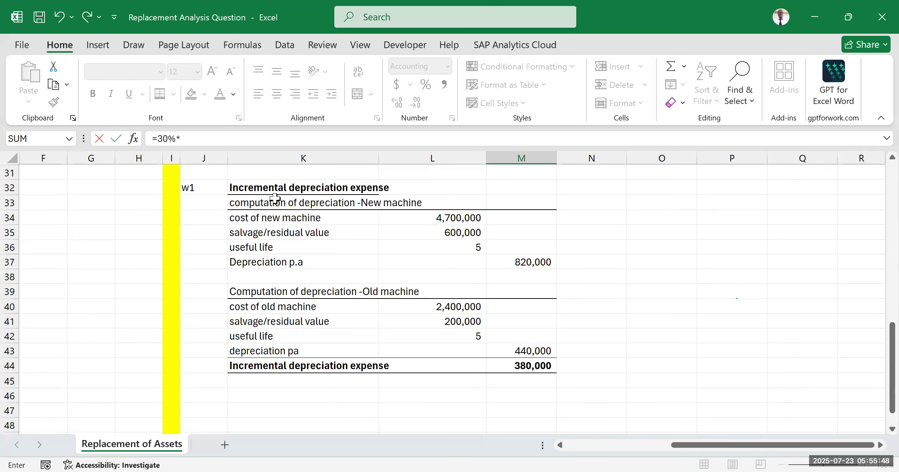
{"action": "left_click", "coordinate": [527, 365]}
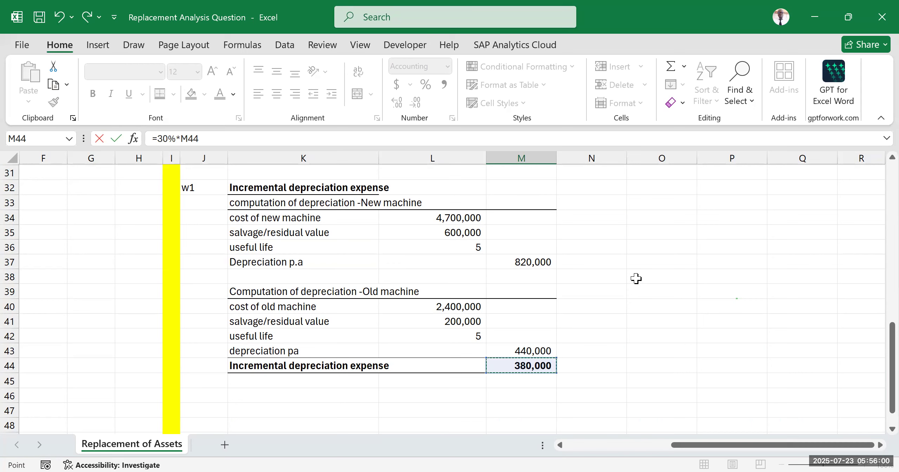
{"action": "left_click", "coordinate": [211, 139]}
{"action": "key", "text": "F4"}
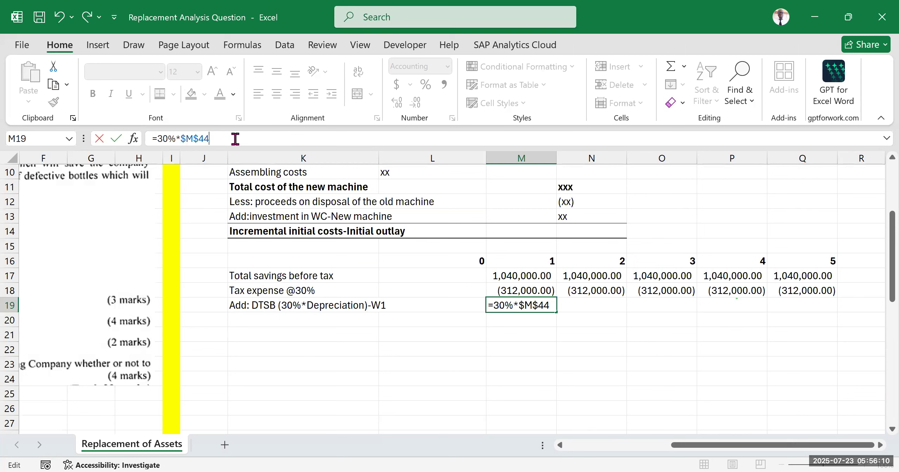
{"action": "key", "text": "Return"}
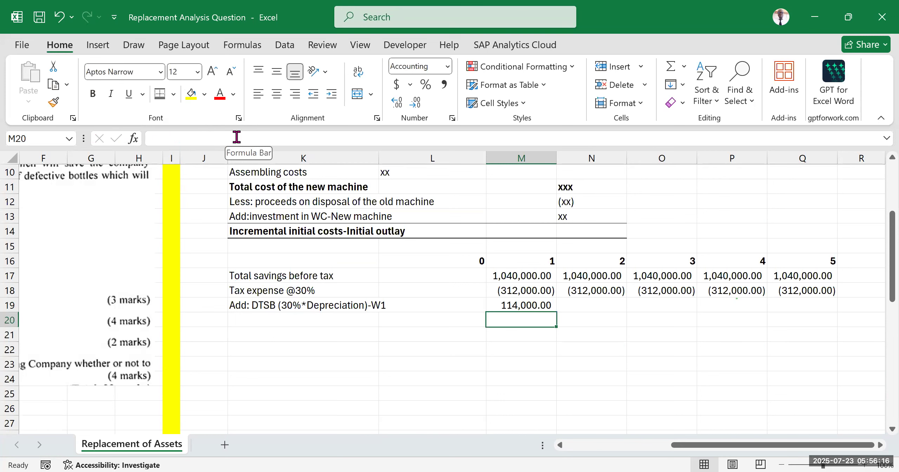
Step: Copy the depreciation tax shield formula from M19 across years 2 to 5, through Q19
{"action": "left_click", "coordinate": [518, 305]}
{"action": "left_click_drag", "start_coordinate": [557, 310], "coordinate": [759, 325]}
{"action": "left_click", "coordinate": [597, 389]}
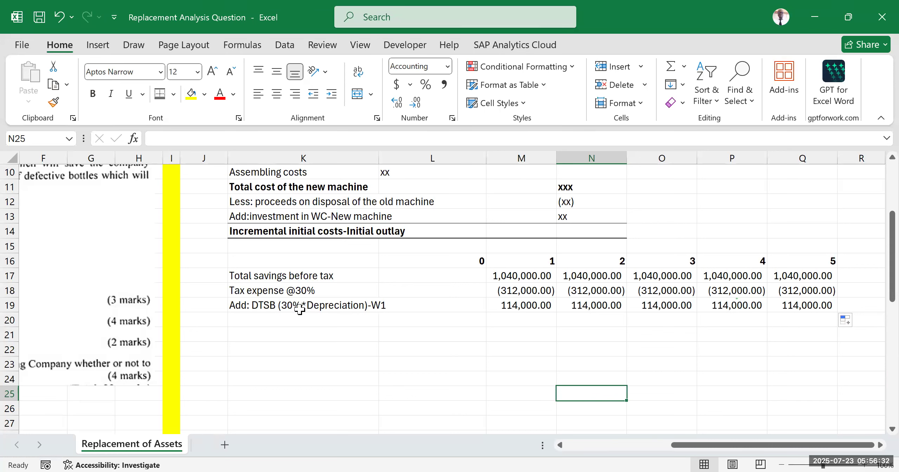
Step: Review the savings, tax and DTSB rows against the annual savings and requirements in the question text
{"action": "left_click", "coordinate": [291, 287]}
{"action": "left_click", "coordinate": [321, 276]}
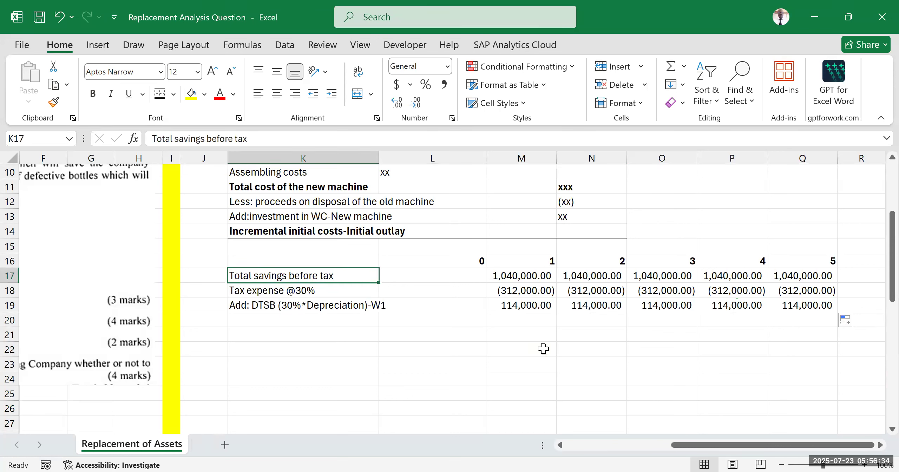
{"action": "left_click", "coordinate": [542, 348]}
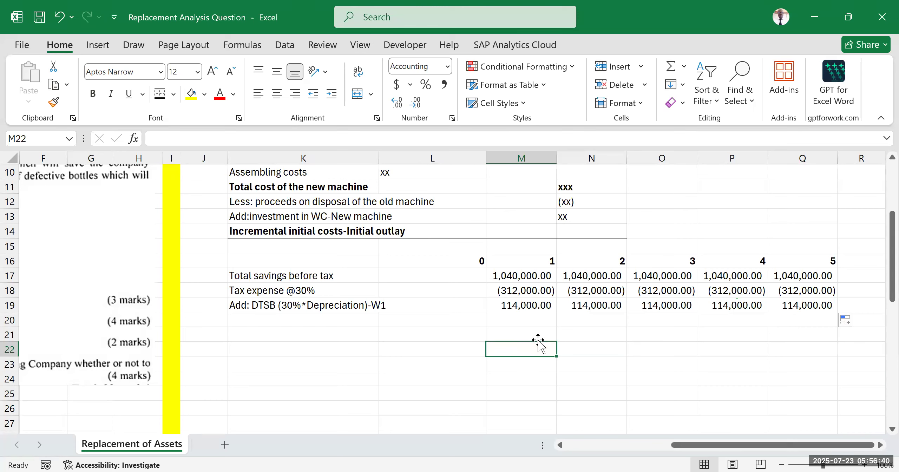
{"action": "key", "text": "alt+Tab"}
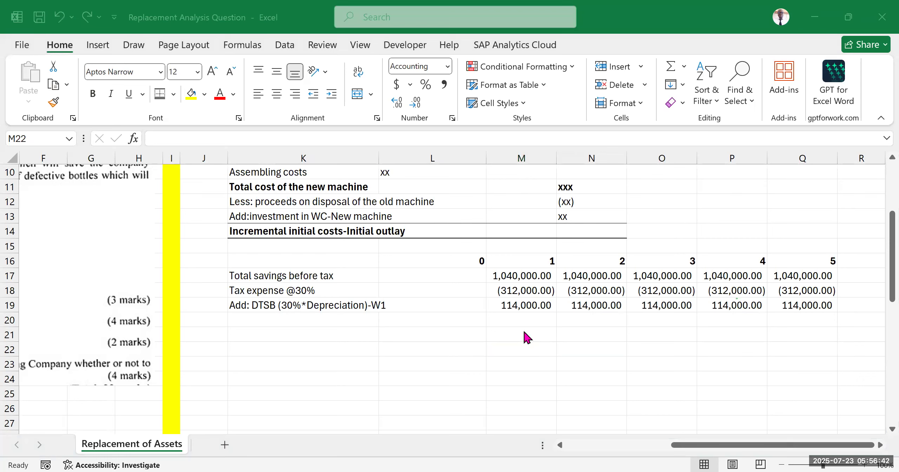
{"action": "key", "text": "alt+Tab"}
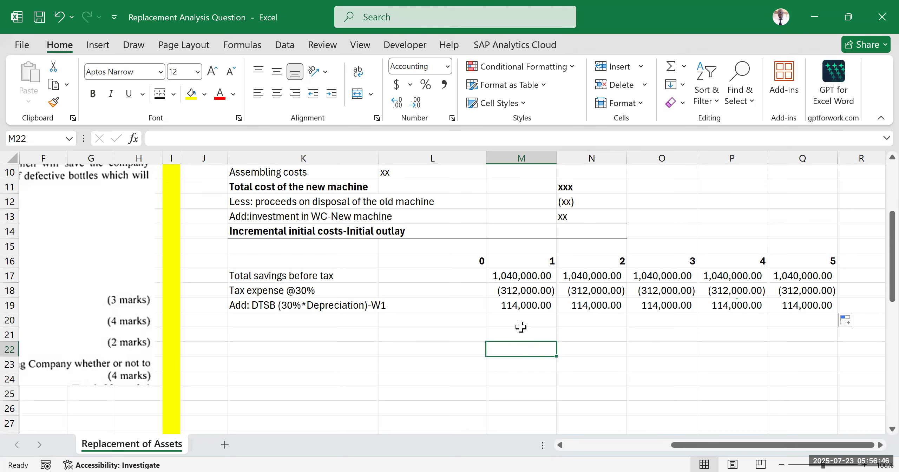
{"action": "left_click", "coordinate": [599, 374]}
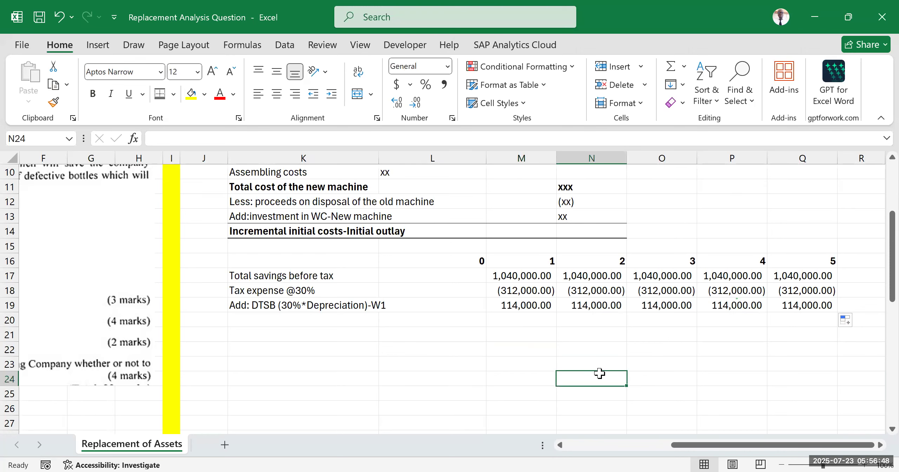
{"action": "left_click", "coordinate": [532, 279]}
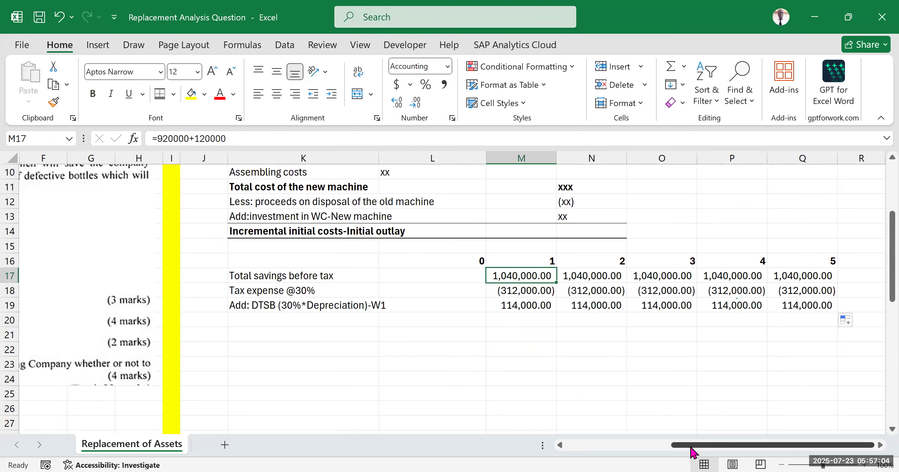
{"action": "left_click_drag", "start_coordinate": [690, 447], "coordinate": [570, 453]}
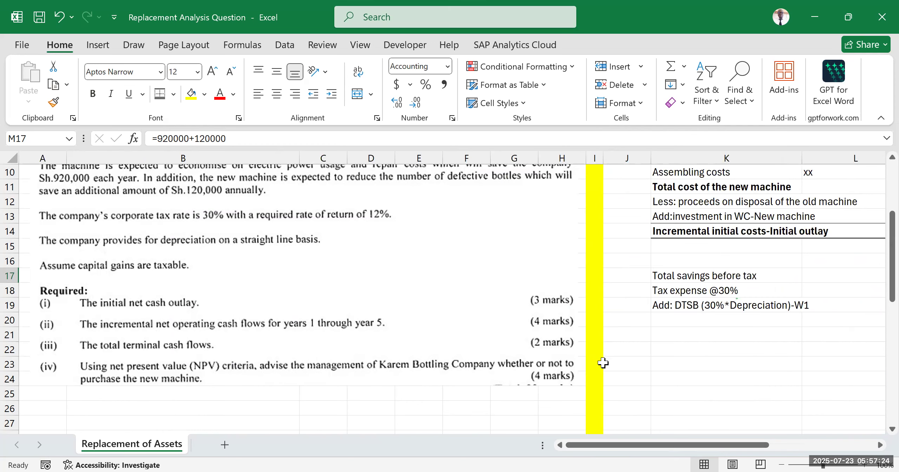
{"action": "left_click_drag", "start_coordinate": [621, 448], "coordinate": [731, 417]}
Step: Examine the incremental initial investment layout, the year 5 column and the empty row below the DTSB row
{"action": "scroll", "coordinate": [552, 341], "scroll_direction": "up", "scroll_amount": 3}
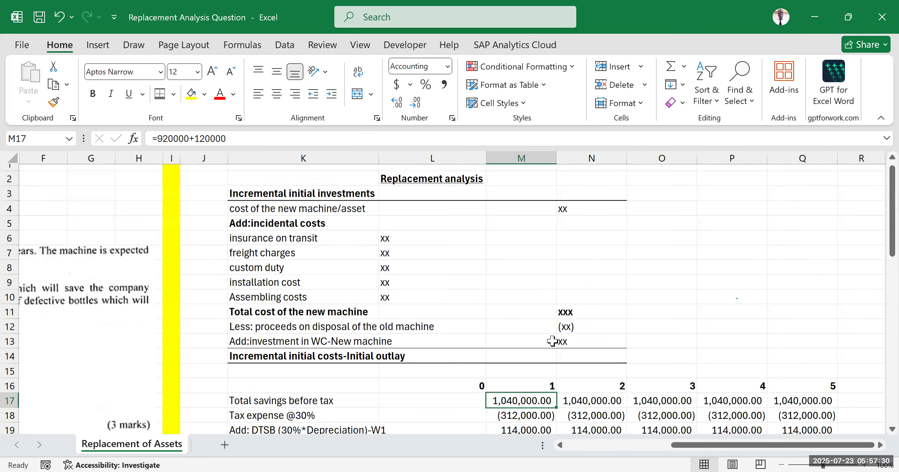
{"action": "scroll", "coordinate": [552, 341], "scroll_direction": "up", "scroll_amount": 1}
{"action": "left_click", "coordinate": [738, 292]}
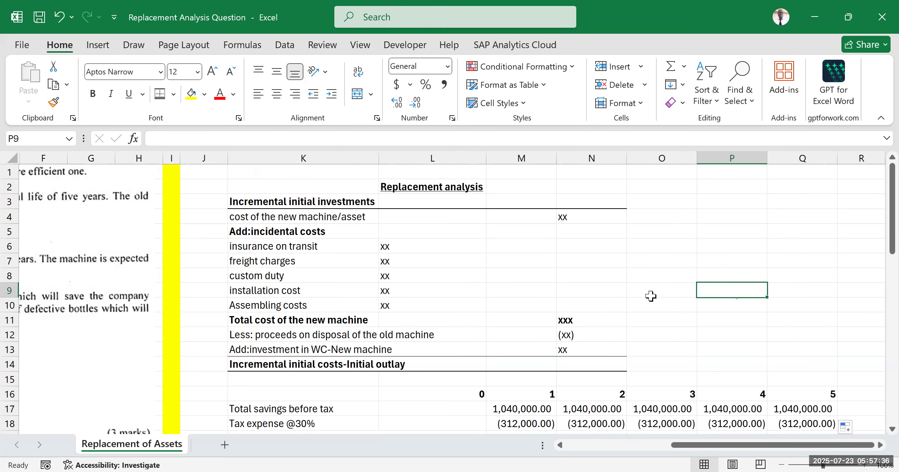
{"action": "scroll", "coordinate": [603, 303], "scroll_direction": "down", "scroll_amount": 3}
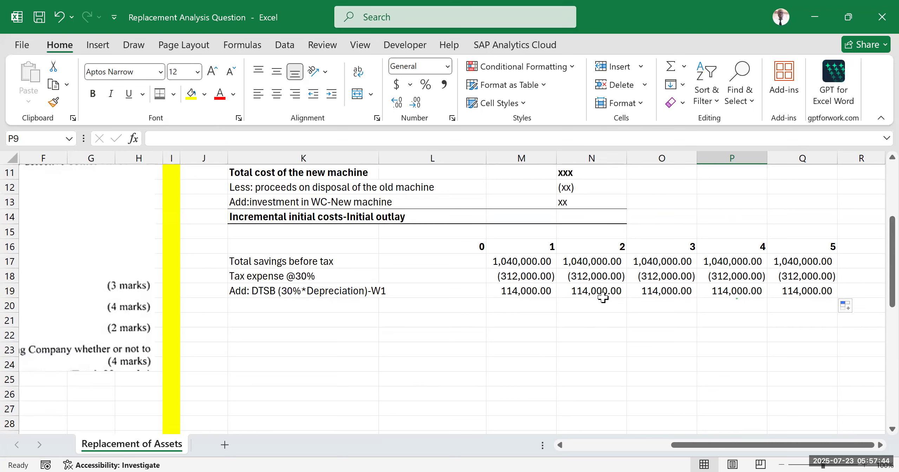
{"action": "left_click_drag", "start_coordinate": [800, 248], "coordinate": [798, 318]}
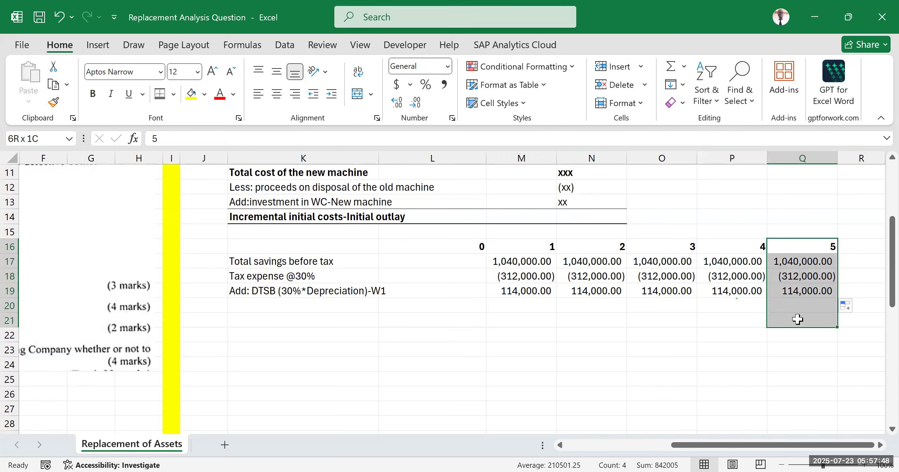
{"action": "left_click", "coordinate": [434, 320]}
{"action": "left_click_drag", "start_coordinate": [330, 305], "coordinate": [781, 303]}
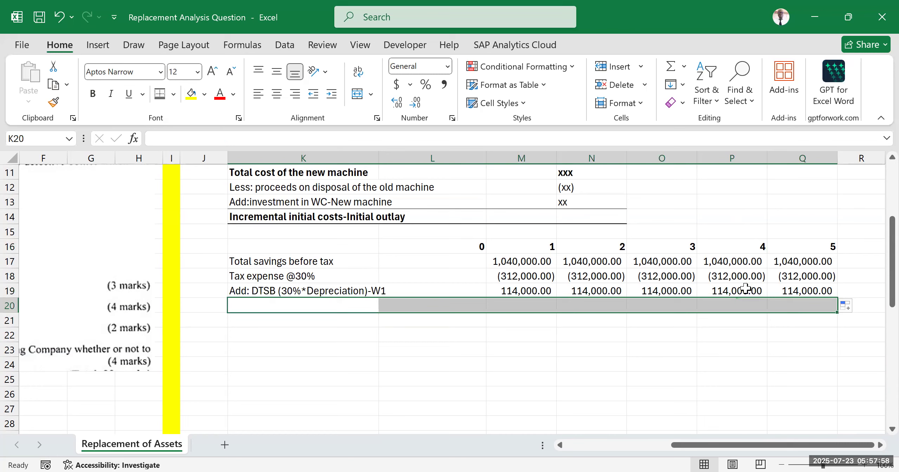
{"action": "left_click", "coordinate": [376, 276]}
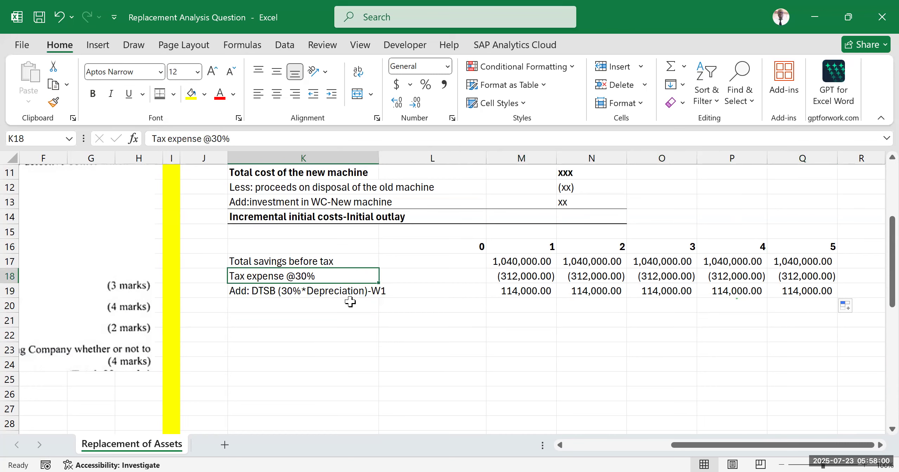
{"action": "left_click", "coordinate": [336, 309]}
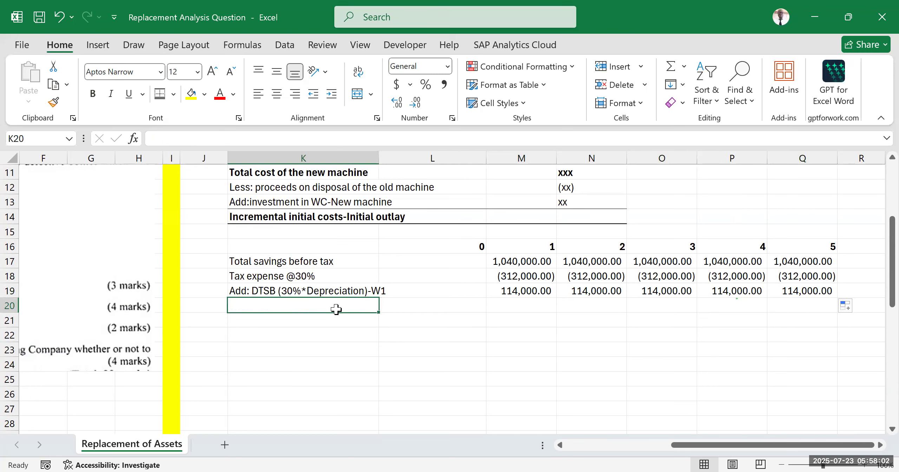
{"action": "left_click", "coordinate": [350, 365]}
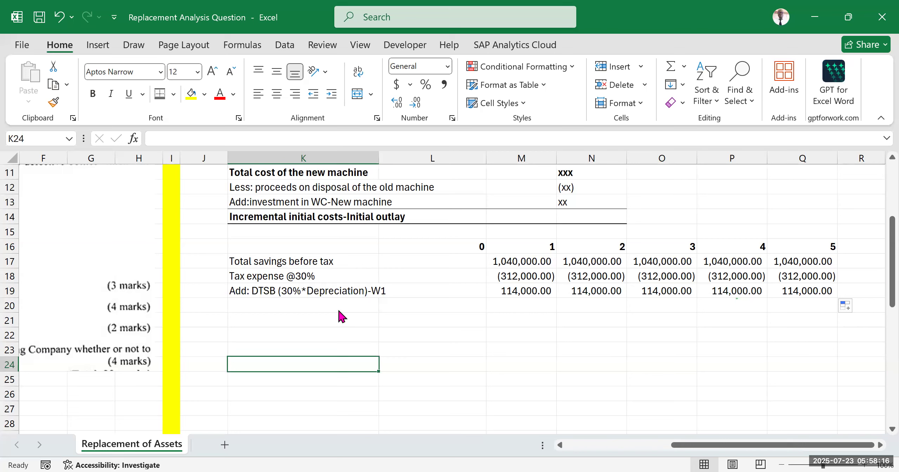
{"action": "key", "text": "alt+Tab"}
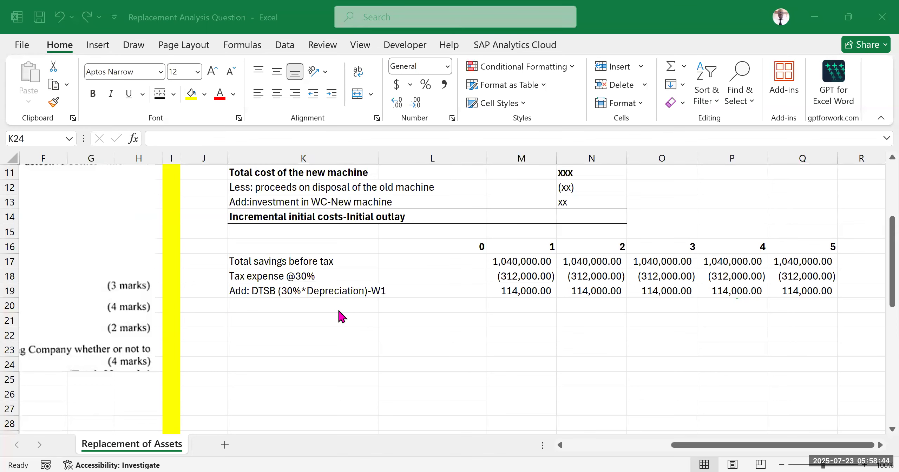
Step: Enter the label "Incremental terminal cashflows" in K20 below the DTSB row
{"action": "left_click", "coordinate": [681, 445]}
{"action": "left_click_drag", "start_coordinate": [682, 452], "coordinate": [656, 451]}
{"action": "left_click", "coordinate": [365, 305]}
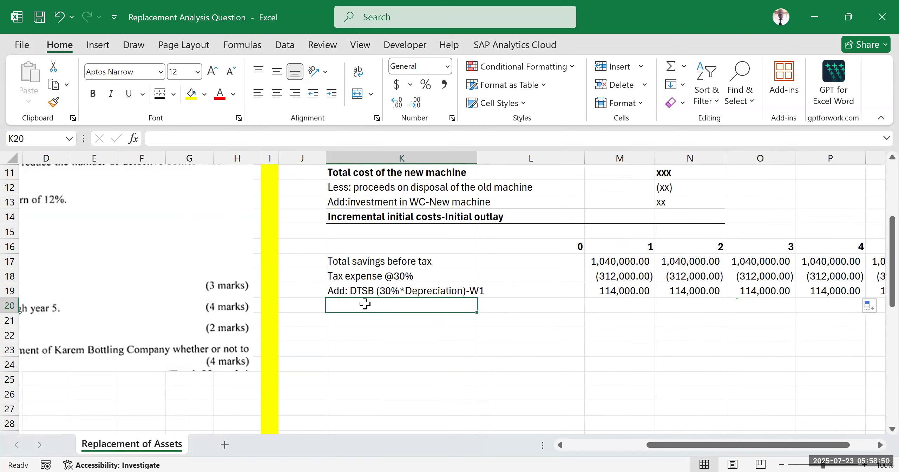
{"action": "type", "text": "iNCR"}
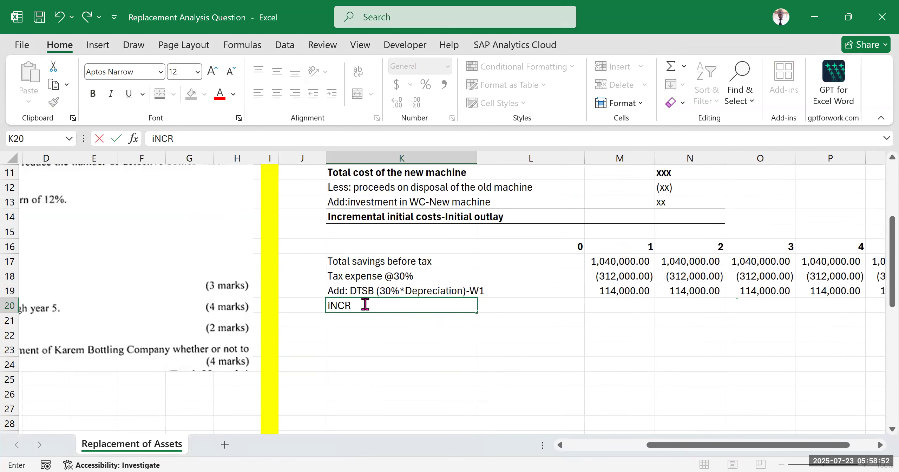
{"action": "type", "text": "EMENTAL termi"}
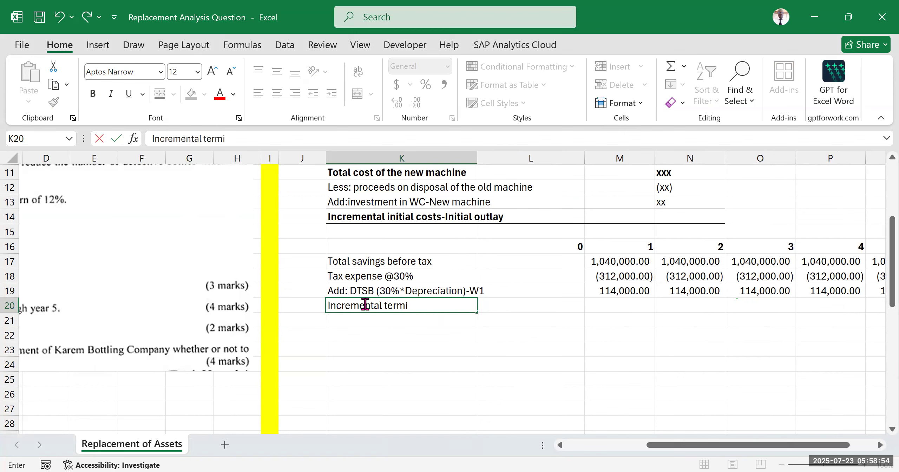
{"action": "type", "text": "nal cashflows"}
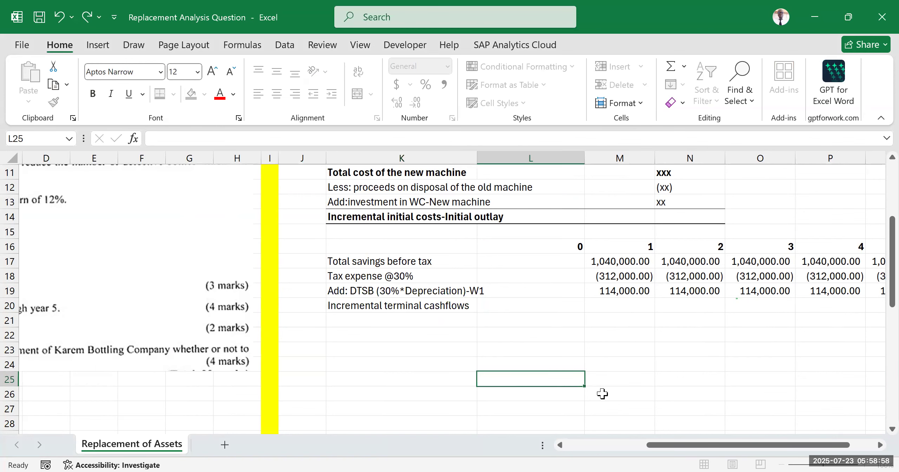
{"action": "left_click", "coordinate": [489, 383]}
Step: Enter the working reference "w2" in J46 below the incremental depreciation working and select K46 beside it
{"action": "scroll", "coordinate": [558, 253], "scroll_direction": "down", "scroll_amount": 2}
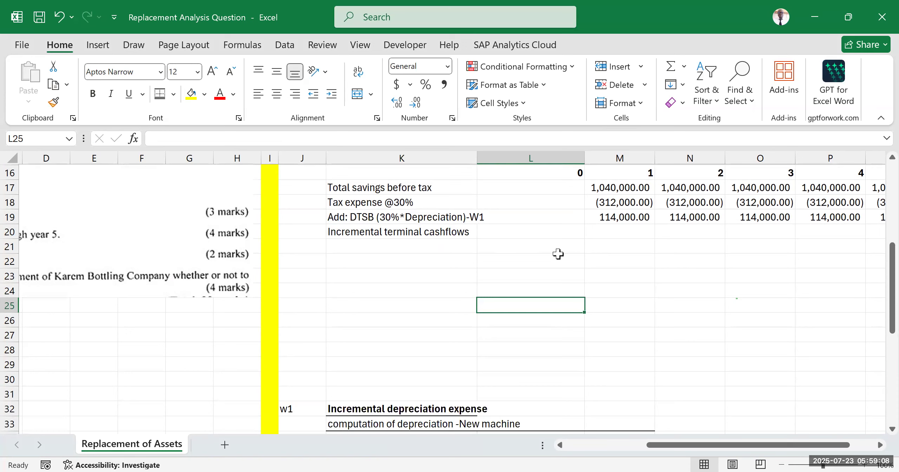
{"action": "scroll", "coordinate": [436, 254], "scroll_direction": "down", "scroll_amount": 7}
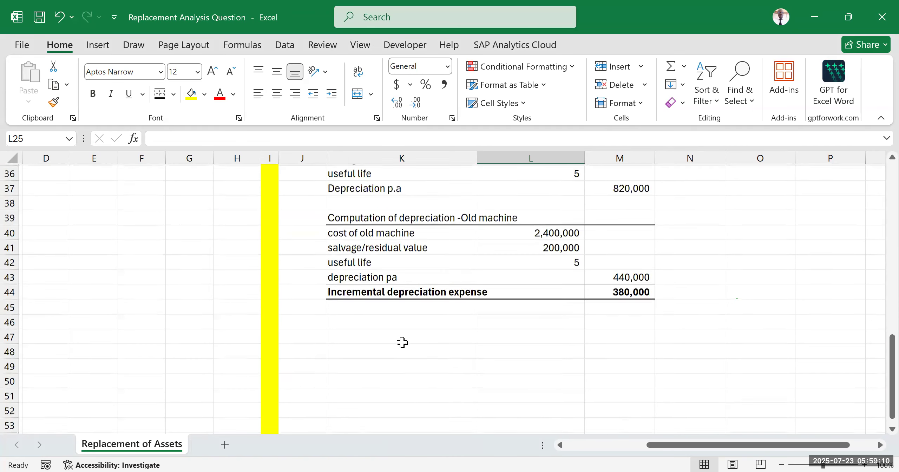
{"action": "scroll", "coordinate": [291, 324], "scroll_direction": "up", "scroll_amount": 2}
{"action": "scroll", "coordinate": [291, 321], "scroll_direction": "down", "scroll_amount": 2}
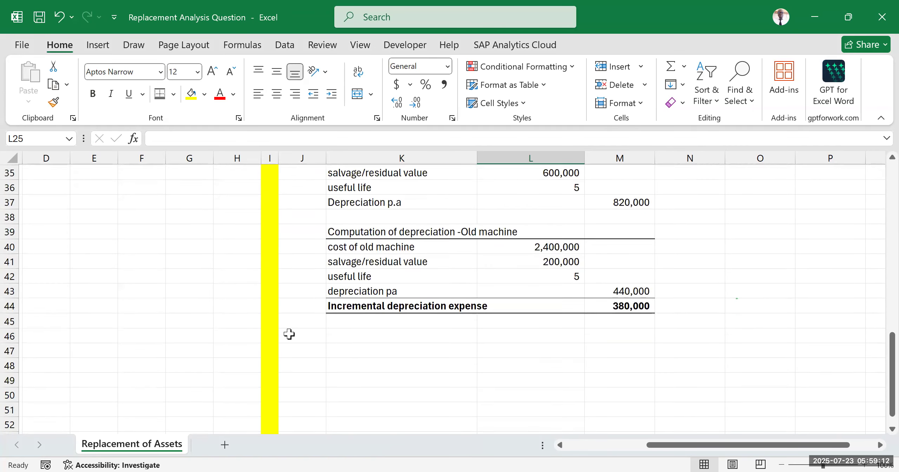
{"action": "left_click", "coordinate": [293, 321]}
{"action": "type", "text": "w2"}
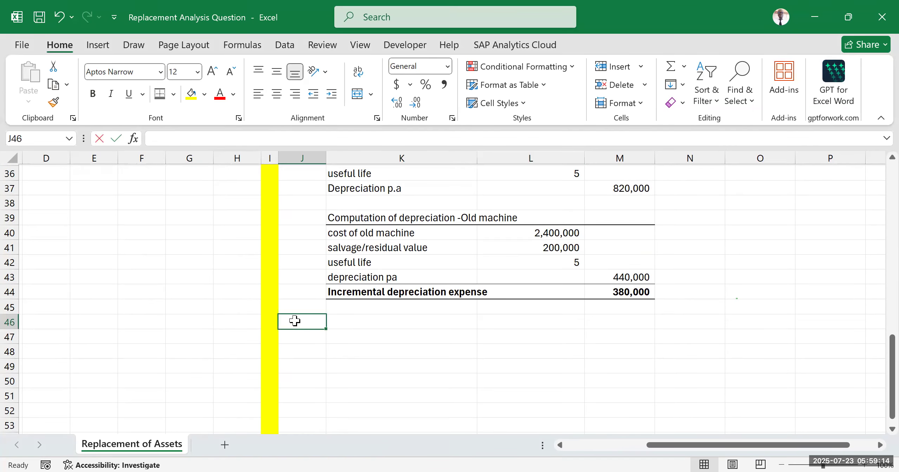
{"action": "left_click", "coordinate": [418, 371]}
{"action": "left_click", "coordinate": [372, 320]}
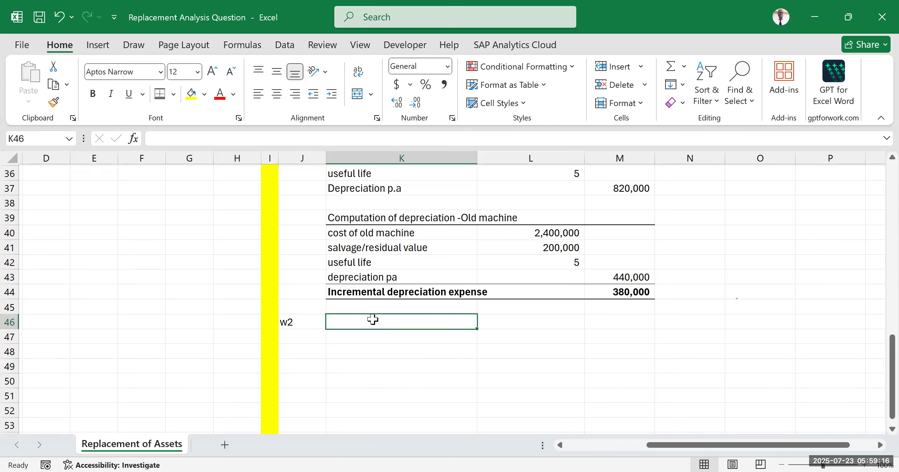
Step: Enter the heading "Incremental terminal cashflows" in K46 beside w2 and make it bold and underlined
{"action": "type", "text": "Incremental terminal cashflows"}
{"action": "left_click", "coordinate": [378, 366]}
{"action": "scroll", "coordinate": [400, 341], "scroll_direction": "up", "scroll_amount": 3}
{"action": "scroll", "coordinate": [398, 355], "scroll_direction": "down", "scroll_amount": 3}
{"action": "left_click", "coordinate": [366, 320]}
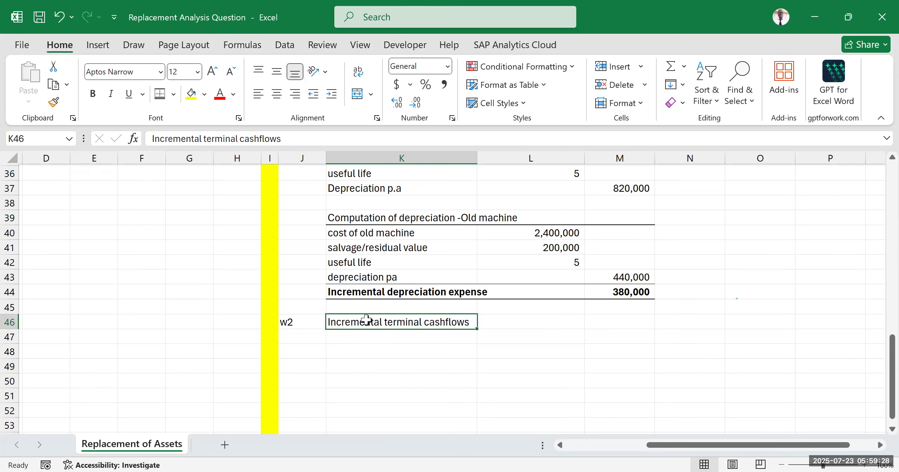
{"action": "key", "text": "ctrl+b"}
{"action": "key", "text": "ctrl+u"}
{"action": "left_click", "coordinate": [378, 364]}
Step: Check the machine details in the question text and enter the label "salvage value of the new machine" in K47
{"action": "left_click", "coordinate": [375, 334]}
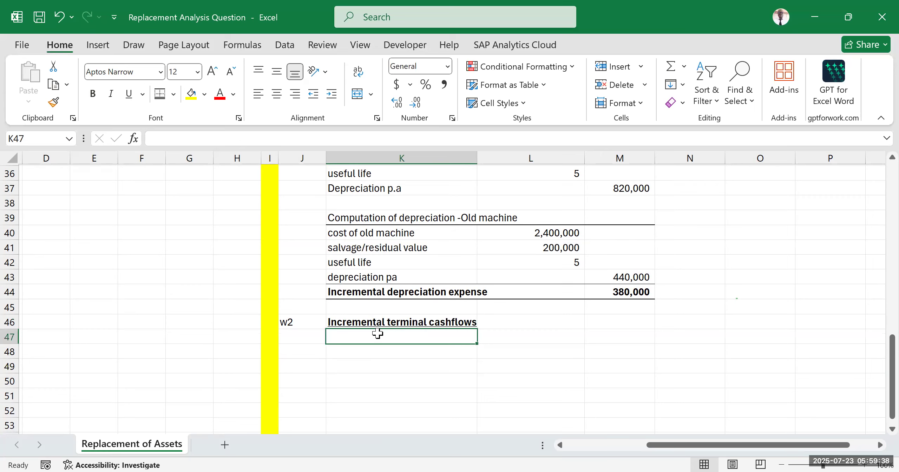
{"action": "left_click_drag", "start_coordinate": [660, 445], "coordinate": [570, 445]}
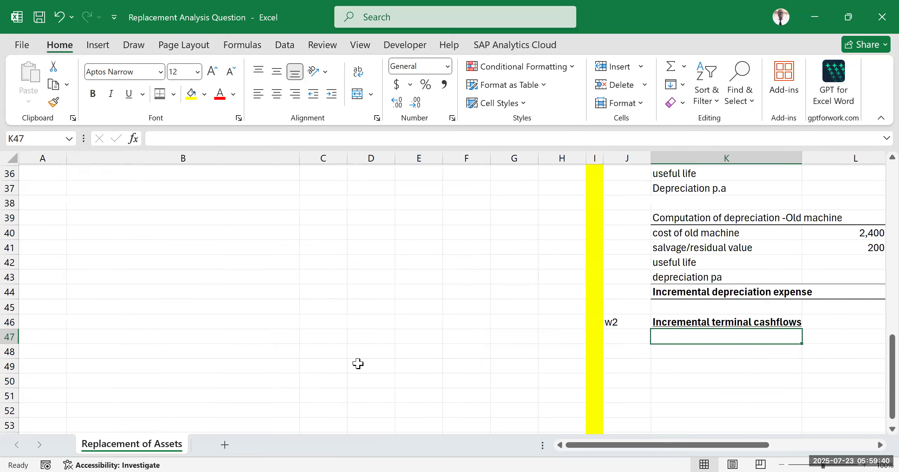
{"action": "scroll", "coordinate": [176, 246], "scroll_direction": "up", "scroll_amount": 8}
{"action": "scroll", "coordinate": [177, 246], "scroll_direction": "up", "scroll_amount": 4}
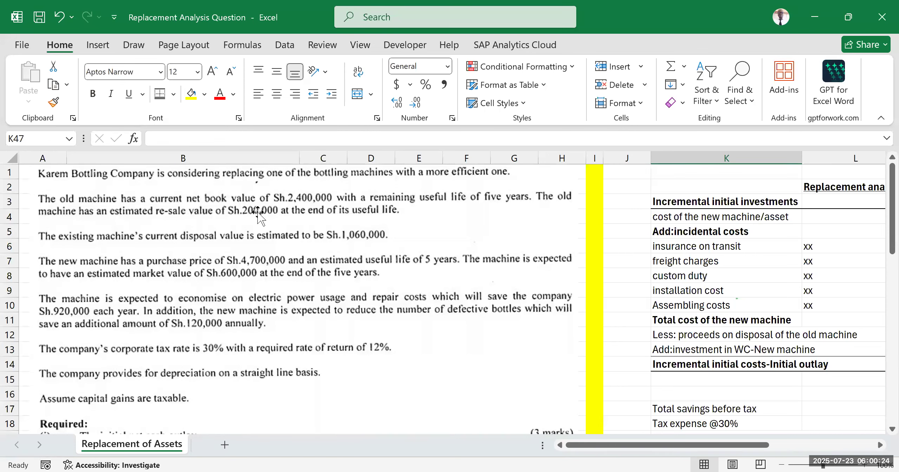
{"action": "scroll", "coordinate": [511, 307], "scroll_direction": "down", "scroll_amount": 3}
{"action": "left_click_drag", "start_coordinate": [648, 449], "coordinate": [734, 408]}
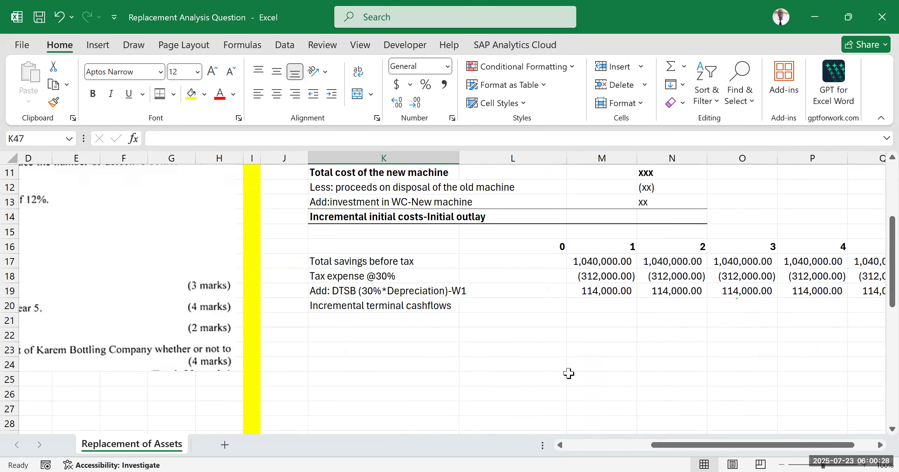
{"action": "scroll", "coordinate": [569, 372], "scroll_direction": "down", "scroll_amount": 5}
{"action": "scroll", "coordinate": [483, 358], "scroll_direction": "down", "scroll_amount": 3}
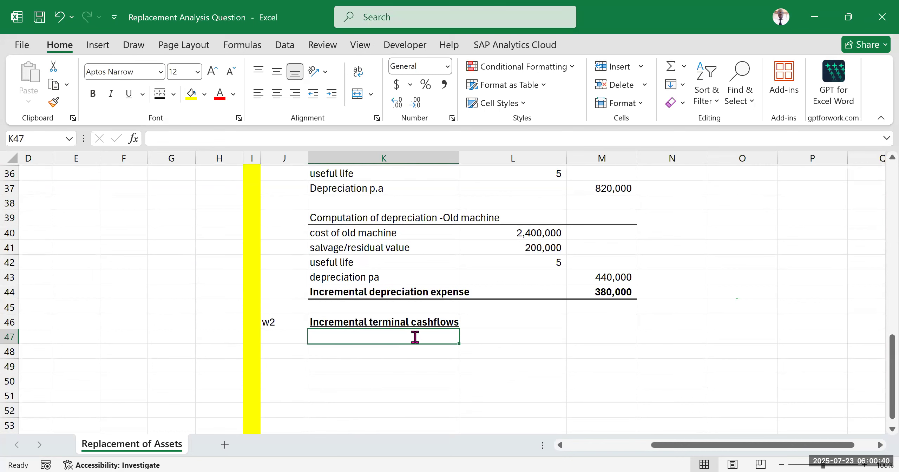
{"action": "type", "text": "salvage valu"}
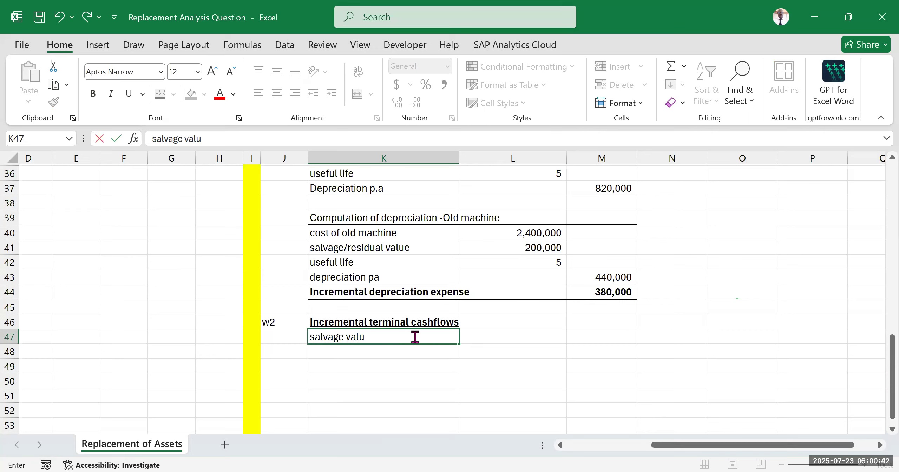
{"action": "type", "text": "e of the new machine"}
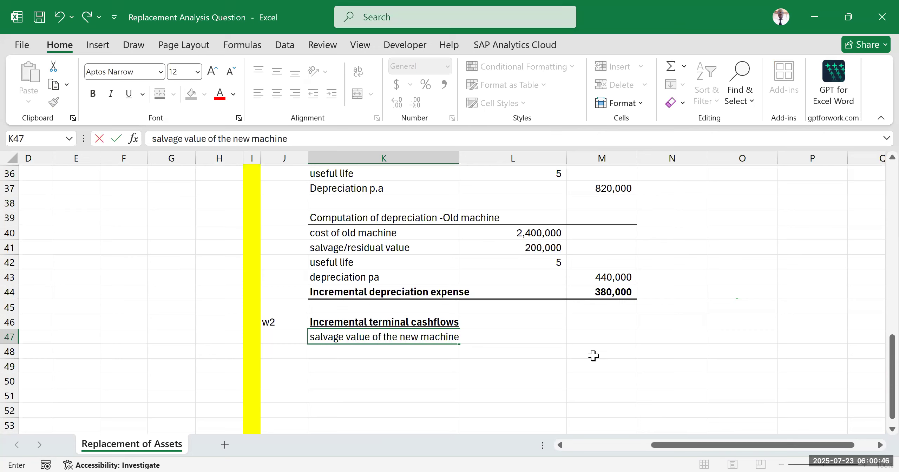
Step: Enter the new machine's salvage value of 600000 from the question text in L47
{"action": "left_click", "coordinate": [537, 337]}
{"action": "type", "text": "="}
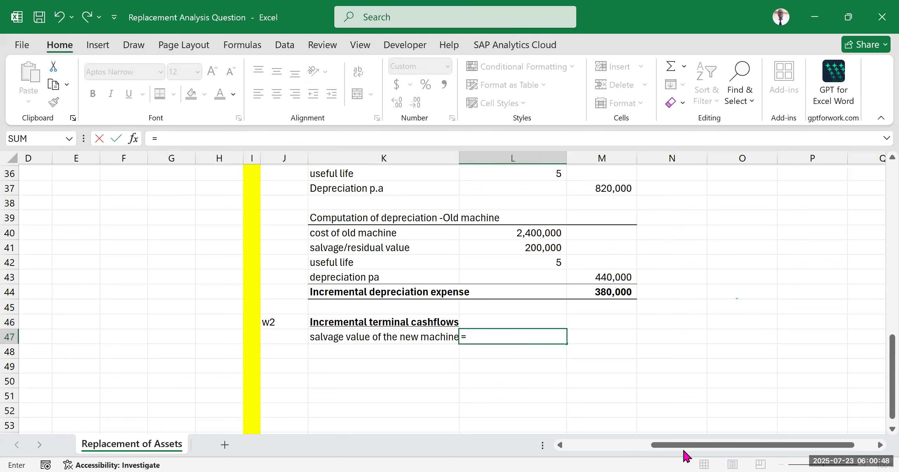
{"action": "key", "text": "BackSpace"}
{"action": "scroll", "coordinate": [321, 331], "scroll_direction": "left", "scroll_amount": 3}
{"action": "scroll", "coordinate": [317, 327], "scroll_direction": "up", "scroll_amount": 12}
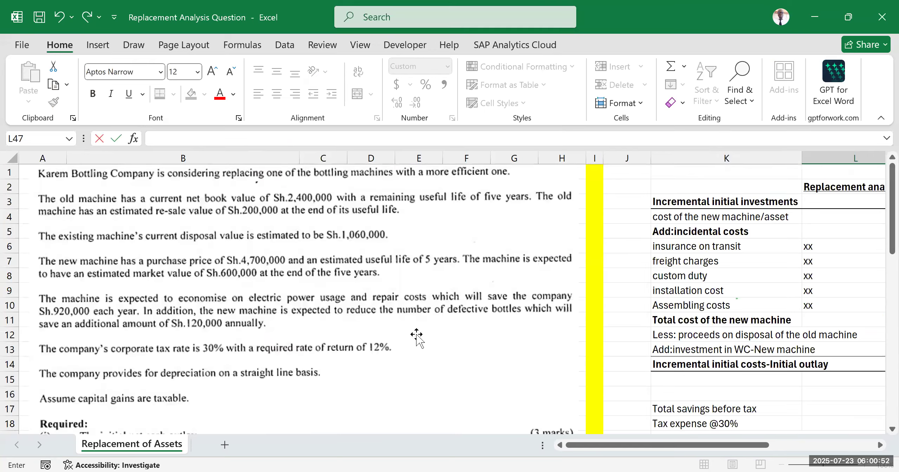
{"action": "scroll", "coordinate": [415, 334], "scroll_direction": "down", "scroll_amount": 7}
{"action": "left_click_drag", "start_coordinate": [678, 446], "coordinate": [726, 445]}
{"action": "scroll", "coordinate": [660, 332], "scroll_direction": "down", "scroll_amount": 5}
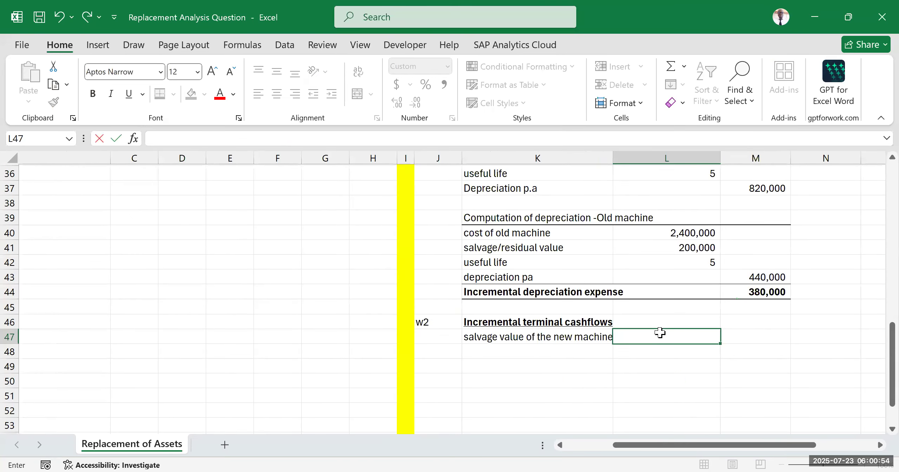
{"action": "type", "text": "600000"}
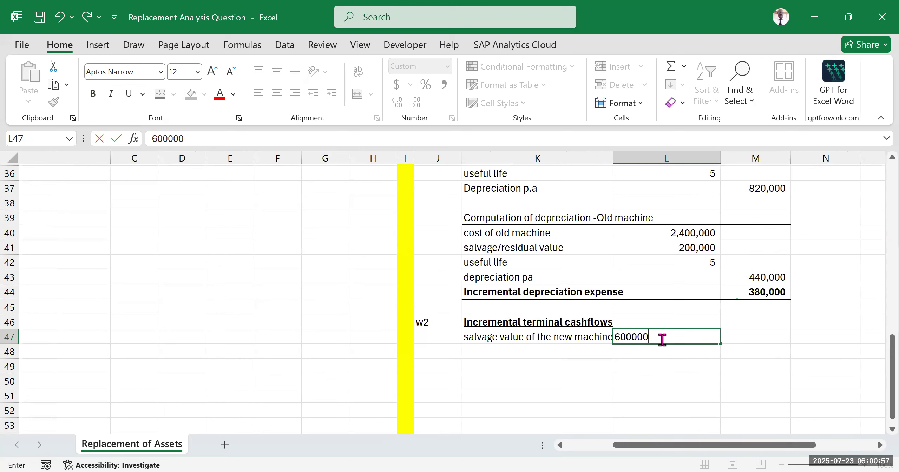
{"action": "left_click", "coordinate": [683, 380]}
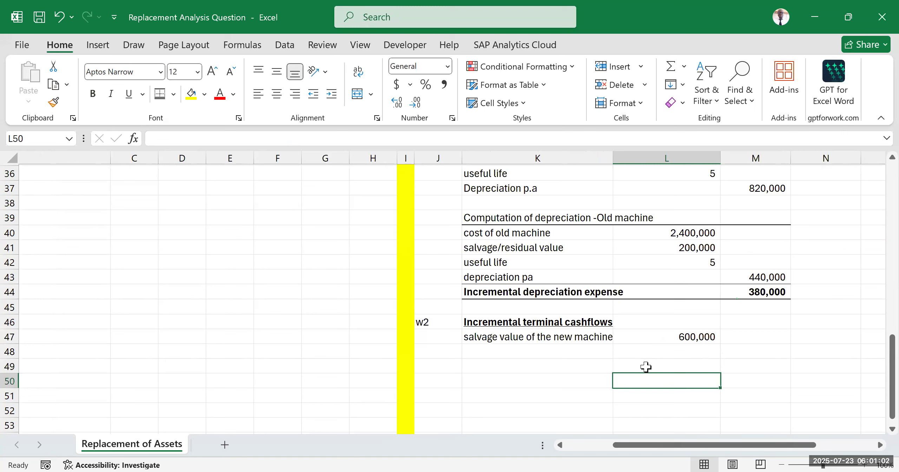
Step: Enter the label "Less: salvage value of old machine" in K48
{"action": "left_click", "coordinate": [490, 353]}
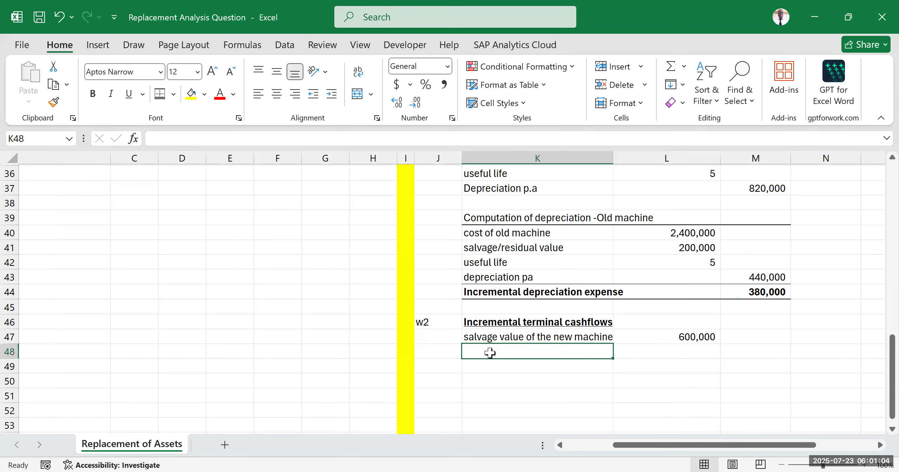
{"action": "type", "text": "Less: salvage "}
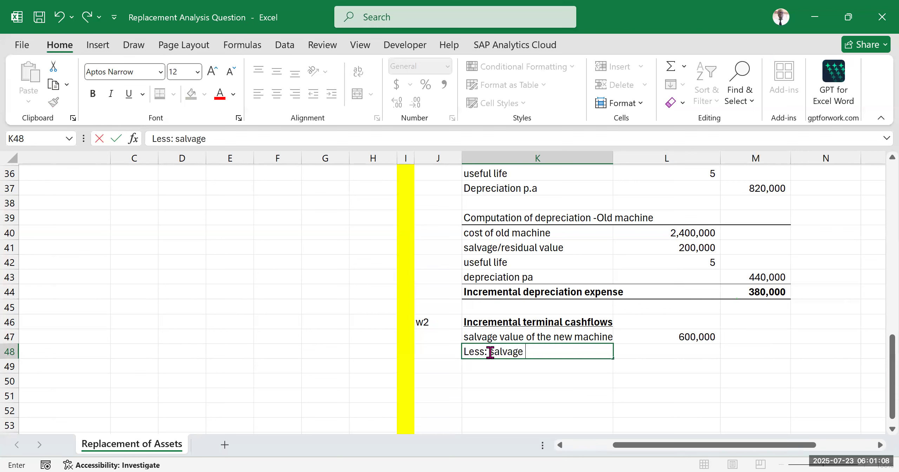
{"action": "type", "text": "value of old machine"}
{"action": "left_click", "coordinate": [547, 382]}
Step: Enter the old machine's resale value from the question text as -200000 in L48
{"action": "left_click_drag", "start_coordinate": [646, 444], "coordinate": [416, 336]}
{"action": "scroll", "coordinate": [372, 313], "scroll_direction": "up", "scroll_amount": 7}
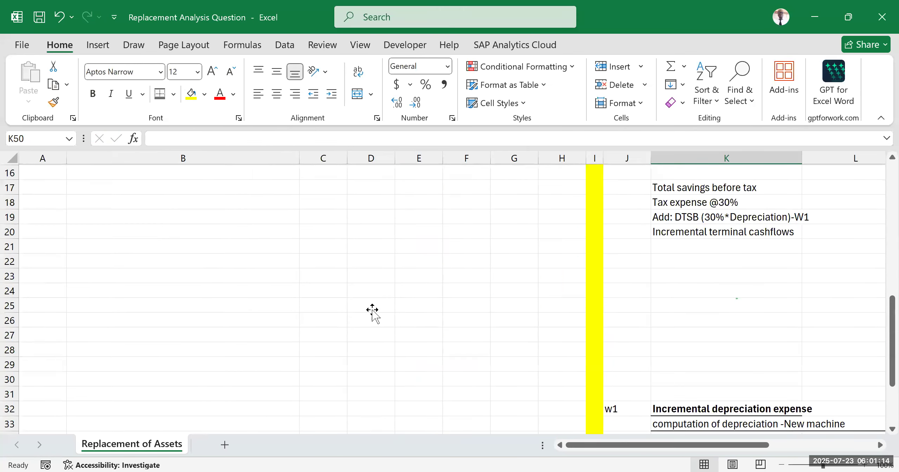
{"action": "scroll", "coordinate": [373, 312], "scroll_direction": "up", "scroll_amount": 5}
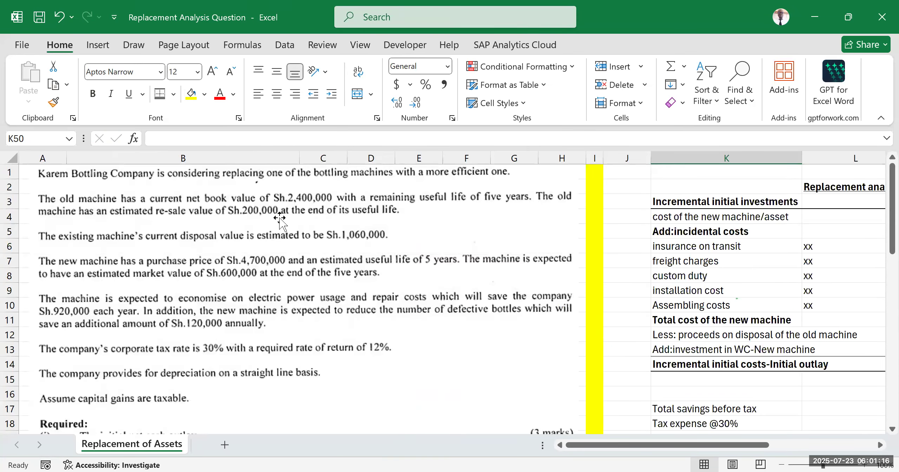
{"action": "scroll", "coordinate": [727, 346], "scroll_direction": "down", "scroll_amount": 10}
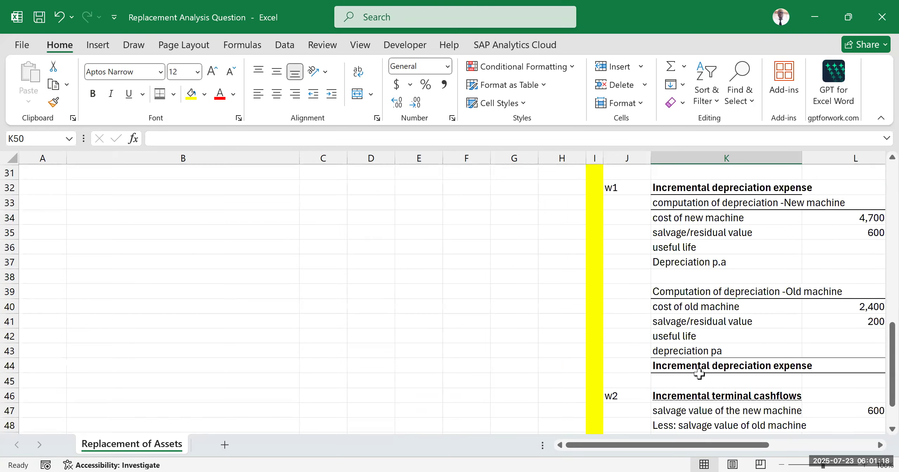
{"action": "scroll", "coordinate": [699, 374], "scroll_direction": "down", "scroll_amount": 3}
{"action": "left_click_drag", "start_coordinate": [656, 446], "coordinate": [682, 295]}
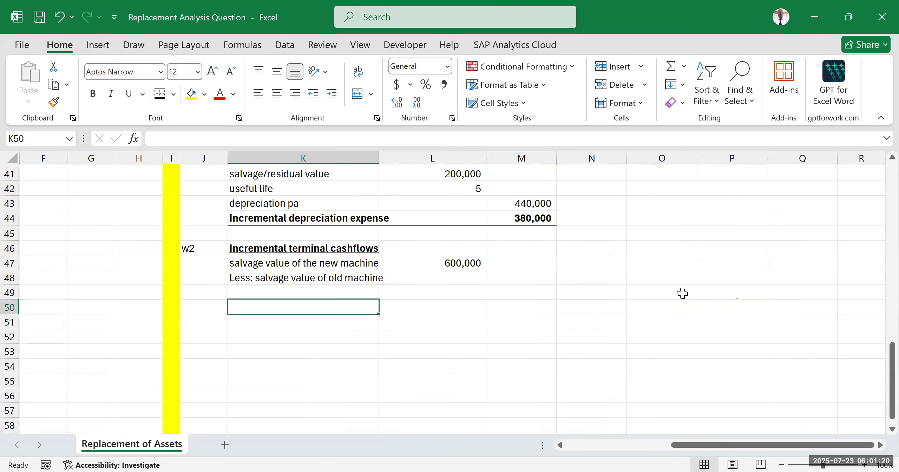
{"action": "left_click", "coordinate": [429, 282]}
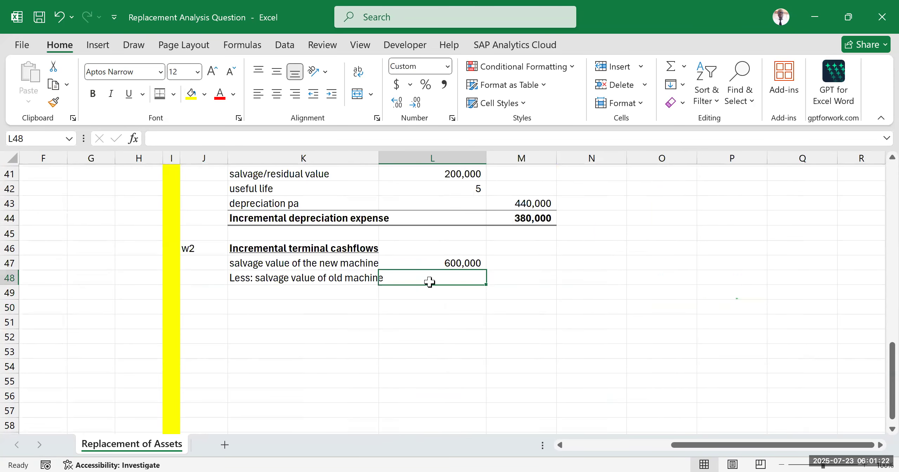
{"action": "type", "text": "-200000"}
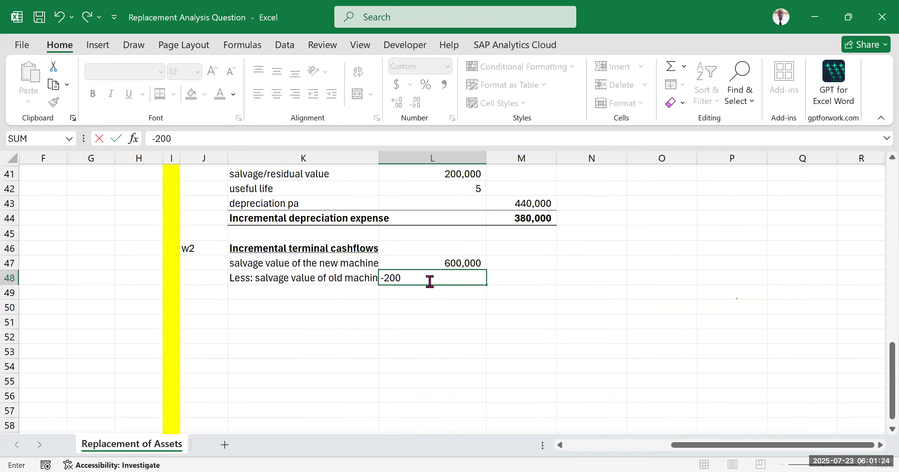
{"action": "left_click", "coordinate": [540, 299]}
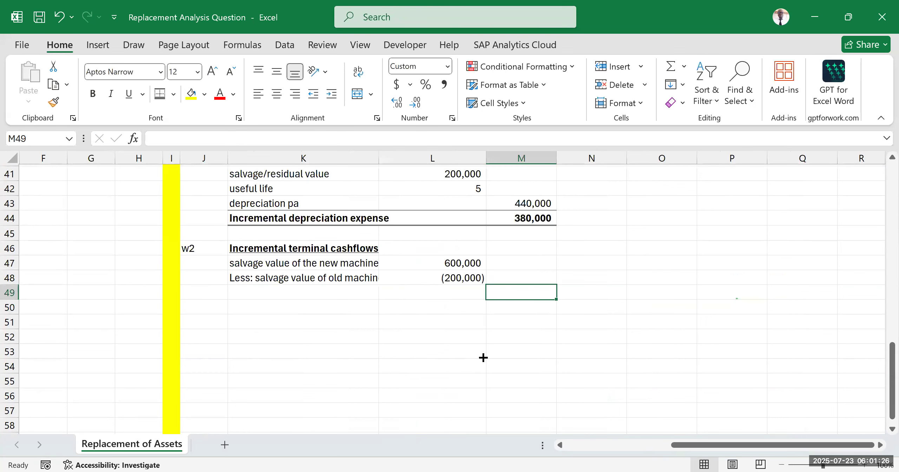
{"action": "left_click", "coordinate": [605, 279]}
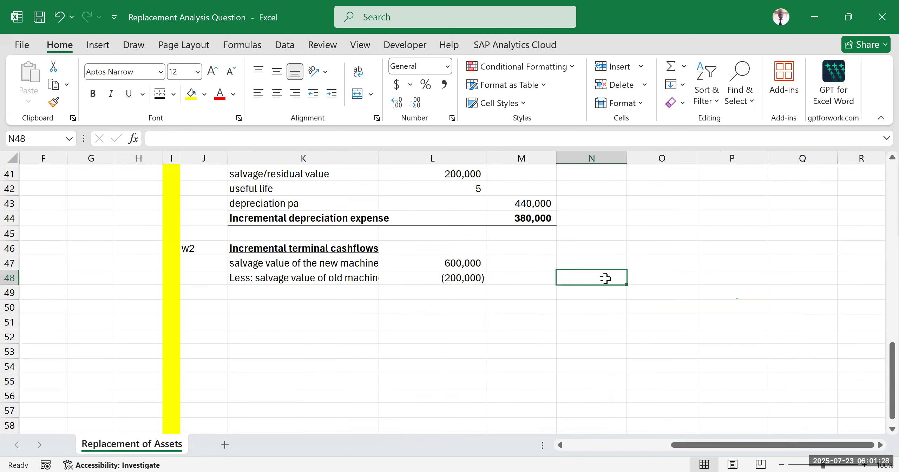
Step: Enter the label "incremental salvage value" in K49 below the two salvage value rows
{"action": "left_click", "coordinate": [307, 294]}
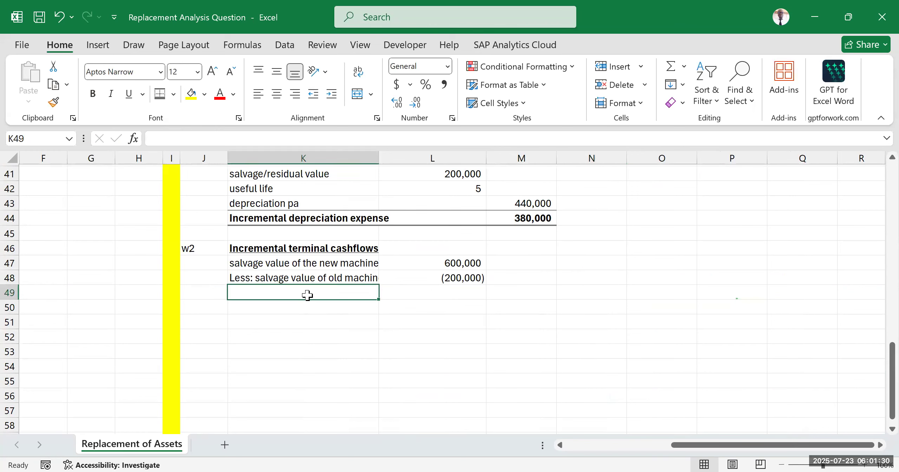
{"action": "type", "text": "incremental salvage value"}
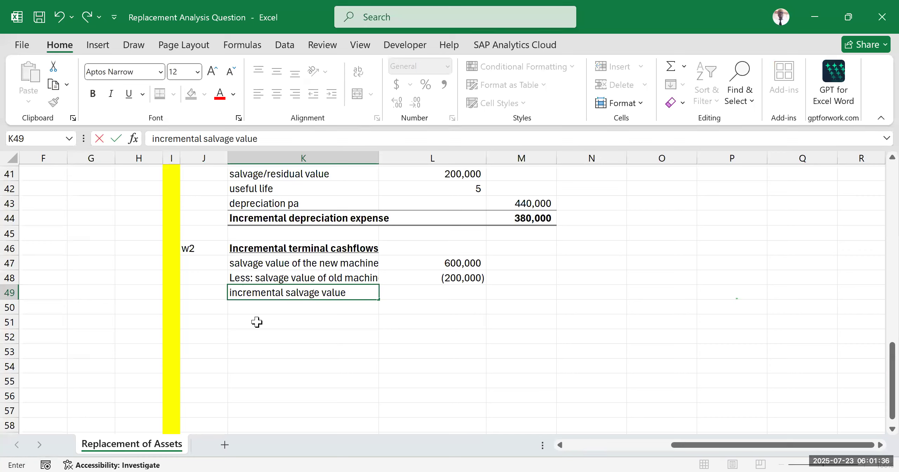
{"action": "left_click", "coordinate": [598, 380]}
Step: Try to compute the incremental salvage value in M49 with the range formula =L47:L48, and undo the entry
{"action": "left_click", "coordinate": [519, 292]}
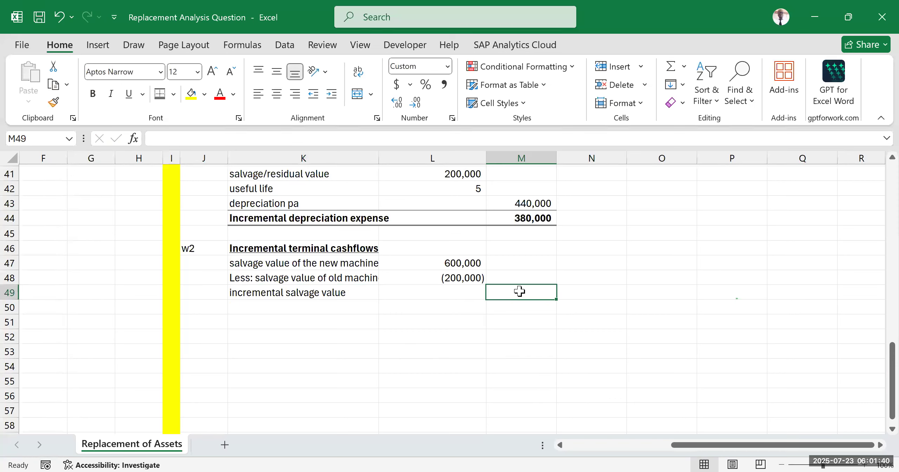
{"action": "type", "text": "="}
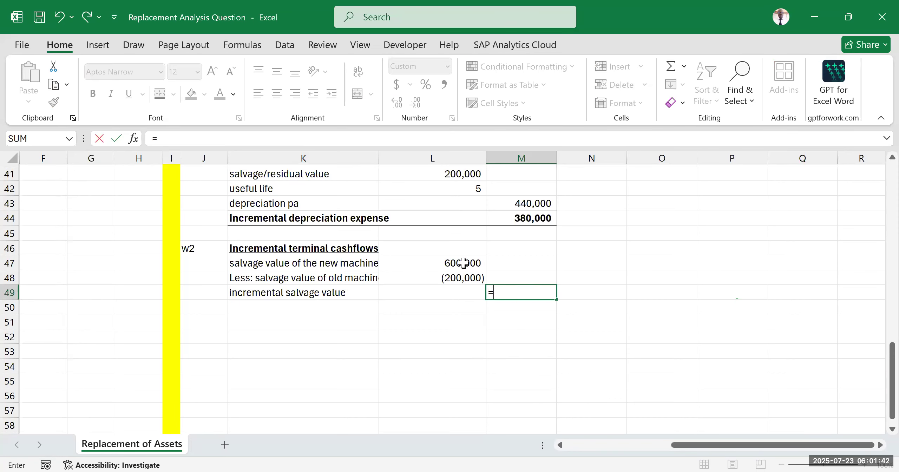
{"action": "left_click_drag", "start_coordinate": [463, 263], "coordinate": [462, 276]}
{"action": "key", "text": "Return"}
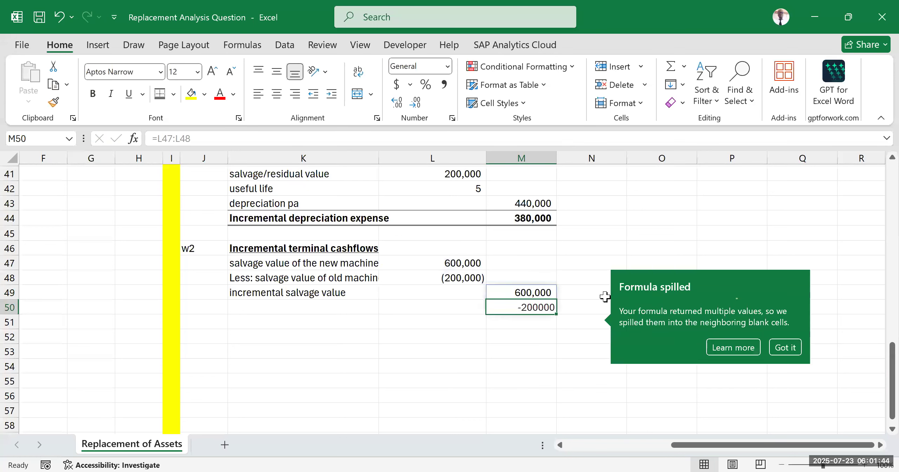
{"action": "left_click", "coordinate": [558, 336]}
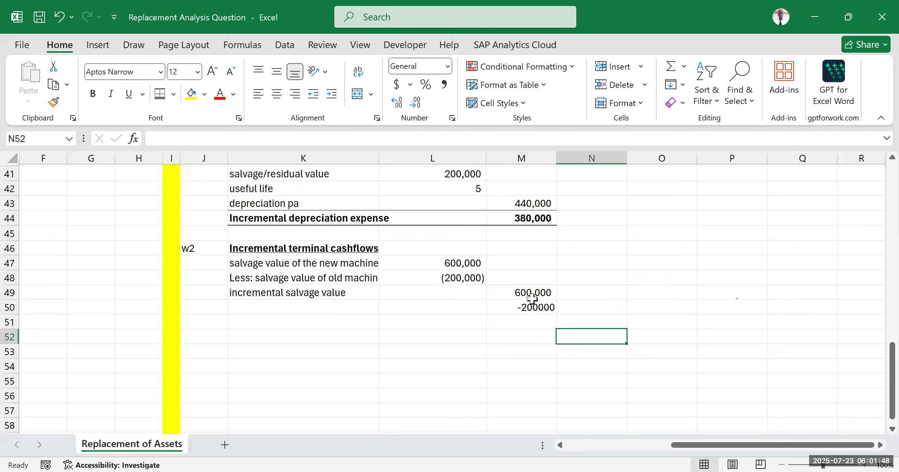
{"action": "key", "text": "ctrl+z"}
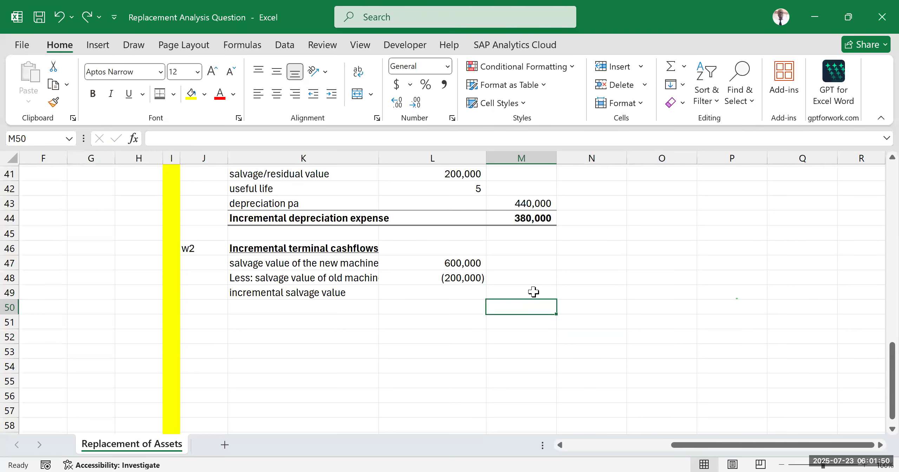
Step: Calculate the incremental salvage value in M49 with the formula =L47+L48
{"action": "type", "text": "="}
{"action": "left_click", "coordinate": [463, 263]}
{"action": "type", "text": "+"}
{"action": "left_click", "coordinate": [461, 281]}
{"action": "key", "text": "Return"}
{"action": "left_click", "coordinate": [638, 259]}
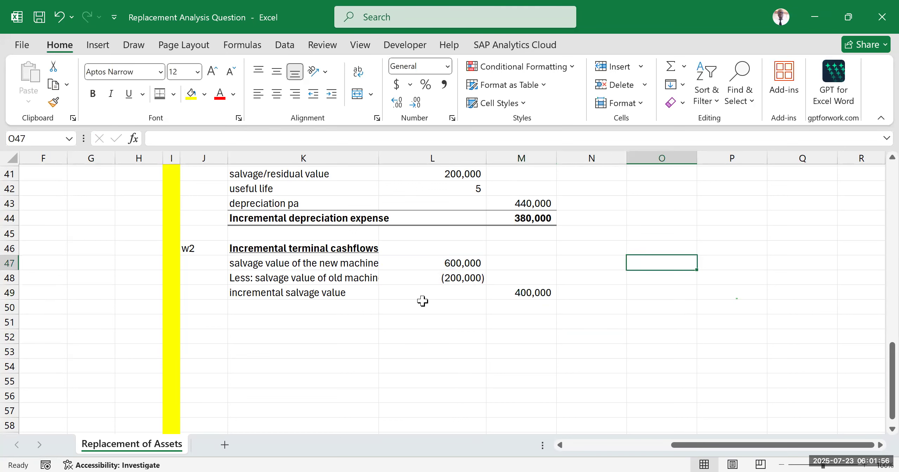
Step: Add top and bottom borders across K49:M49 and capitalise the label in K49 as "Incremental salvage value"
{"action": "left_click_drag", "start_coordinate": [290, 294], "coordinate": [518, 293]}
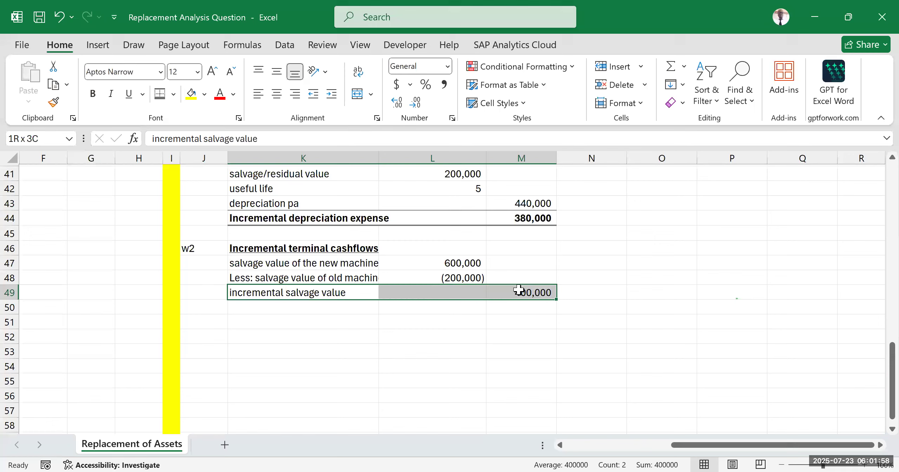
{"action": "left_click", "coordinate": [160, 96]}
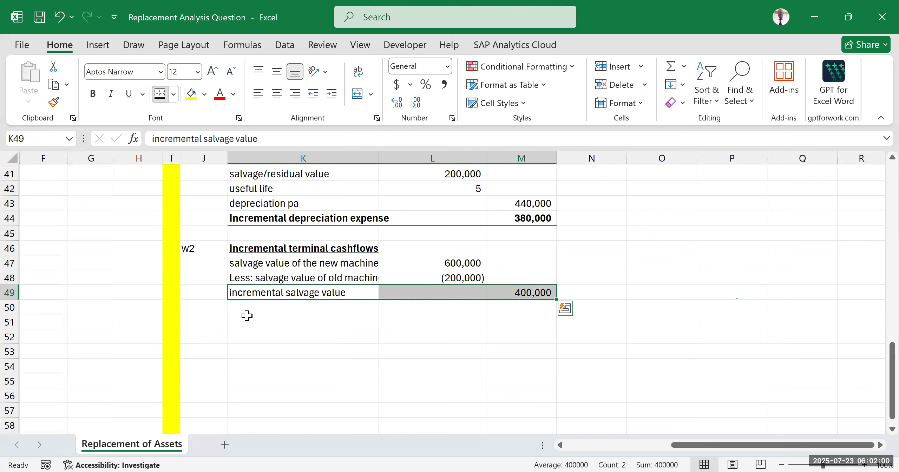
{"action": "double_click", "coordinate": [233, 292]}
{"action": "type", "text": "I"}
{"action": "key", "text": "Delete"}
{"action": "left_click", "coordinate": [427, 354]}
Step: Make the incremental salvage value row K49:M49 bold
{"action": "left_click_drag", "start_coordinate": [333, 295], "coordinate": [537, 294]}
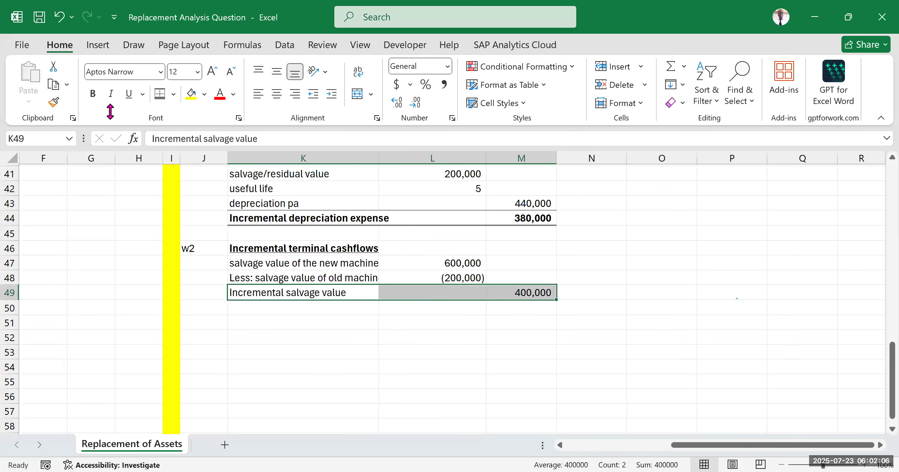
{"action": "left_click", "coordinate": [93, 93]}
{"action": "left_click", "coordinate": [730, 275]}
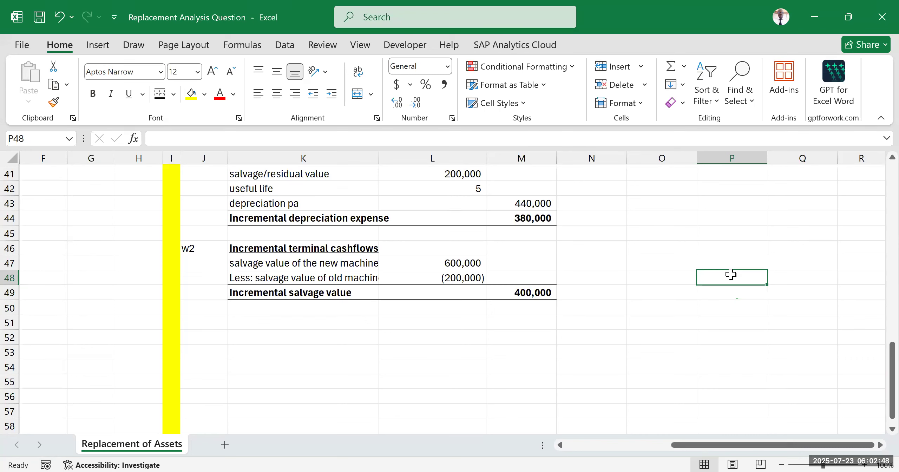
{"action": "left_click", "coordinate": [624, 311]}
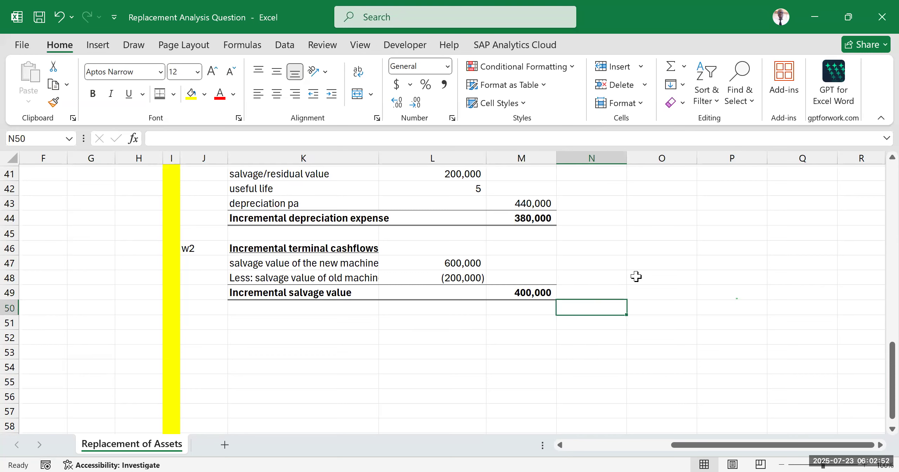
{"action": "left_click", "coordinate": [325, 249]}
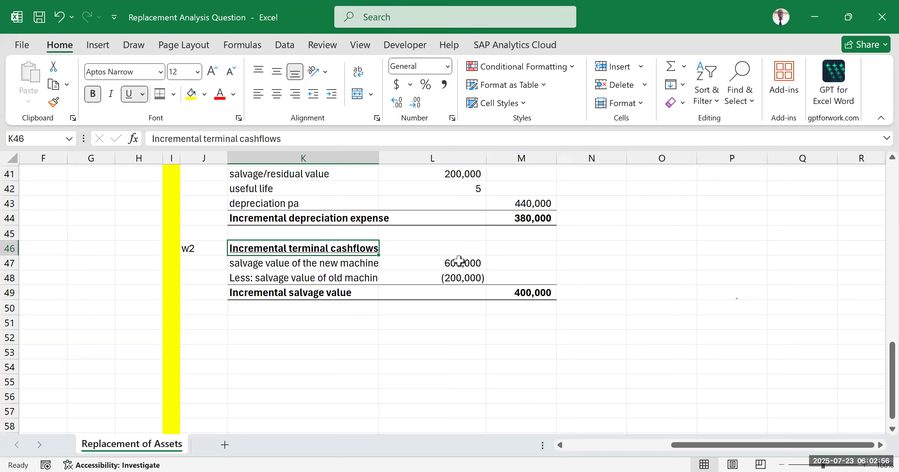
{"action": "left_click", "coordinate": [402, 258]}
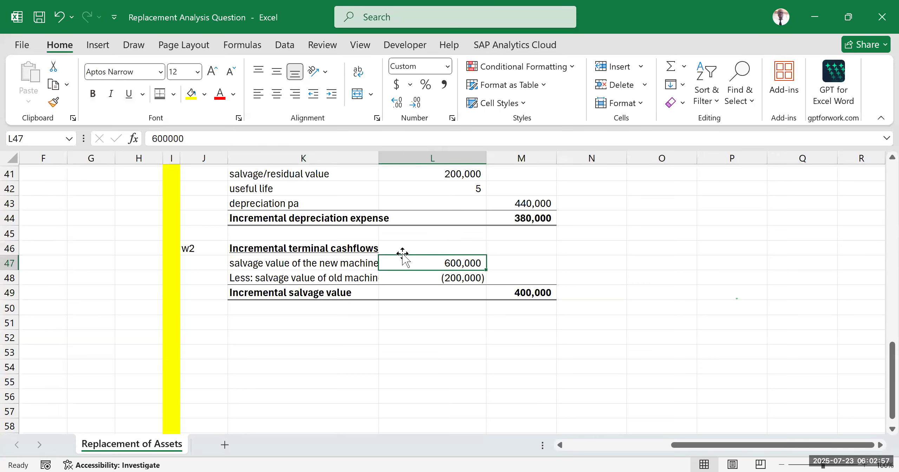
{"action": "left_click", "coordinate": [401, 322]}
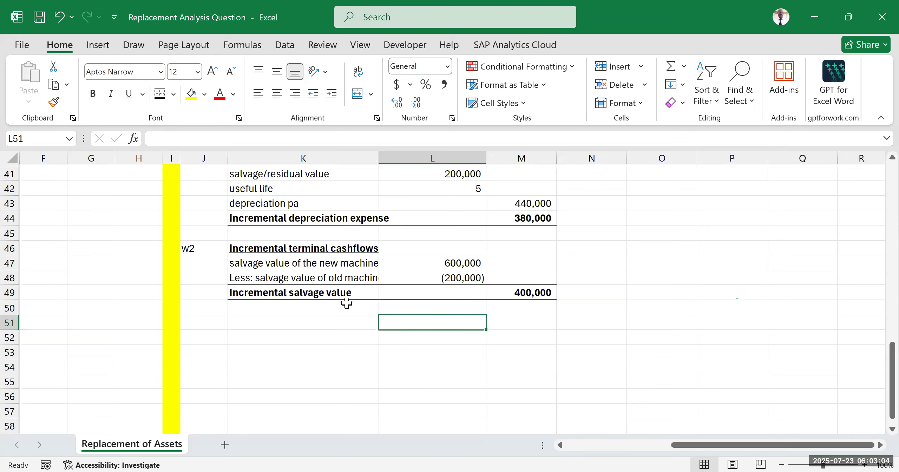
Step: Widen column K so that the label "Less: salvage value of old machine" fits in its cell
{"action": "left_click_drag", "start_coordinate": [378, 158], "coordinate": [387, 197]}
{"action": "left_click", "coordinate": [249, 280]}
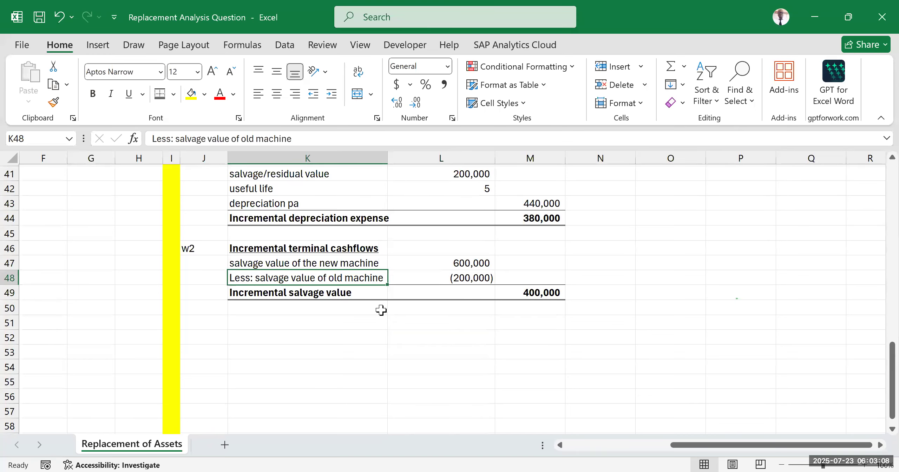
{"action": "left_click", "coordinate": [591, 276]}
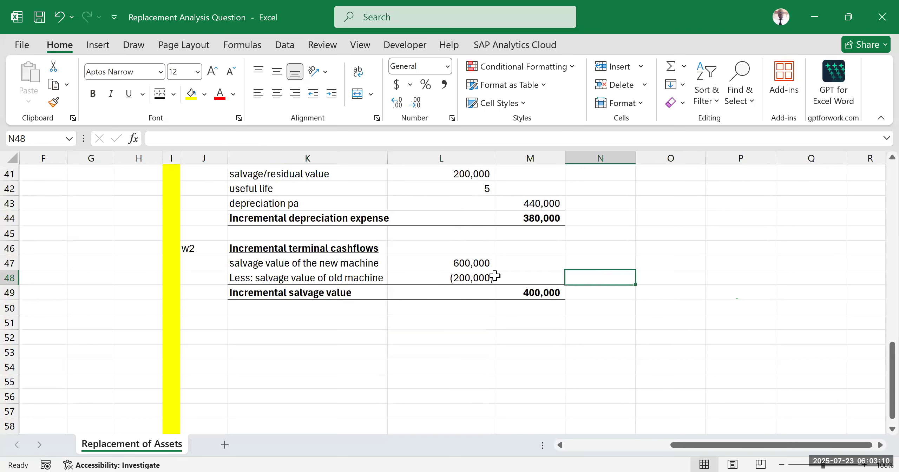
{"action": "left_click_drag", "start_coordinate": [337, 260], "coordinate": [492, 276]}
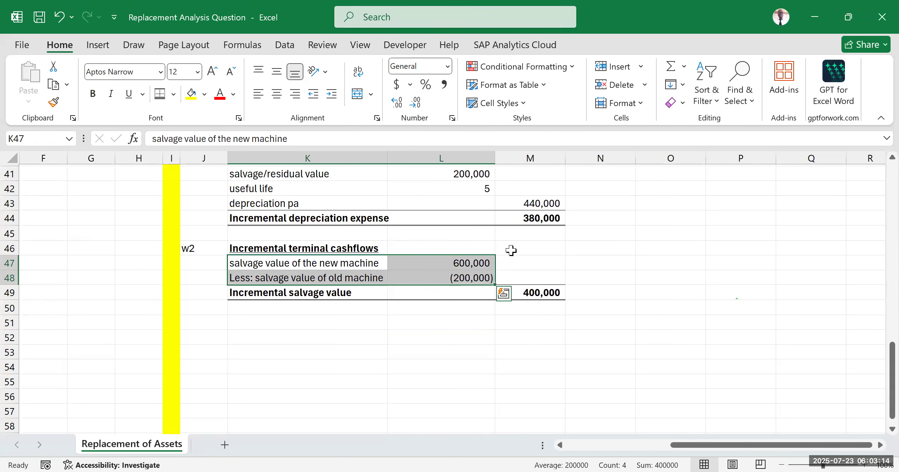
{"action": "left_click", "coordinate": [604, 351]}
{"action": "left_click", "coordinate": [597, 279]}
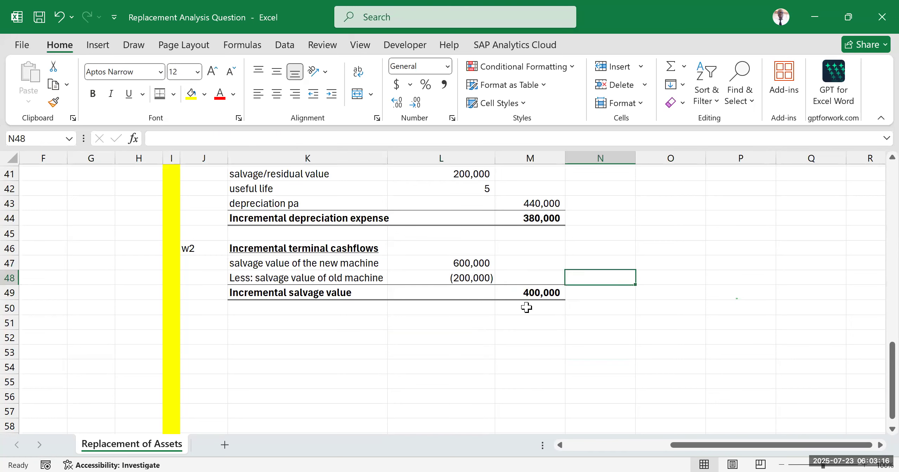
{"action": "left_click", "coordinate": [357, 293]}
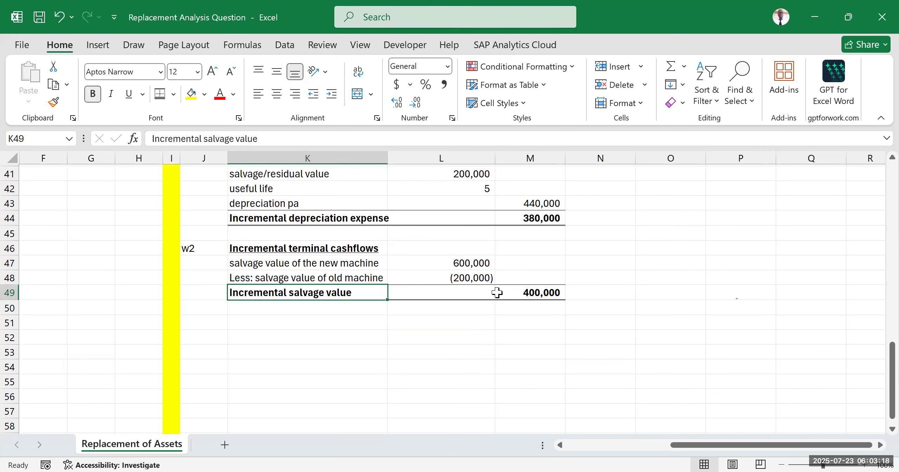
{"action": "left_click", "coordinate": [529, 292]}
Step: Append the working reference "-w2" to the "Incremental terminal cashflows" label in K20
{"action": "scroll", "coordinate": [645, 297], "scroll_direction": "up", "scroll_amount": 2}
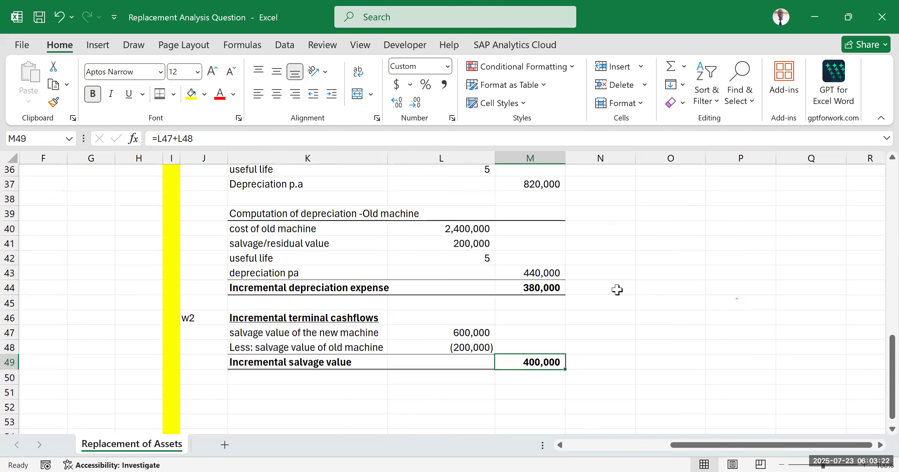
{"action": "left_click", "coordinate": [657, 259]}
{"action": "scroll", "coordinate": [662, 316], "scroll_direction": "up", "scroll_amount": 8}
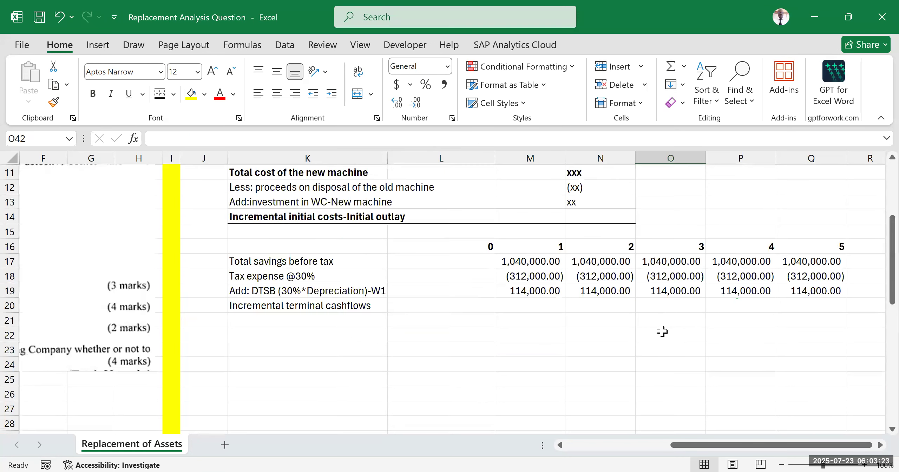
{"action": "left_click", "coordinate": [799, 304]}
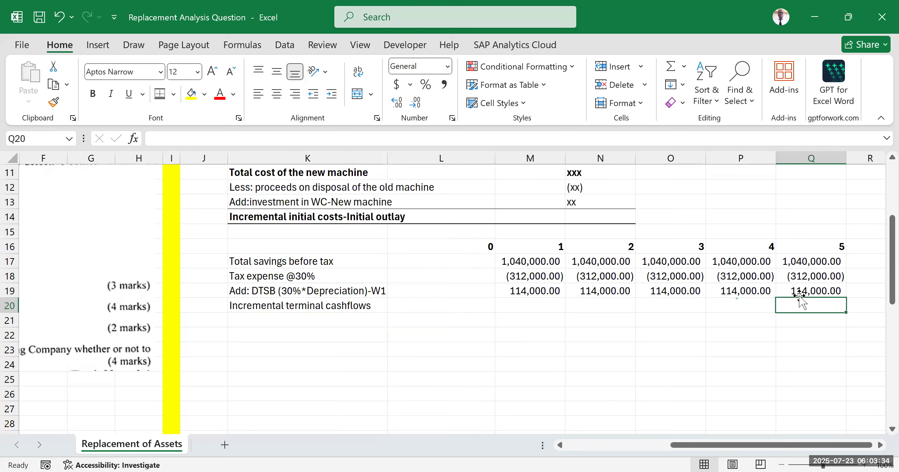
{"action": "left_click", "coordinate": [375, 307]}
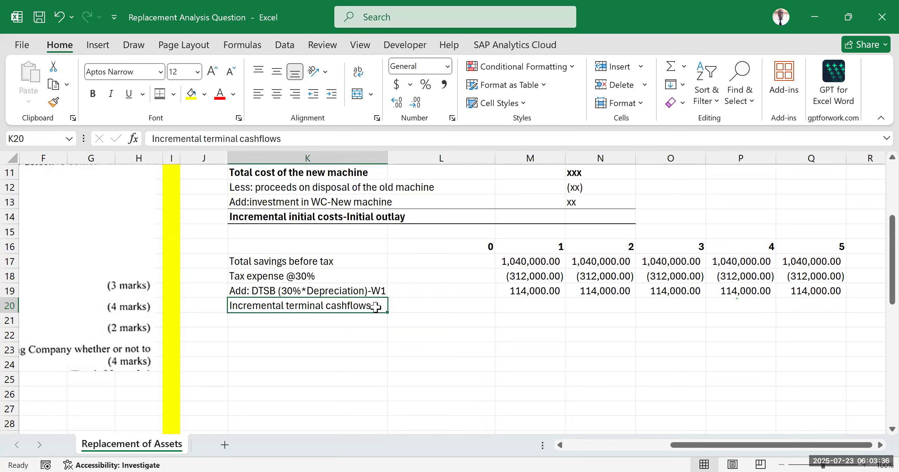
{"action": "double_click", "coordinate": [375, 306]}
{"action": "type", "text": "-w2"}
{"action": "left_click", "coordinate": [446, 351]}
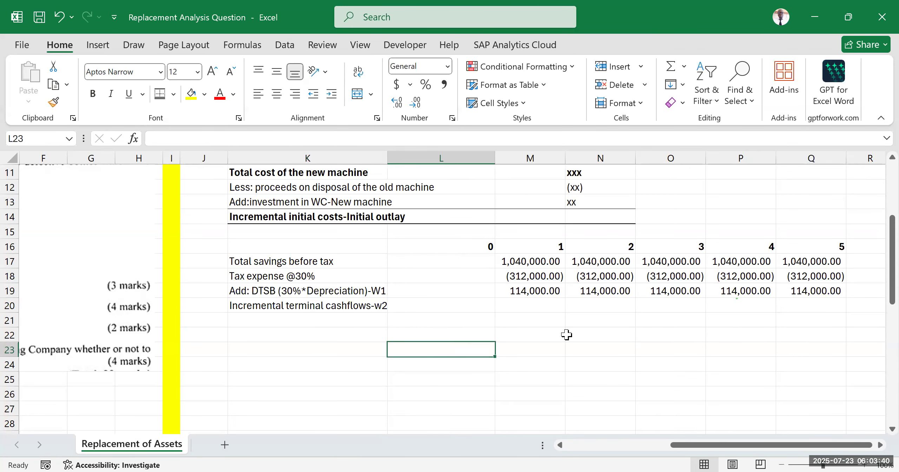
Step: Link the year 5 incremental terminal cashflow in Q20 to the incremental salvage value with the formula =M49
{"action": "left_click", "coordinate": [814, 305]}
{"action": "type", "text": "="}
{"action": "scroll", "coordinate": [451, 314], "scroll_direction": "down", "scroll_amount": 2}
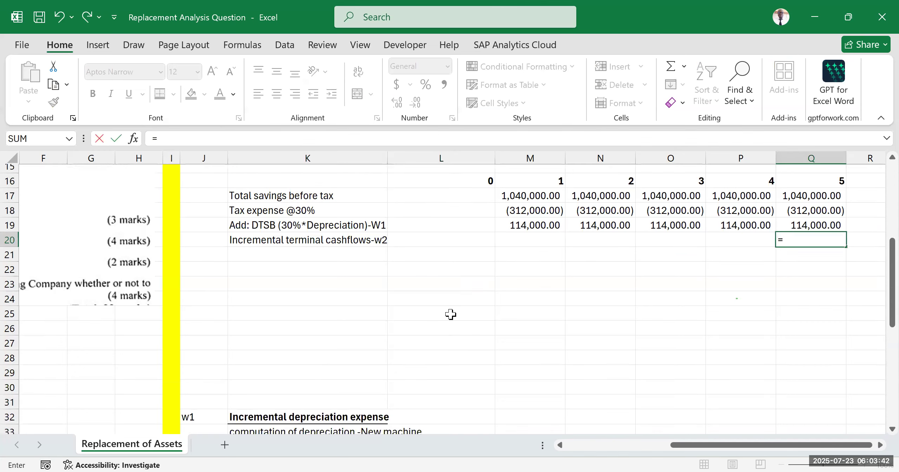
{"action": "scroll", "coordinate": [451, 314], "scroll_direction": "down", "scroll_amount": 9}
{"action": "left_click", "coordinate": [538, 293]}
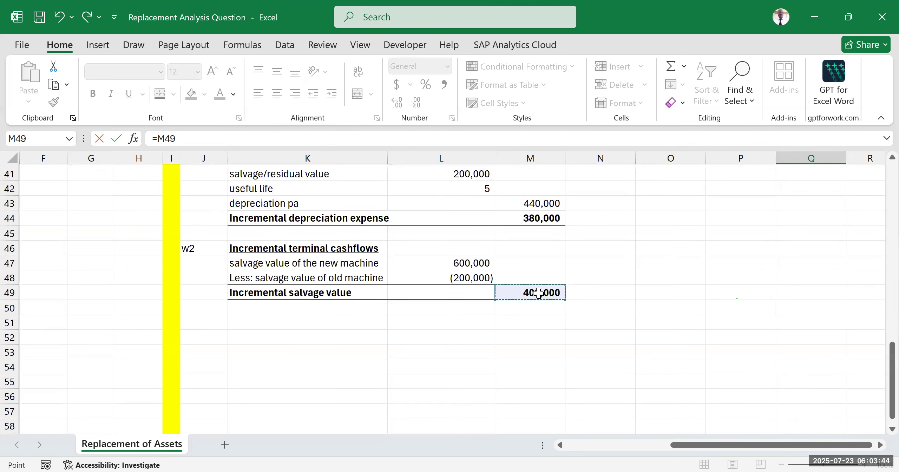
{"action": "key", "text": "Return"}
{"action": "scroll", "coordinate": [538, 292], "scroll_direction": "up", "scroll_amount": 10}
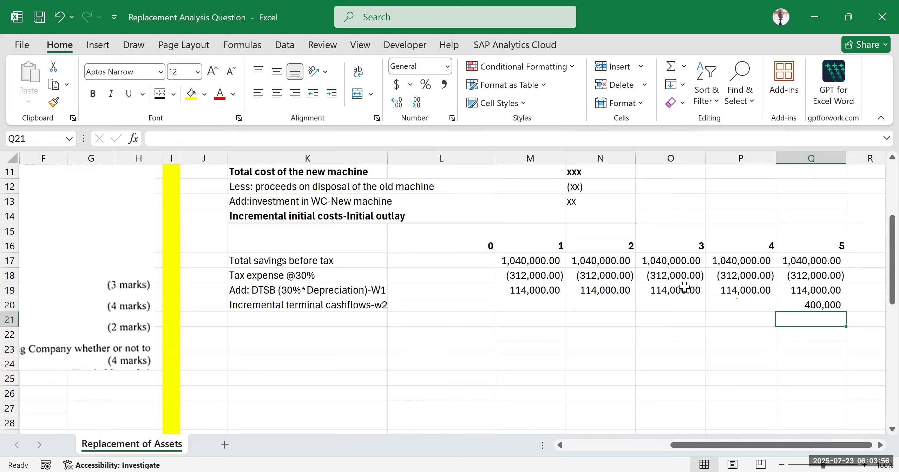
{"action": "left_click_drag", "start_coordinate": [478, 245], "coordinate": [468, 306]}
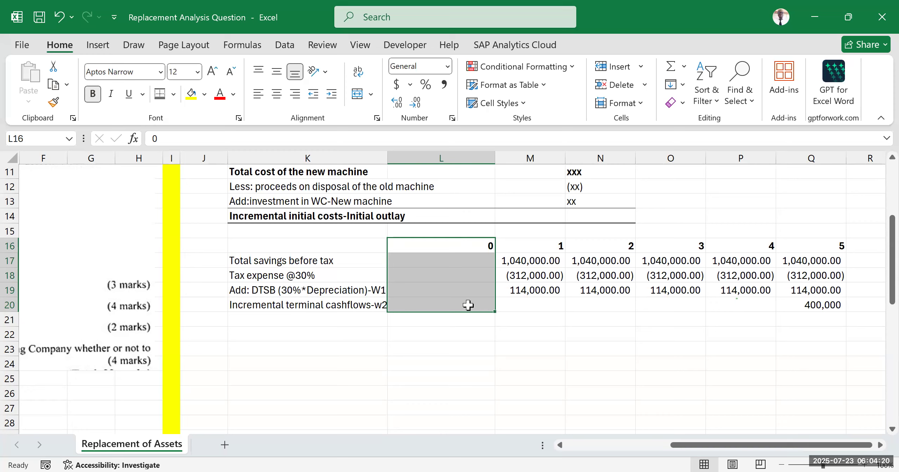
{"action": "left_click", "coordinate": [510, 358]}
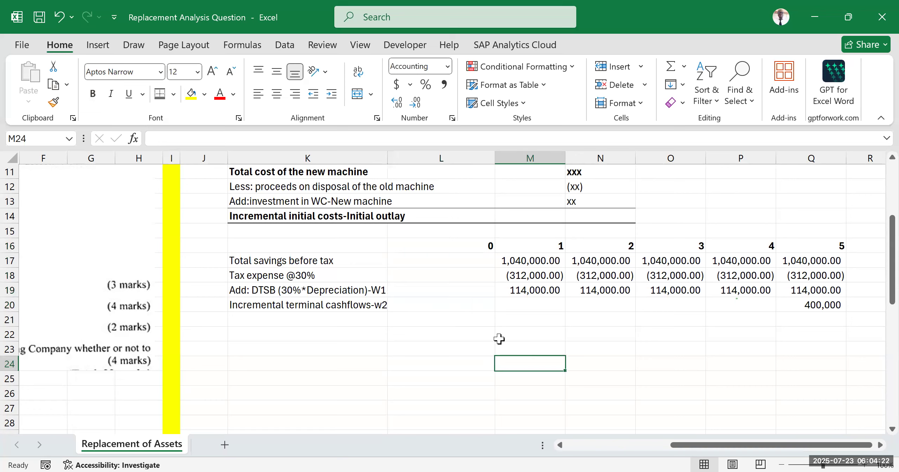
{"action": "left_click", "coordinate": [326, 35]}
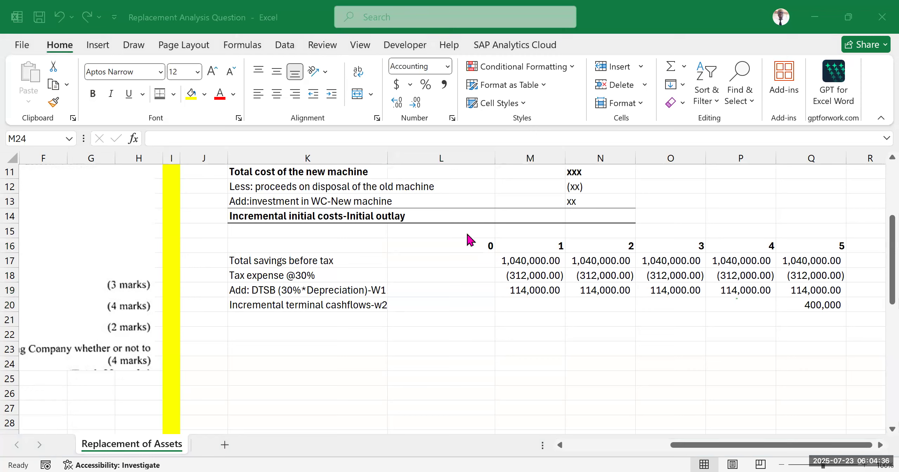
{"action": "left_click", "coordinate": [502, 348]}
Step: Move the incremental salvage value row from K49:M49 down to K52:M52 to free rows in working w2
{"action": "scroll", "coordinate": [427, 337], "scroll_direction": "down", "scroll_amount": 3}
{"action": "scroll", "coordinate": [427, 336], "scroll_direction": "down", "scroll_amount": 7}
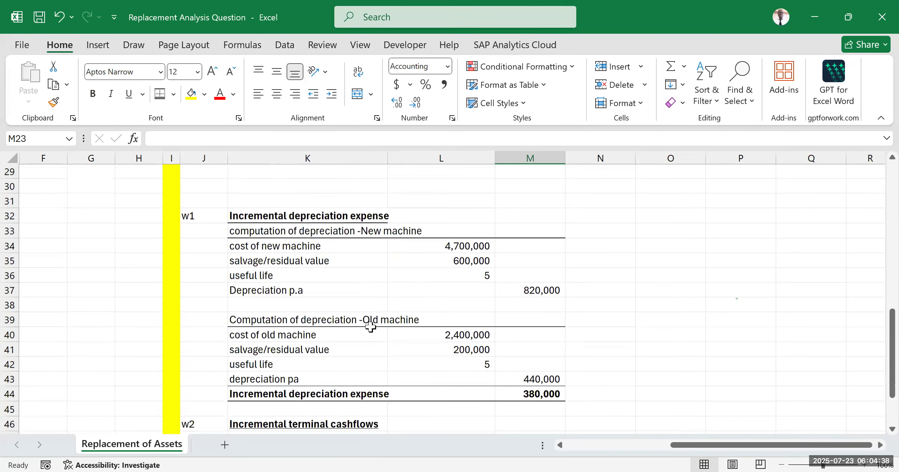
{"action": "left_click_drag", "start_coordinate": [254, 294], "coordinate": [544, 293]}
{"action": "left_click_drag", "start_coordinate": [414, 301], "coordinate": [418, 333]}
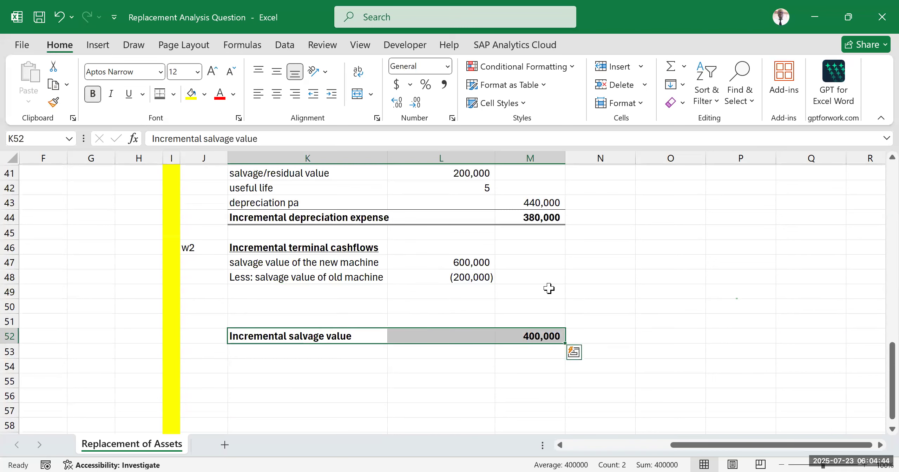
{"action": "left_click", "coordinate": [599, 277]}
{"action": "left_click", "coordinate": [725, 247]}
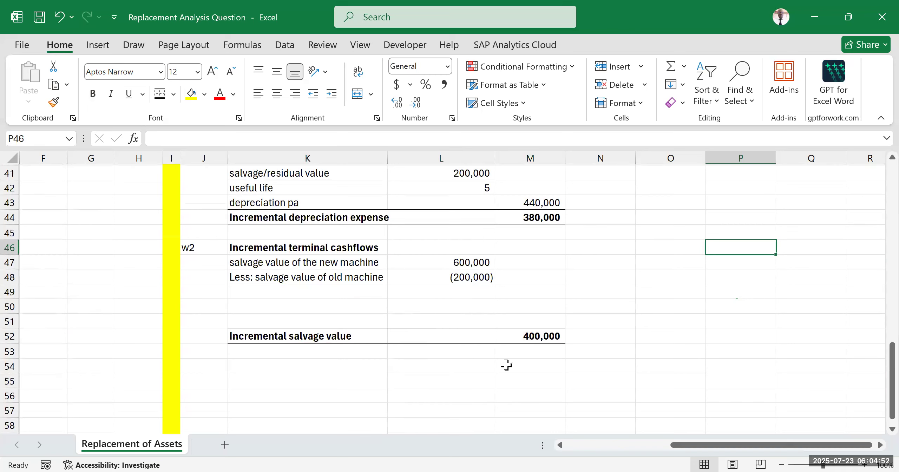
{"action": "left_click", "coordinate": [455, 304]}
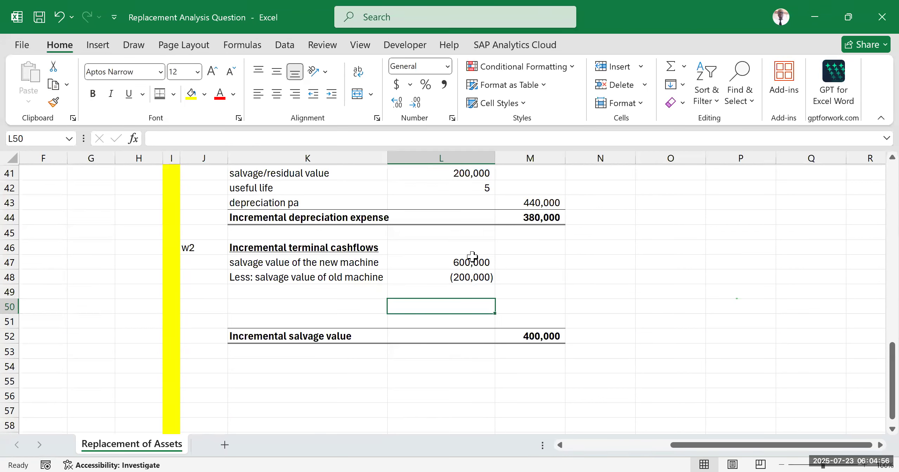
{"action": "left_click", "coordinate": [460, 259]}
{"action": "left_click", "coordinate": [478, 278]}
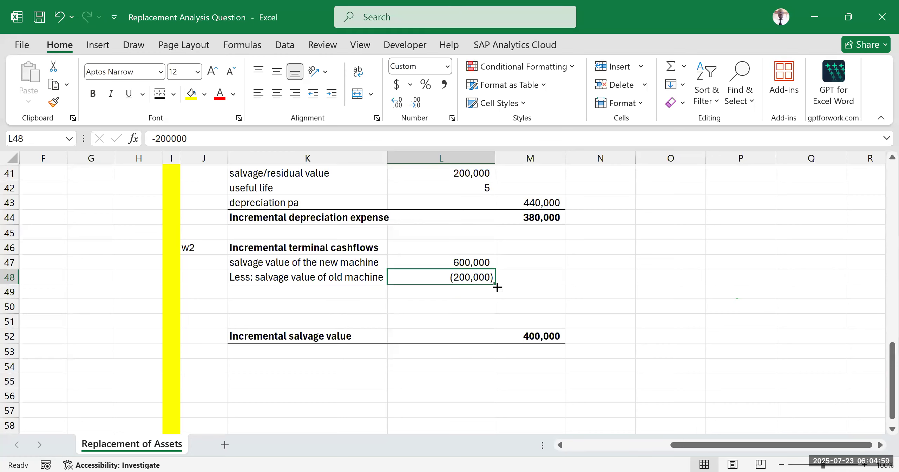
{"action": "left_click", "coordinate": [528, 275]}
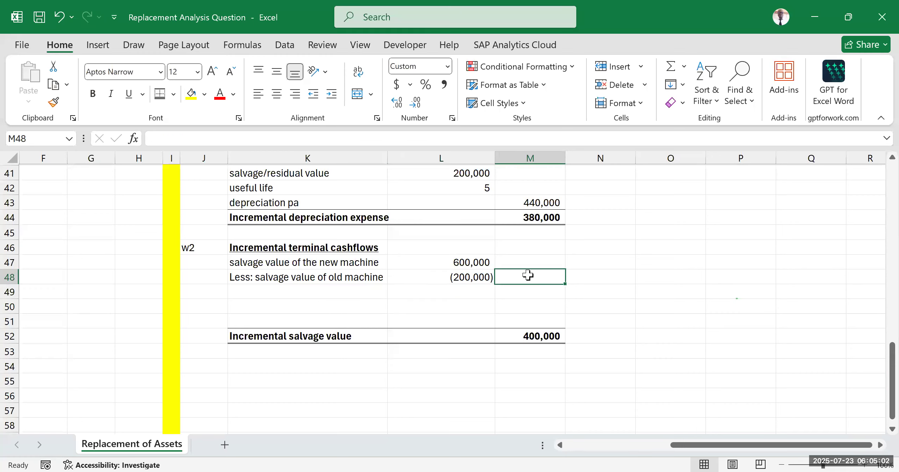
Step: Enter the label "Add:incremental WC" in K49 and make it italic
{"action": "left_click", "coordinate": [268, 290]}
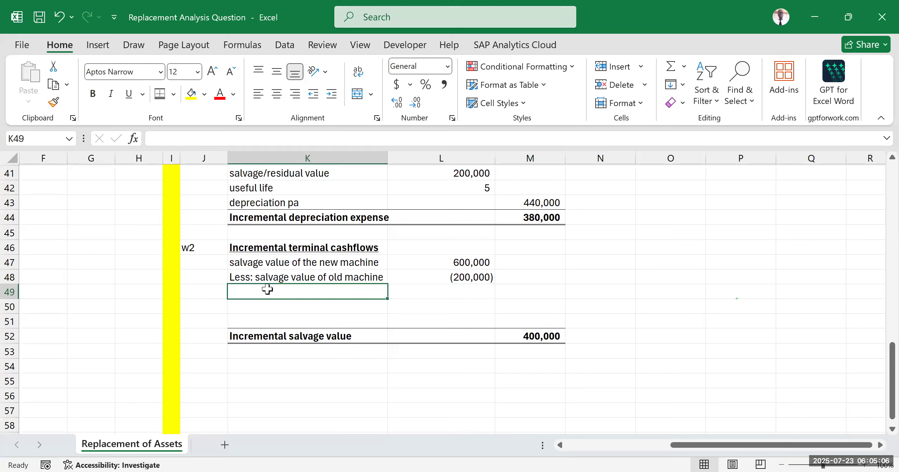
{"action": "type", "text": "A"}
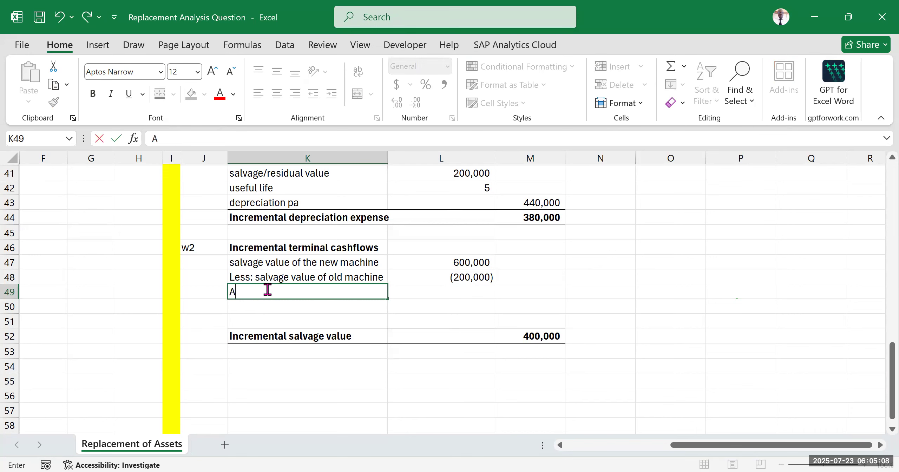
{"action": "type", "text": "dd:incremental WC"}
{"action": "left_click", "coordinate": [755, 300]}
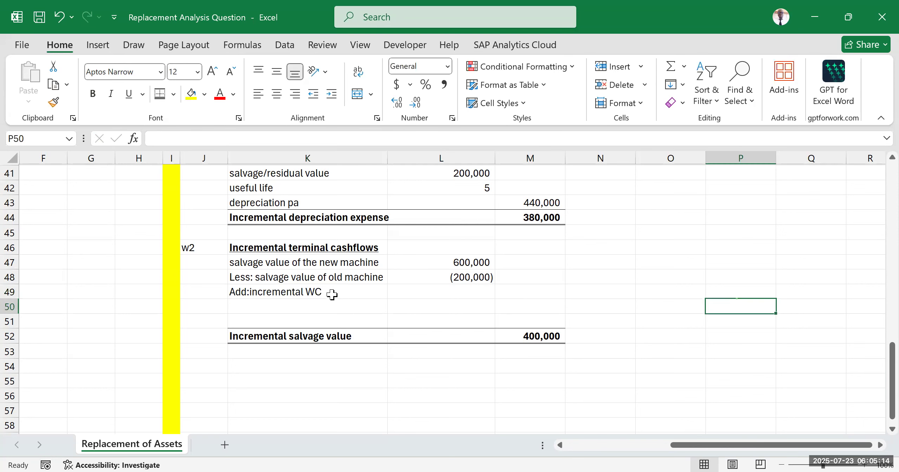
{"action": "left_click", "coordinate": [355, 295]}
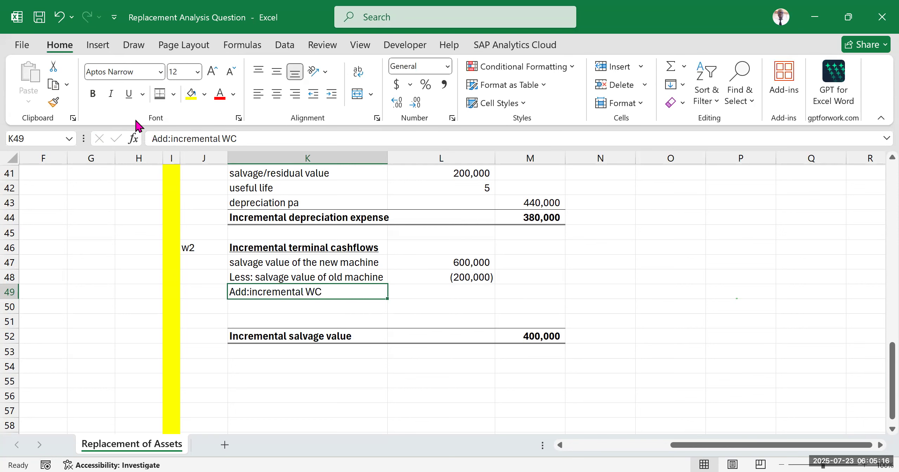
{"action": "left_click", "coordinate": [115, 94]}
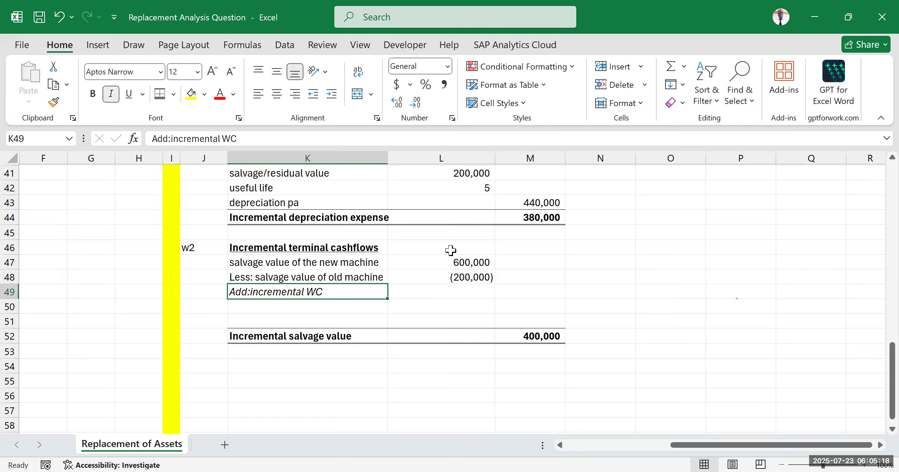
{"action": "left_click", "coordinate": [613, 281]}
{"action": "left_click", "coordinate": [663, 251]}
{"action": "left_click", "coordinate": [660, 305]}
{"action": "left_click", "coordinate": [673, 251]}
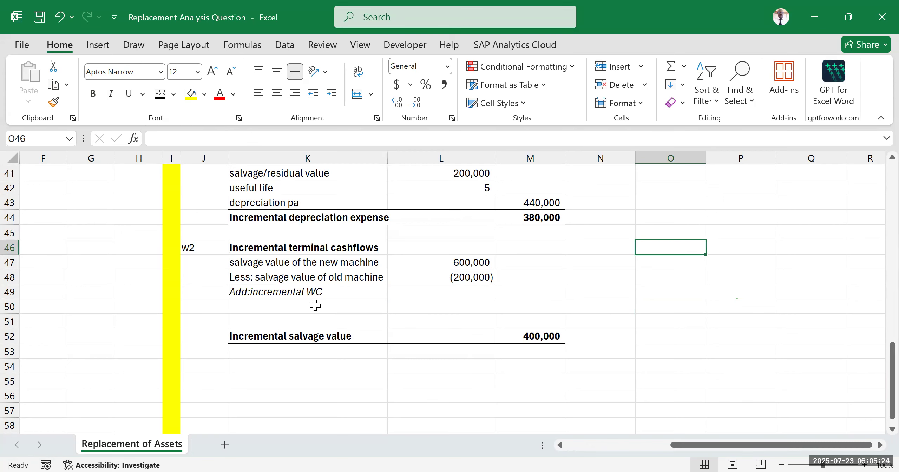
{"action": "left_click", "coordinate": [315, 291]}
{"action": "left_click", "coordinate": [480, 311]}
{"action": "left_click", "coordinate": [659, 275]}
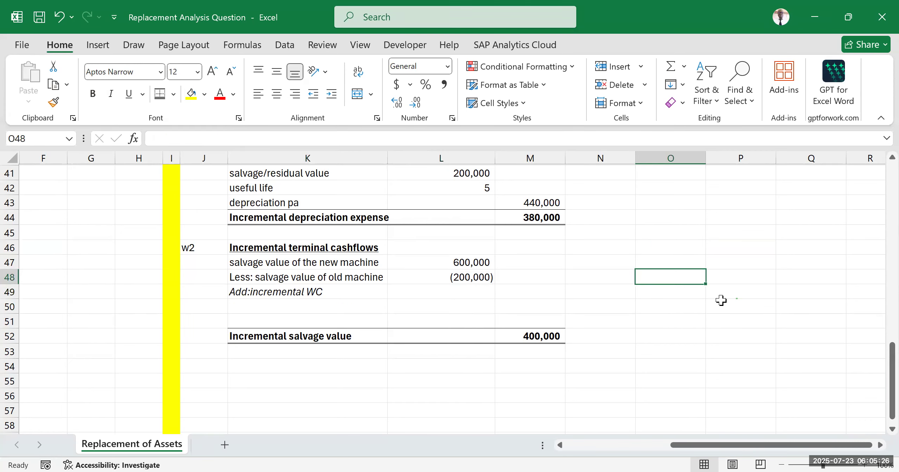
{"action": "left_click", "coordinate": [718, 305]}
{"action": "left_click", "coordinate": [722, 262]}
{"action": "left_click", "coordinate": [722, 320]}
{"action": "left_click", "coordinate": [723, 254]}
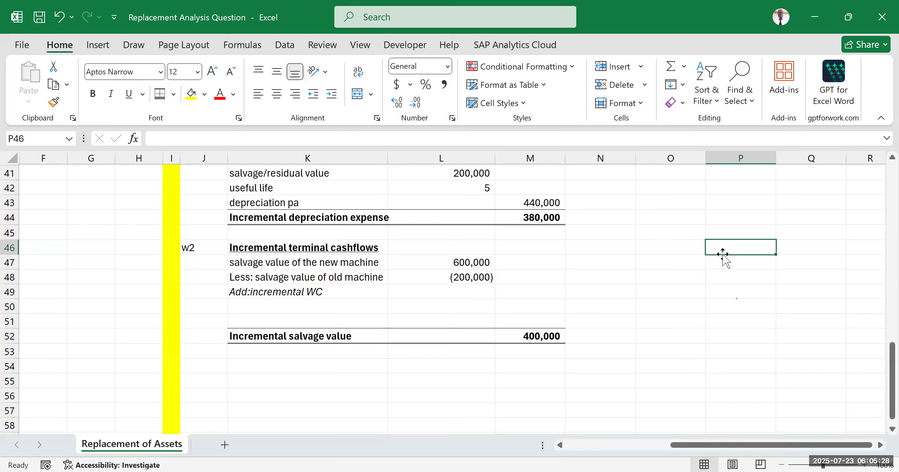
{"action": "left_click", "coordinate": [660, 307]}
{"action": "left_click", "coordinate": [660, 234]}
{"action": "left_click", "coordinate": [633, 277]}
{"action": "left_click", "coordinate": [663, 232]}
{"action": "left_click", "coordinate": [683, 275]}
{"action": "left_click", "coordinate": [756, 220]}
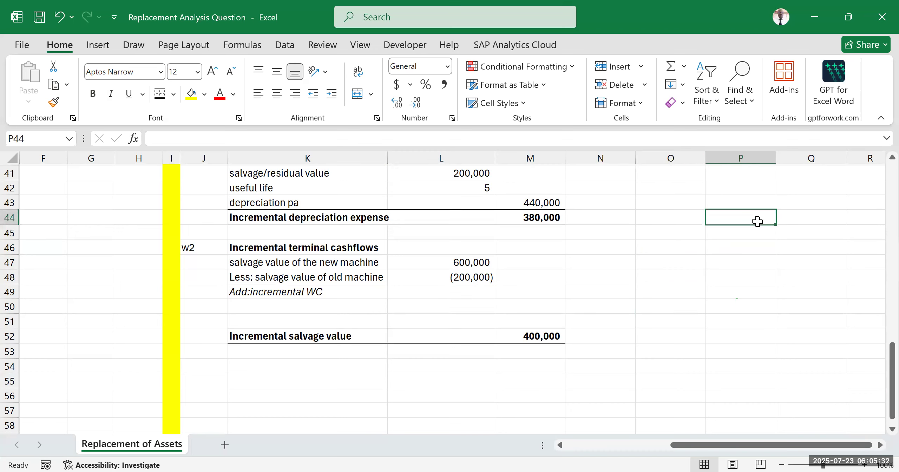
{"action": "left_click", "coordinate": [604, 205]}
{"action": "left_click", "coordinate": [606, 261]}
{"action": "left_click", "coordinate": [617, 196]}
{"action": "left_click", "coordinate": [621, 241]}
{"action": "left_click", "coordinate": [676, 190]}
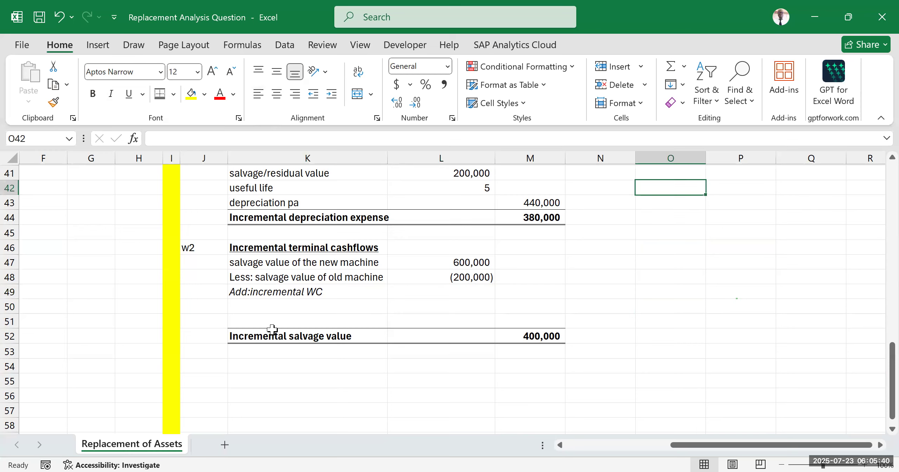
Step: Insert a blank row at row 51, above the incremental salvage value row in working w2
{"action": "left_click", "coordinate": [276, 310]}
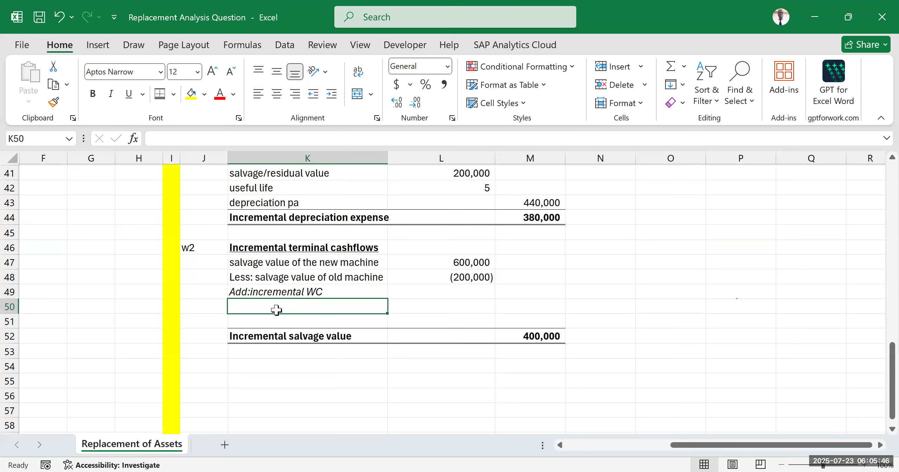
{"action": "left_click", "coordinate": [9, 322]}
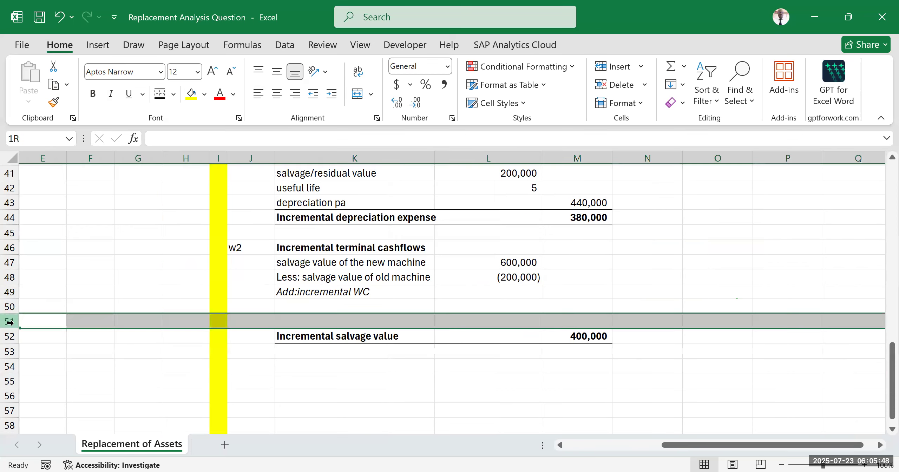
{"action": "key", "text": "ctrl+shift+plus"}
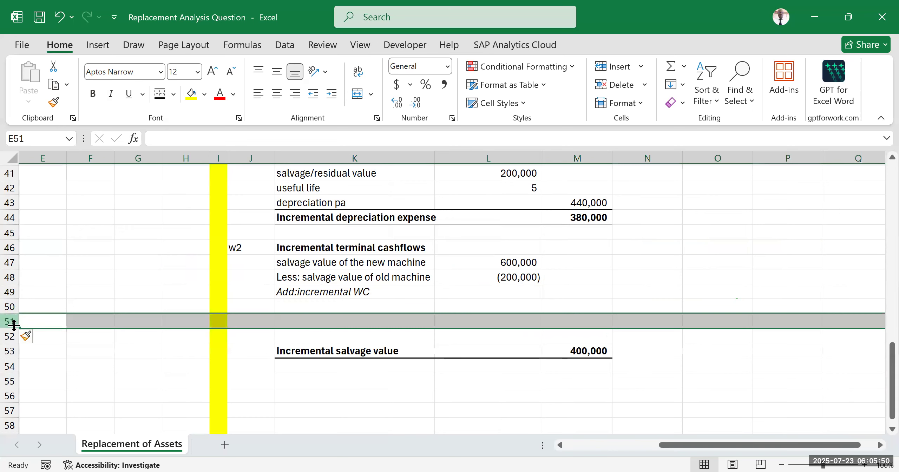
Step: Enter the label "WC of new machine" in K50 with the placeholder "xx" in L50
{"action": "left_click", "coordinate": [299, 307]}
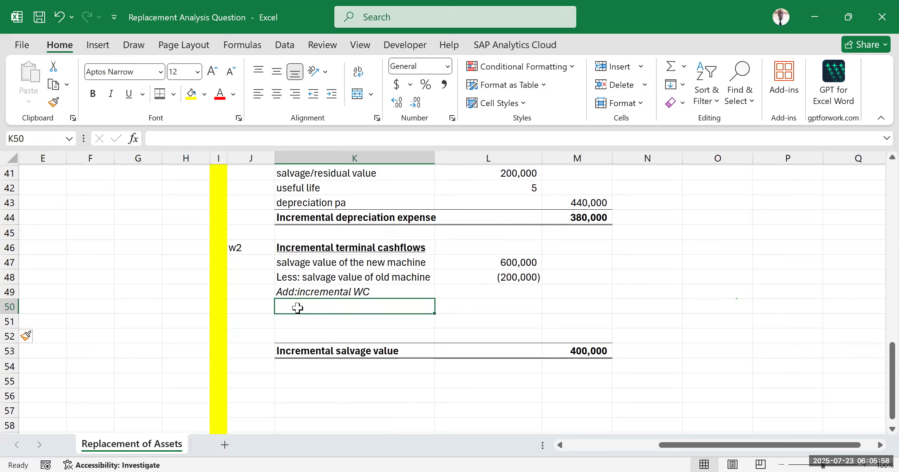
{"action": "type", "text": "WC"}
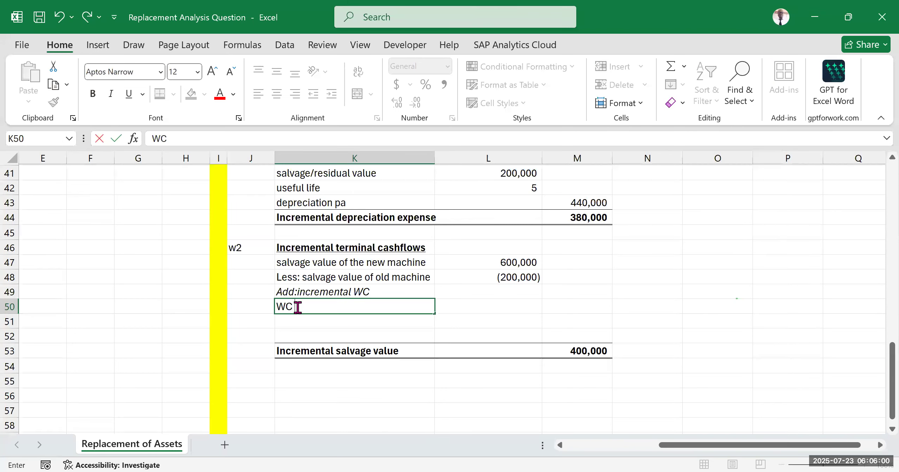
{"action": "type", "text": " of new machine"}
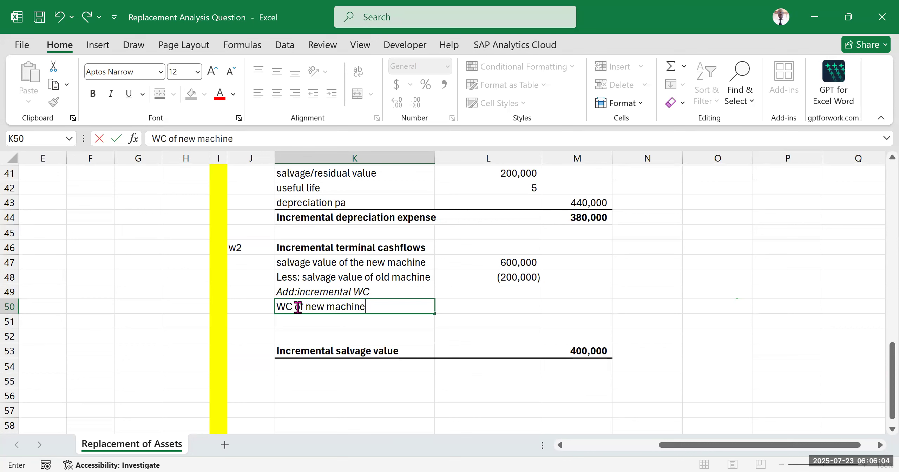
{"action": "left_click", "coordinate": [627, 295]}
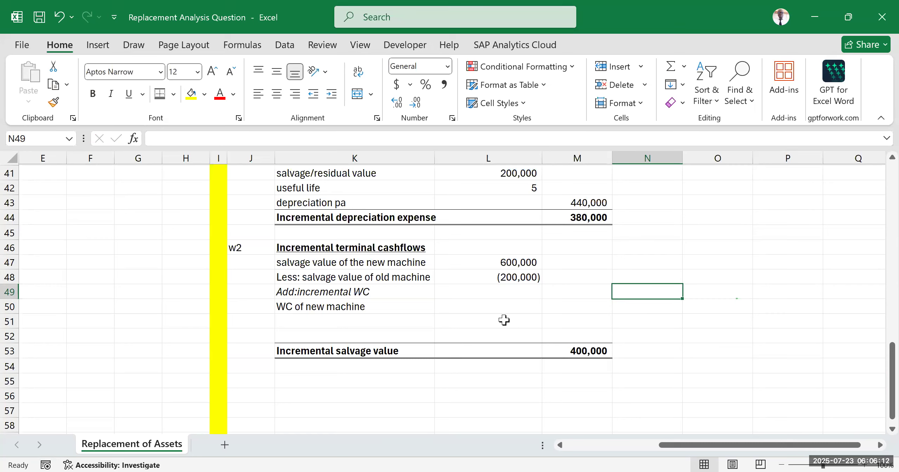
{"action": "left_click", "coordinate": [486, 309]}
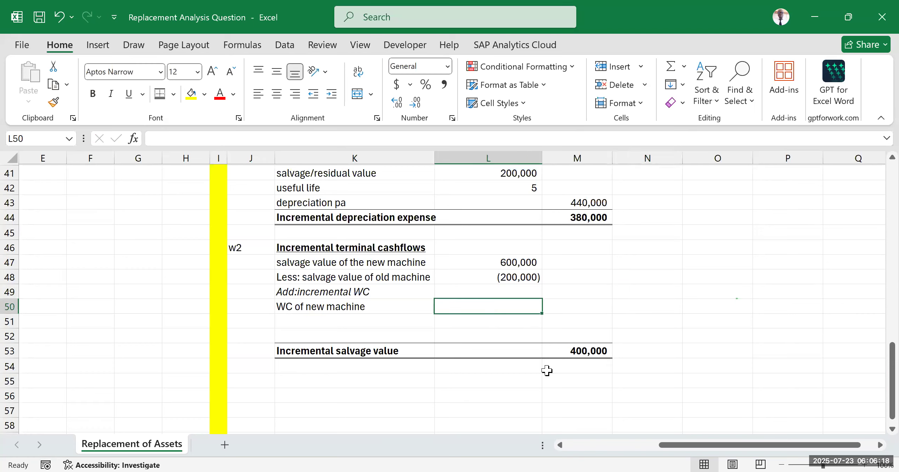
{"action": "type", "text": "xx"}
{"action": "left_click", "coordinate": [693, 332]}
{"action": "left_click", "coordinate": [481, 308]}
{"action": "left_click", "coordinate": [386, 318]}
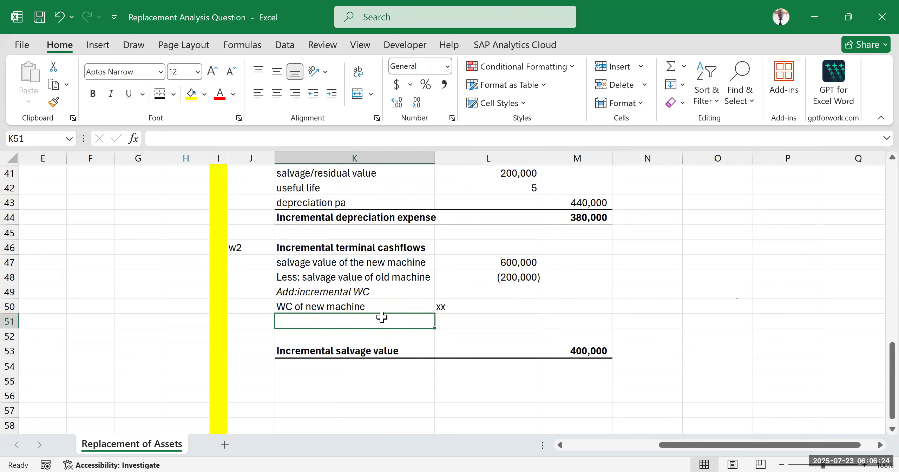
{"action": "left_click", "coordinate": [358, 304]}
{"action": "left_click_drag", "start_coordinate": [357, 304], "coordinate": [447, 307]}
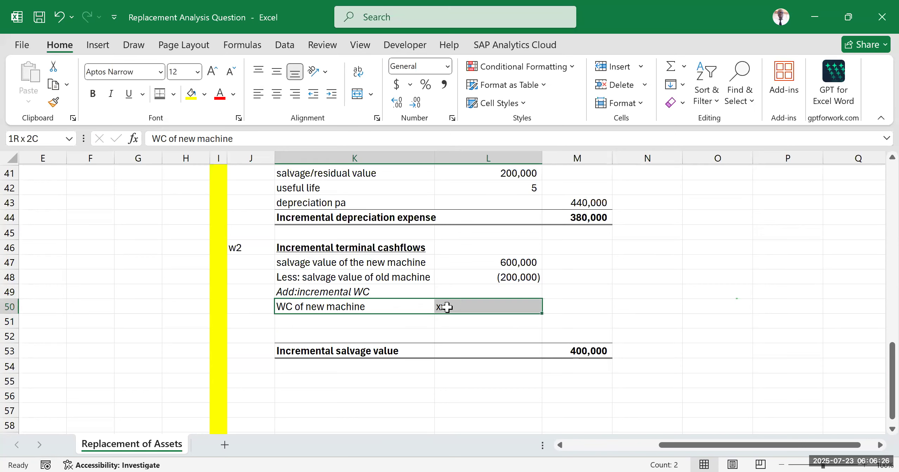
{"action": "left_click", "coordinate": [695, 259]}
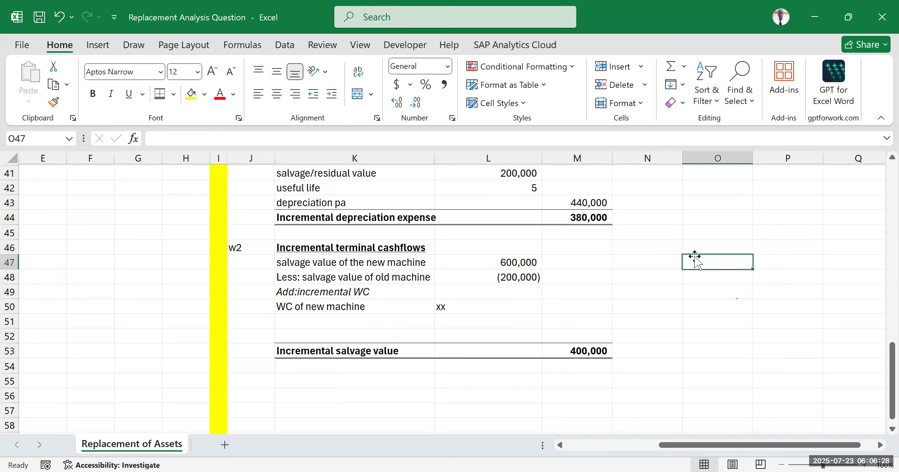
{"action": "left_click_drag", "start_coordinate": [302, 310], "coordinate": [471, 307]}
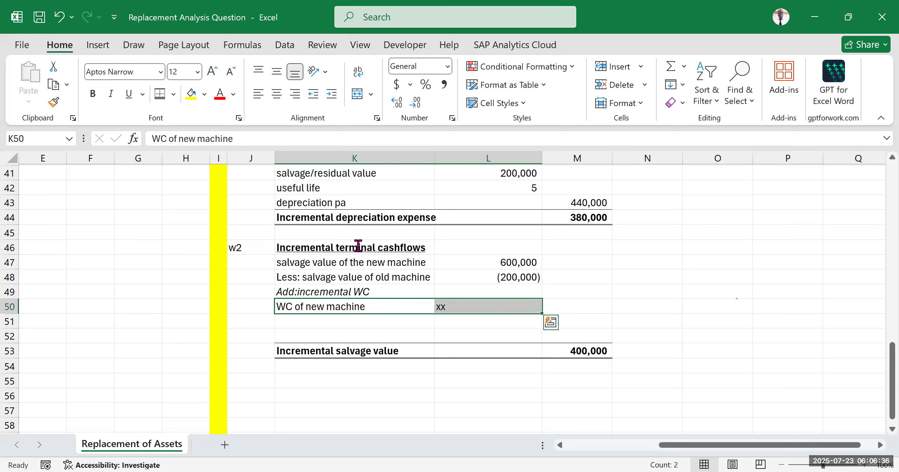
Step: Enter the label "WC of old machine" in K51, below the new machine's working capital line
{"action": "left_click", "coordinate": [284, 322]}
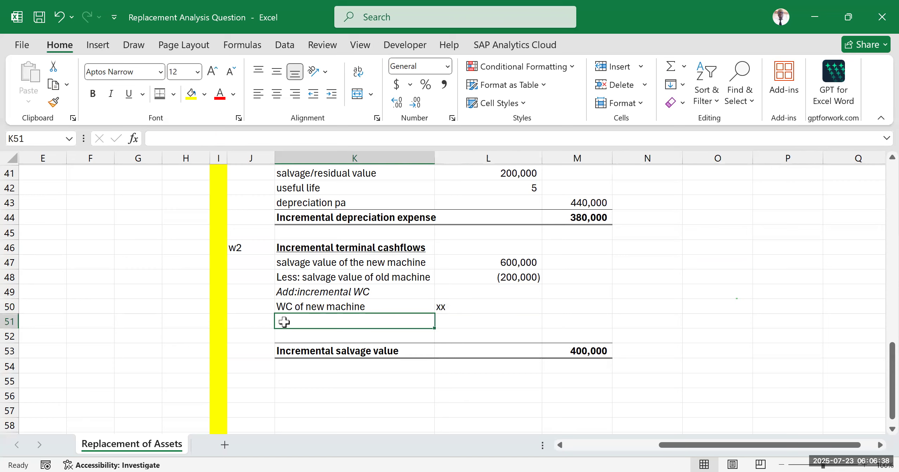
{"action": "type", "text": "wc"}
{"action": "key", "text": "BackSpace"}
{"action": "key", "text": "BackSpace"}
{"action": "type", "text": "WC"}
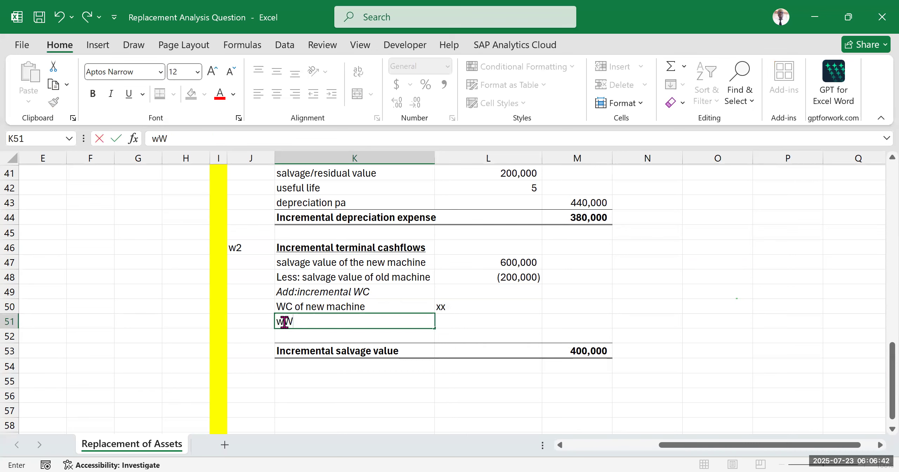
{"action": "key", "text": "BackSpace"}
{"action": "key", "text": "BackSpace"}
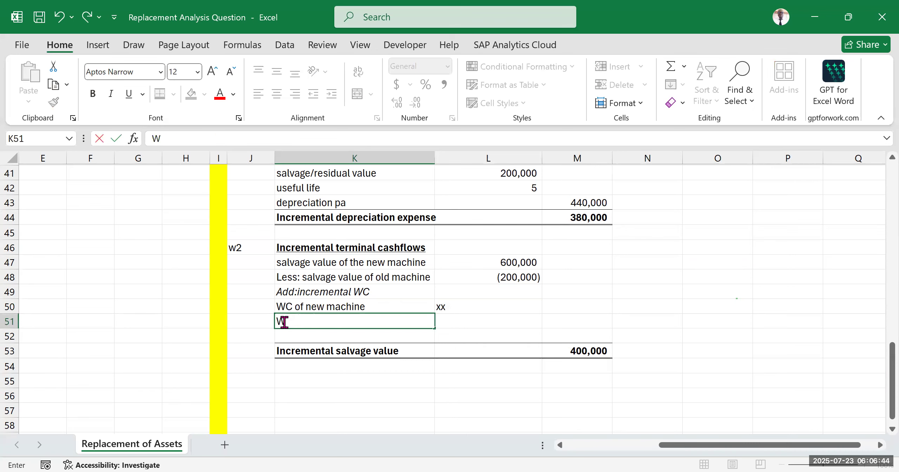
{"action": "type", "text": "c"}
{"action": "key", "text": "BackSpace"}
{"action": "key", "text": "BackSpace"}
{"action": "type", "text": "C"}
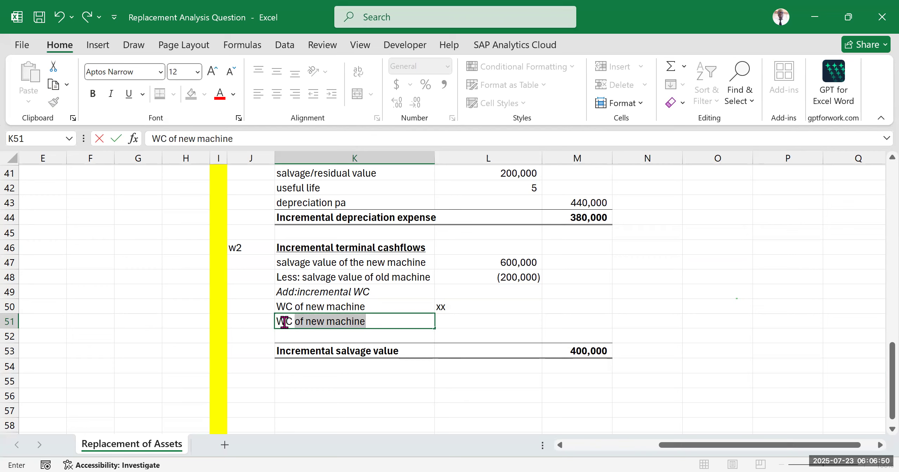
{"action": "left_click", "coordinate": [326, 322]}
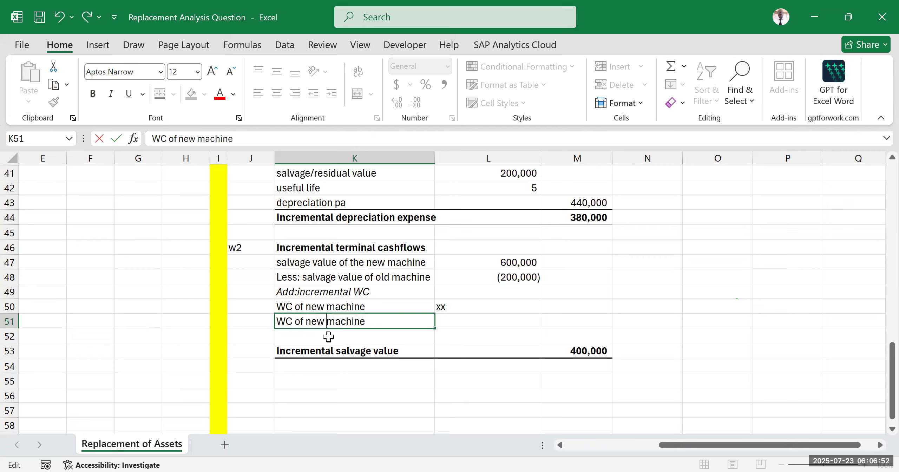
{"action": "key", "text": "BackSpace"}
{"action": "key", "text": "BackSpace"}
{"action": "key", "text": "BackSpace"}
{"action": "type", "text": "old"}
Step: Enter the placeholder "(xx)" in L51 for the old machine's working capital as a deduction
{"action": "left_click", "coordinate": [461, 324]}
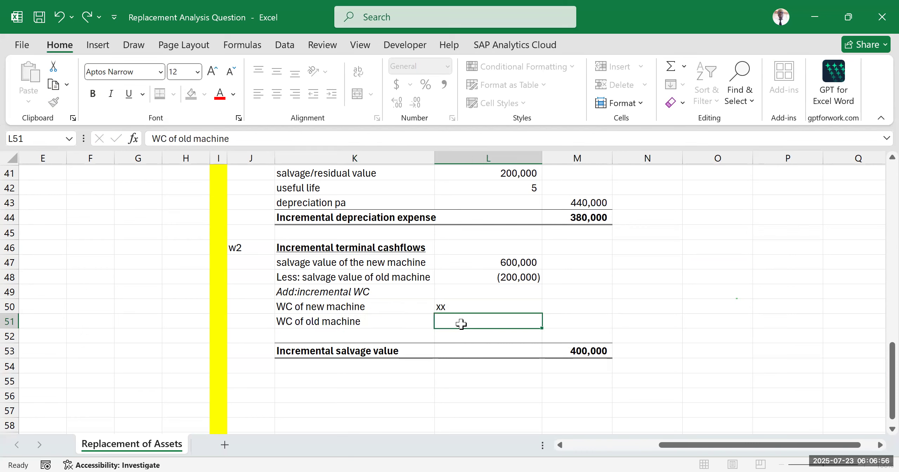
{"action": "type", "text": "xx"}
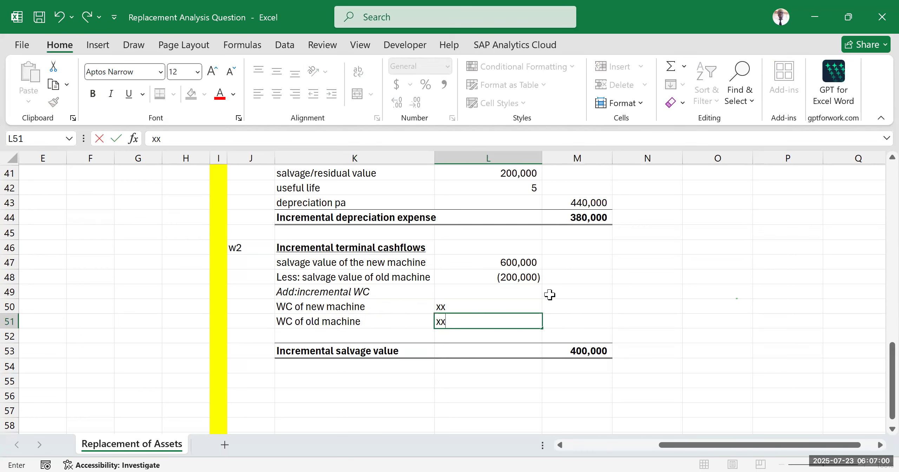
{"action": "left_click_drag", "start_coordinate": [676, 308], "coordinate": [687, 306]}
{"action": "double_click", "coordinate": [470, 319]}
{"action": "type", "text": ")"}
{"action": "left_click", "coordinate": [439, 320]}
{"action": "type", "text": "("}
{"action": "left_click", "coordinate": [689, 307]}
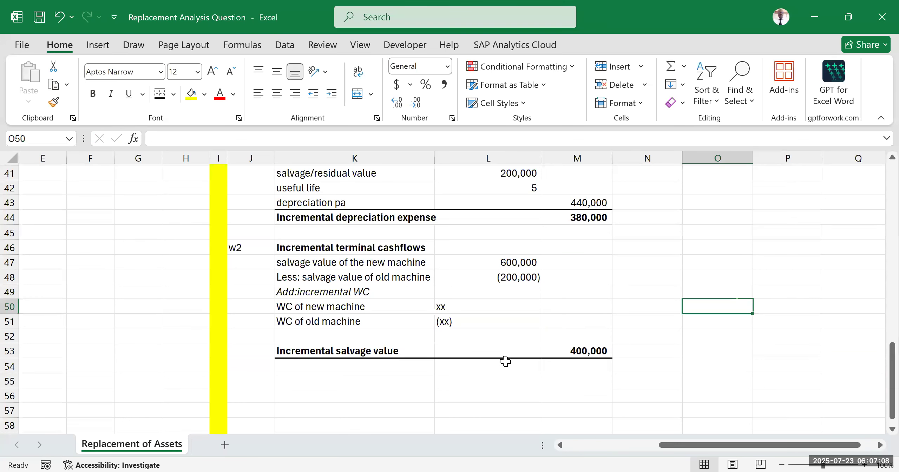
Step: Inspect the incremental salvage value formula in M53 alongside the working capital placeholders in L50 and L51
{"action": "double_click", "coordinate": [591, 351]}
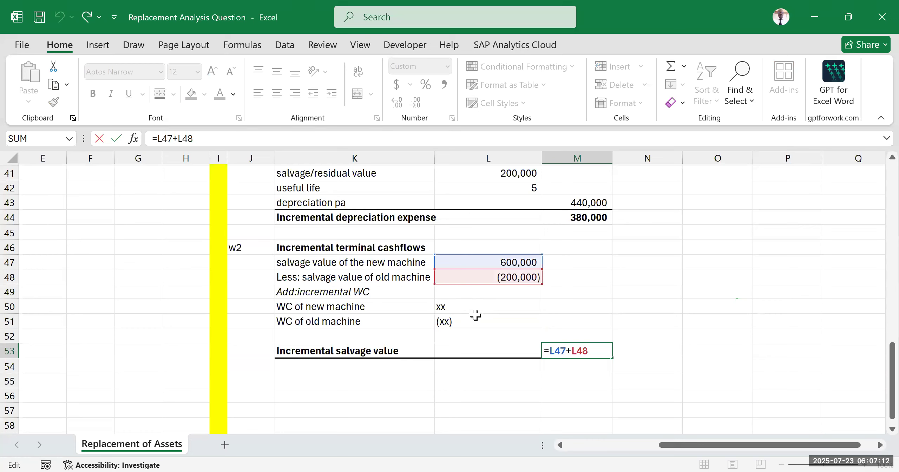
{"action": "left_click", "coordinate": [691, 277]}
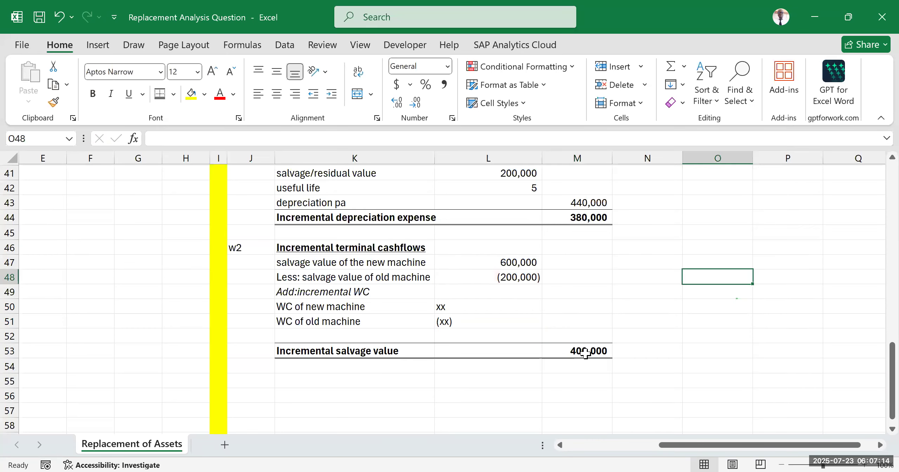
{"action": "left_click", "coordinate": [585, 352]}
{"action": "left_click_drag", "start_coordinate": [456, 311], "coordinate": [459, 334]}
{"action": "left_click", "coordinate": [455, 303]}
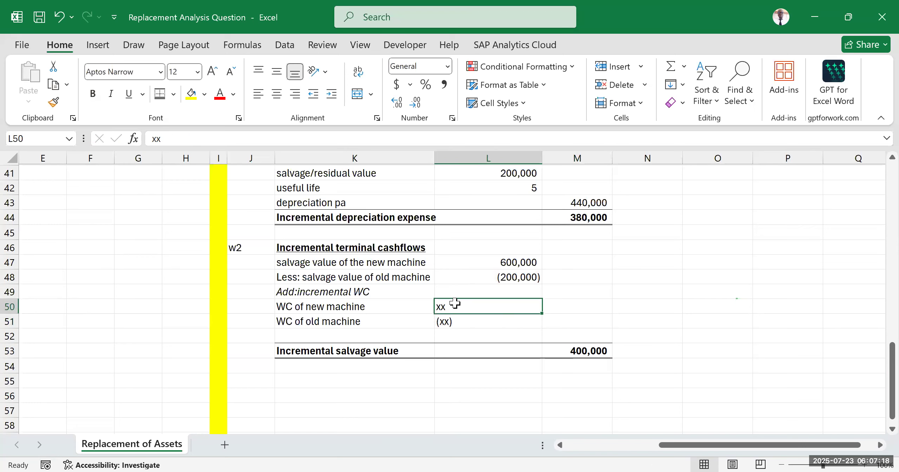
{"action": "left_click", "coordinate": [456, 323]}
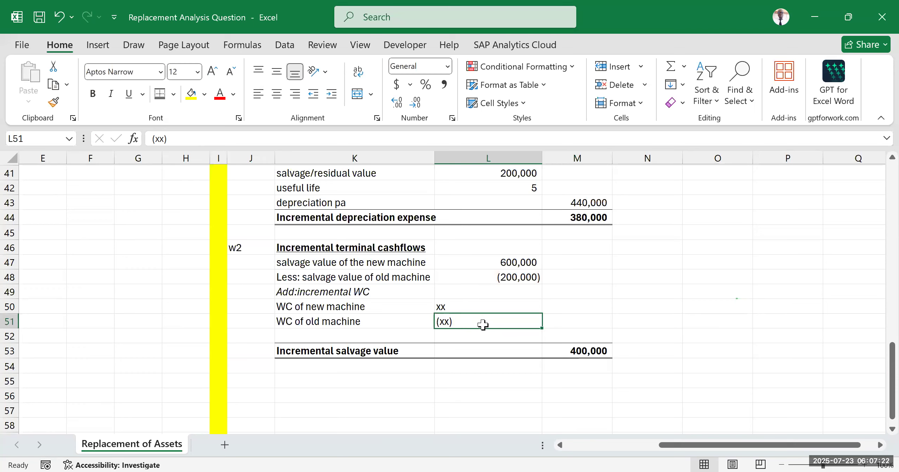
{"action": "left_click", "coordinate": [384, 245]}
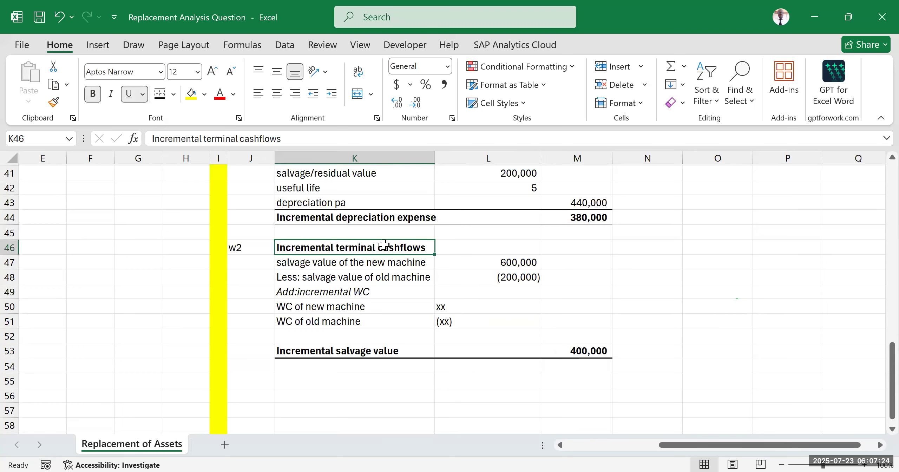
Step: Enter the label "Incremental WC" in K52, directly above the incremental salvage value row
{"action": "left_click", "coordinate": [366, 336]}
{"action": "type", "text": "In"}
{"action": "key", "text": "BackSpace"}
{"action": "key", "text": "BackSpace"}
{"action": "type", "text": "Incremental"}
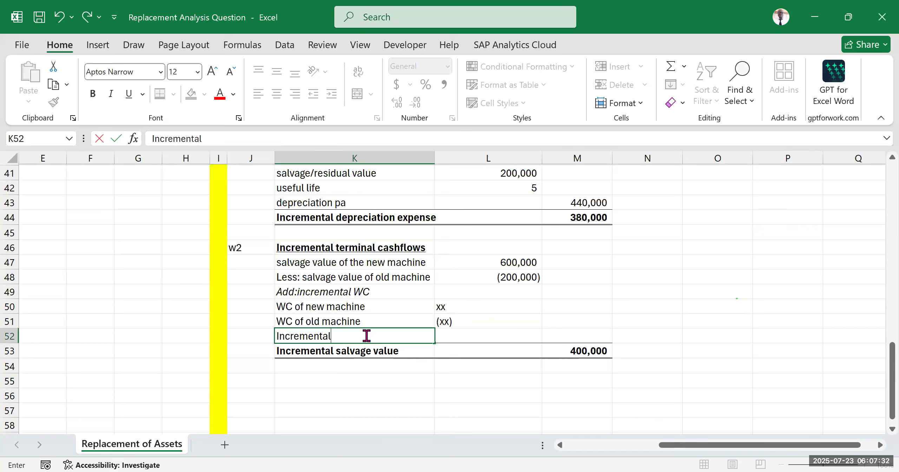
{"action": "type", "text": " WC"}
{"action": "left_click", "coordinate": [722, 290]}
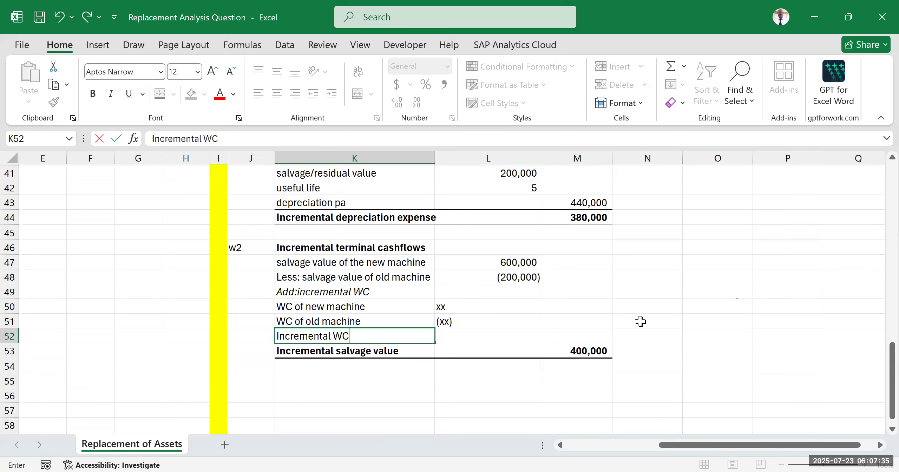
Step: Enter the placeholder "XX" in M52 for the incremental working capital
{"action": "left_click", "coordinate": [573, 336]}
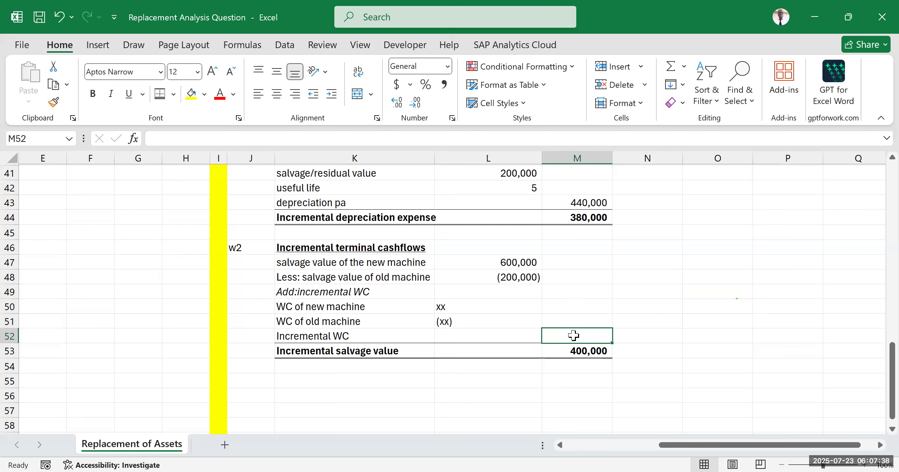
{"action": "type", "text": "XX"}
{"action": "left_click", "coordinate": [670, 293]}
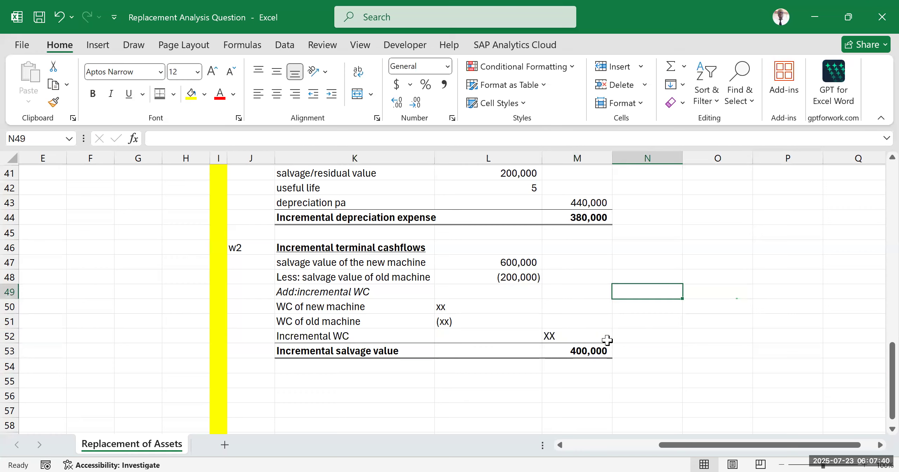
{"action": "left_click", "coordinate": [586, 332]}
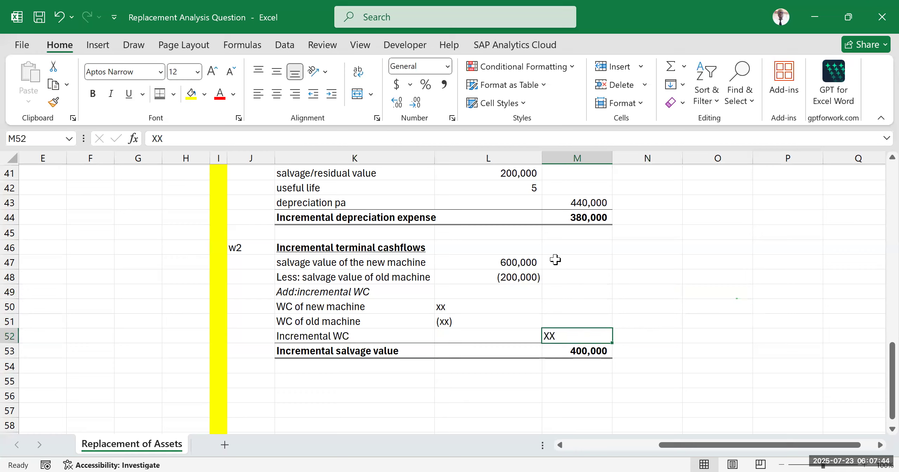
{"action": "left_click_drag", "start_coordinate": [558, 266], "coordinate": [560, 278]}
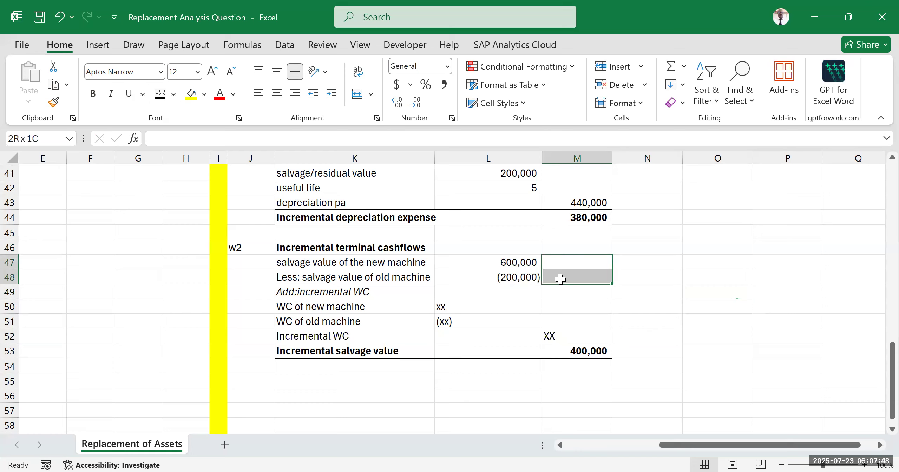
{"action": "left_click", "coordinate": [647, 307]}
Step: Highlight the incremental working capital block K49:M52 with a yellow fill
{"action": "left_click_drag", "start_coordinate": [304, 292], "coordinate": [579, 337]}
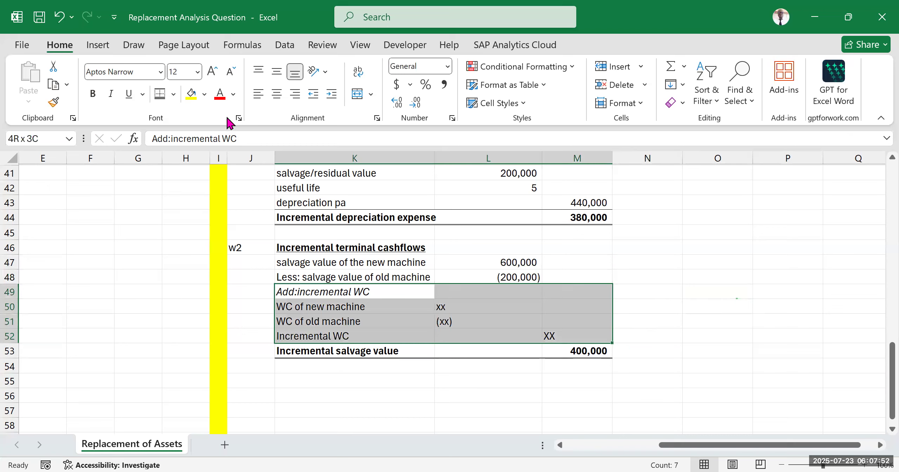
{"action": "left_click", "coordinate": [191, 93]}
{"action": "left_click", "coordinate": [708, 325]}
{"action": "left_click", "coordinate": [785, 216]}
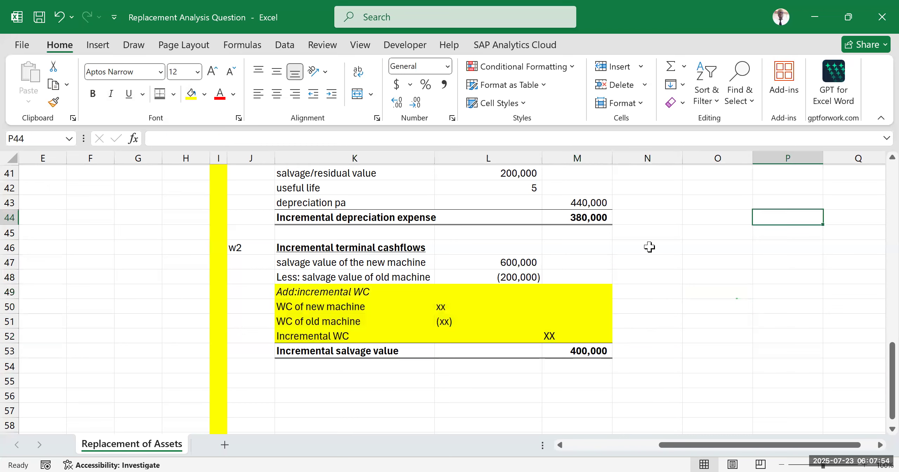
{"action": "scroll", "coordinate": [612, 285], "scroll_direction": "down", "scroll_amount": 2}
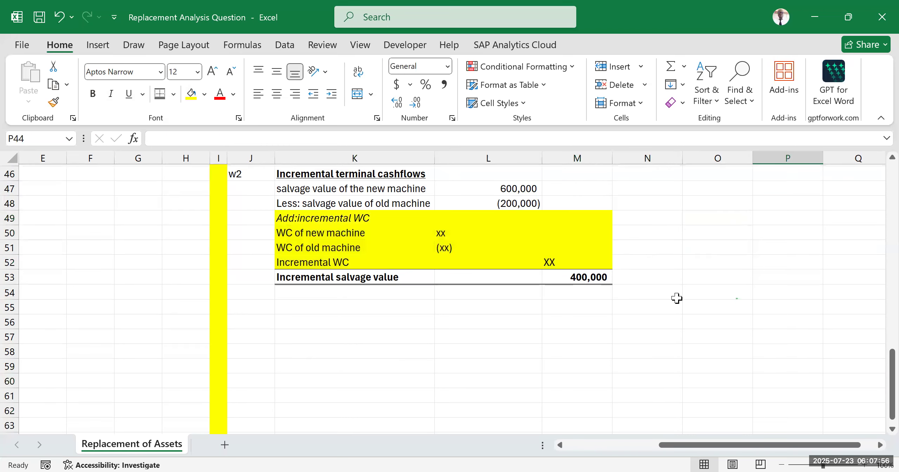
Step: Review the year 0 column L17:L22 of the cashflow table for where the initial outlay belongs
{"action": "scroll", "coordinate": [677, 298], "scroll_direction": "down", "scroll_amount": 2}
{"action": "scroll", "coordinate": [670, 291], "scroll_direction": "up", "scroll_amount": 5}
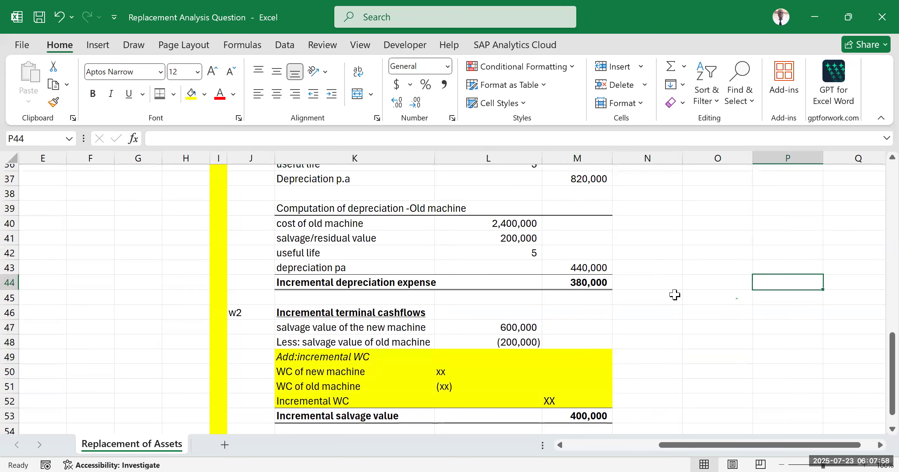
{"action": "scroll", "coordinate": [674, 295], "scroll_direction": "up", "scroll_amount": 9}
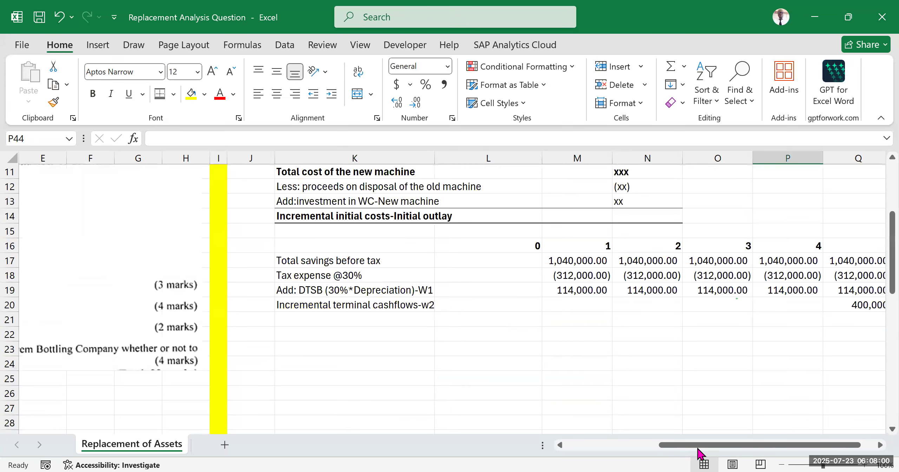
{"action": "scroll", "coordinate": [426, 263], "scroll_direction": "right", "scroll_amount": 1}
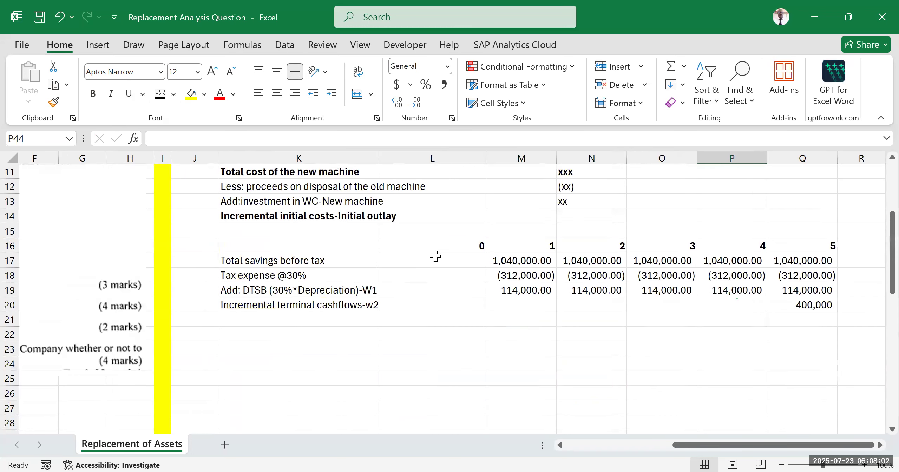
{"action": "left_click_drag", "start_coordinate": [435, 260], "coordinate": [452, 328]}
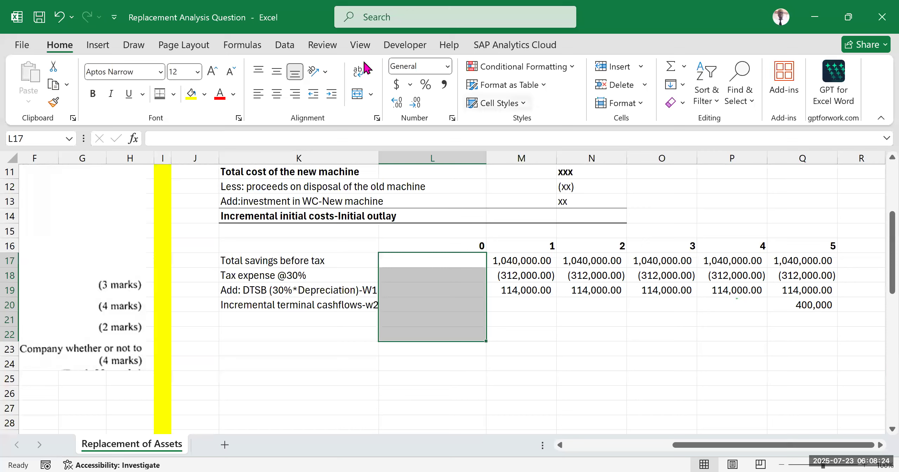
{"action": "left_click", "coordinate": [464, 318]}
Step: Examine the incremental initial investments layout, including the incidental cost rows K6:L10 and the cost of the new machine
{"action": "scroll", "coordinate": [473, 316], "scroll_direction": "up", "scroll_amount": 2}
{"action": "scroll", "coordinate": [322, 207], "scroll_direction": "up", "scroll_amount": 2}
{"action": "left_click", "coordinate": [321, 207]}
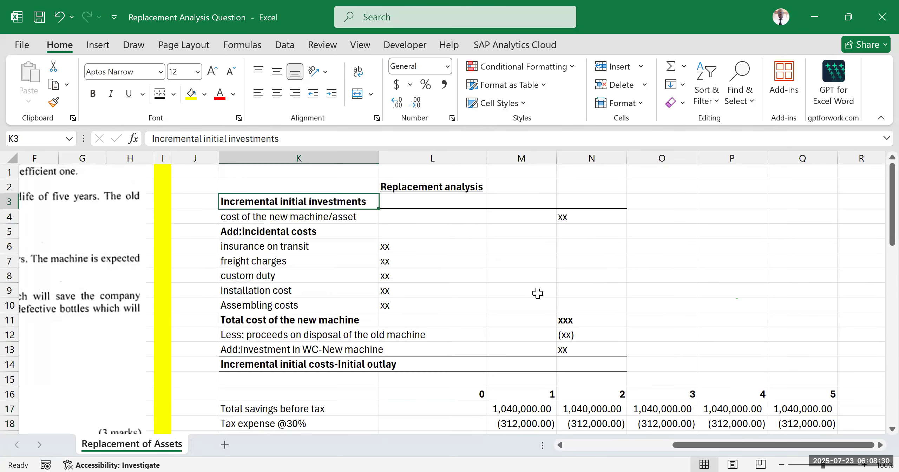
{"action": "left_click", "coordinate": [545, 344], "text": "shift"}
{"action": "left_click", "coordinate": [415, 258]}
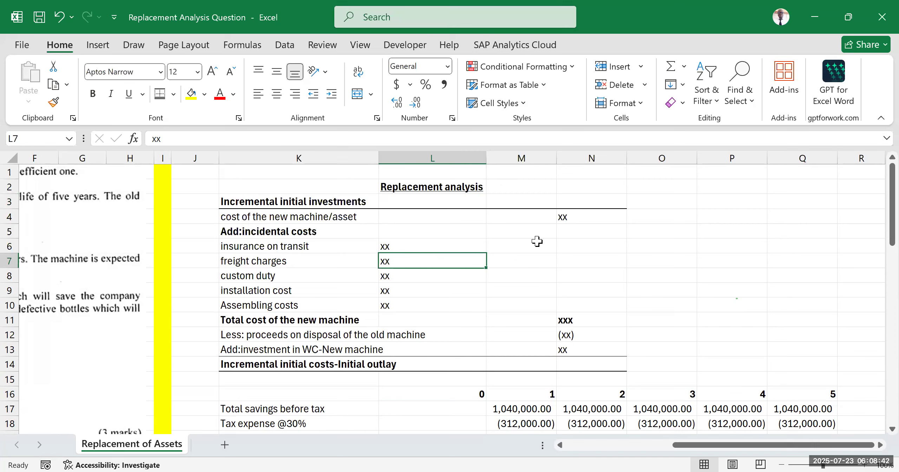
{"action": "left_click", "coordinate": [374, 231]}
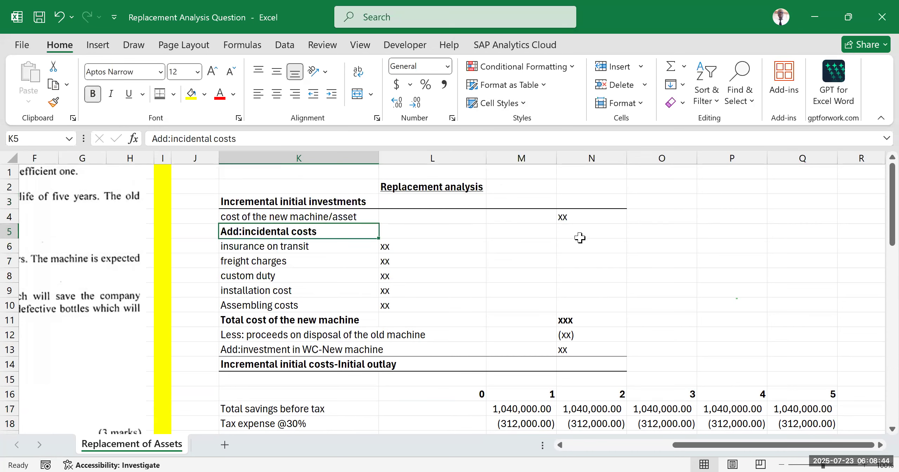
{"action": "left_click", "coordinate": [457, 275]}
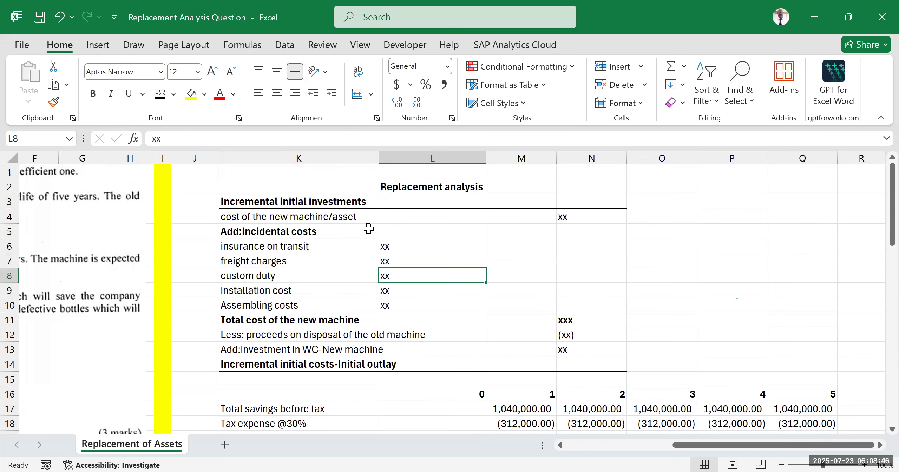
{"action": "key", "text": "Left"}
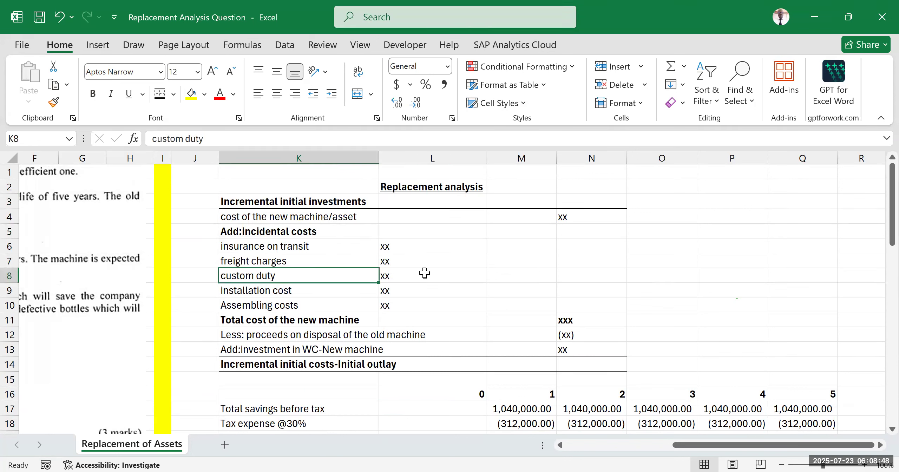
{"action": "left_click_drag", "start_coordinate": [237, 248], "coordinate": [401, 290]}
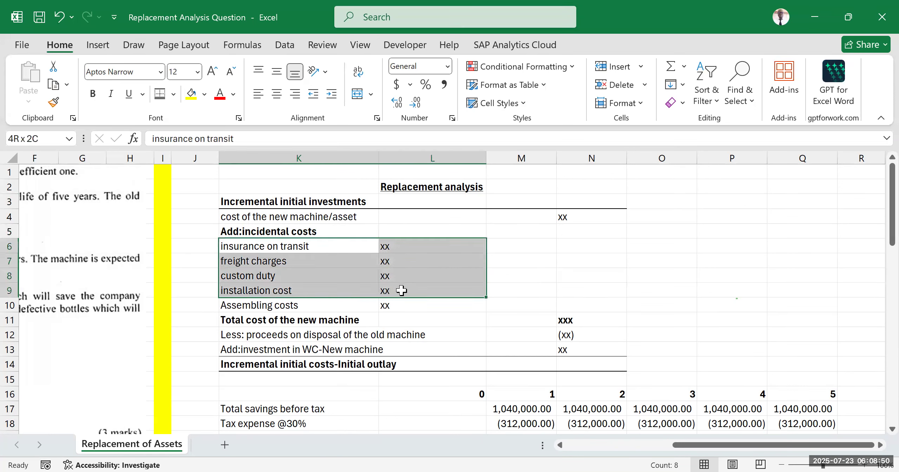
{"action": "left_click", "coordinate": [615, 264]}
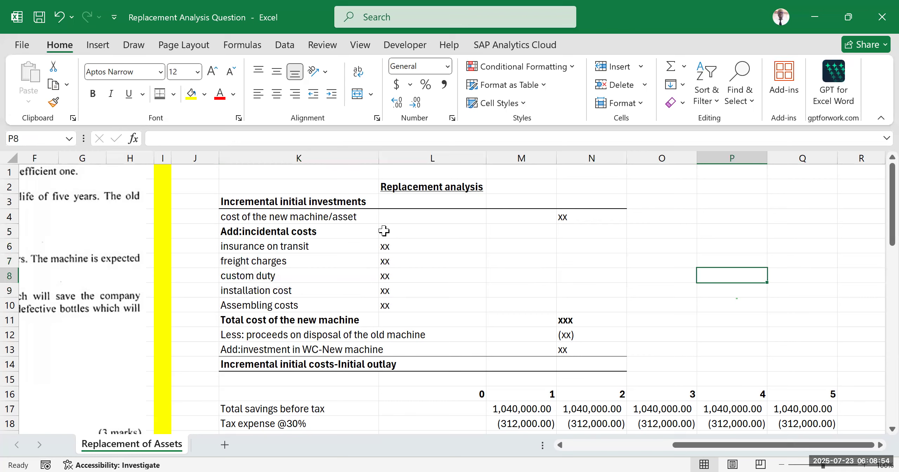
Step: Enter the new machine's purchase price from the question in N4 as =4700000
{"action": "left_click", "coordinate": [571, 219]}
{"action": "type", "text": "="}
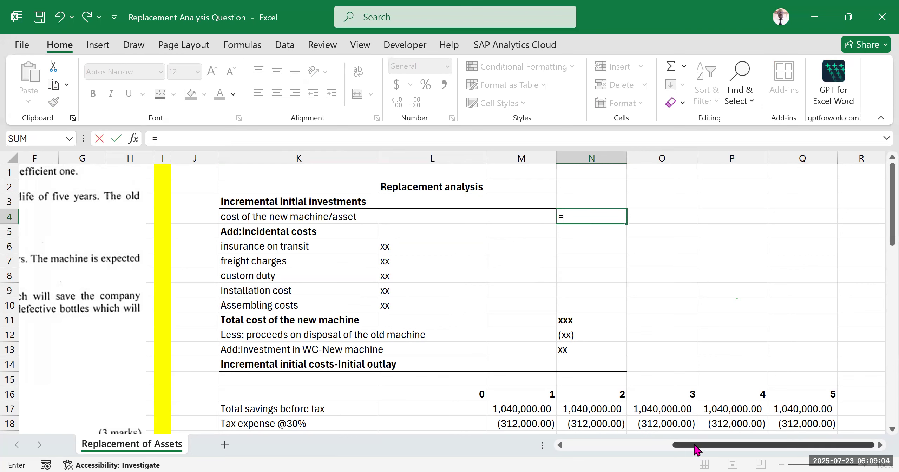
{"action": "left_click_drag", "start_coordinate": [693, 446], "coordinate": [300, 317]}
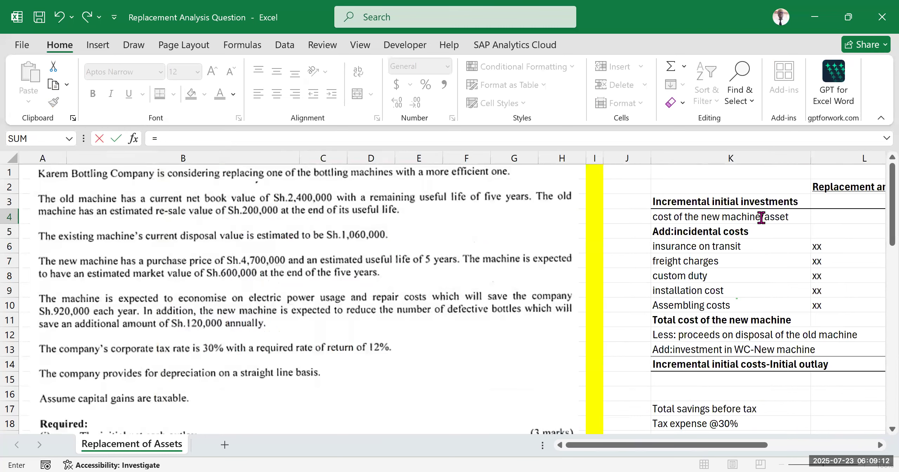
{"action": "scroll", "coordinate": [762, 217], "scroll_direction": "right", "scroll_amount": 5}
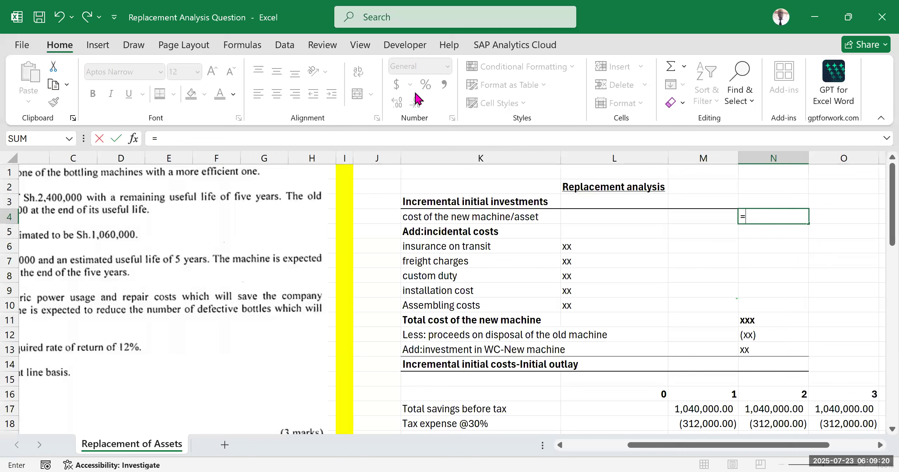
{"action": "type", "text": "4700000"}
{"action": "key", "text": "Return"}
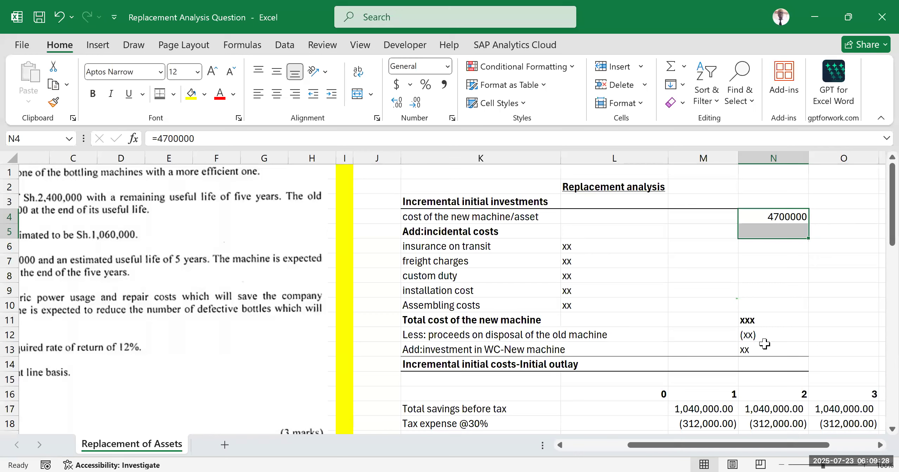
Step: Clear the xx placeholders in L6:L10 and N11:N13, and format N4 with thousands separators and no decimals
{"action": "key", "text": "Delete"}
{"action": "left_click_drag", "start_coordinate": [748, 320], "coordinate": [764, 344]}
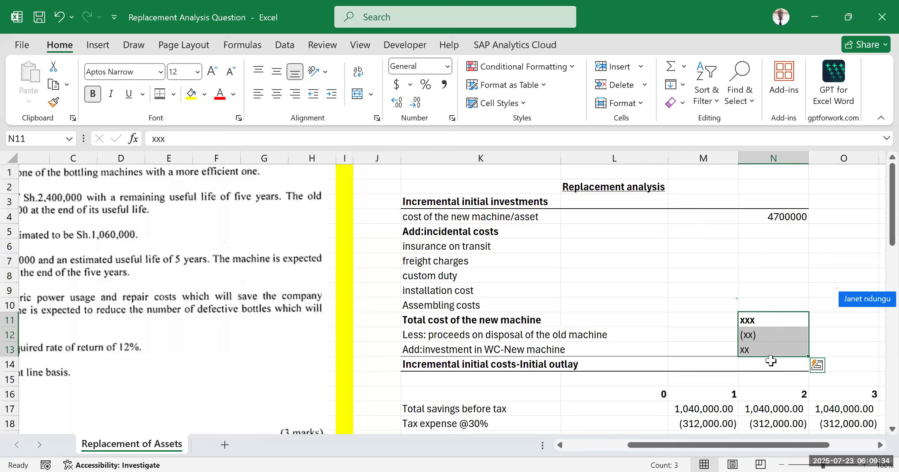
{"action": "left_click", "coordinate": [414, 103]}
{"action": "key", "text": "Delete"}
{"action": "left_click", "coordinate": [843, 246]}
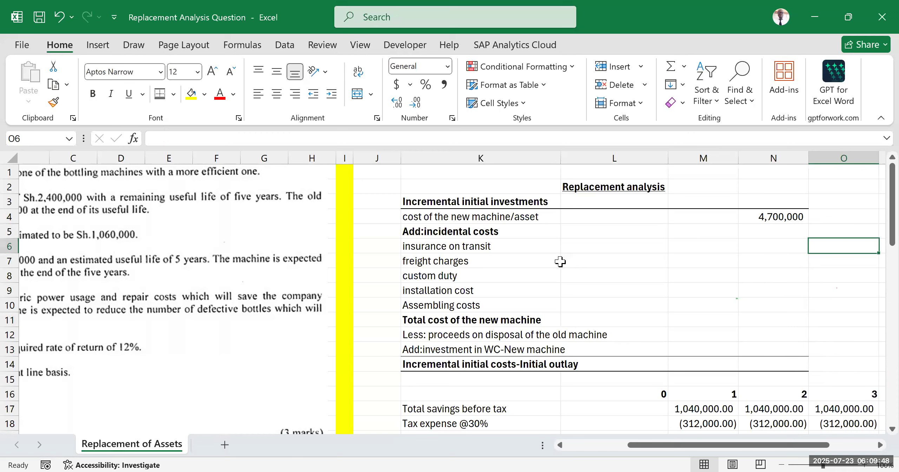
Step: Calculate the total cost of the new machine in N11 with =SUM(N4:N10) and check the formula
{"action": "left_click_drag", "start_coordinate": [656, 449], "coordinate": [379, 263]}
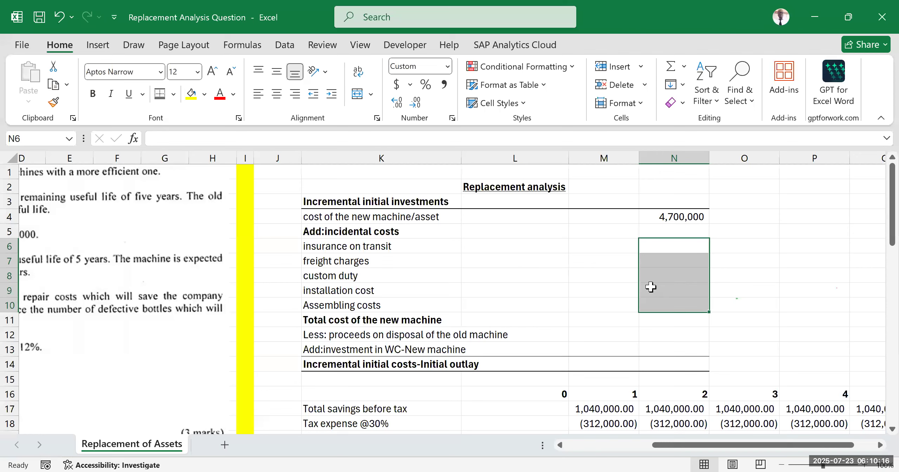
{"action": "key", "text": "ctrl+z"}
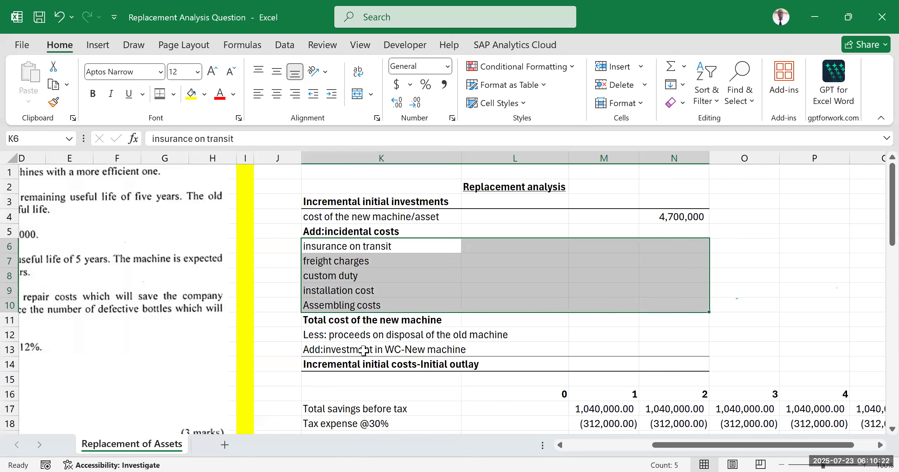
{"action": "left_click", "coordinate": [356, 334]}
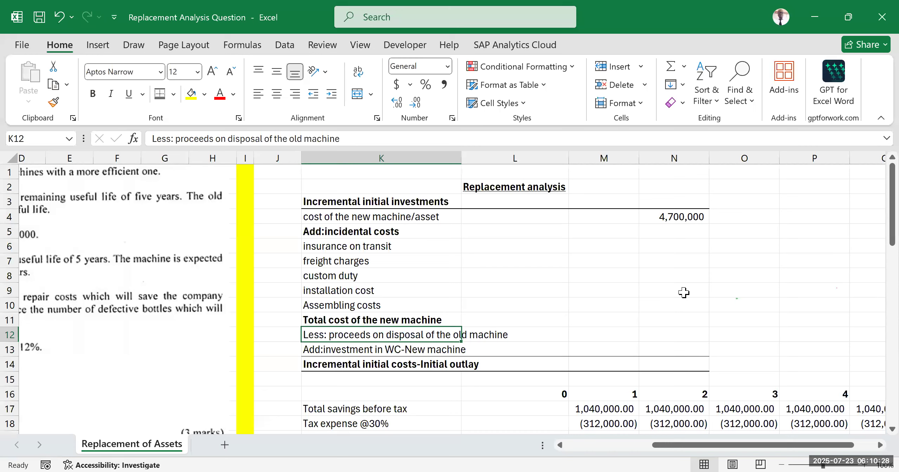
{"action": "left_click_drag", "start_coordinate": [683, 232], "coordinate": [689, 309]}
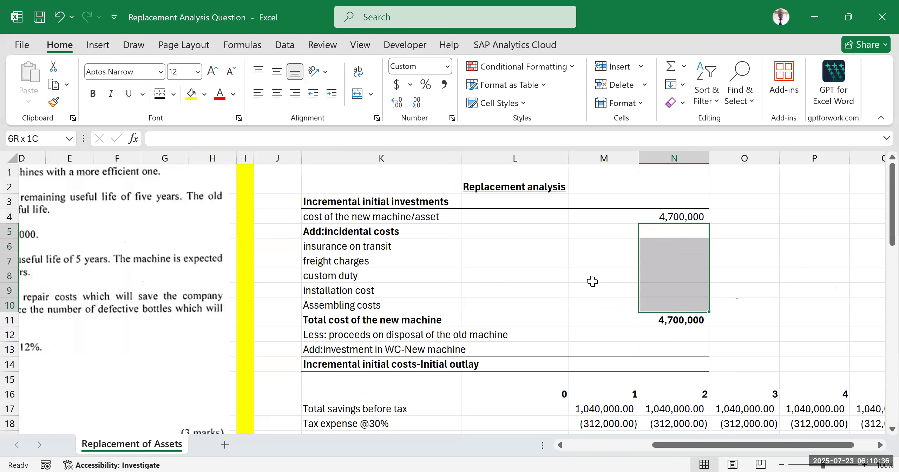
{"action": "scroll", "coordinate": [683, 259], "scroll_direction": "down", "scroll_amount": 2}
{"action": "left_click", "coordinate": [683, 258]}
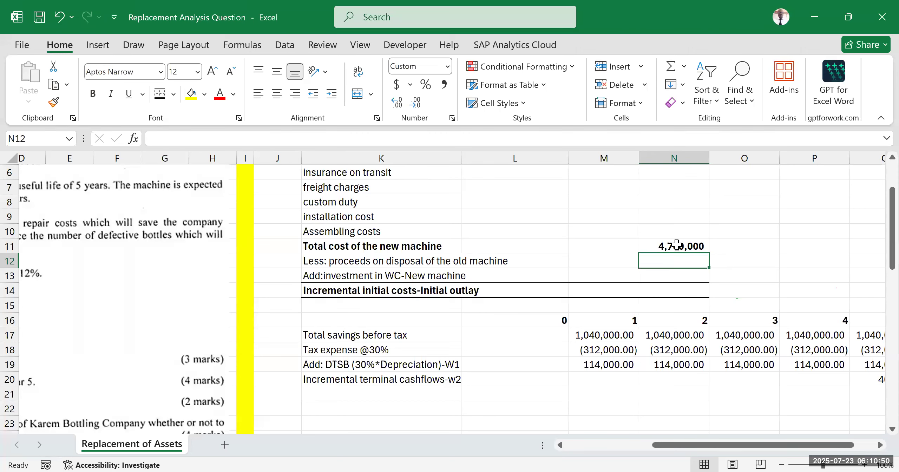
{"action": "left_click", "coordinate": [677, 244]}
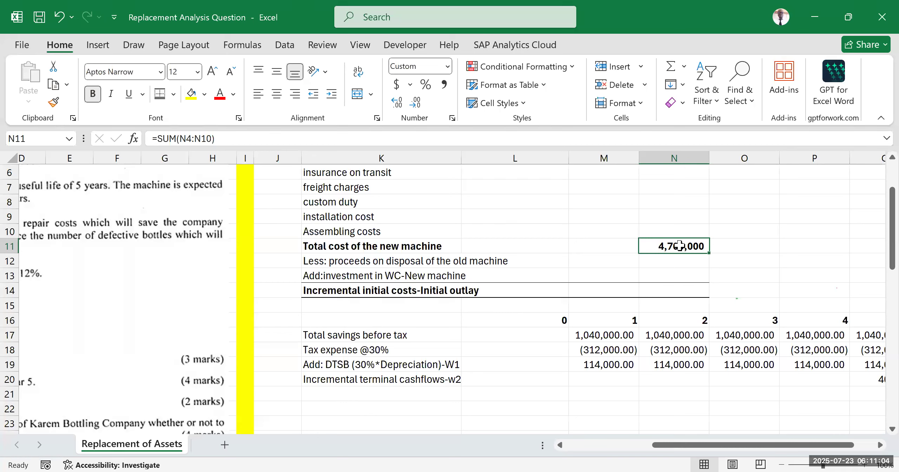
{"action": "key", "text": "Up"}
{"action": "key", "text": "Up"}
{"action": "key", "text": "Right"}
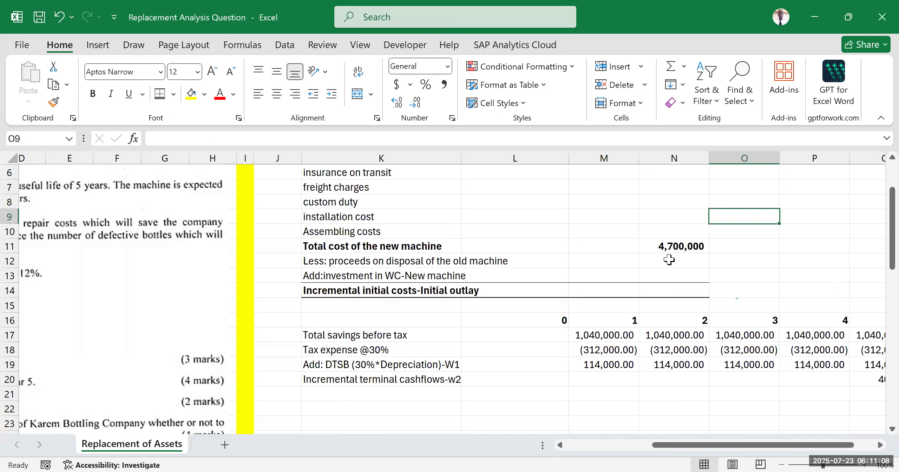
Step: Enter the old machine's disposal proceeds from the question in N12 as the deduction =-1060000
{"action": "left_click", "coordinate": [669, 259]}
{"action": "double_click", "coordinate": [668, 262]}
{"action": "type", "text": "=-"}
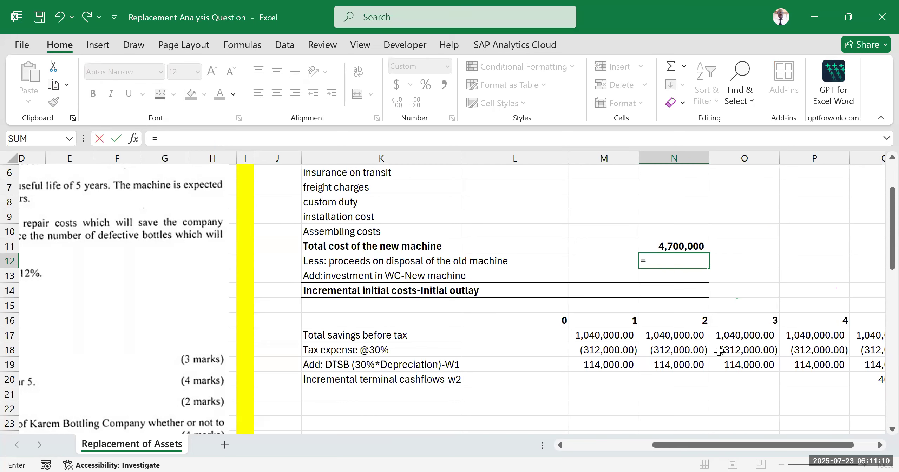
{"action": "left_click_drag", "start_coordinate": [658, 453], "coordinate": [552, 451]}
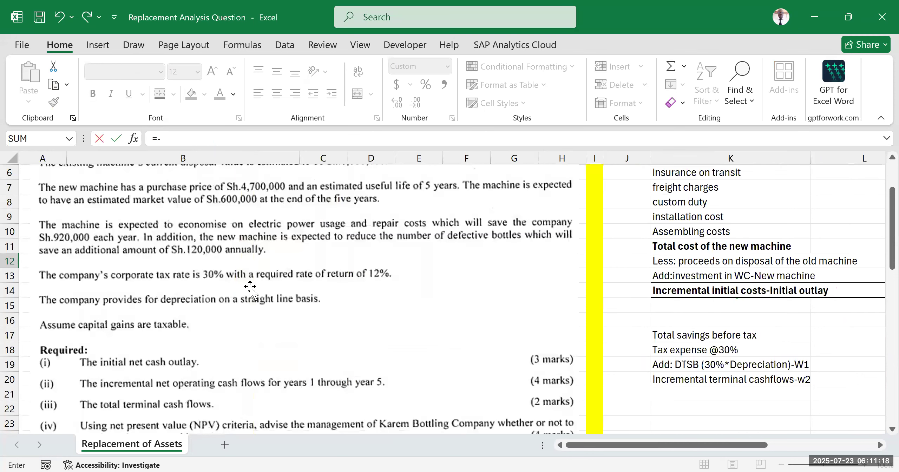
{"action": "scroll", "coordinate": [260, 350], "scroll_direction": "up", "scroll_amount": 2}
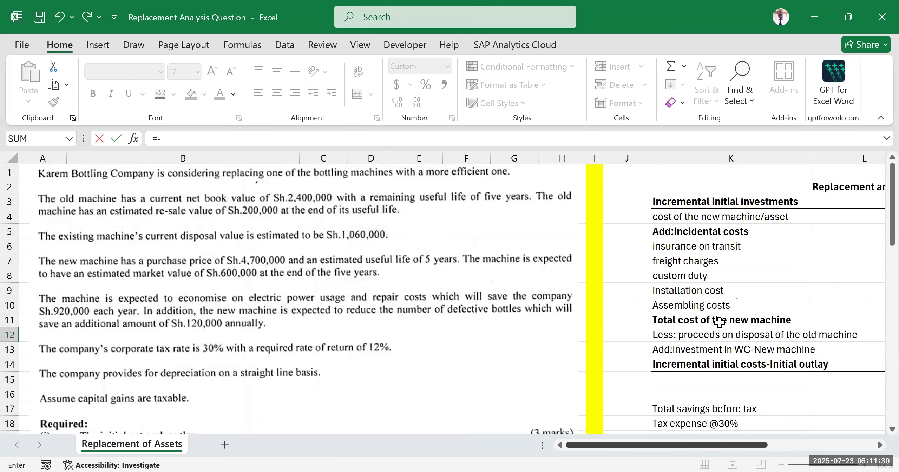
{"action": "scroll", "coordinate": [719, 329], "scroll_direction": "right", "scroll_amount": 3}
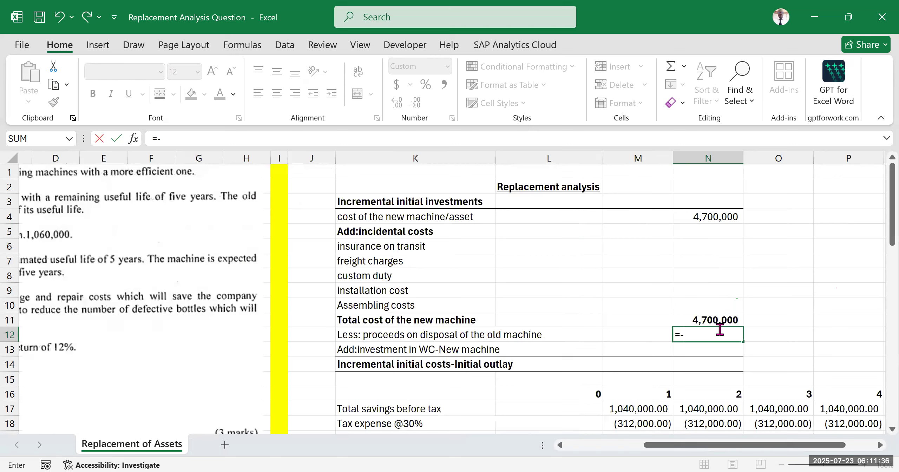
{"action": "type", "text": "1060000"}
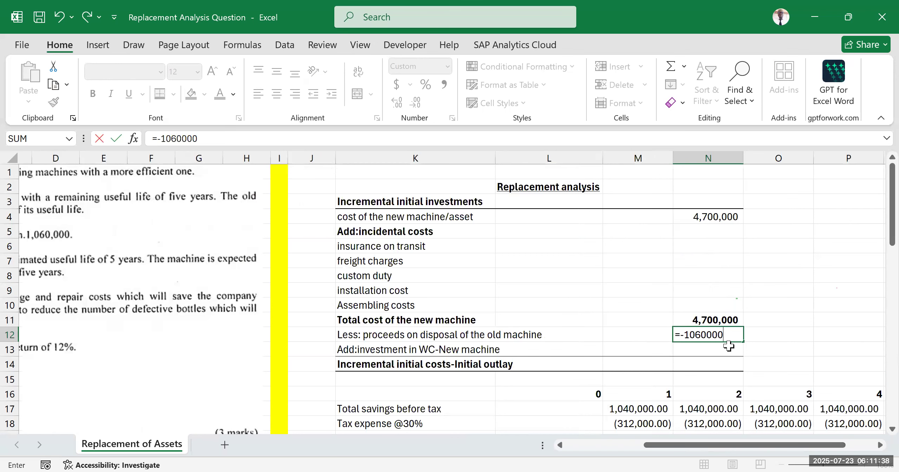
{"action": "key", "text": "ctrl+Return"}
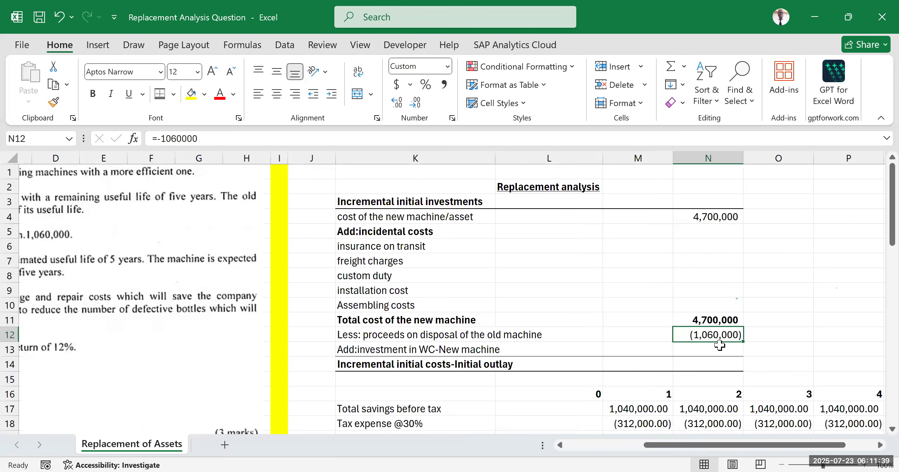
Step: Review the disposal proceeds row beneath the new machine's total cost, along with the year 0 cell L17
{"action": "left_click", "coordinate": [710, 323]}
{"action": "left_click", "coordinate": [454, 333]}
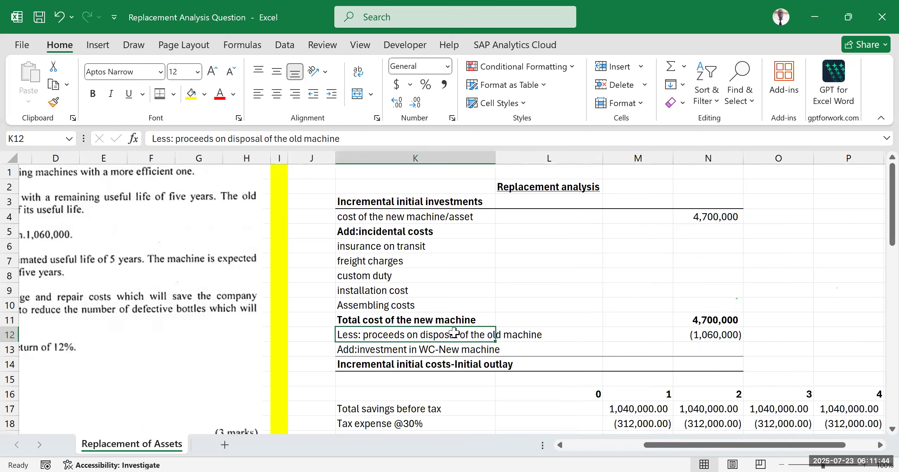
{"action": "left_click", "coordinate": [714, 335]}
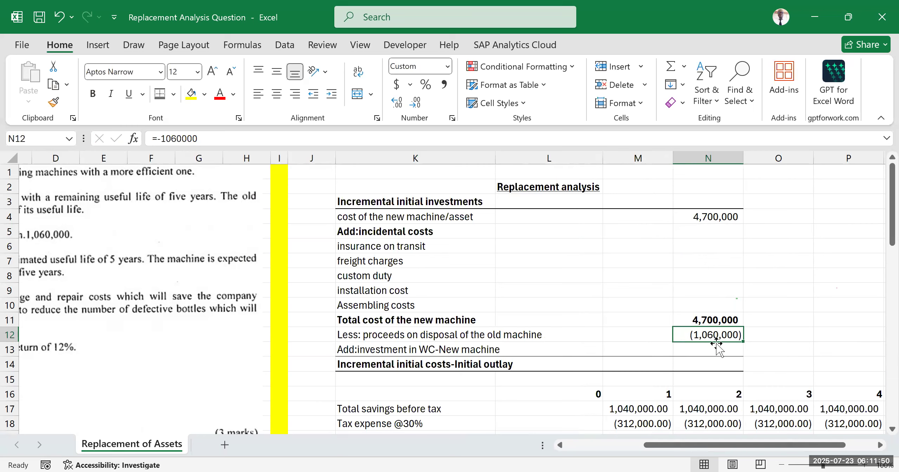
{"action": "left_click", "coordinate": [761, 275]}
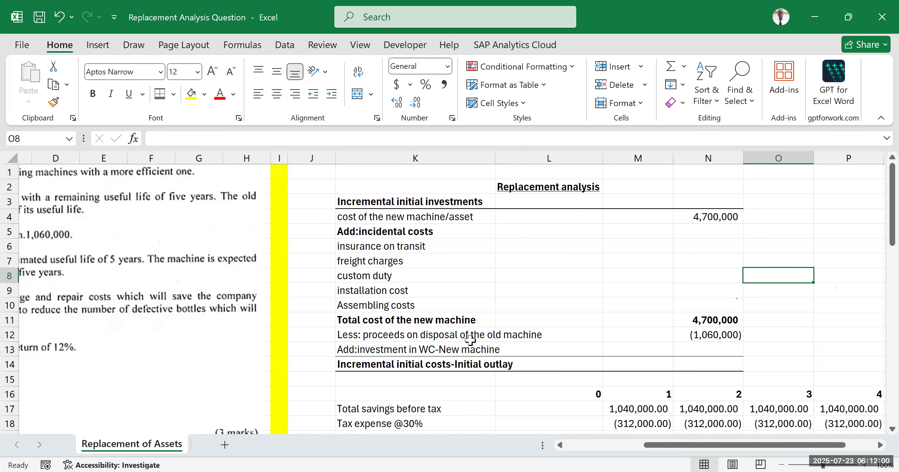
{"action": "scroll", "coordinate": [524, 343], "scroll_direction": "down", "scroll_amount": 2}
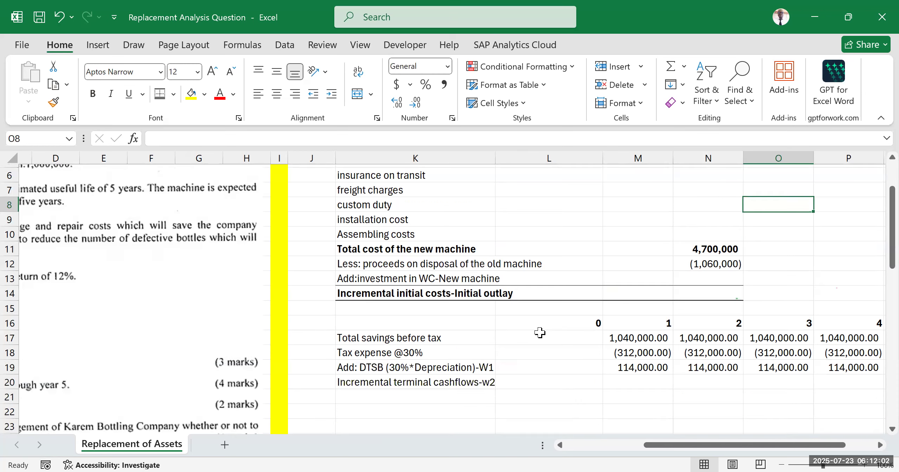
{"action": "left_click", "coordinate": [537, 332]}
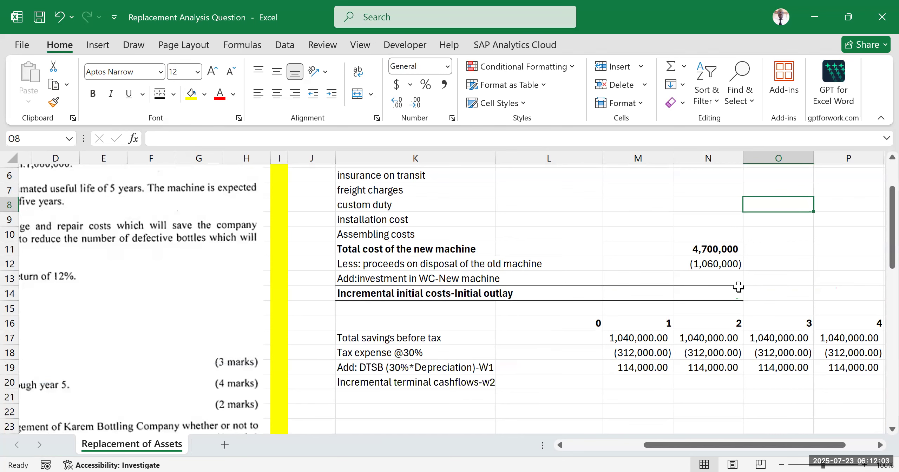
Step: Calculate the incremental initial outlay in N14 by summing the new machine's total cost and the disposal proceeds rows
{"action": "left_click", "coordinate": [704, 291]}
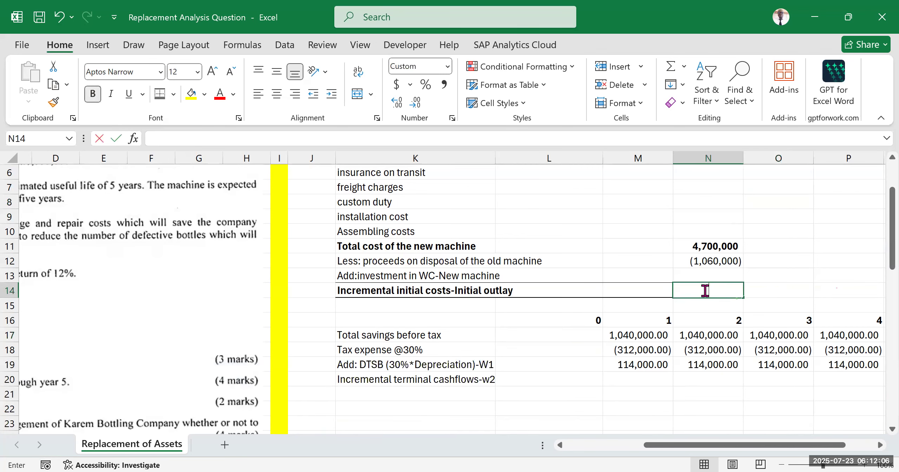
{"action": "key", "text": "alt+equal"}
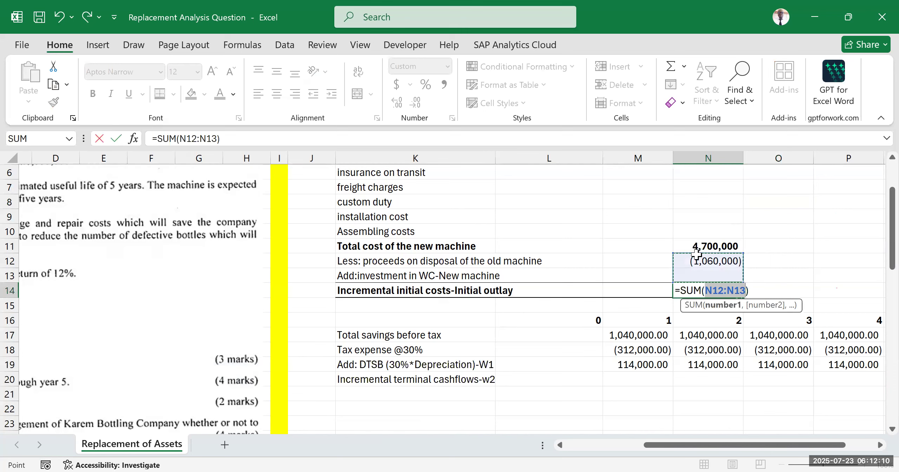
{"action": "left_click_drag", "start_coordinate": [697, 252], "coordinate": [699, 272]}
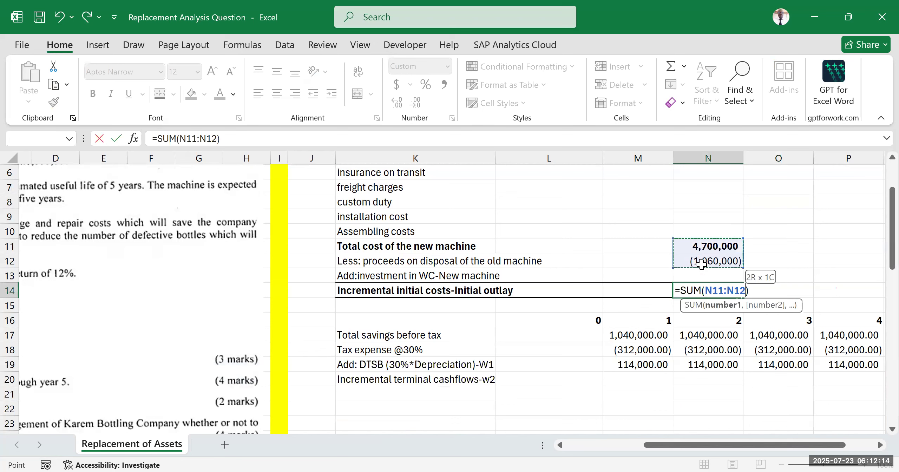
{"action": "key", "text": "Return"}
{"action": "left_click", "coordinate": [781, 225]}
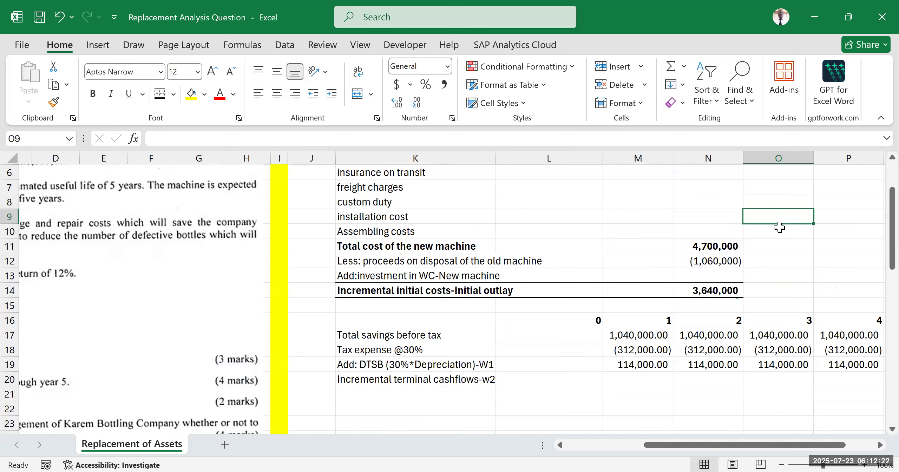
{"action": "left_click", "coordinate": [817, 271]}
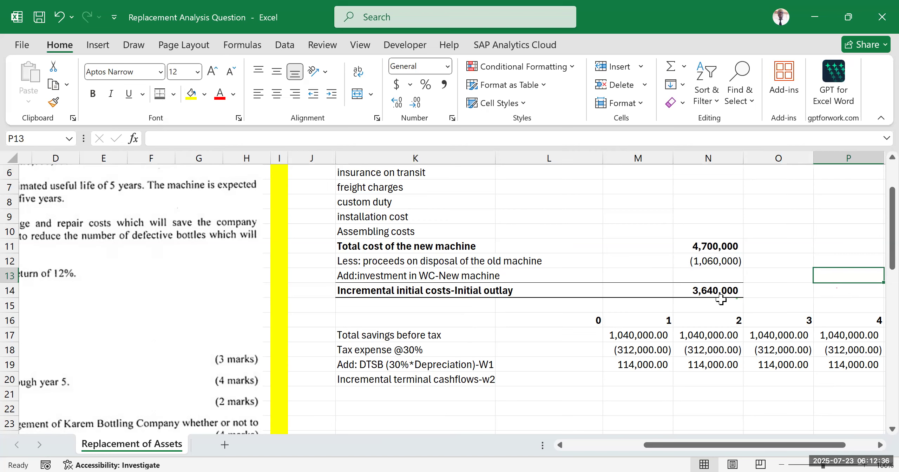
{"action": "scroll", "coordinate": [594, 297], "scroll_direction": "up", "scroll_amount": 1}
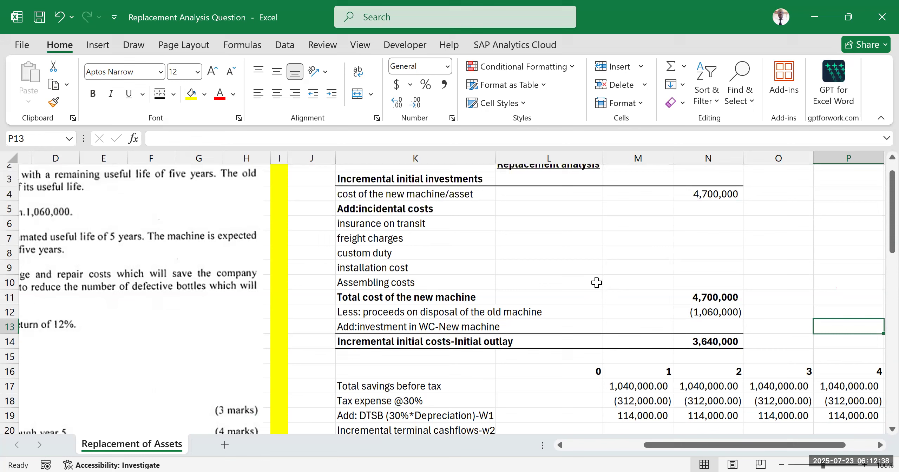
{"action": "scroll", "coordinate": [594, 282], "scroll_direction": "up", "scroll_amount": 1}
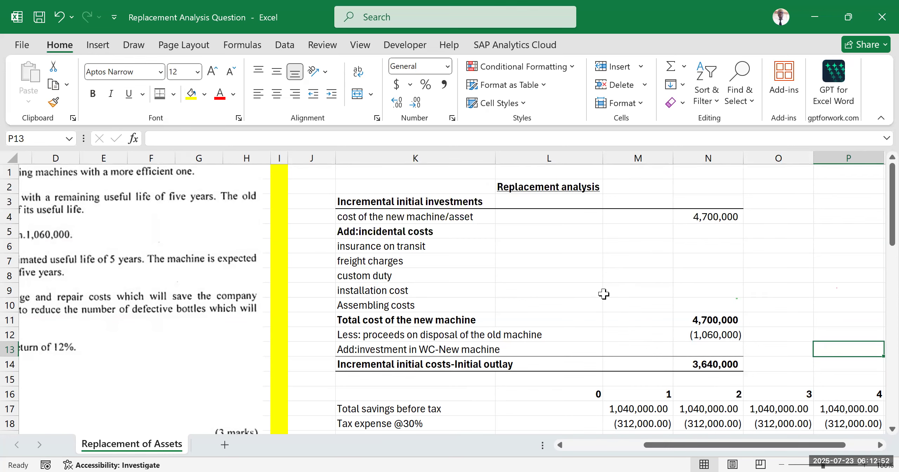
{"action": "scroll", "coordinate": [596, 304], "scroll_direction": "down", "scroll_amount": 3}
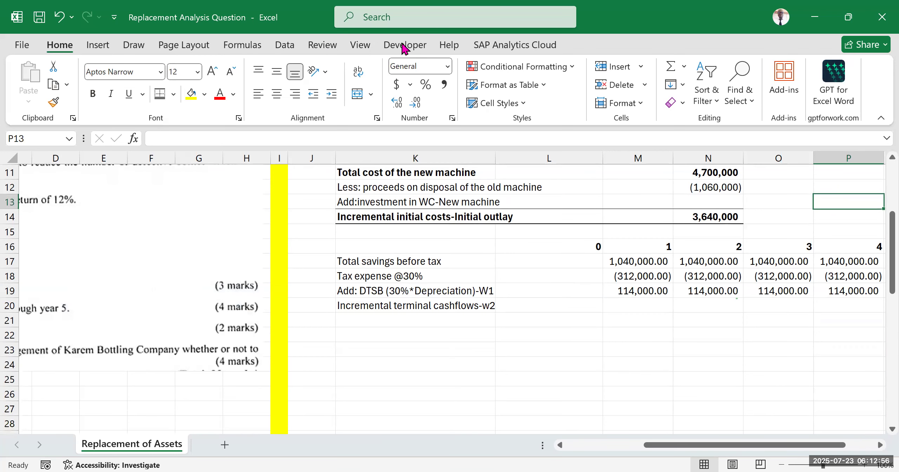
{"action": "left_click", "coordinate": [751, 319]}
Step: Move the year 0 to 5 cashflow table K16:Q20 down three rows so that it starts at row 19
{"action": "scroll", "coordinate": [638, 295], "scroll_direction": "up", "scroll_amount": 2}
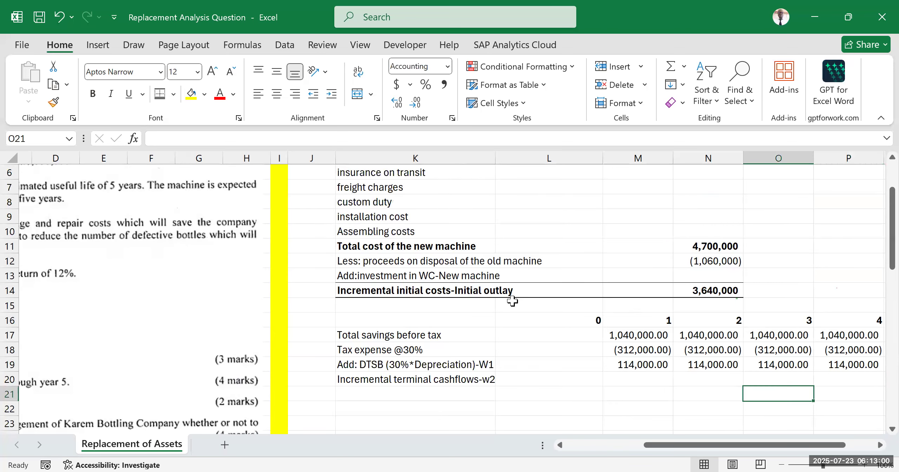
{"action": "left_click_drag", "start_coordinate": [694, 446], "coordinate": [773, 446]}
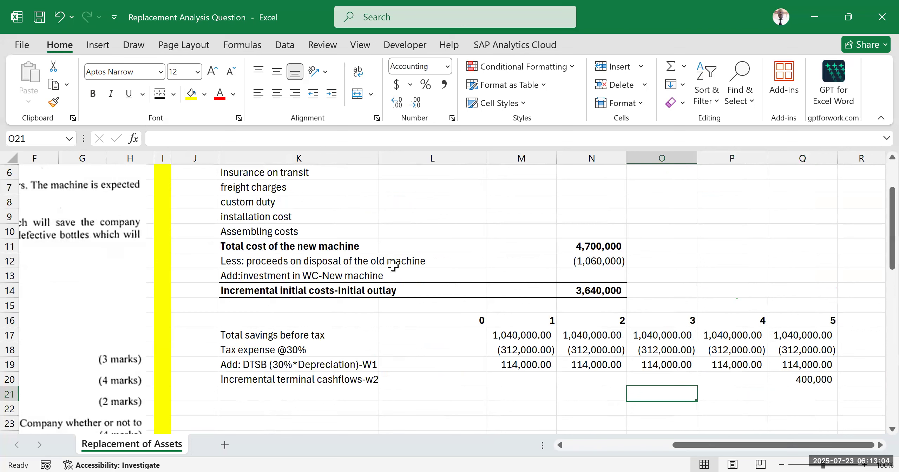
{"action": "scroll", "coordinate": [246, 246], "scroll_direction": "down", "scroll_amount": 2}
{"action": "left_click_drag", "start_coordinate": [246, 246], "coordinate": [814, 305]}
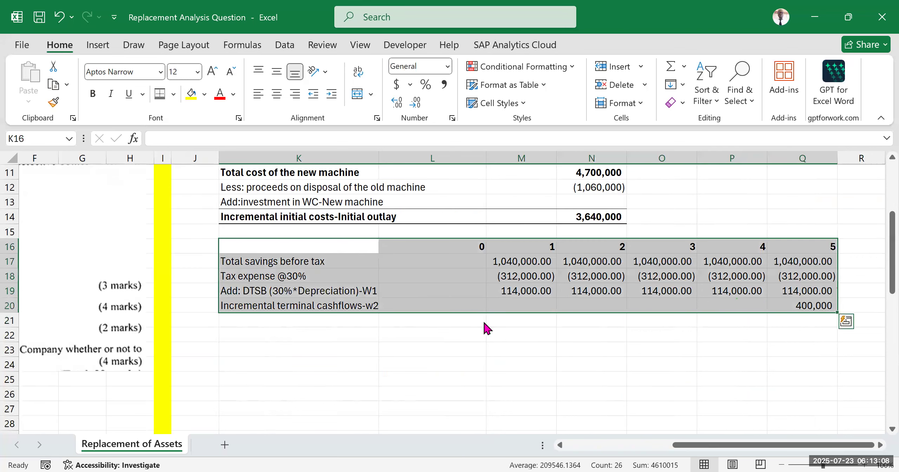
{"action": "left_click_drag", "start_coordinate": [611, 239], "coordinate": [611, 284]}
{"action": "left_click", "coordinate": [716, 220]}
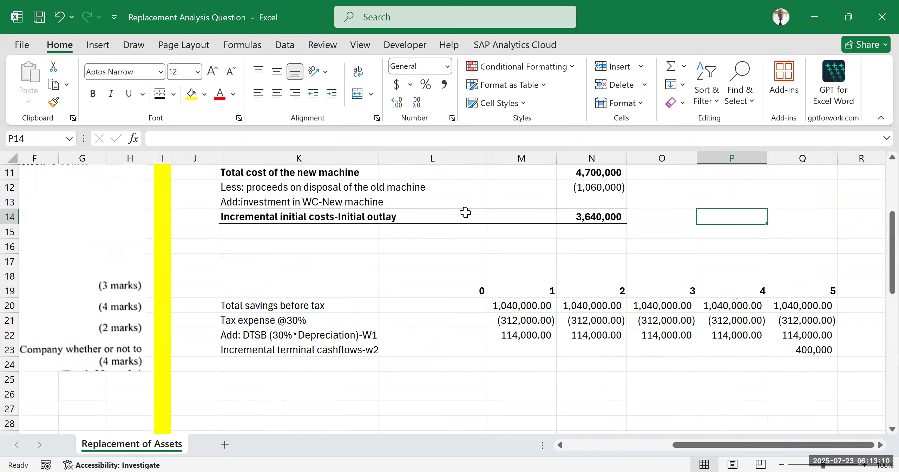
Step: Review the incremental initial investment schedule and the relocated year 0 to 5 cashflow table
{"action": "scroll", "coordinate": [466, 213], "scroll_direction": "up", "scroll_amount": 2}
{"action": "left_click", "coordinate": [702, 250]}
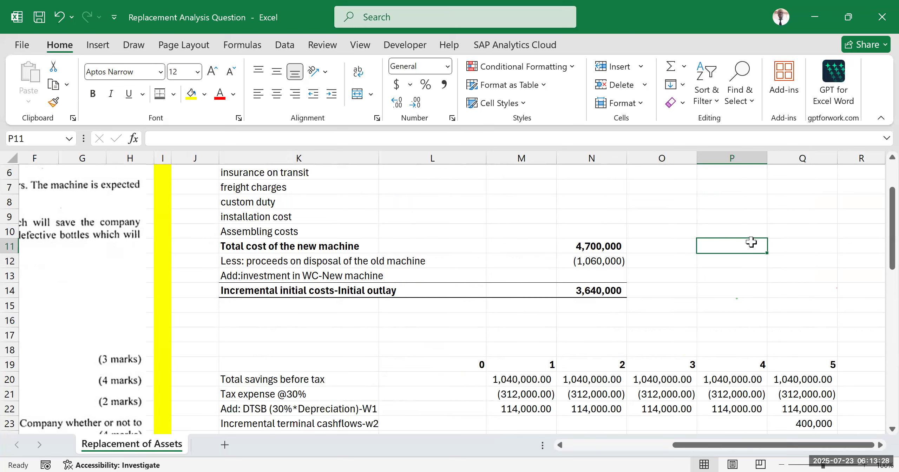
{"action": "scroll", "coordinate": [550, 257], "scroll_direction": "down", "scroll_amount": 1}
{"action": "scroll", "coordinate": [550, 257], "scroll_direction": "down", "scroll_amount": 1}
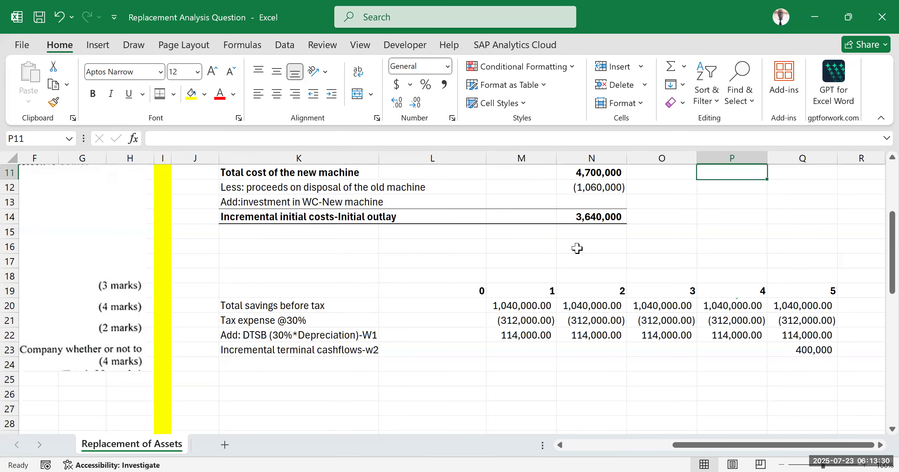
{"action": "left_click", "coordinate": [736, 251]}
{"action": "left_click", "coordinate": [778, 208]}
{"action": "scroll", "coordinate": [577, 253], "scroll_direction": "up", "scroll_amount": 3}
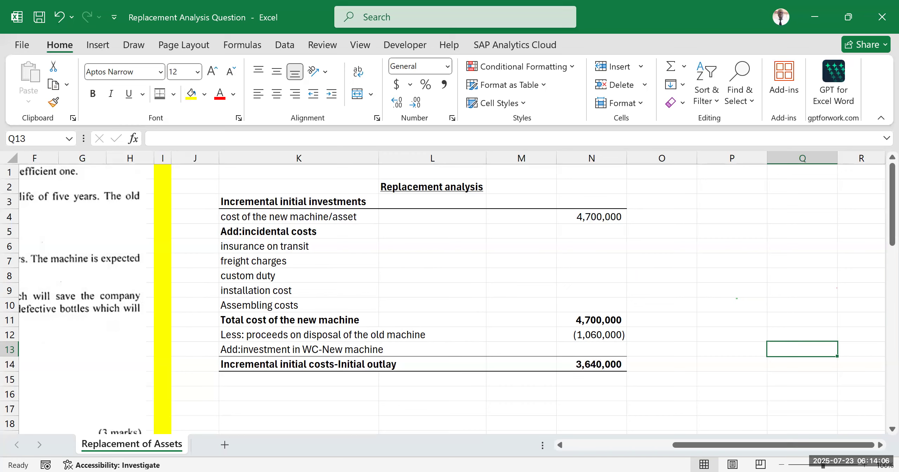
{"action": "left_click", "coordinate": [322, 35]}
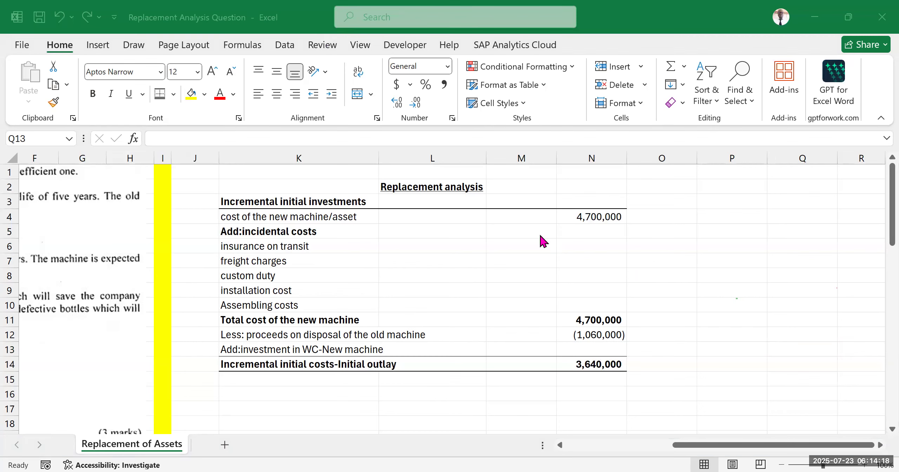
{"action": "scroll", "coordinate": [663, 250], "scroll_direction": "down", "scroll_amount": 3}
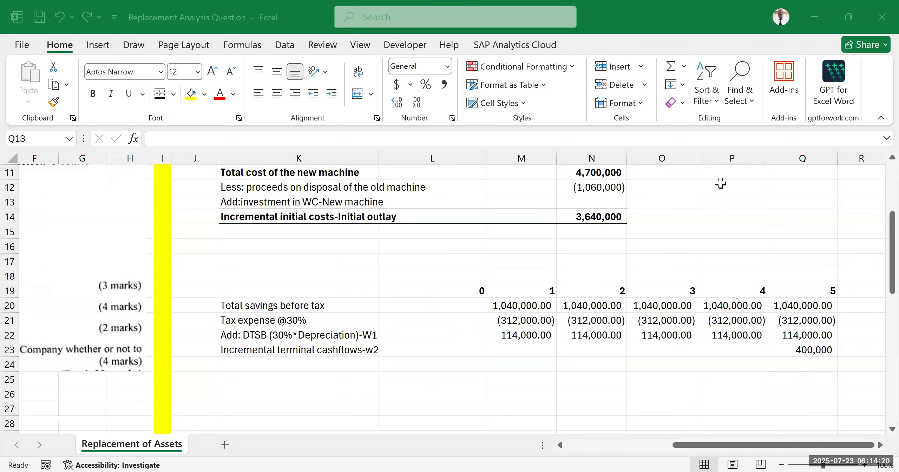
{"action": "key", "text": "alt+Tab"}
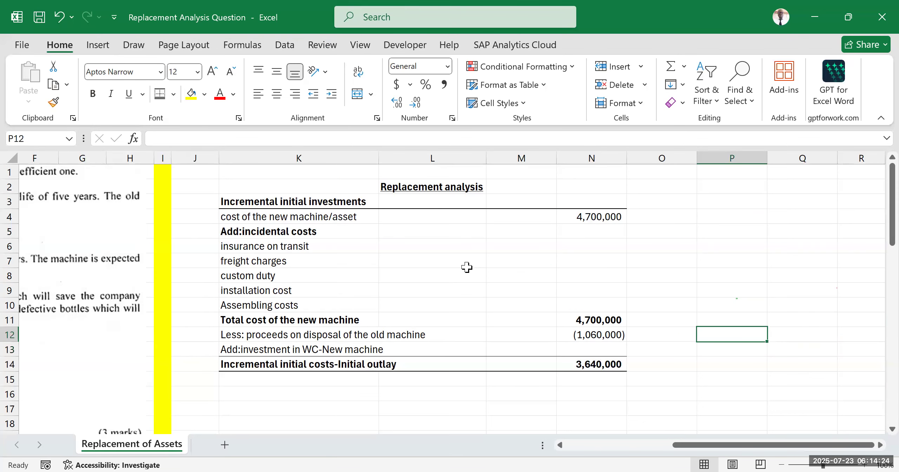
Step: Enter the heading "Disposal of old machine" in K55 beside W3 and make it bold
{"action": "scroll", "coordinate": [467, 291], "scroll_direction": "down", "scroll_amount": 3}
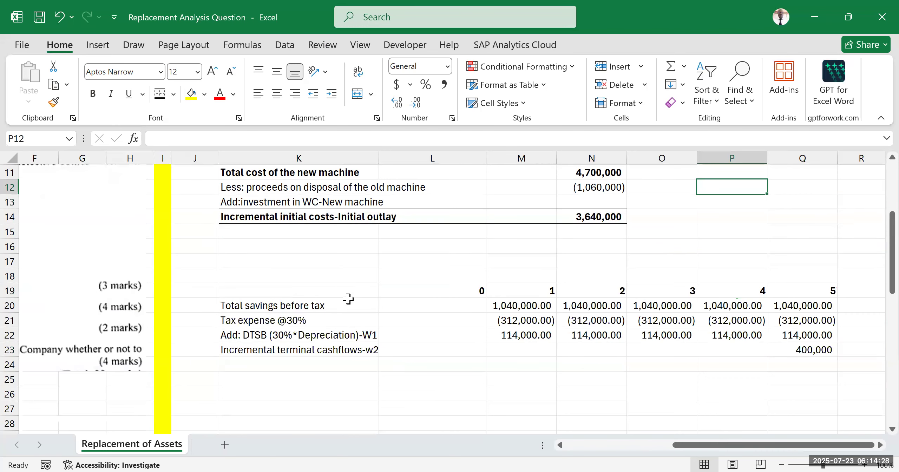
{"action": "scroll", "coordinate": [348, 298], "scroll_direction": "down", "scroll_amount": 7}
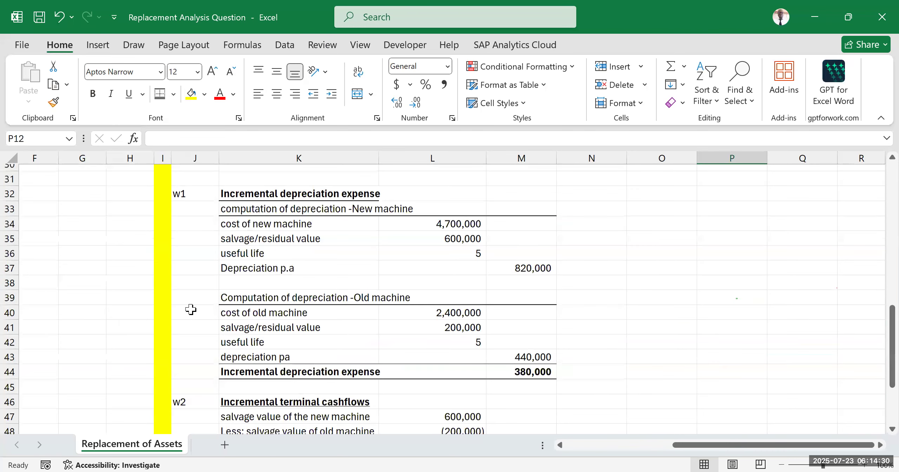
{"action": "scroll", "coordinate": [310, 366], "scroll_direction": "down", "scroll_amount": 5}
{"action": "left_click", "coordinate": [309, 367]}
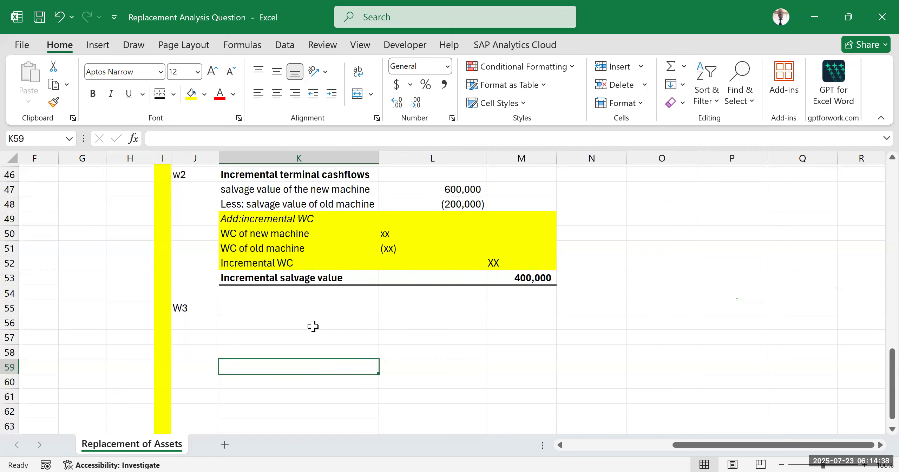
{"action": "left_click", "coordinate": [230, 308]}
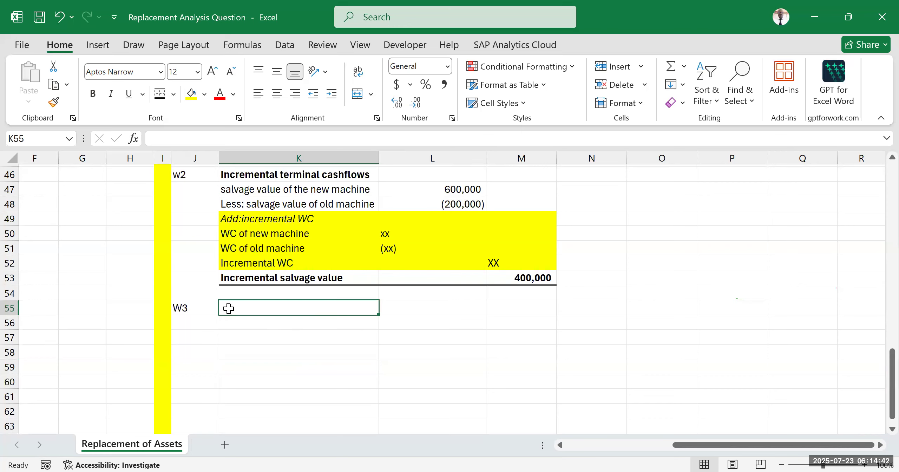
{"action": "type", "text": "DISPOSAL"}
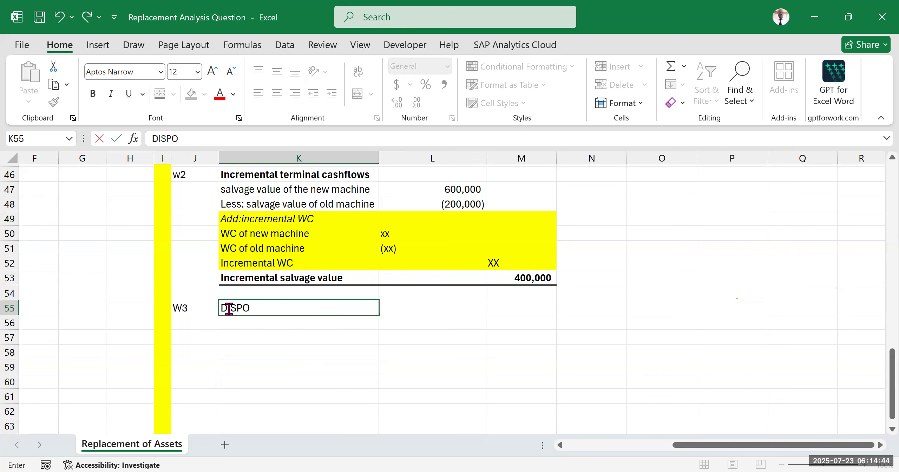
{"action": "key", "text": "BackSpace"}
{"action": "key", "text": "BackSpace"}
{"action": "key", "text": "BackSpace"}
{"action": "key", "text": "BackSpace"}
{"action": "key", "text": "BackSpace"}
{"action": "key", "text": "BackSpace"}
{"action": "key", "text": "BackSpace"}
{"action": "key", "text": "BackSpace"}
{"action": "type", "text": "Disposal of old machine"}
{"action": "left_click", "coordinate": [295, 357]}
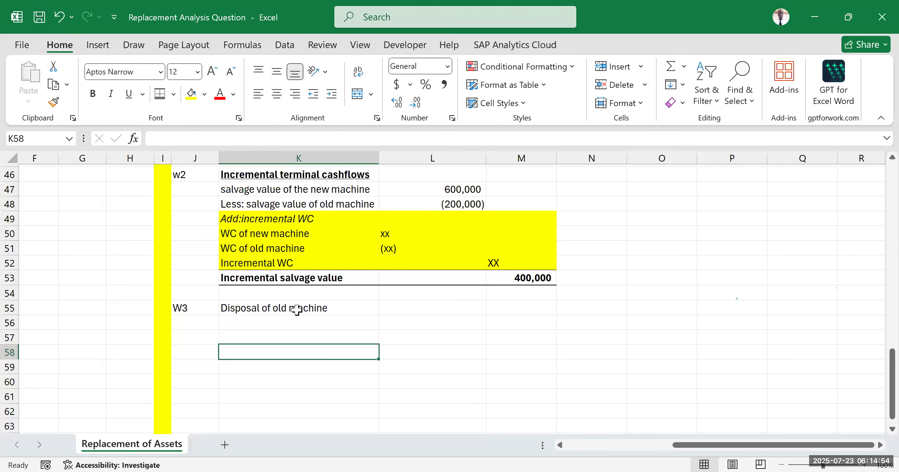
{"action": "left_click", "coordinate": [296, 309]}
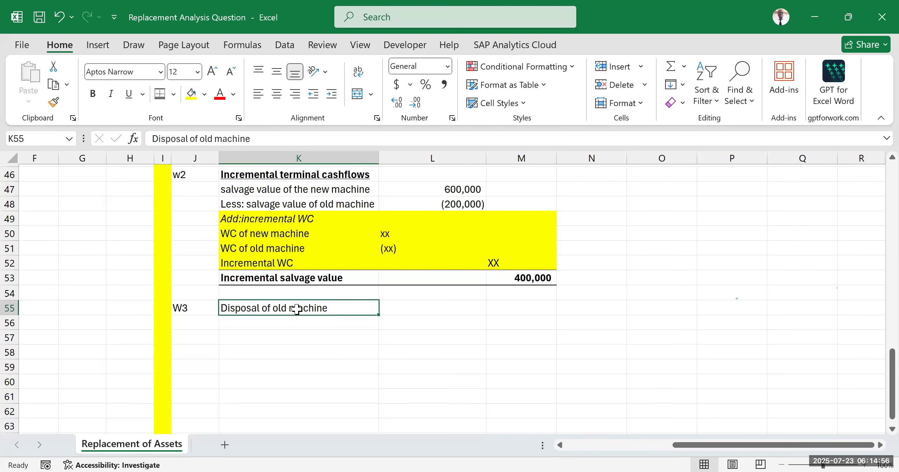
{"action": "key", "text": "ctrl+b"}
{"action": "left_click", "coordinate": [299, 350]}
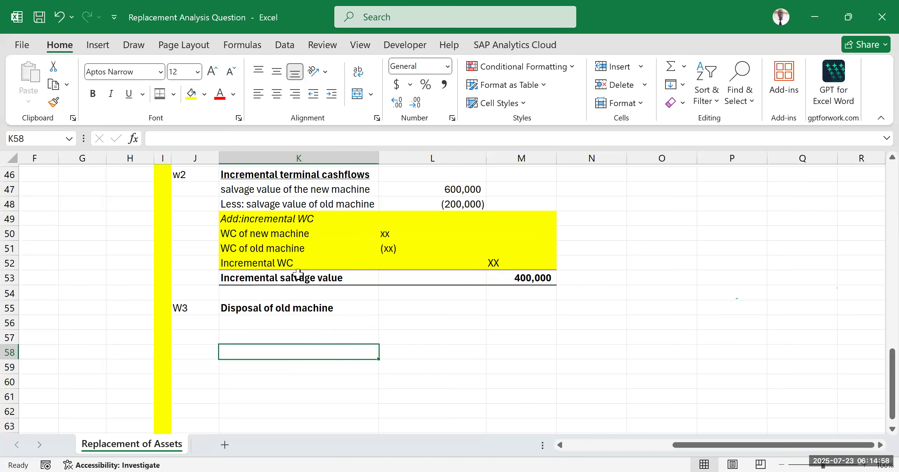
Step: Label the first row of the W3 working in K56 as "NBV of old asset"
{"action": "scroll", "coordinate": [264, 249], "scroll_direction": "down", "scroll_amount": 2}
{"action": "left_click", "coordinate": [264, 249]}
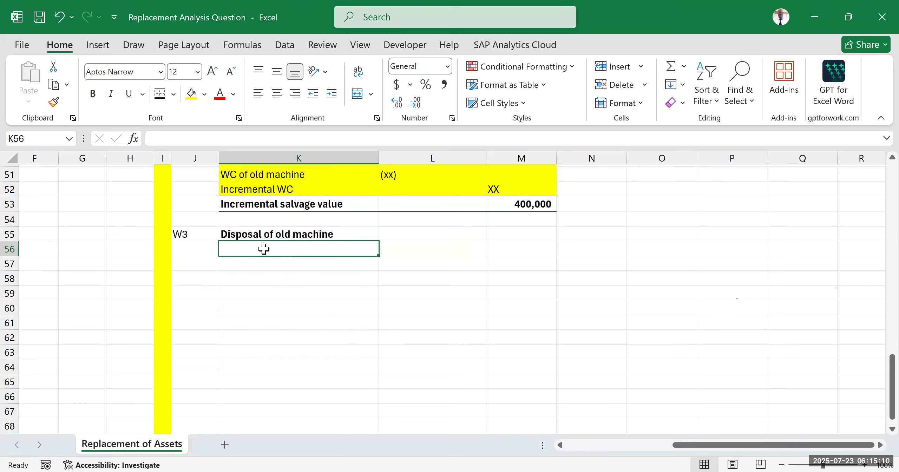
{"action": "type", "text": "NBV"}
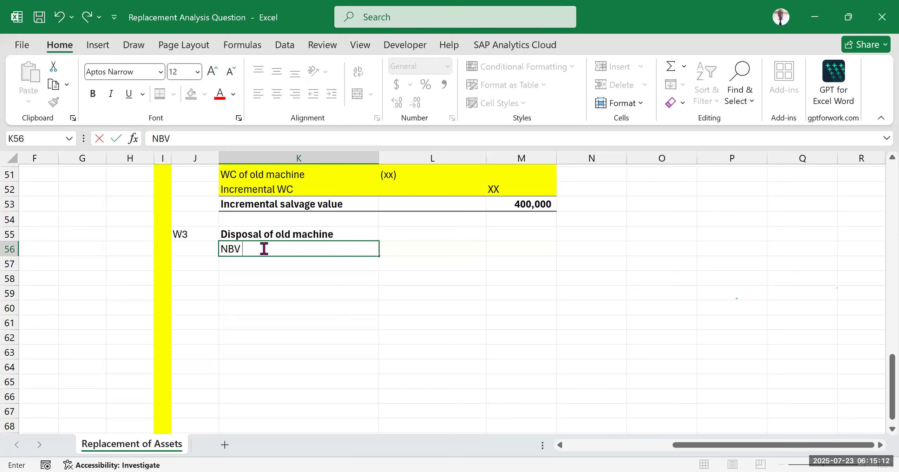
{"action": "type", "text": " of old asset"}
{"action": "key", "text": "Return"}
{"action": "key", "text": "Return"}
{"action": "key", "text": "Return"}
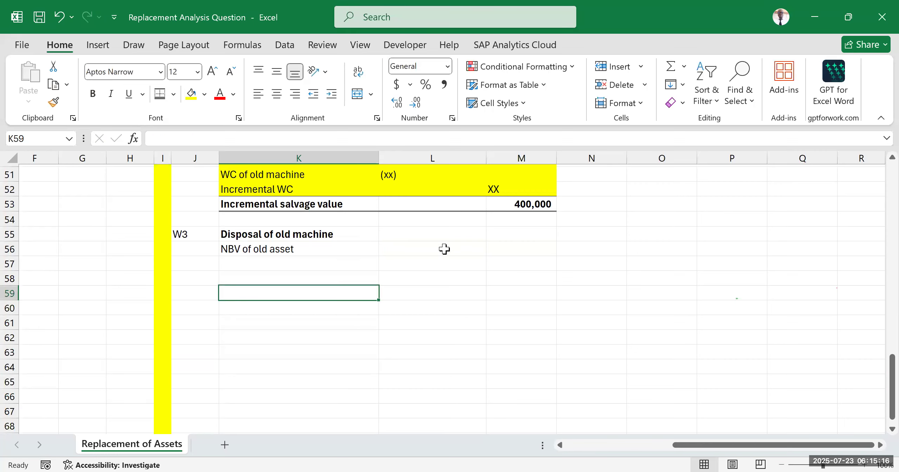
Step: Enter the old machine's net book value from the question in L56 as =2400000
{"action": "left_click", "coordinate": [444, 249]}
{"action": "type", "text": "="}
{"action": "left_click_drag", "start_coordinate": [677, 450], "coordinate": [351, 322]}
{"action": "scroll", "coordinate": [338, 323], "scroll_direction": "up", "scroll_amount": 13}
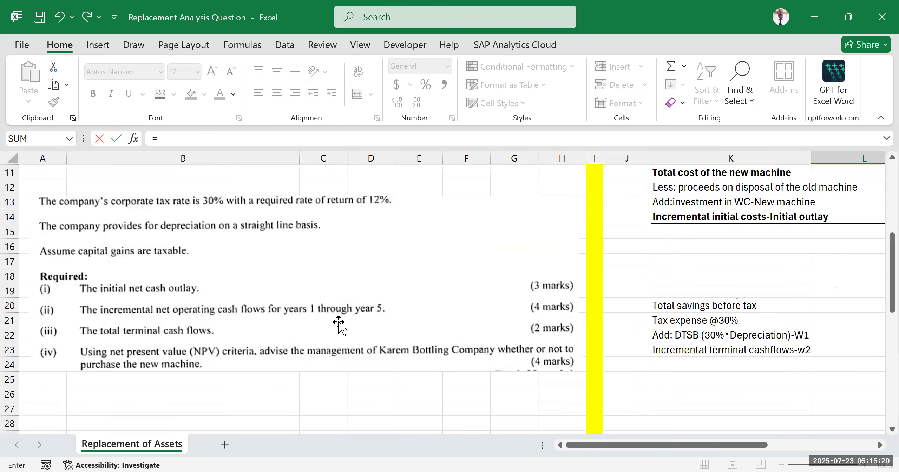
{"action": "scroll", "coordinate": [404, 258], "scroll_direction": "up", "scroll_amount": 4}
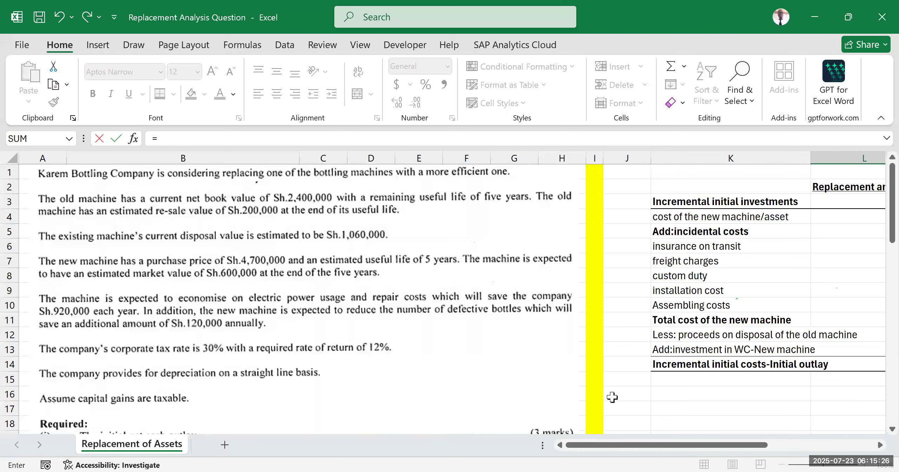
{"action": "type", "text": "2400"}
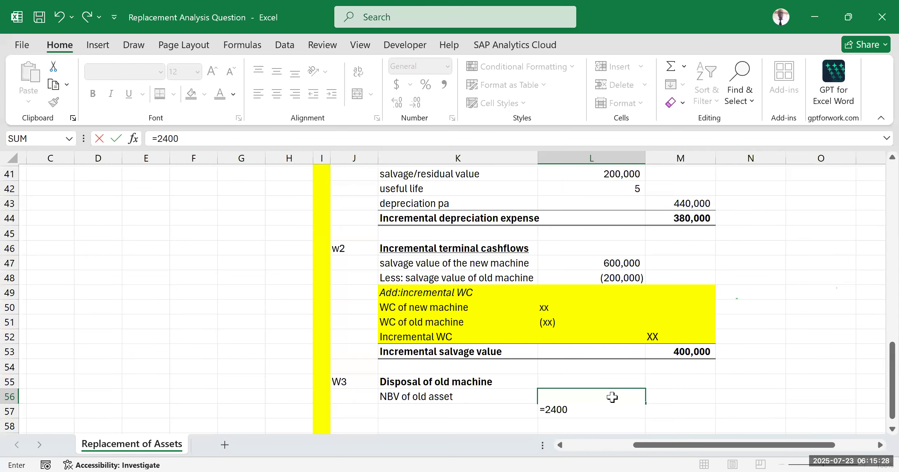
{"action": "type", "text": "000"}
{"action": "key", "text": "Return"}
Step: Format L56:M62 with thousands separators and no decimals, then select K57 for the next label
{"action": "scroll", "coordinate": [582, 308], "scroll_direction": "down", "scroll_amount": 2}
{"action": "left_click_drag", "start_coordinate": [565, 330], "coordinate": [675, 417]}
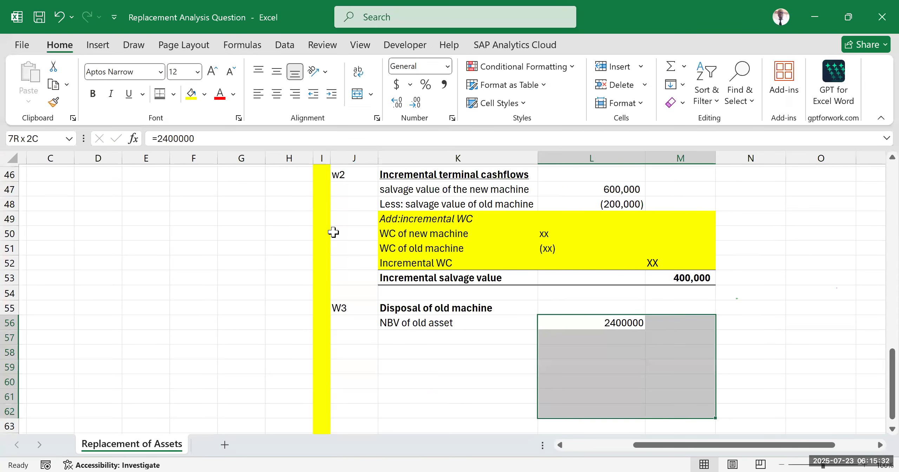
{"action": "left_click", "coordinate": [444, 85]}
{"action": "left_click", "coordinate": [415, 106]}
{"action": "left_click", "coordinate": [415, 106]}
{"action": "left_click", "coordinate": [646, 394]}
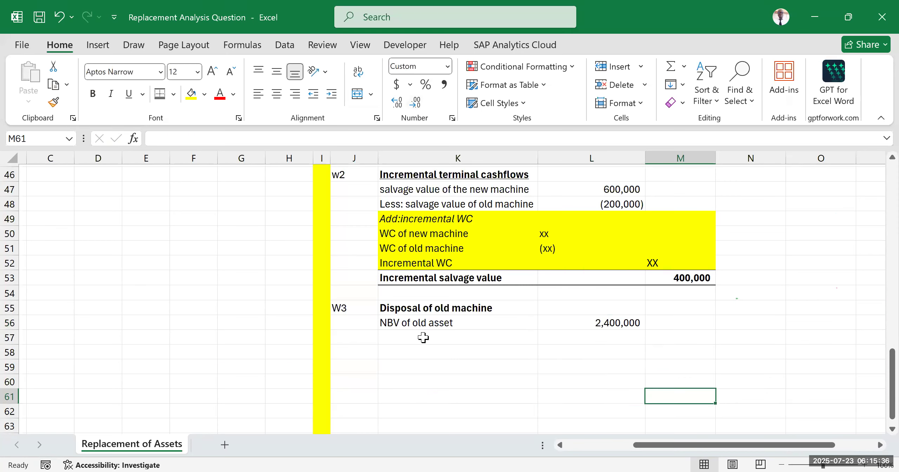
{"action": "left_click", "coordinate": [423, 338]}
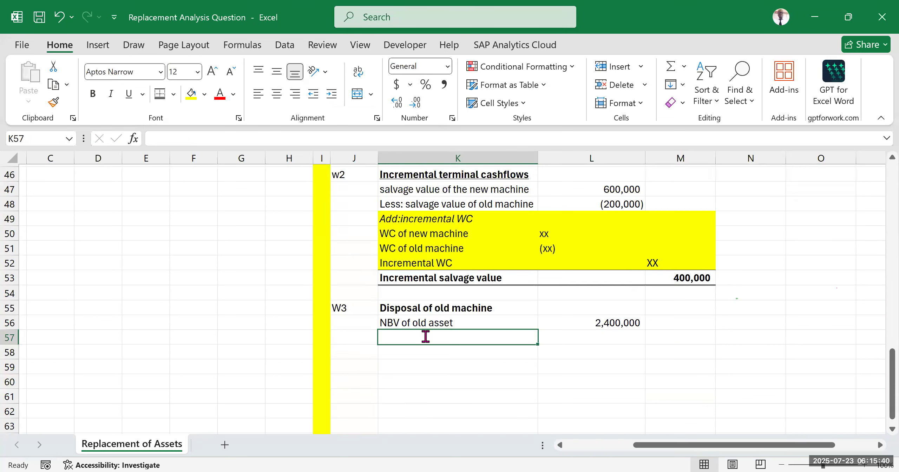
Step: Label the second row of the W3 working in K57 as "proceeds on disposal"
{"action": "type", "text": "proceeds on disposa"}
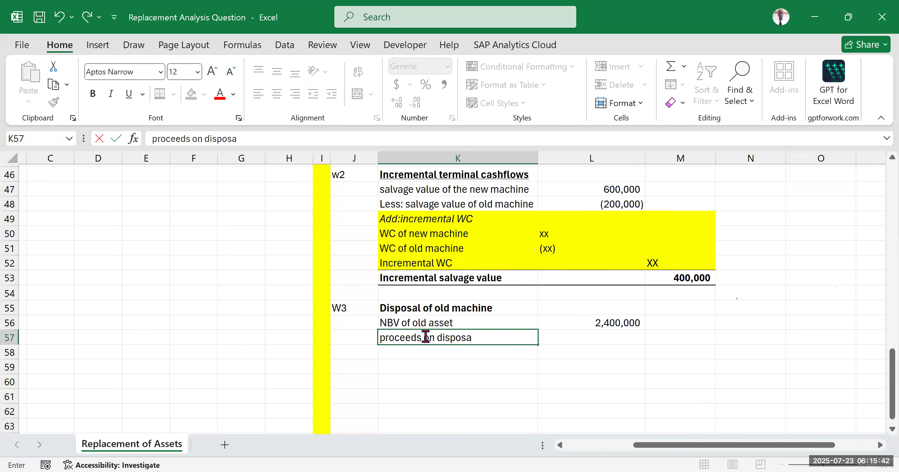
{"action": "type", "text": "l"}
{"action": "left_click", "coordinate": [652, 408]}
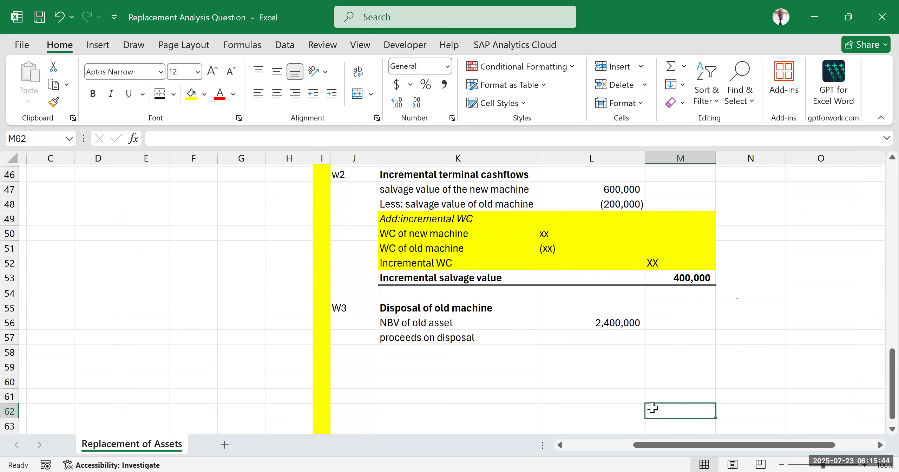
Step: Enter the old machine's current disposal value from the question in L57 as =1060000
{"action": "left_click", "coordinate": [611, 339]}
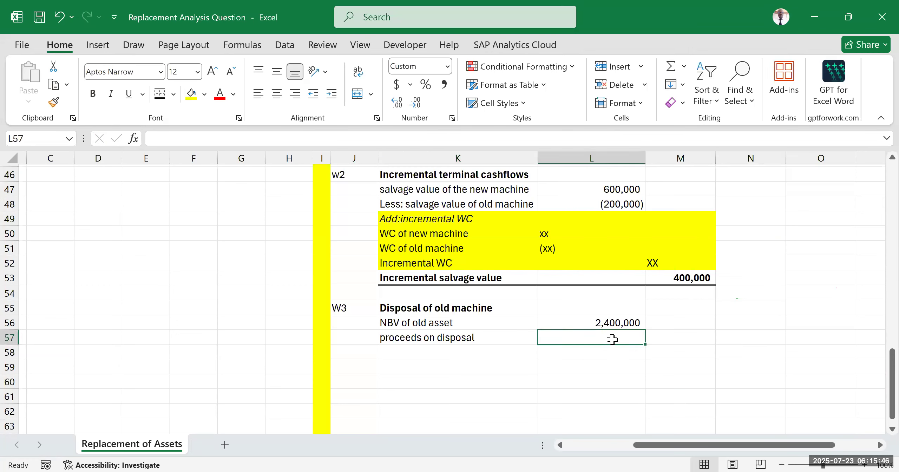
{"action": "type", "text": "="}
{"action": "left_click_drag", "start_coordinate": [646, 452], "coordinate": [313, 285]}
{"action": "scroll", "coordinate": [207, 316], "scroll_direction": "up", "scroll_amount": 8}
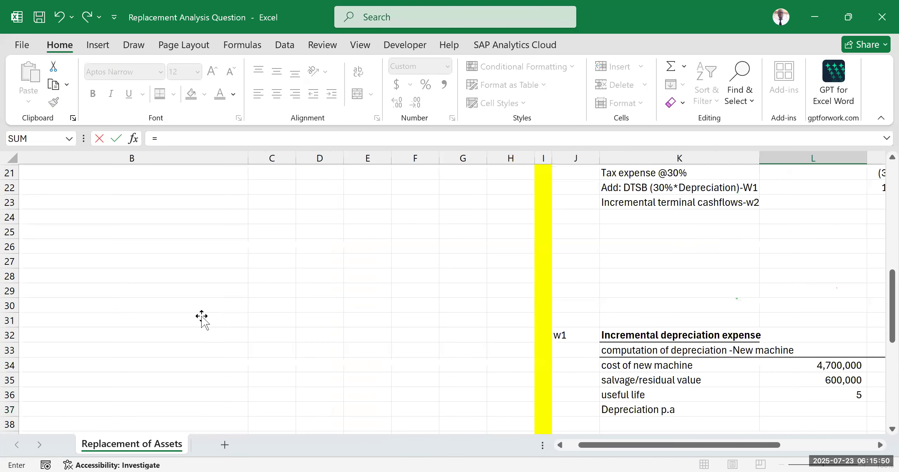
{"action": "scroll", "coordinate": [202, 316], "scroll_direction": "up", "scroll_amount": 7}
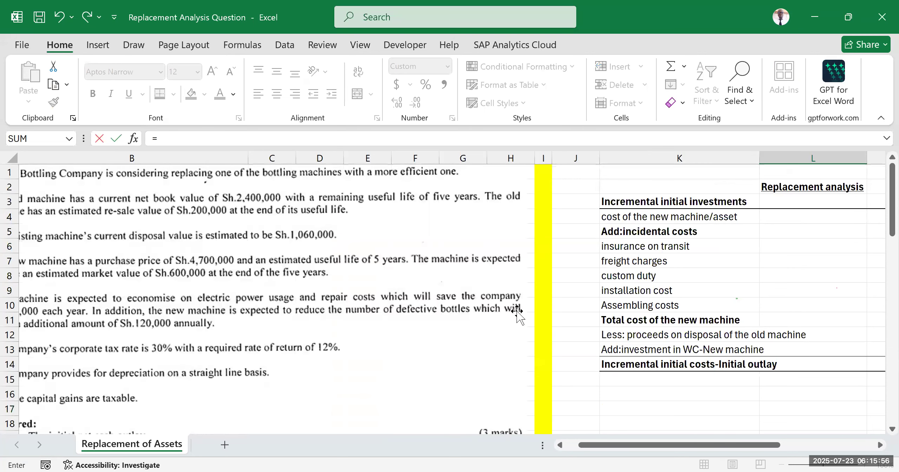
{"action": "left_click_drag", "start_coordinate": [669, 451], "coordinate": [649, 379]}
{"action": "scroll", "coordinate": [632, 367], "scroll_direction": "down", "scroll_amount": 7}
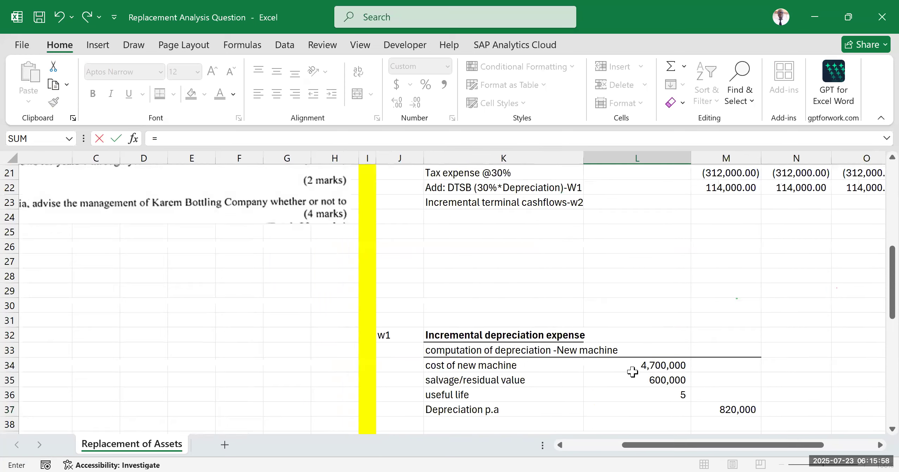
{"action": "scroll", "coordinate": [632, 367], "scroll_direction": "down", "scroll_amount": 6}
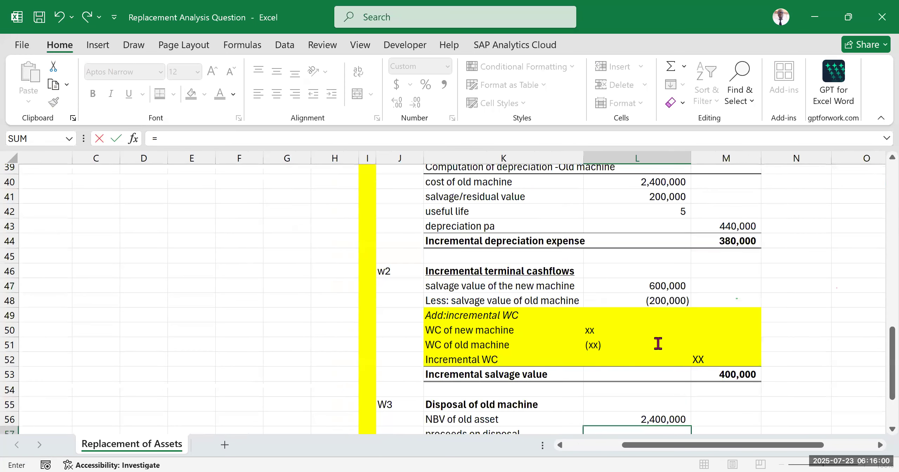
{"action": "scroll", "coordinate": [657, 343], "scroll_direction": "down", "scroll_amount": 2}
{"action": "type", "text": "10"}
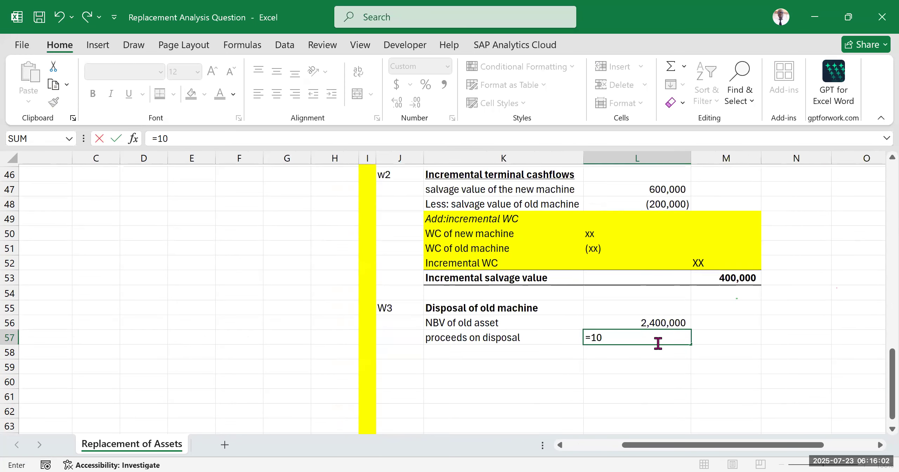
{"action": "type", "text": "60000"}
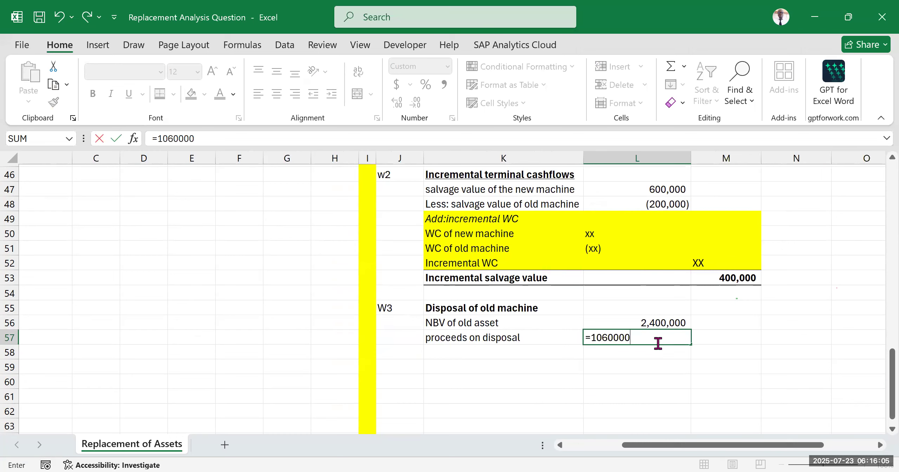
{"action": "left_click", "coordinate": [736, 355]}
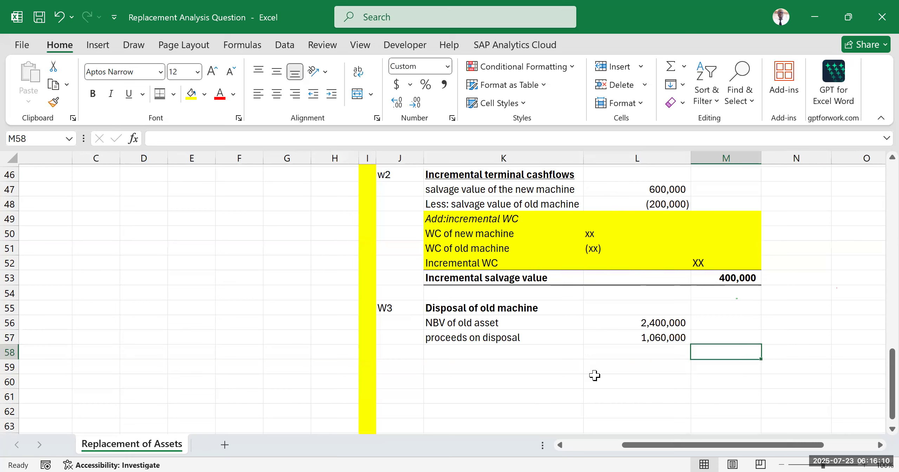
Step: Compare the old machine's net book value with its disposal proceeds in rows 56 and 57 of the W3 working
{"action": "left_click_drag", "start_coordinate": [561, 335], "coordinate": [656, 333]}
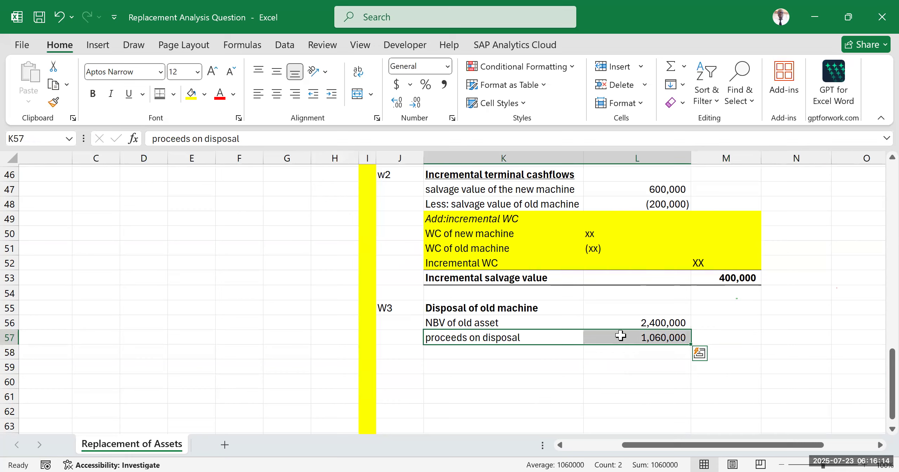
{"action": "left_click", "coordinate": [610, 317]}
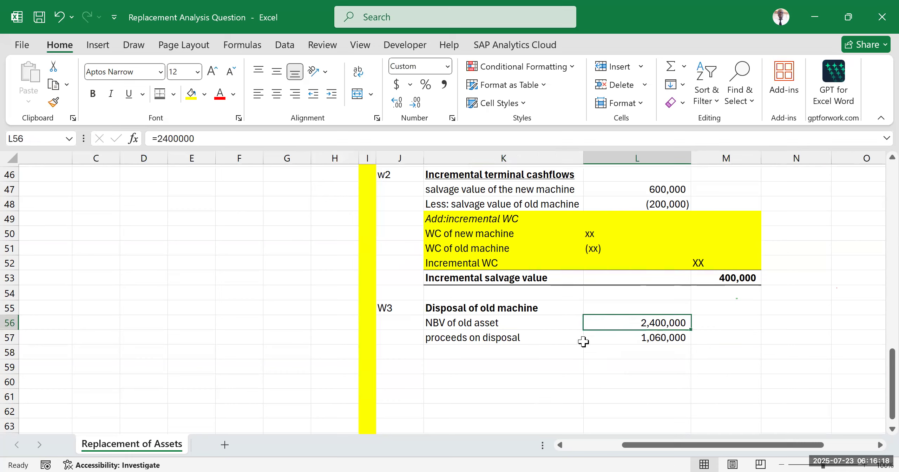
{"action": "left_click_drag", "start_coordinate": [559, 341], "coordinate": [674, 336]}
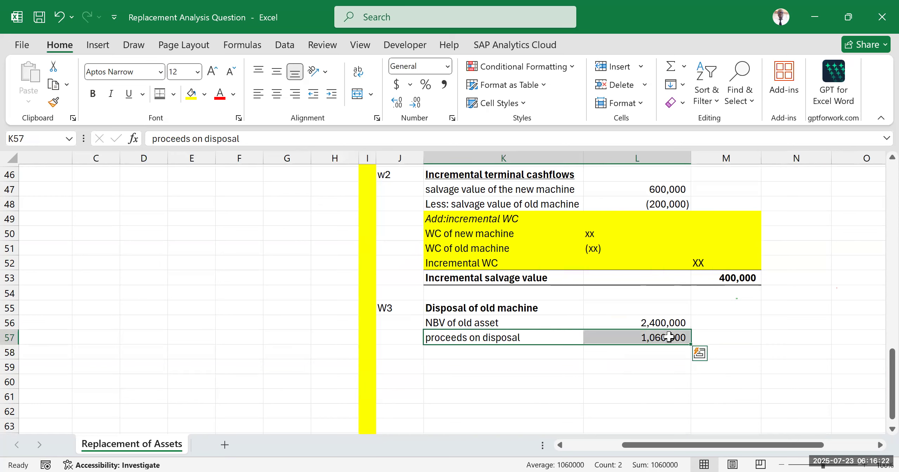
{"action": "left_click", "coordinate": [595, 321]}
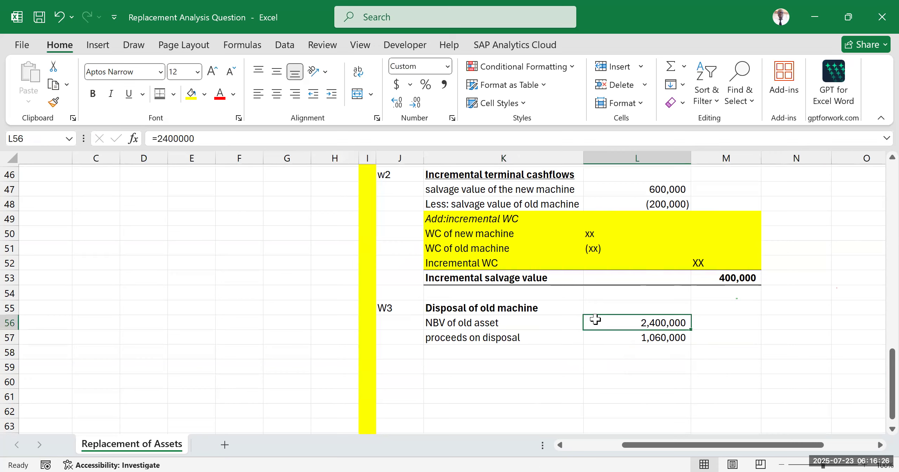
{"action": "left_click", "coordinate": [536, 365]}
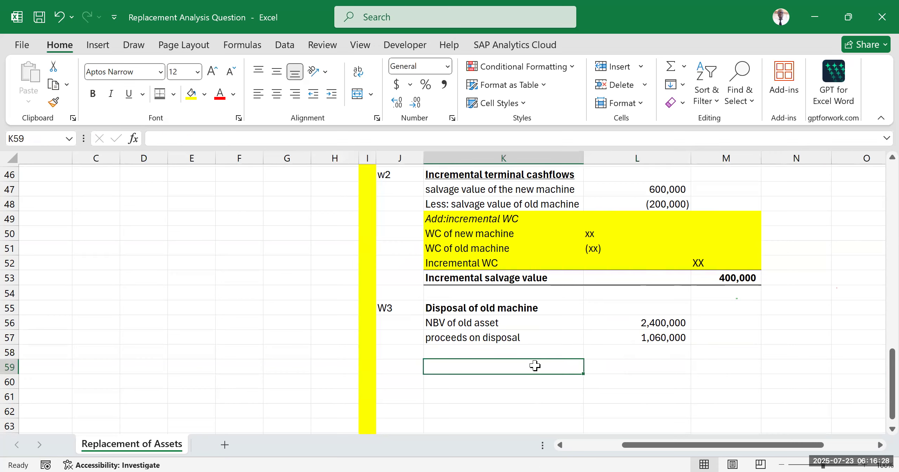
{"action": "left_click", "coordinate": [464, 339]}
{"action": "left_click_drag", "start_coordinate": [709, 336], "coordinate": [680, 337]}
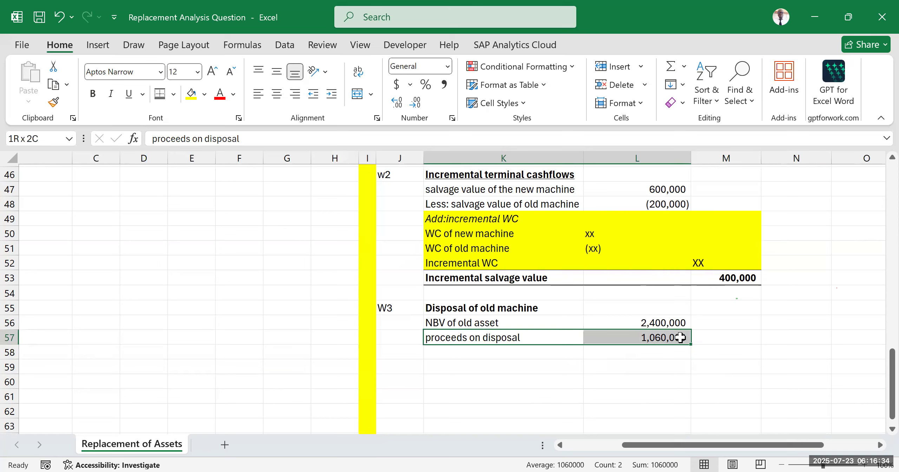
{"action": "left_click_drag", "start_coordinate": [681, 337], "coordinate": [644, 324]}
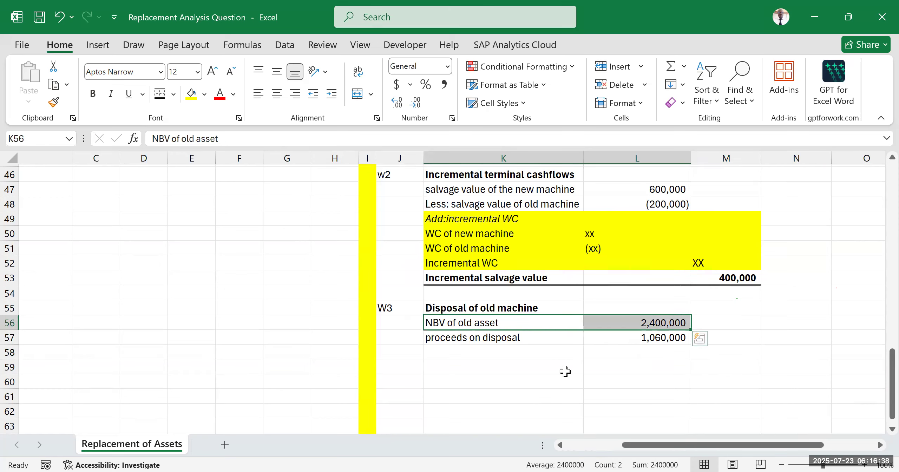
{"action": "left_click_drag", "start_coordinate": [571, 333], "coordinate": [622, 337]}
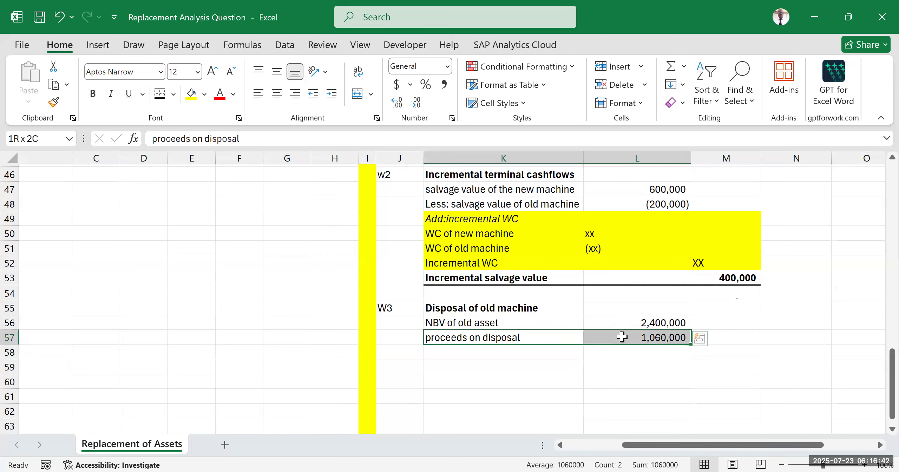
{"action": "left_click", "coordinate": [637, 321]}
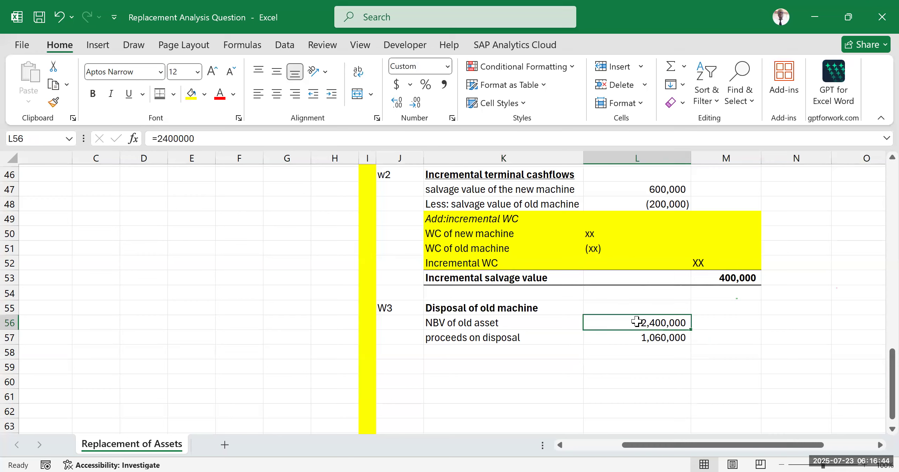
{"action": "left_click", "coordinate": [636, 340]}
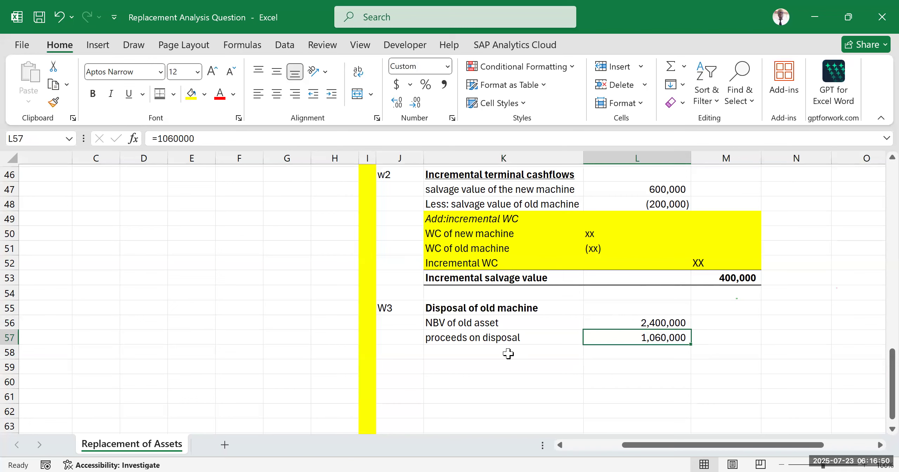
Step: Label the third row of the W3 working in K58 as "capital loss/loss on disposal"
{"action": "left_click", "coordinate": [509, 353]}
{"action": "type", "text": "capita"}
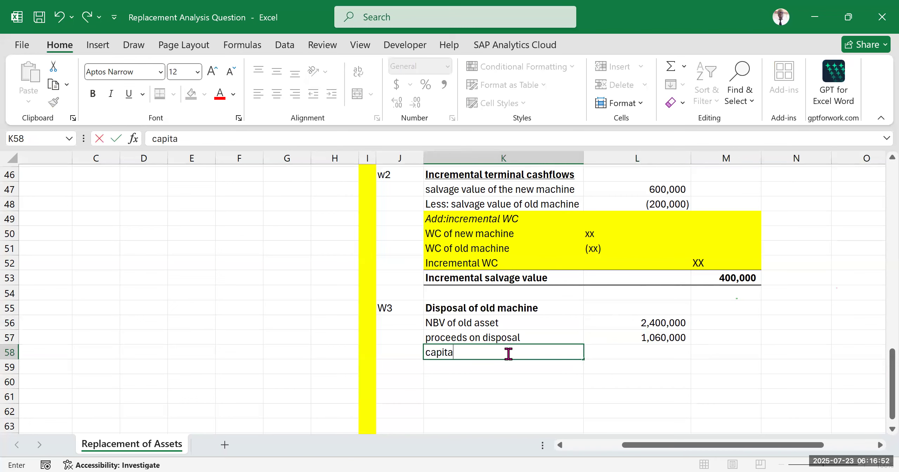
{"action": "type", "text": "l loss/loss od"}
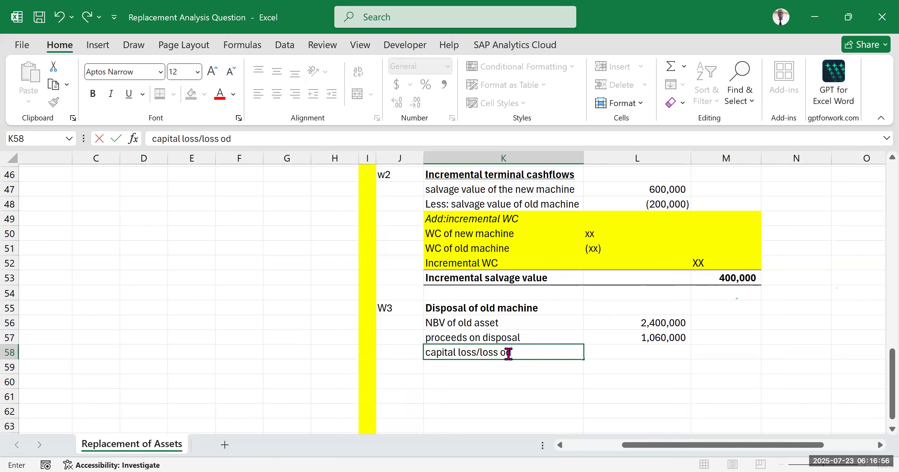
{"action": "key", "text": "BackSpace"}
{"action": "type", "text": "n disposal"}
{"action": "left_click", "coordinate": [610, 382]}
Step: Calculate the loss on disposal in L58 as net book value minus proceeds, =L56-L57
{"action": "left_click", "coordinate": [647, 349]}
{"action": "type", "text": "="}
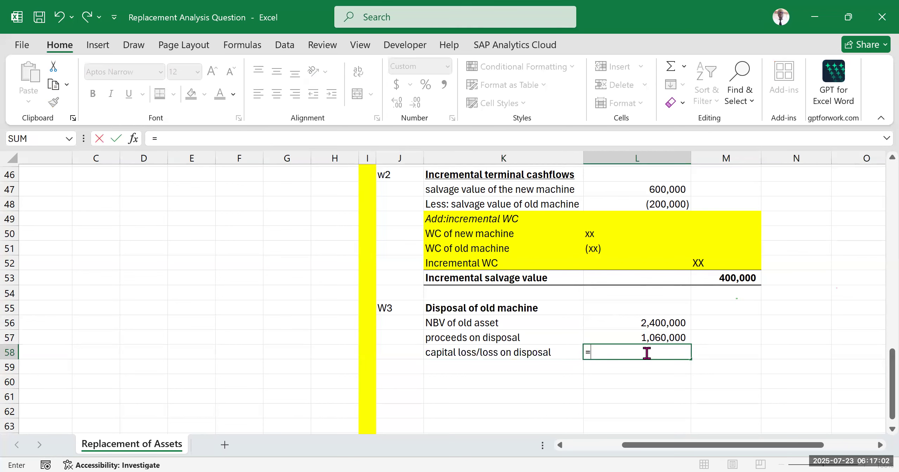
{"action": "left_click", "coordinate": [660, 322]}
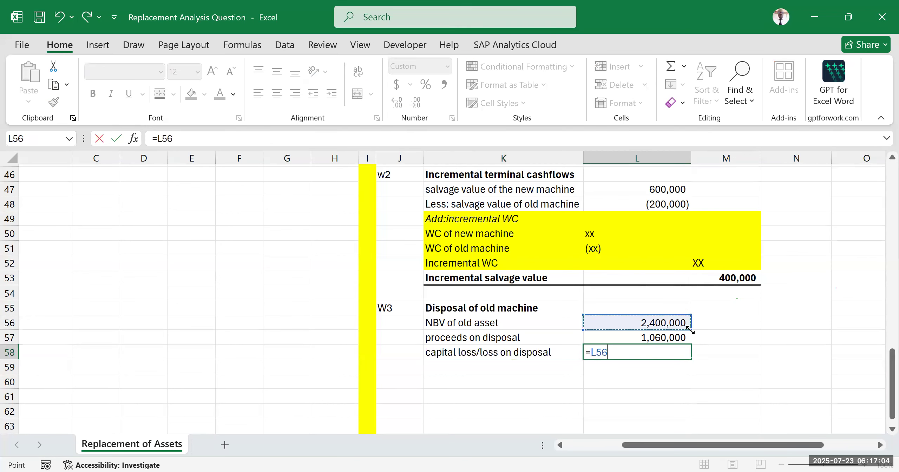
{"action": "type", "text": "-"}
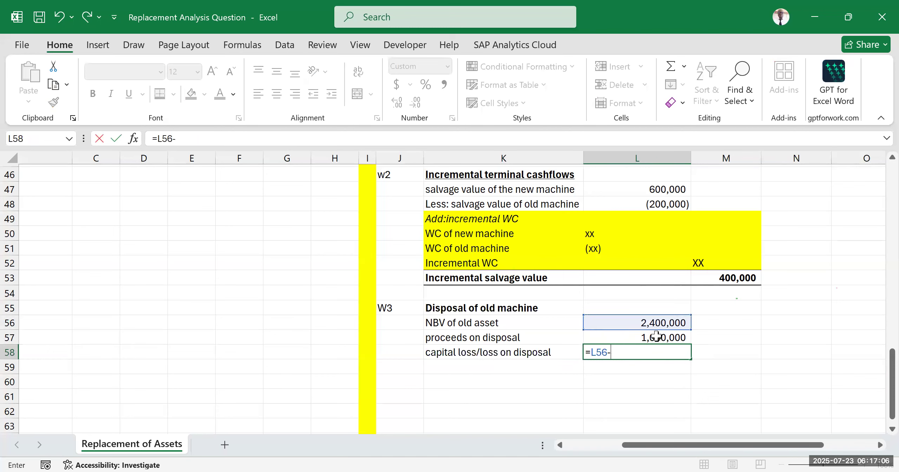
{"action": "left_click", "coordinate": [656, 337]}
{"action": "key", "text": "Return"}
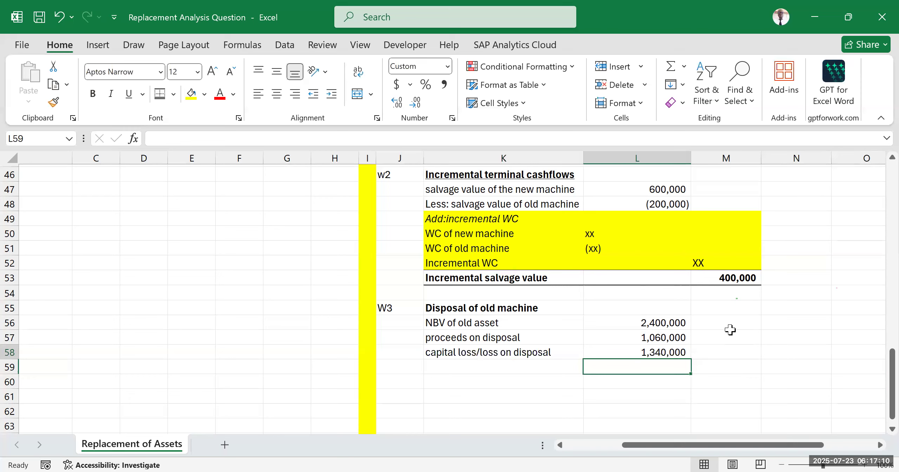
{"action": "left_click", "coordinate": [740, 357]}
{"action": "left_click", "coordinate": [797, 321]}
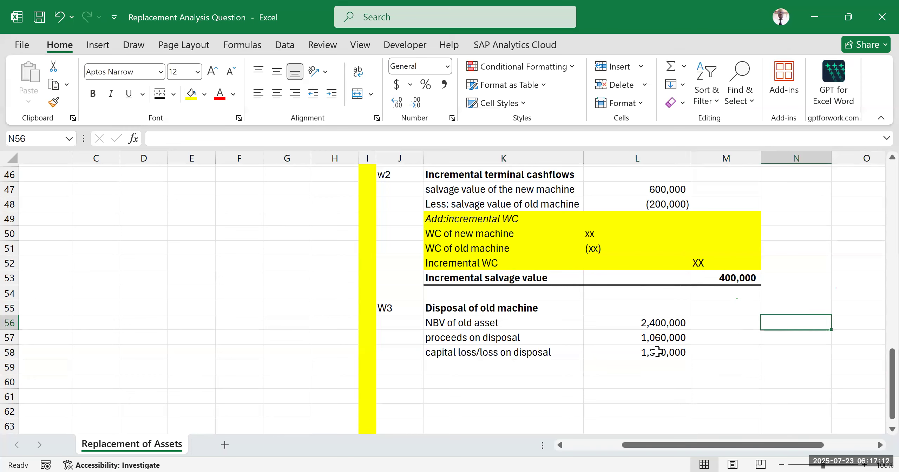
{"action": "left_click_drag", "start_coordinate": [518, 351], "coordinate": [642, 336]}
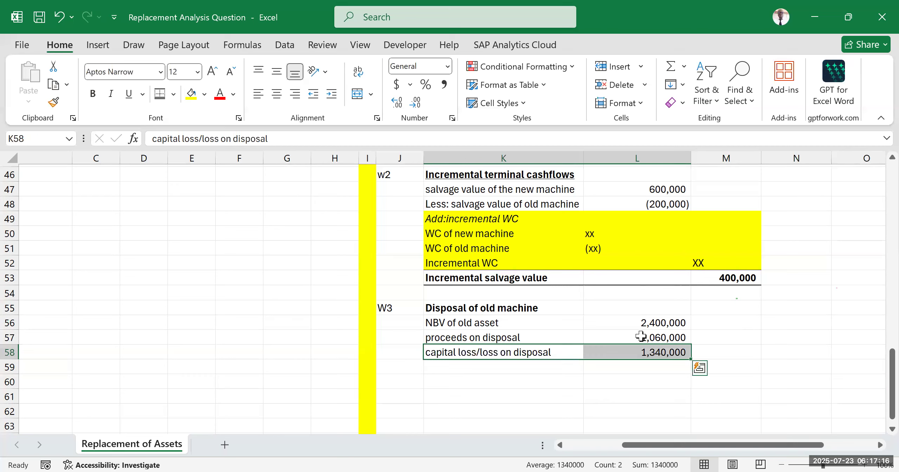
{"action": "left_click", "coordinate": [604, 386]}
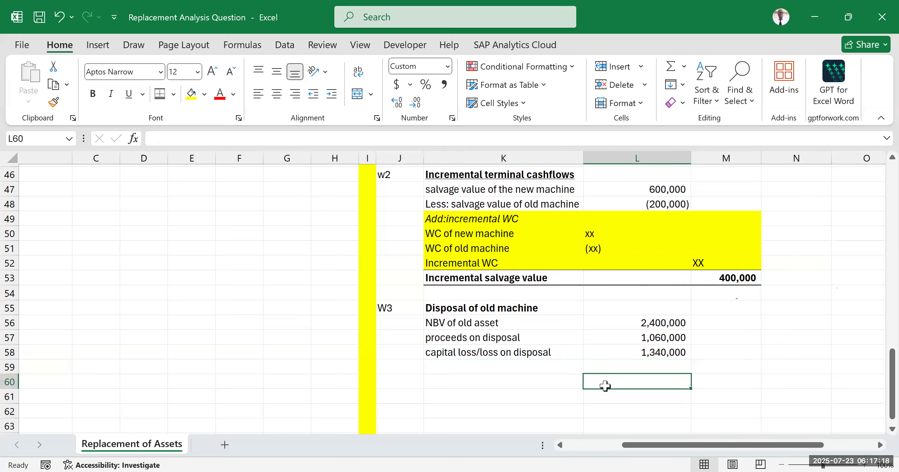
Step: Add a "tax saving" row to the W3 working in K59, calculating it in L59 as 30% of the loss on disposal, =30%*L58
{"action": "left_click", "coordinate": [488, 368]}
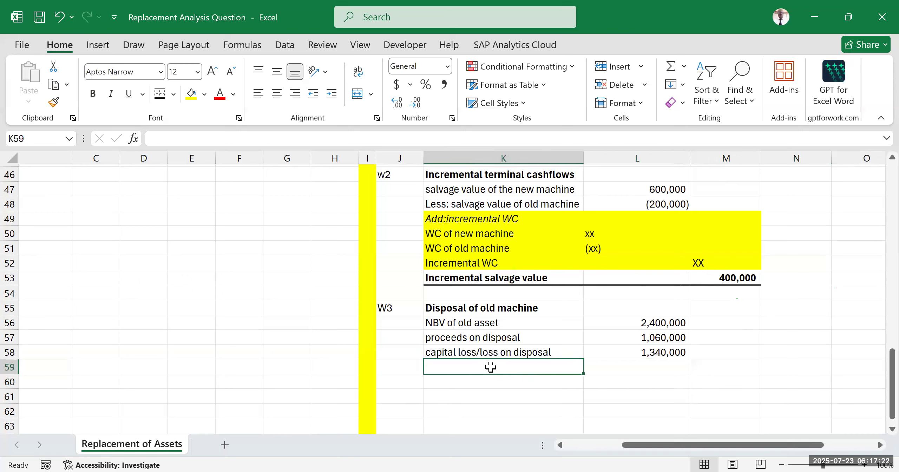
{"action": "type", "text": "tax saving"}
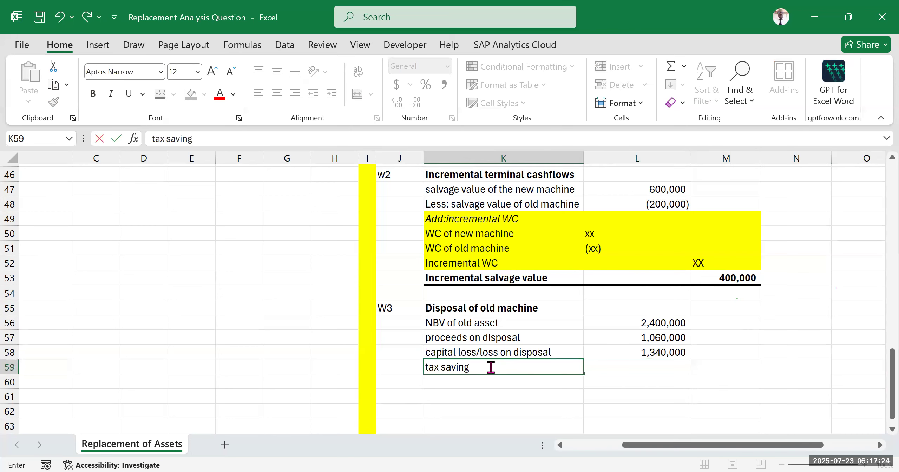
{"action": "left_click", "coordinate": [668, 370]}
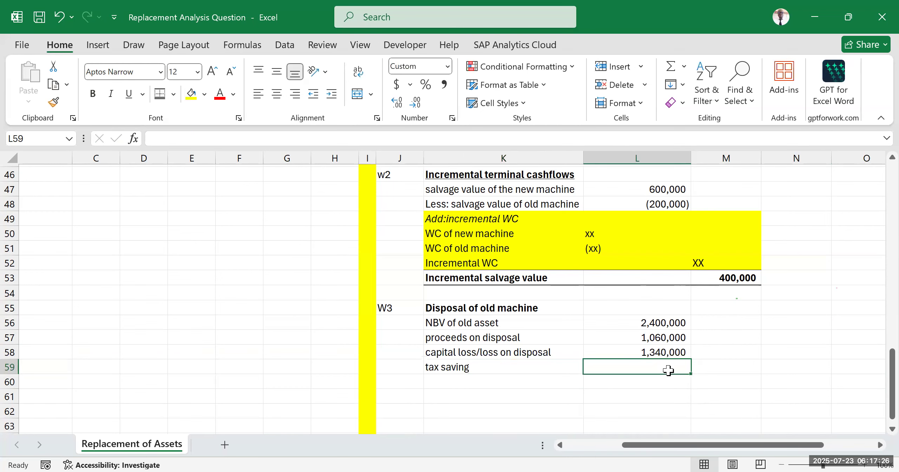
{"action": "type", "text": "=30%*"}
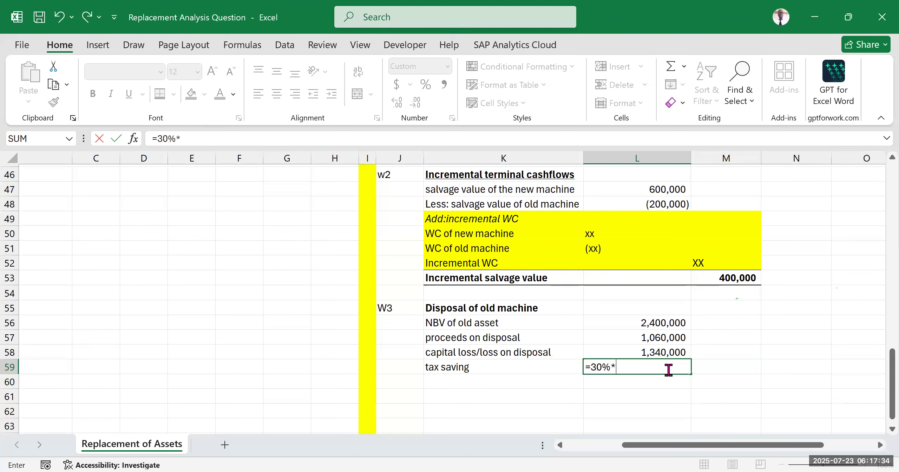
{"action": "left_click", "coordinate": [651, 351]}
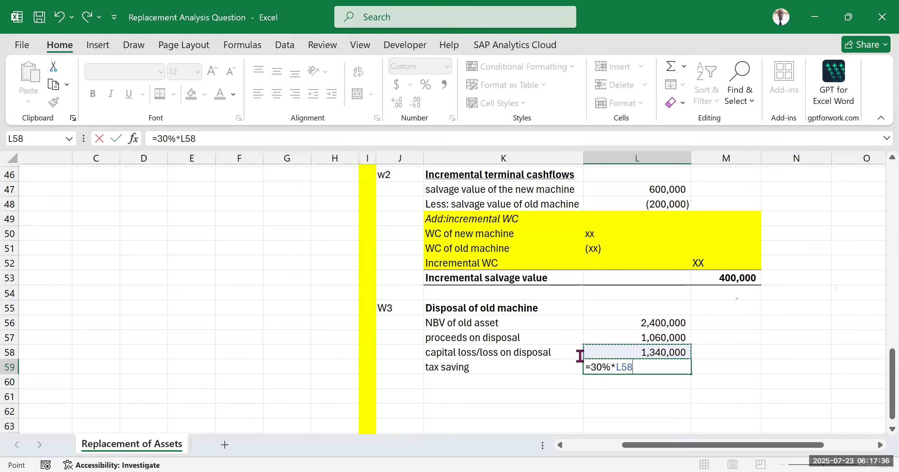
{"action": "key", "text": "Return"}
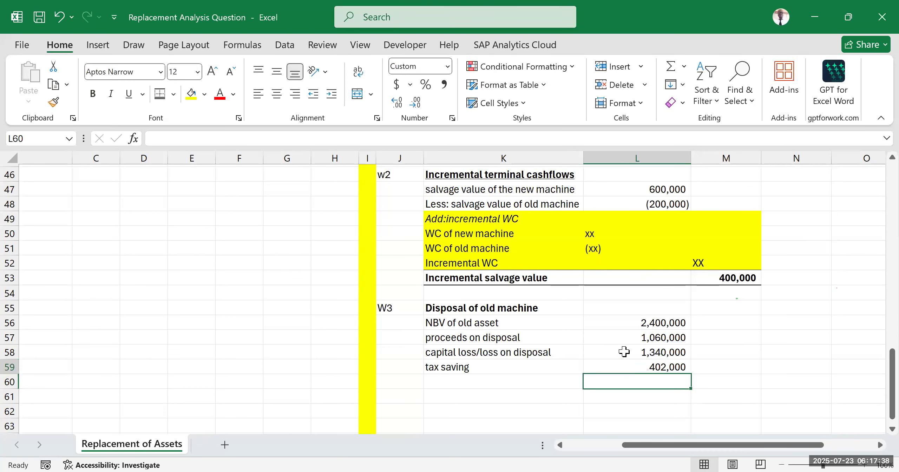
{"action": "left_click", "coordinate": [733, 367]}
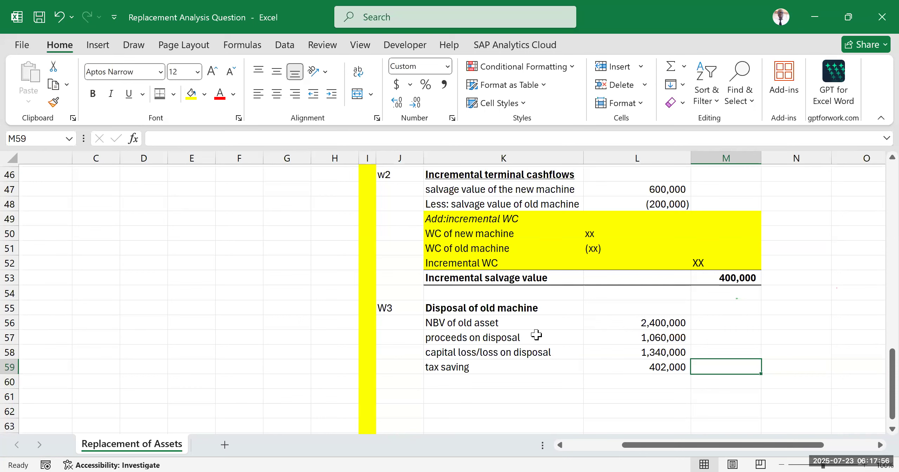
Step: Examine the W3 disposal working alongside the total savings before tax and 30% tax expense rows for years 1 to 5
{"action": "left_click_drag", "start_coordinate": [384, 298], "coordinate": [752, 377]}
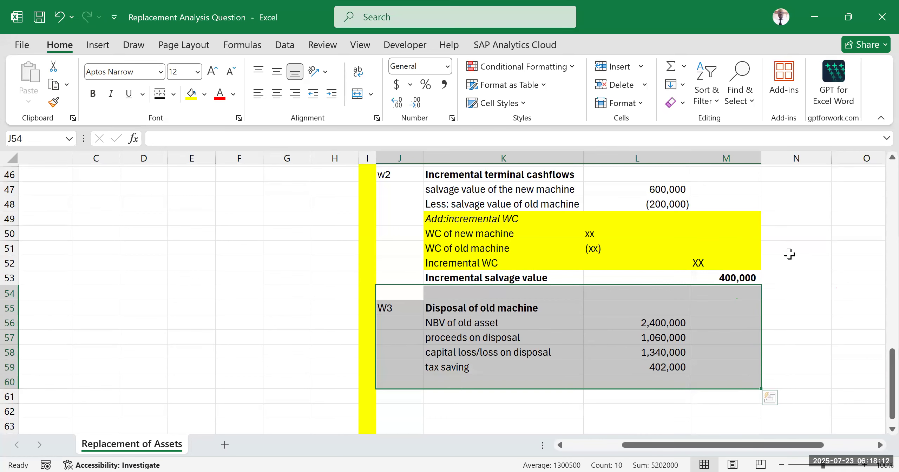
{"action": "scroll", "coordinate": [789, 253], "scroll_direction": "up", "scroll_amount": 2}
{"action": "scroll", "coordinate": [789, 253], "scroll_direction": "up", "scroll_amount": 7}
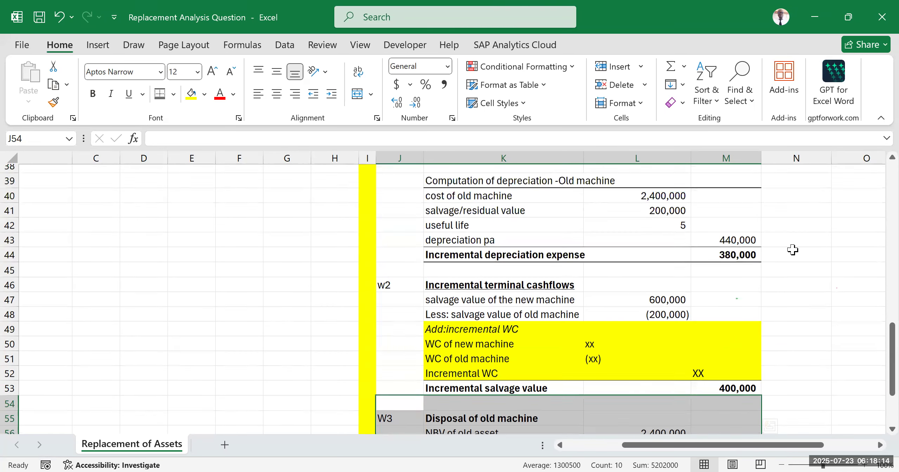
{"action": "scroll", "coordinate": [755, 252], "scroll_direction": "up", "scroll_amount": 5}
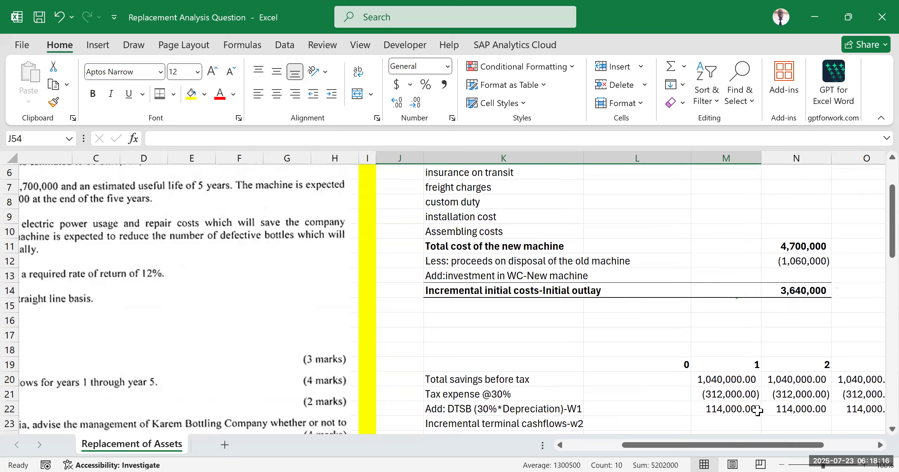
{"action": "left_click_drag", "start_coordinate": [804, 444], "coordinate": [808, 364]}
{"action": "scroll", "coordinate": [737, 298], "scroll_direction": "down", "scroll_amount": 3}
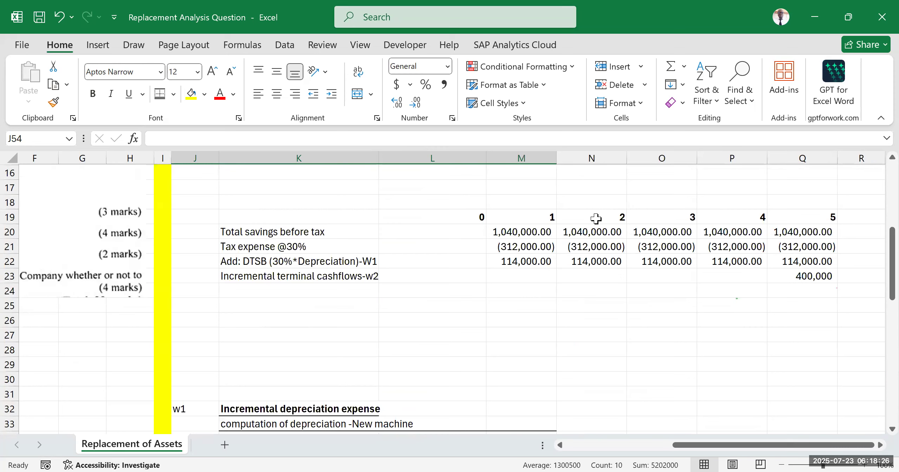
{"action": "left_click", "coordinate": [523, 219]}
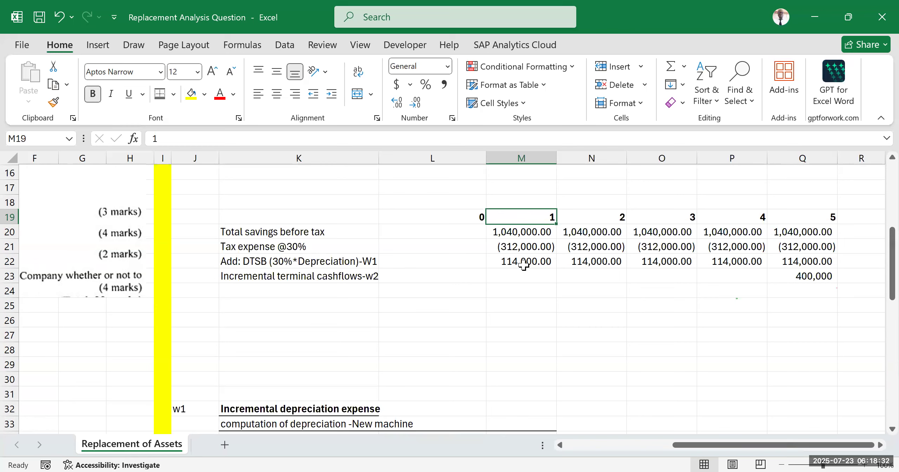
{"action": "left_click", "coordinate": [560, 309]}
{"action": "left_click", "coordinate": [535, 232]}
{"action": "left_click_drag", "start_coordinate": [536, 233], "coordinate": [782, 232]}
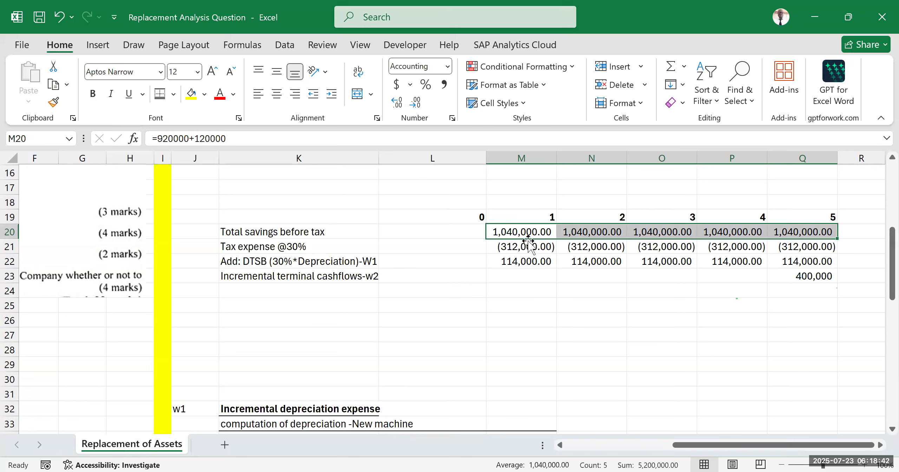
{"action": "left_click", "coordinate": [537, 291]}
{"action": "left_click_drag", "start_coordinate": [533, 249], "coordinate": [813, 249]}
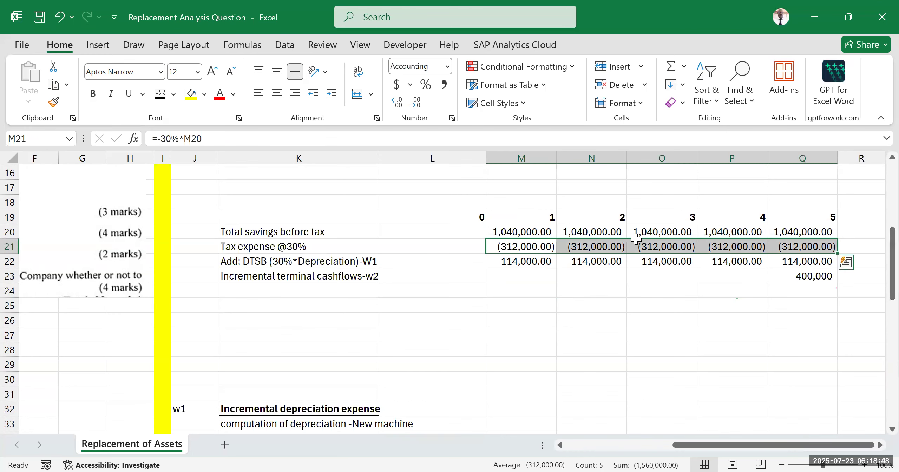
Step: Review the tax saving in the W3 disposal working against the initial investment section and the w1 and w2 workings
{"action": "scroll", "coordinate": [532, 316], "scroll_direction": "down", "scroll_amount": 6}
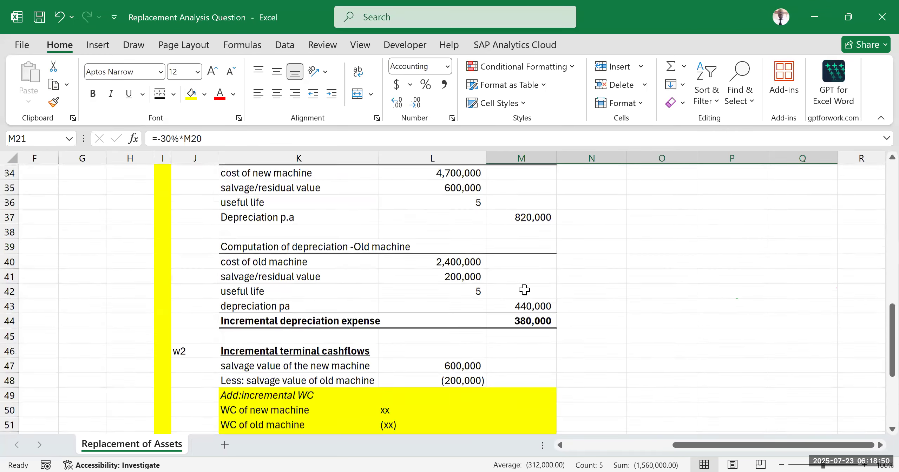
{"action": "scroll", "coordinate": [524, 290], "scroll_direction": "down", "scroll_amount": 6}
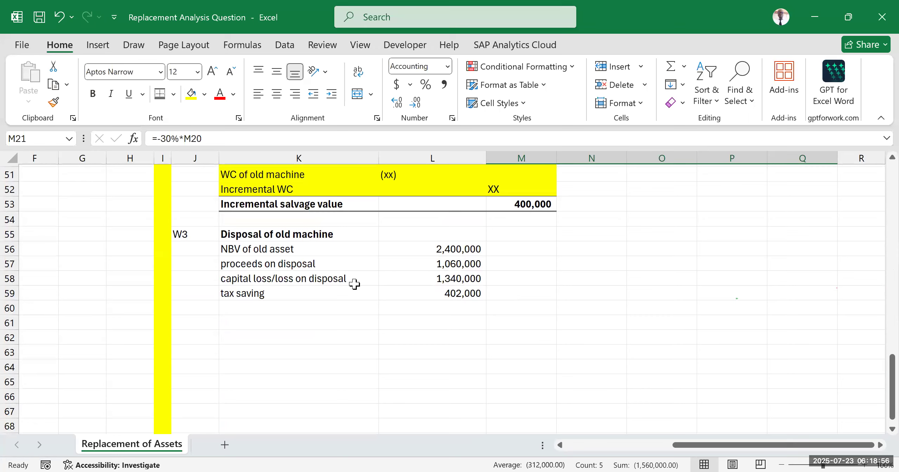
{"action": "left_click", "coordinate": [246, 234]}
{"action": "left_click_drag", "start_coordinate": [348, 249], "coordinate": [468, 305]}
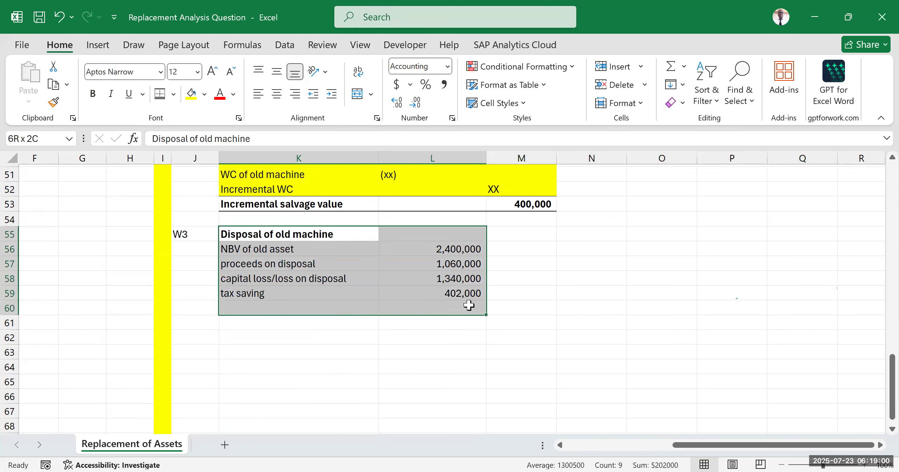
{"action": "left_click_drag", "start_coordinate": [469, 306], "coordinate": [468, 305]}
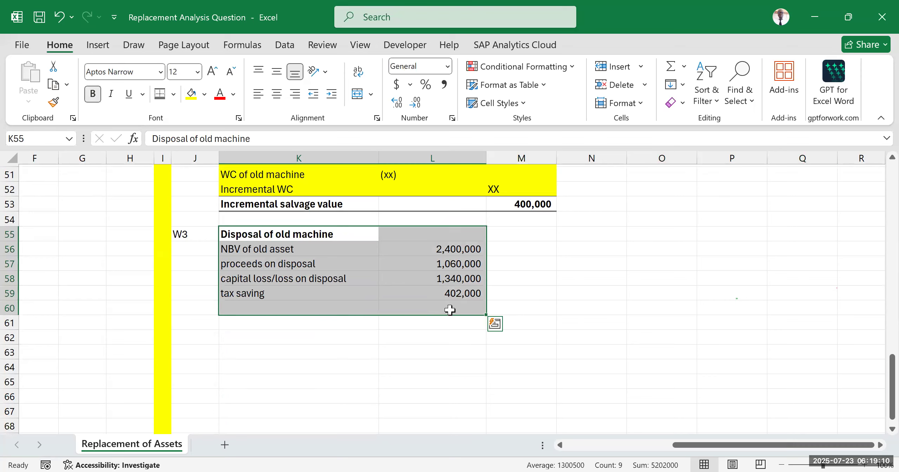
{"action": "left_click", "coordinate": [559, 268]}
{"action": "left_click_drag", "start_coordinate": [261, 294], "coordinate": [441, 293]}
{"action": "scroll", "coordinate": [456, 309], "scroll_direction": "up", "scroll_amount": 7}
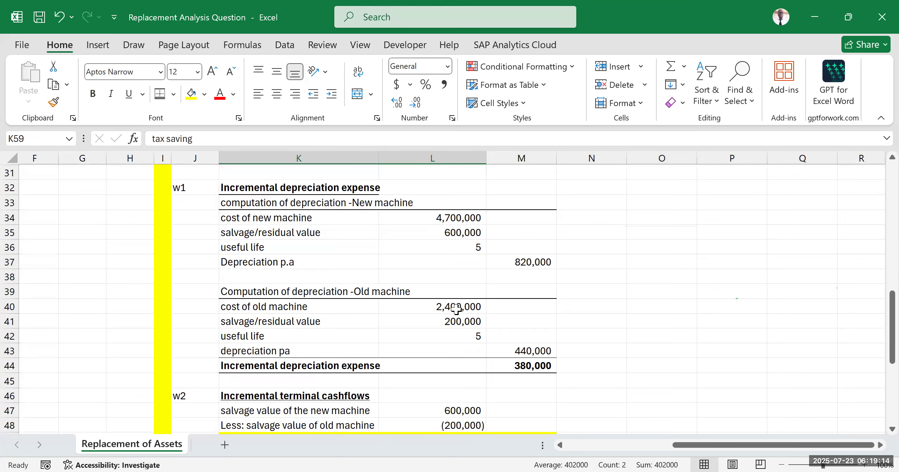
{"action": "scroll", "coordinate": [455, 309], "scroll_direction": "down", "scroll_amount": 5}
{"action": "scroll", "coordinate": [427, 352], "scroll_direction": "up", "scroll_amount": 13}
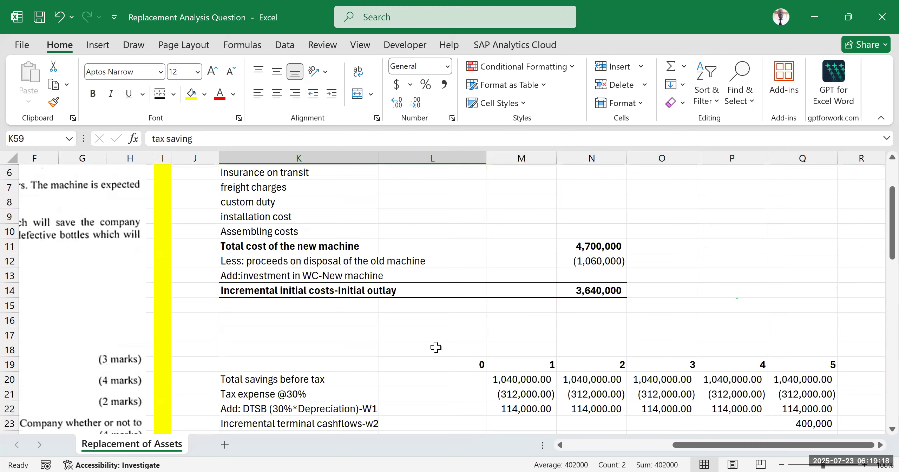
{"action": "scroll", "coordinate": [435, 346], "scroll_direction": "up", "scroll_amount": 2}
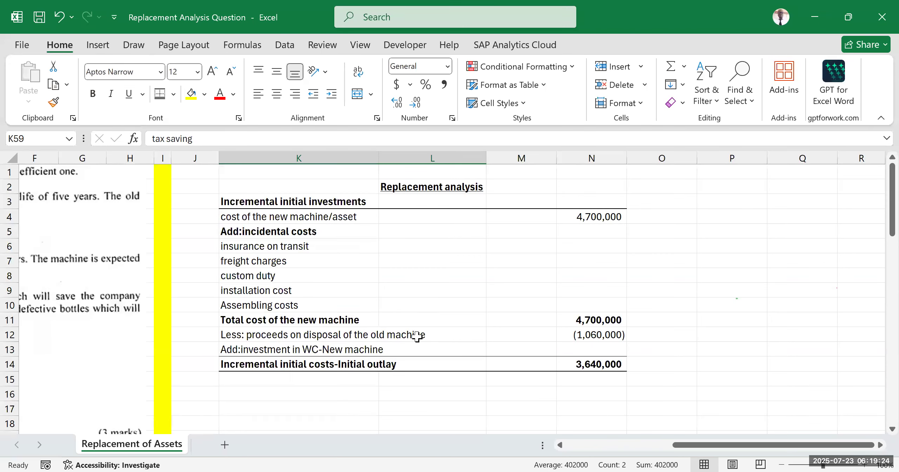
{"action": "scroll", "coordinate": [417, 335], "scroll_direction": "down", "scroll_amount": 13}
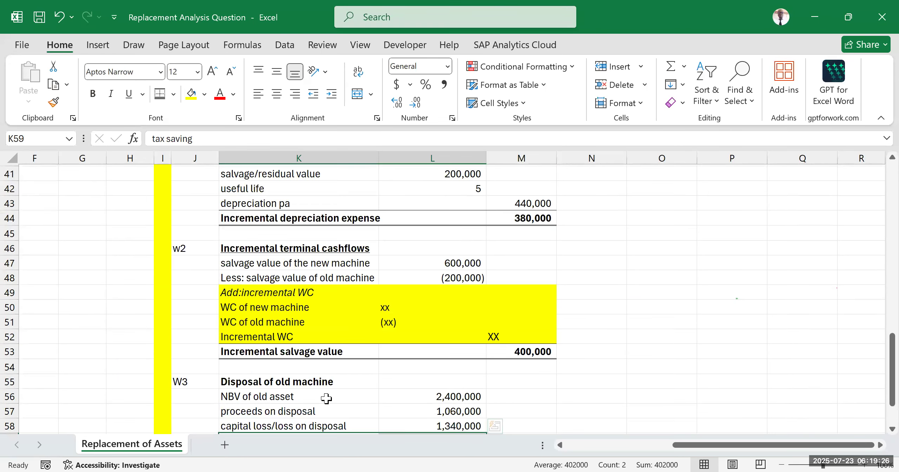
{"action": "scroll", "coordinate": [326, 398], "scroll_direction": "down", "scroll_amount": 2}
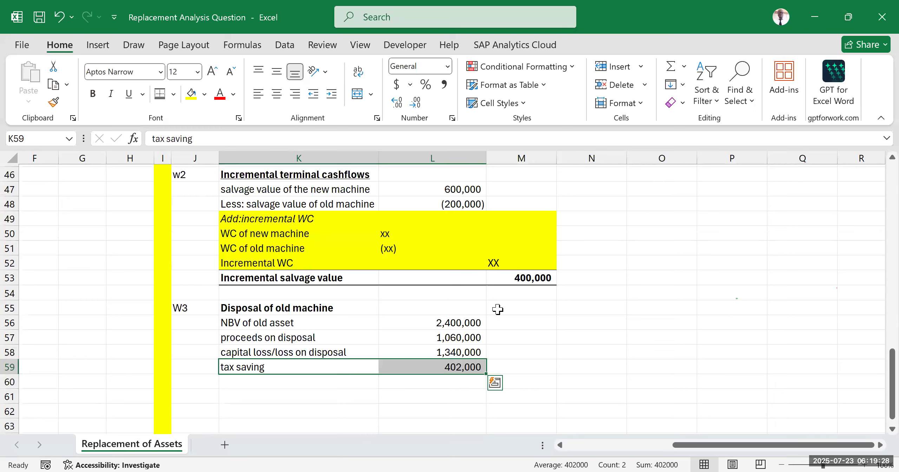
{"action": "scroll", "coordinate": [498, 309], "scroll_direction": "up", "scroll_amount": 5}
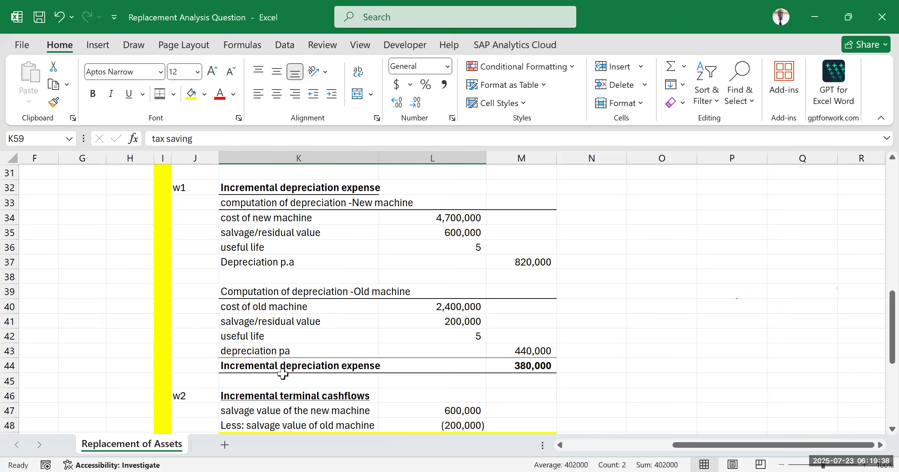
{"action": "scroll", "coordinate": [329, 374], "scroll_direction": "down", "scroll_amount": 7}
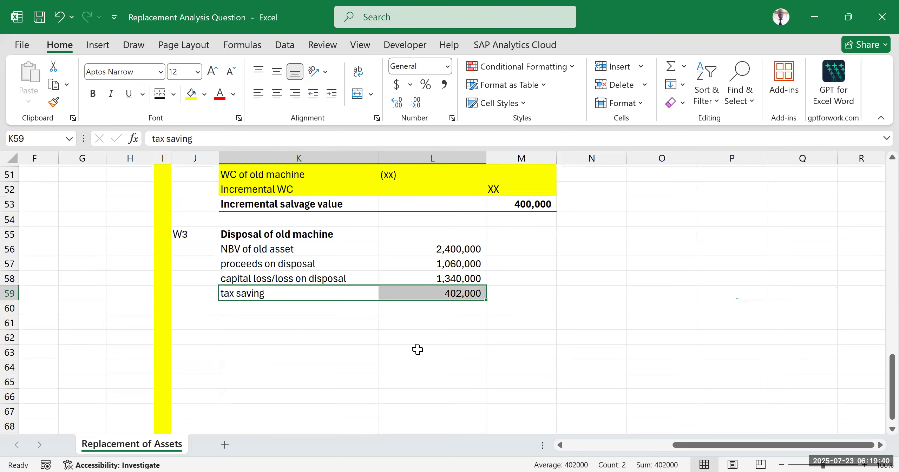
Step: Examine the Incremental initial investments section, focusing on the proceeds on disposal of the old machine in row 12
{"action": "scroll", "coordinate": [418, 351], "scroll_direction": "up", "scroll_amount": 15}
{"action": "scroll", "coordinate": [427, 351], "scroll_direction": "up", "scroll_amount": 2}
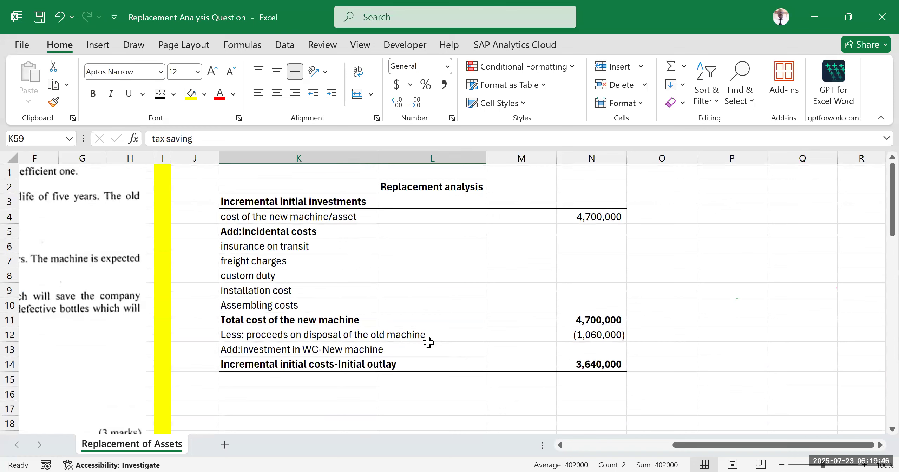
{"action": "left_click", "coordinate": [317, 338]}
{"action": "left_click", "coordinate": [289, 199]}
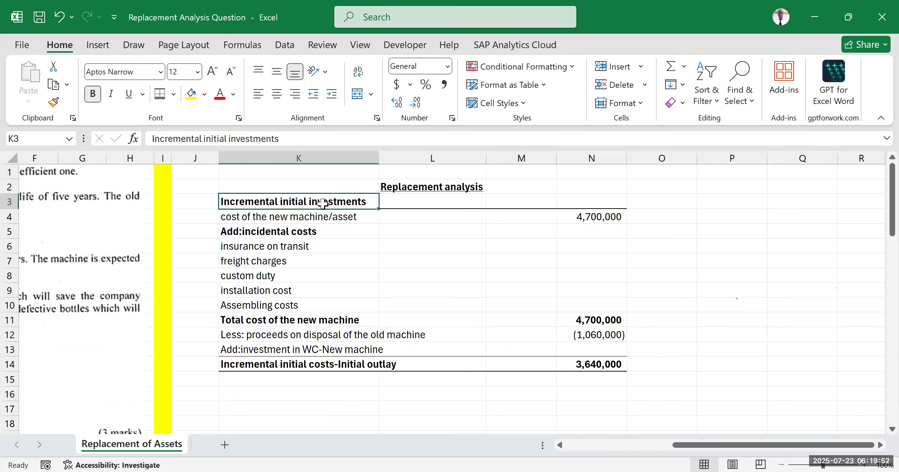
{"action": "left_click", "coordinate": [253, 337]}
{"action": "left_click", "coordinate": [265, 357]}
{"action": "left_click_drag", "start_coordinate": [256, 336], "coordinate": [585, 329]}
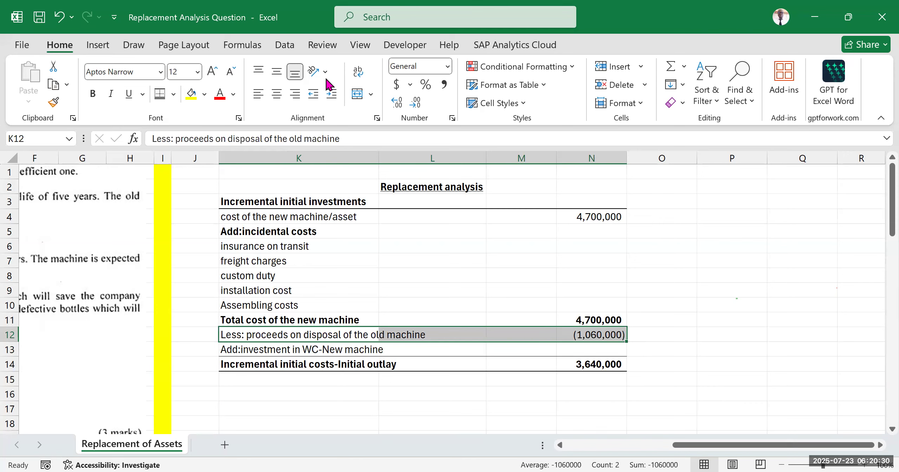
{"action": "key", "text": "alt+Tab"}
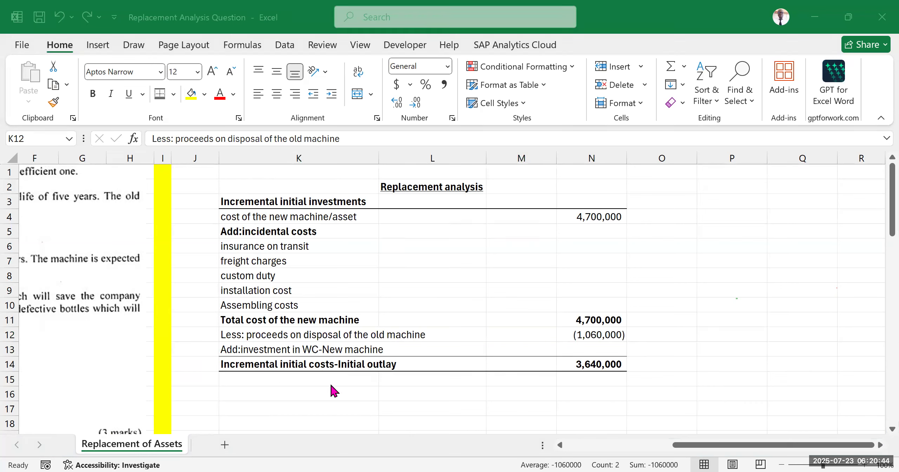
Step: Move the Incremental initial costs-Initial outlay total from K14:N14 down one row to K15:N15, leaving row 14 free
{"action": "left_click", "coordinate": [390, 385]}
{"action": "left_click", "coordinate": [303, 376]}
{"action": "scroll", "coordinate": [341, 331], "scroll_direction": "down", "scroll_amount": 2}
{"action": "scroll", "coordinate": [340, 331], "scroll_direction": "up", "scroll_amount": 2}
{"action": "left_click", "coordinate": [374, 361]}
{"action": "left_click_drag", "start_coordinate": [375, 359], "coordinate": [612, 363]}
{"action": "left_click_drag", "start_coordinate": [517, 372], "coordinate": [498, 372]}
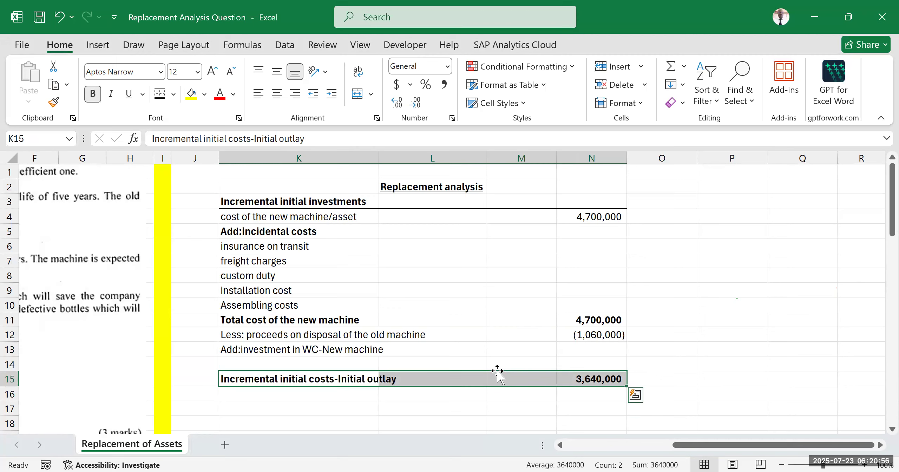
Step: Label the empty row above the initial outlay total "Less:tax savings-W3" in K14
{"action": "left_click", "coordinate": [295, 363]}
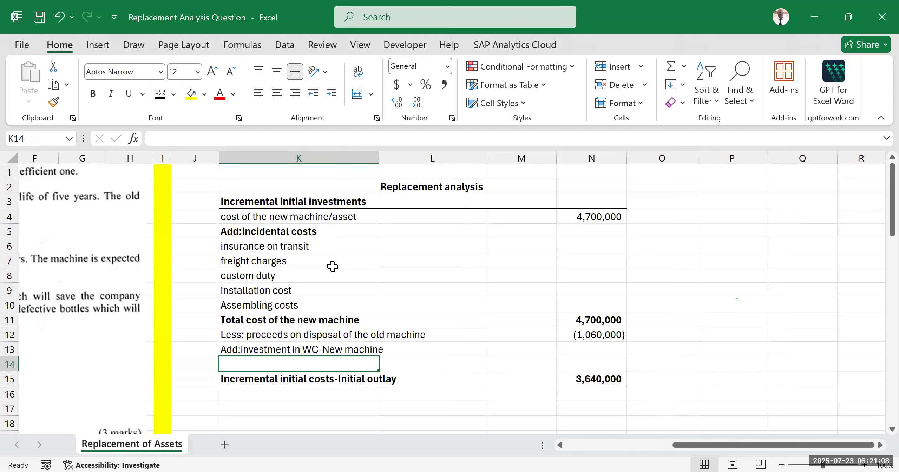
{"action": "type", "text": "Le"}
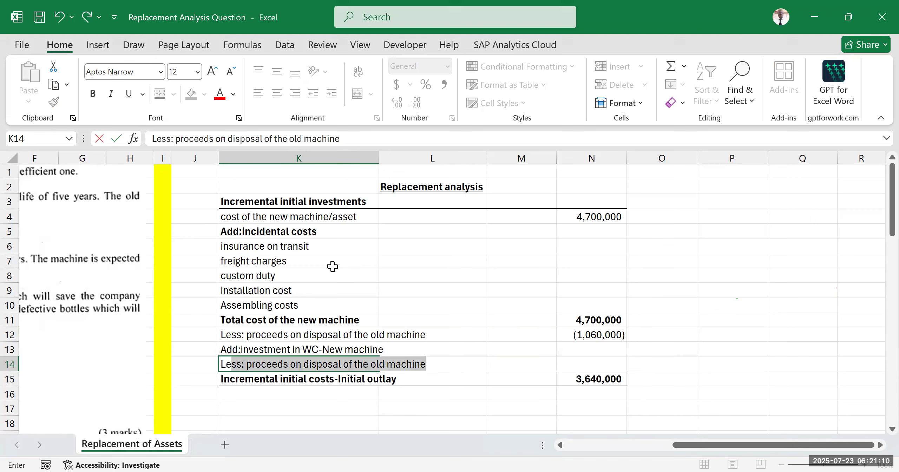
{"action": "type", "text": "ss:tax"}
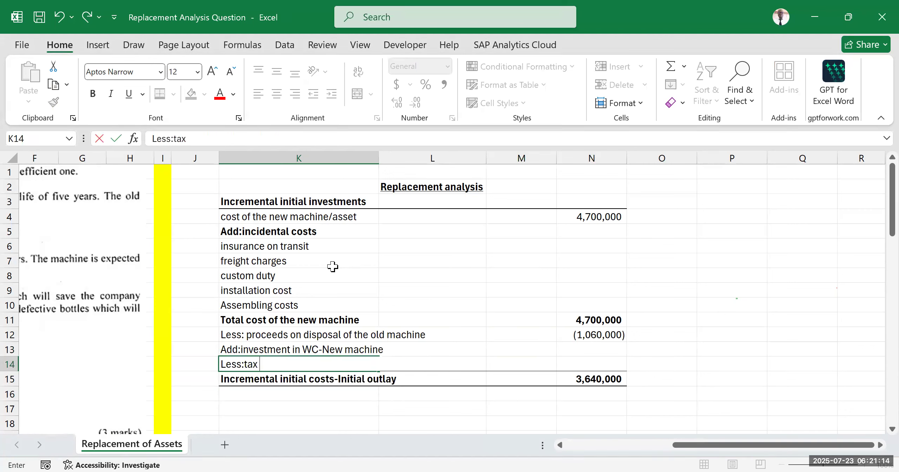
{"action": "type", "text": " savings-"}
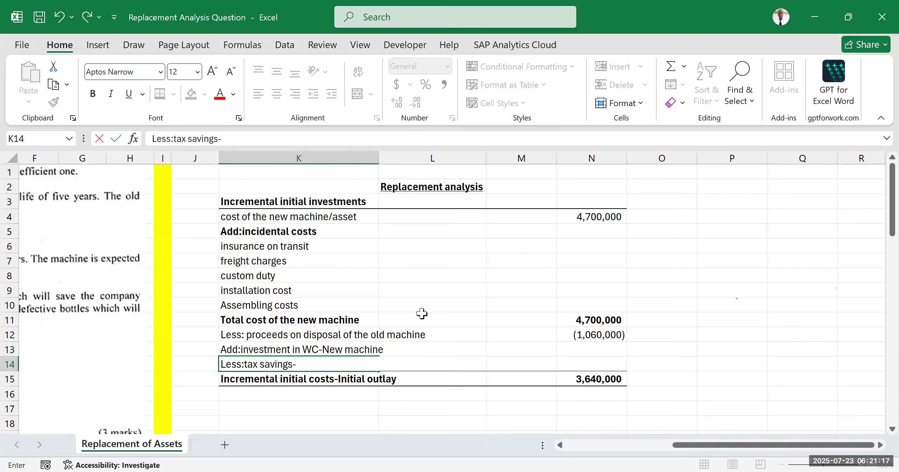
{"action": "scroll", "coordinate": [425, 305], "scroll_direction": "down", "scroll_amount": 7}
{"action": "scroll", "coordinate": [424, 306], "scroll_direction": "down", "scroll_amount": 8}
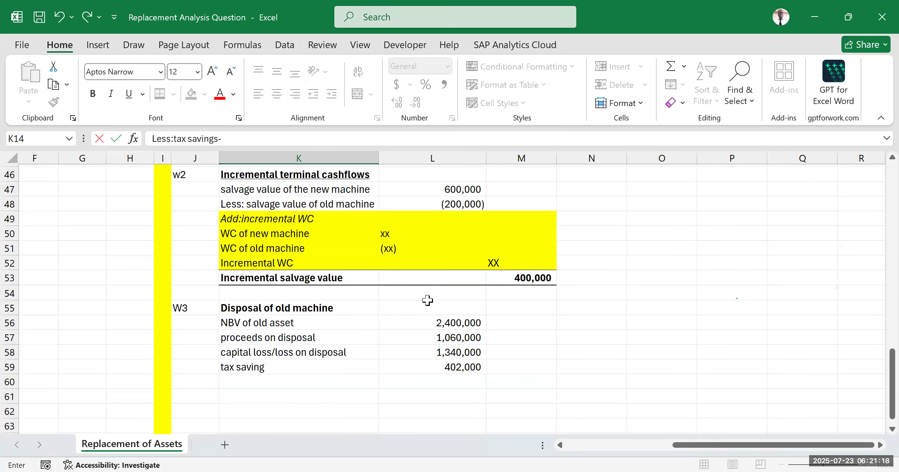
{"action": "scroll", "coordinate": [306, 312], "scroll_direction": "up", "scroll_amount": 15}
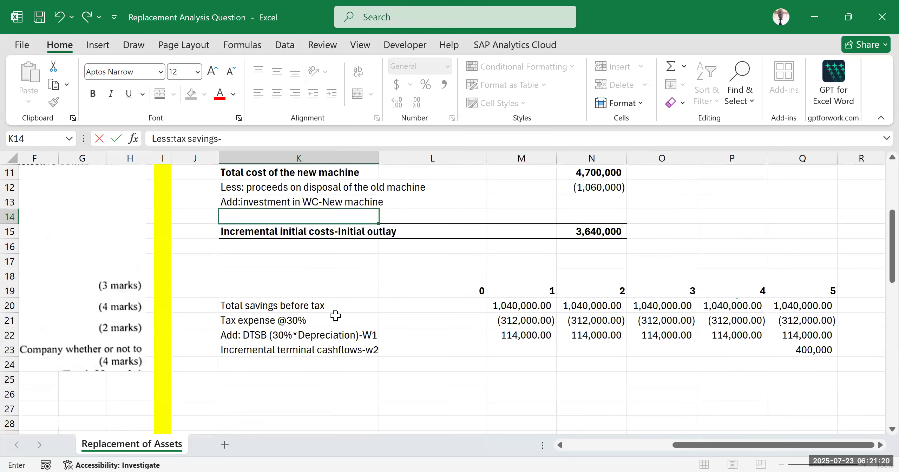
{"action": "type", "text": "W3"}
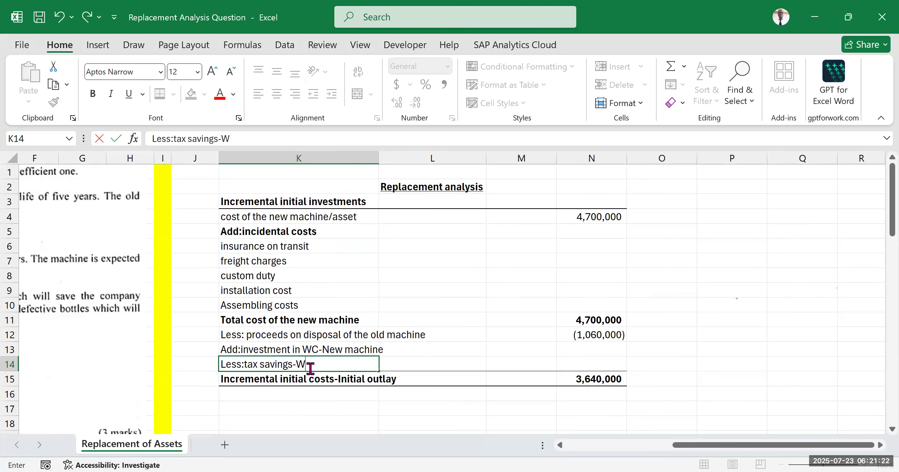
{"action": "left_click", "coordinate": [678, 262]}
Step: Link N14 to the W3 tax saving as a deduction with the formula =-L59
{"action": "scroll", "coordinate": [404, 337], "scroll_direction": "down", "scroll_amount": 2}
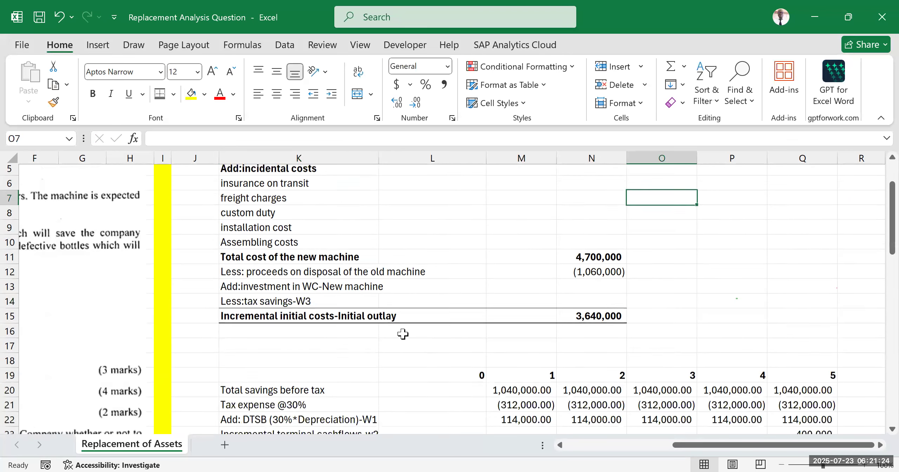
{"action": "left_click", "coordinate": [573, 291]}
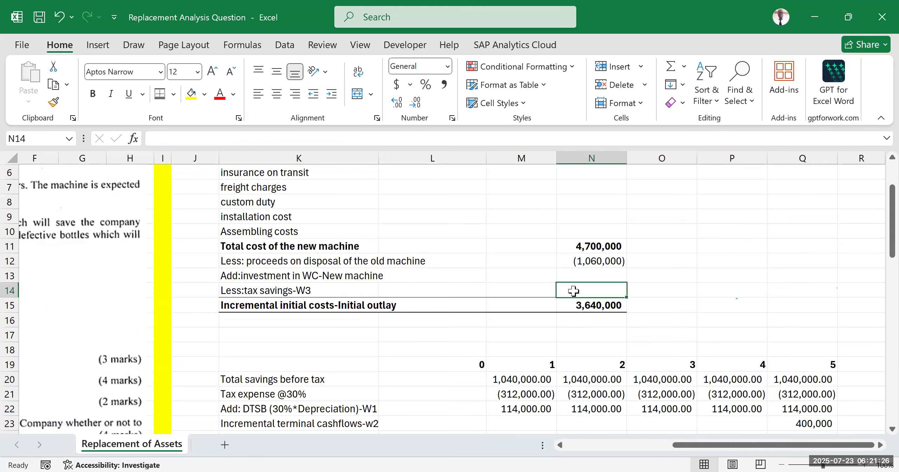
{"action": "type", "text": "=-"}
{"action": "scroll", "coordinate": [406, 301], "scroll_direction": "down", "scroll_amount": 5}
{"action": "scroll", "coordinate": [406, 301], "scroll_direction": "down", "scroll_amount": 10}
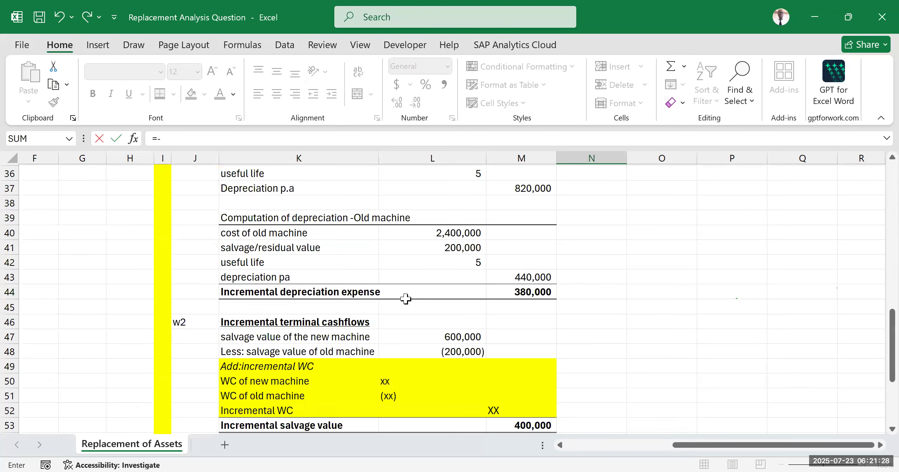
{"action": "left_click", "coordinate": [457, 293]}
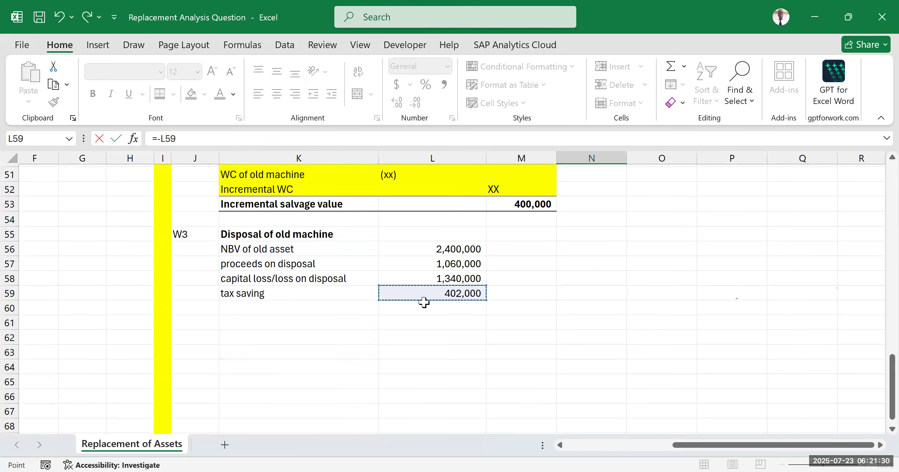
{"action": "key", "text": "Return"}
{"action": "scroll", "coordinate": [636, 312], "scroll_direction": "up", "scroll_amount": 4}
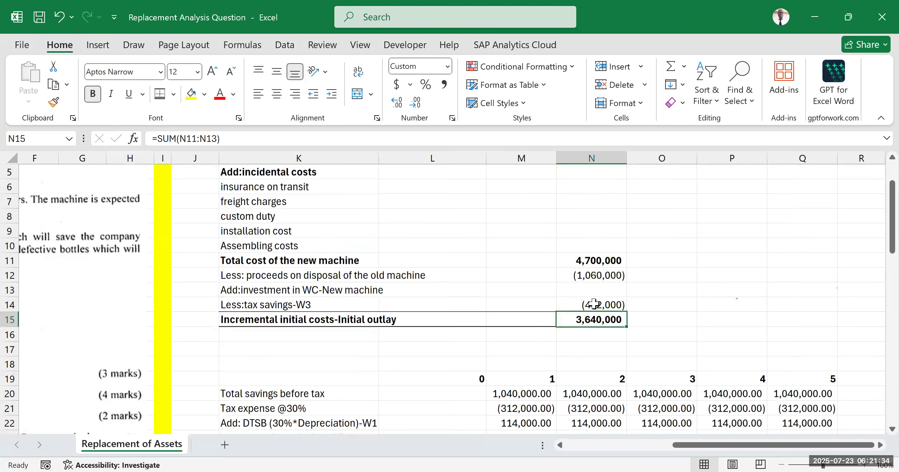
{"action": "key", "text": "Up"}
{"action": "key", "text": "Up"}
{"action": "key", "text": "Right"}
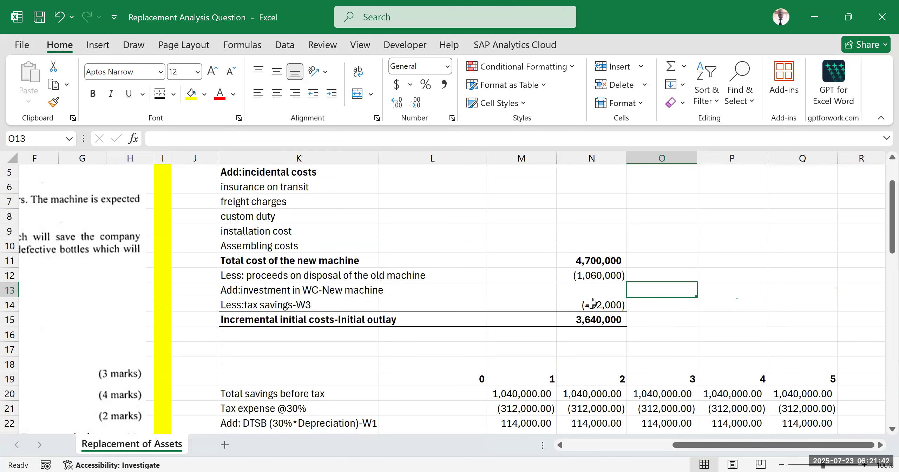
Step: Extend the initial outlay total in N15 to include the tax savings row, using =SUM(N11:N14)
{"action": "scroll", "coordinate": [492, 307], "scroll_direction": "up", "scroll_amount": 2}
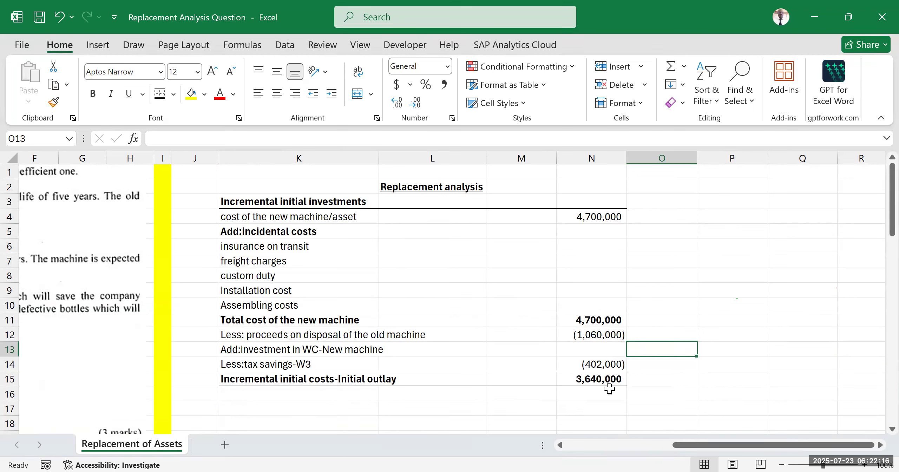
{"action": "double_click", "coordinate": [596, 378]}
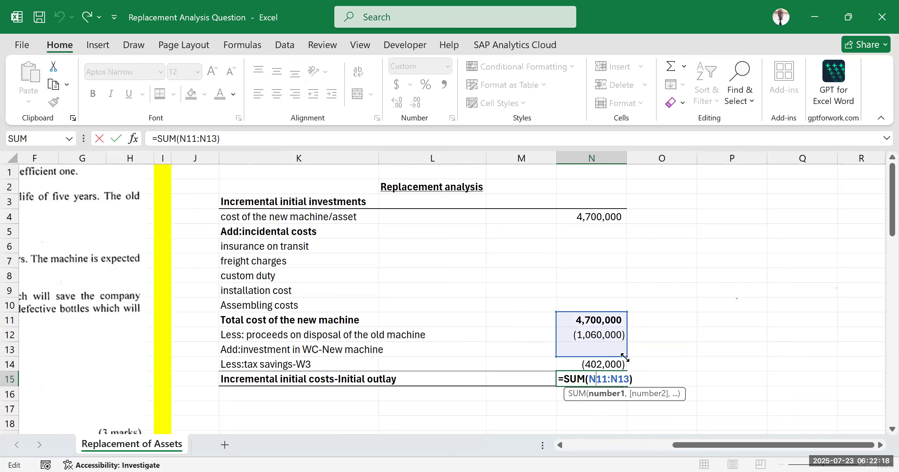
{"action": "left_click_drag", "start_coordinate": [624, 357], "coordinate": [624, 367]}
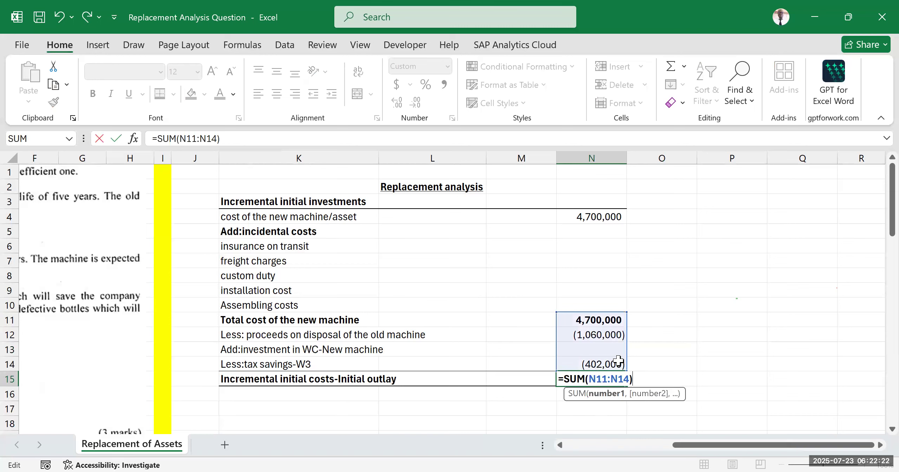
{"action": "key", "text": "Return"}
{"action": "left_click", "coordinate": [692, 345]}
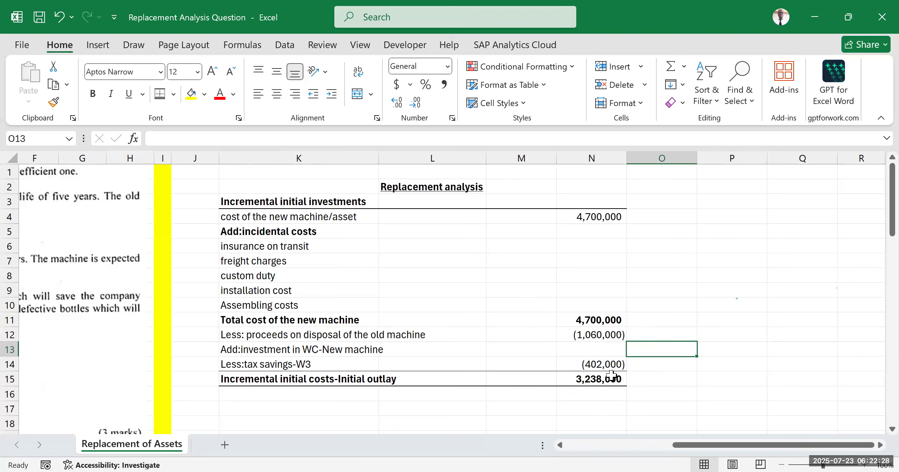
{"action": "left_click", "coordinate": [700, 289]}
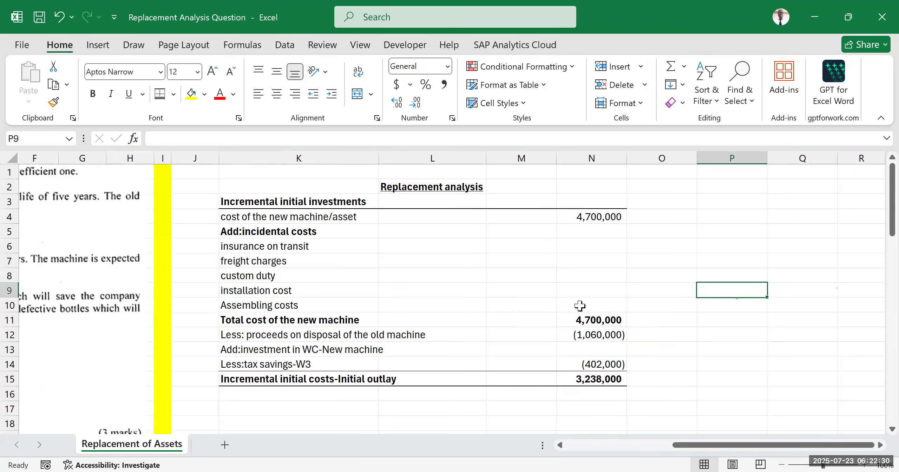
Step: Add an "Initial cost" row label in K24, below Incremental terminal cashflows-w2
{"action": "scroll", "coordinate": [566, 319], "scroll_direction": "down", "scroll_amount": 5}
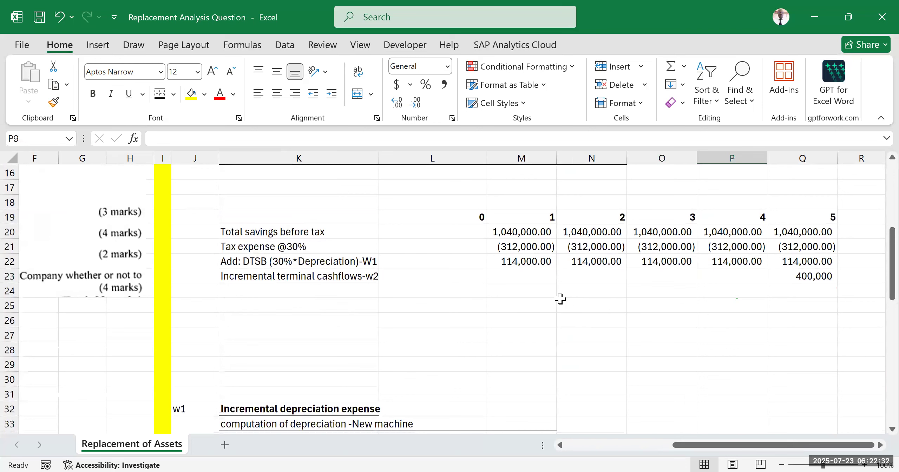
{"action": "left_click_drag", "start_coordinate": [458, 233], "coordinate": [443, 318]}
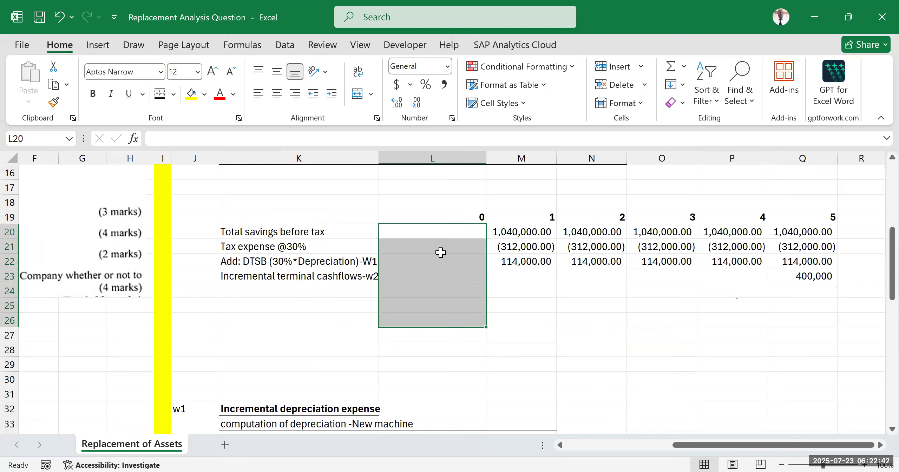
{"action": "left_click", "coordinate": [281, 293]}
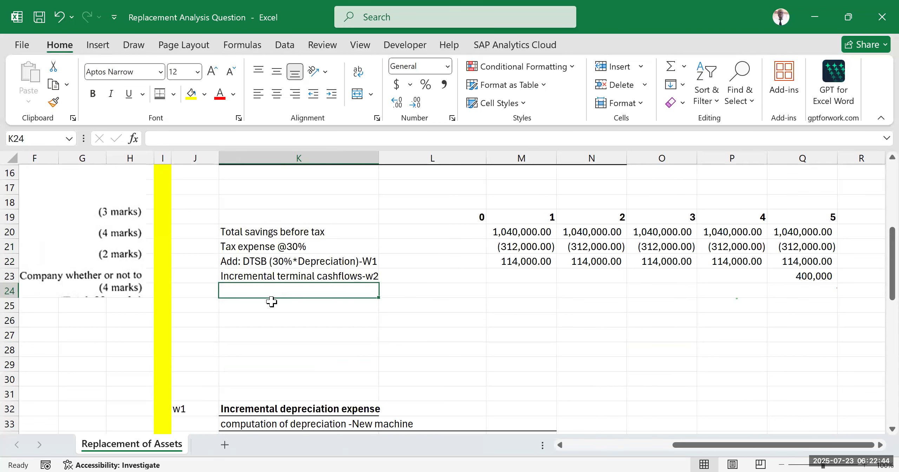
{"action": "type", "text": "iN"}
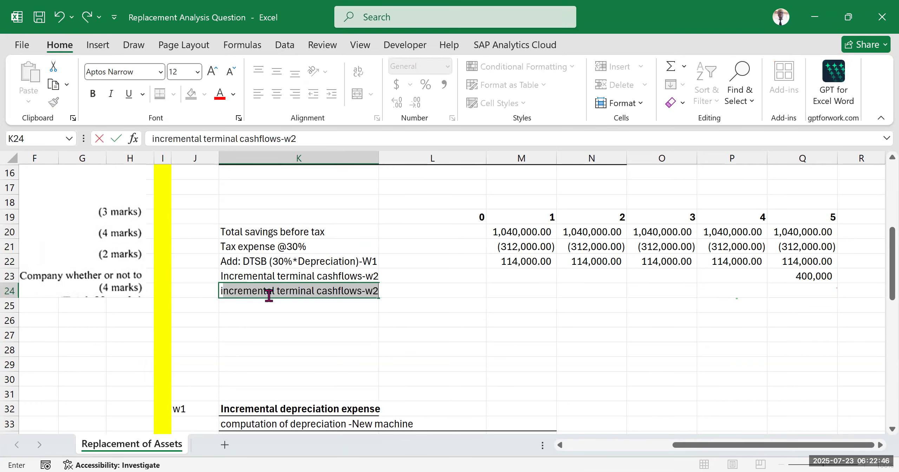
{"action": "key", "text": "BackSpace"}
{"action": "key", "text": "BackSpace"}
{"action": "key", "text": "BackSpace"}
{"action": "type", "text": "I"}
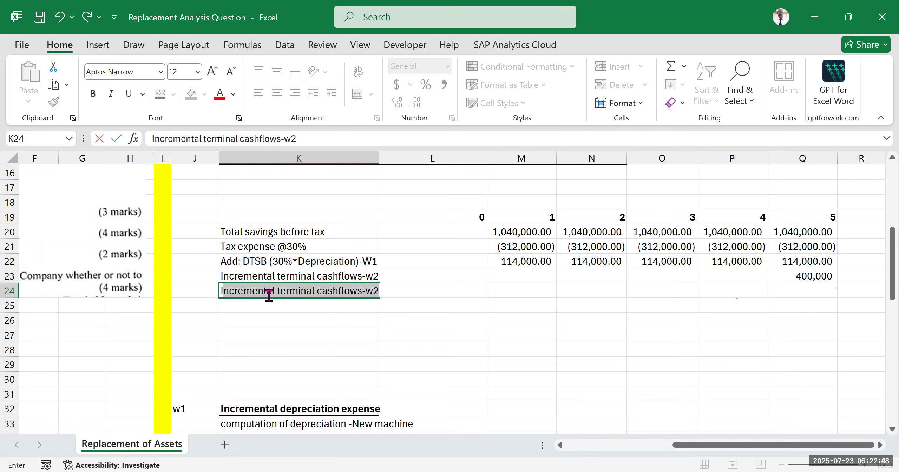
{"action": "type", "text": "nitial cost"}
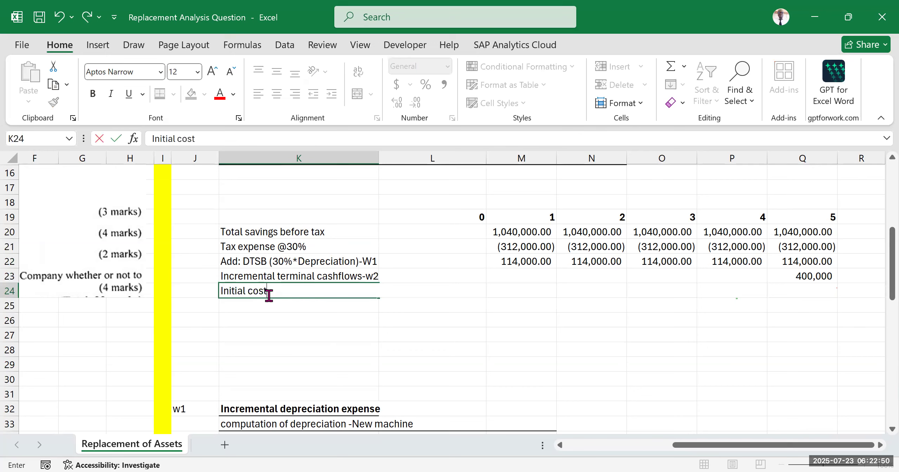
{"action": "left_click", "coordinate": [426, 316]}
Step: Enter the initial cost for year 0 in L24 as the negative of the initial outlay total, =-N15
{"action": "left_click_drag", "start_coordinate": [456, 217], "coordinate": [452, 296]}
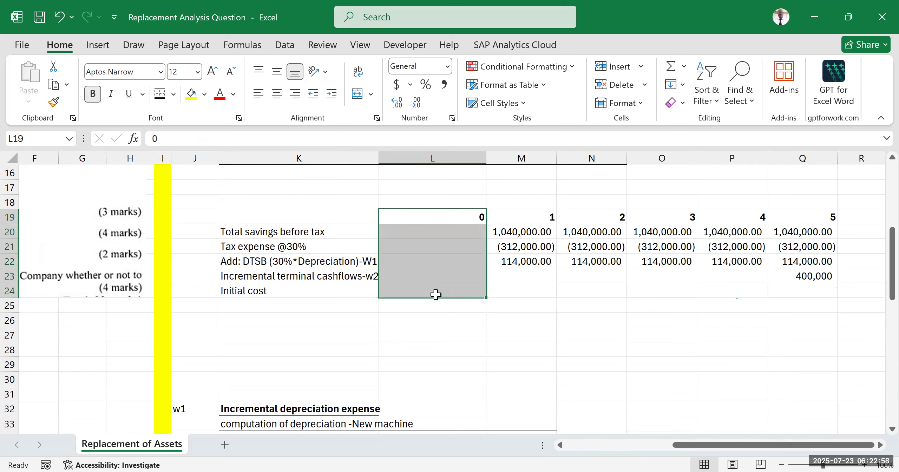
{"action": "left_click", "coordinate": [435, 292]}
{"action": "type", "text": "="}
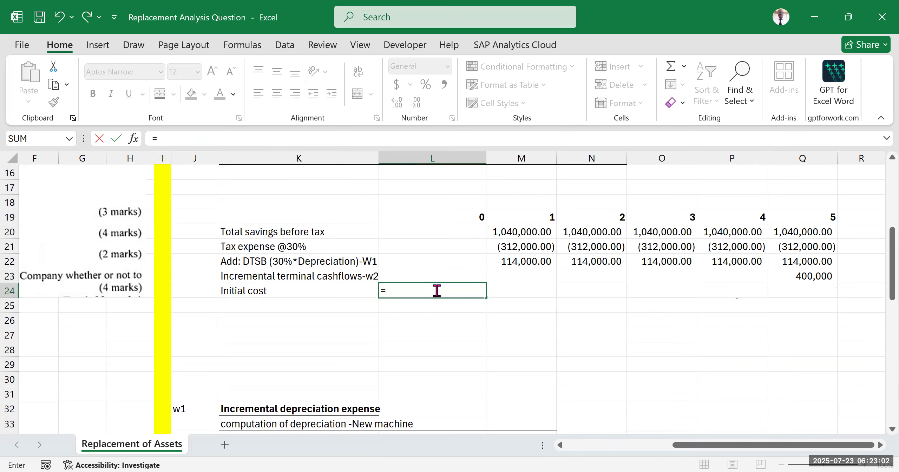
{"action": "scroll", "coordinate": [436, 292], "scroll_direction": "down", "scroll_amount": 4}
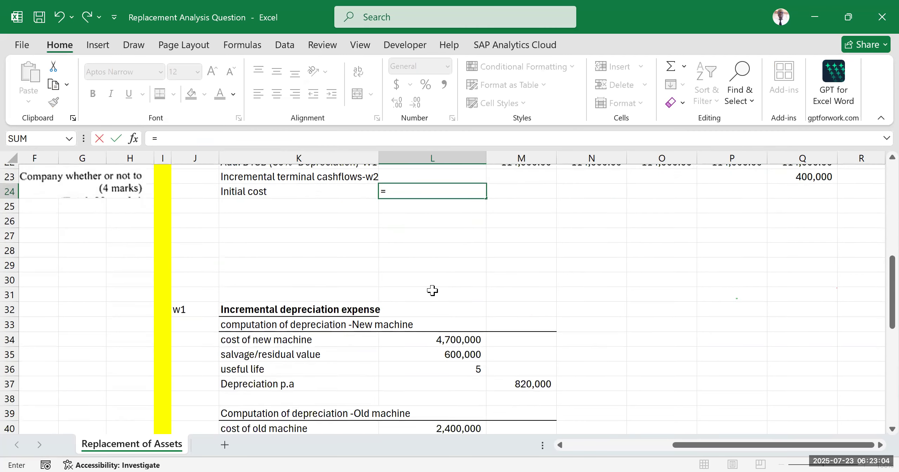
{"action": "scroll", "coordinate": [460, 259], "scroll_direction": "down", "scroll_amount": 1}
{"action": "scroll", "coordinate": [460, 258], "scroll_direction": "up", "scroll_amount": 6}
{"action": "type", "text": "-"}
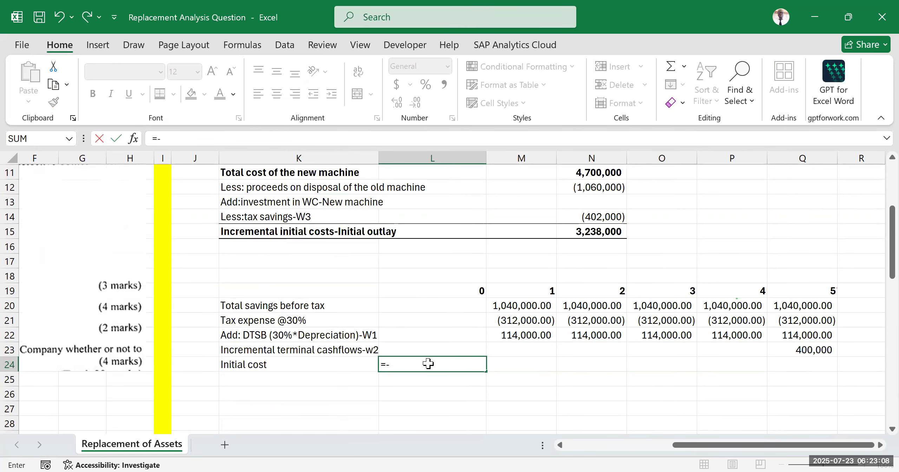
{"action": "scroll", "coordinate": [428, 364], "scroll_direction": "down", "scroll_amount": 10}
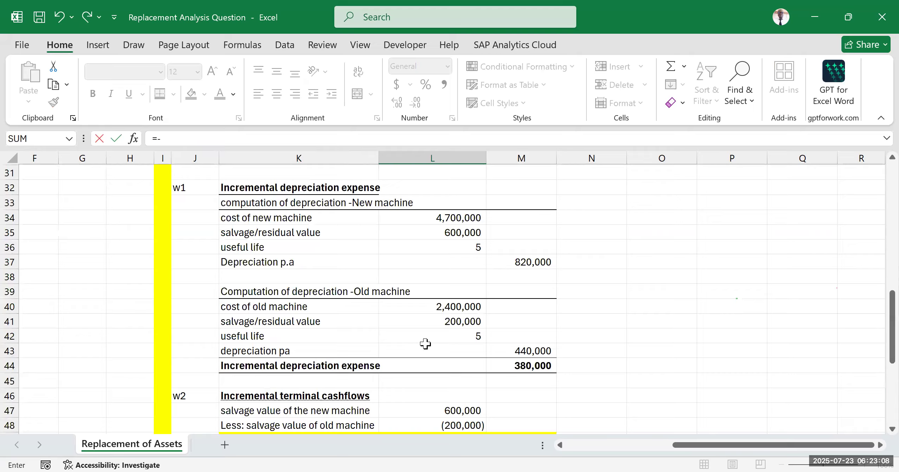
{"action": "scroll", "coordinate": [427, 337], "scroll_direction": "up", "scroll_amount": 12}
{"action": "scroll", "coordinate": [432, 325], "scroll_direction": "up", "scroll_amount": 2}
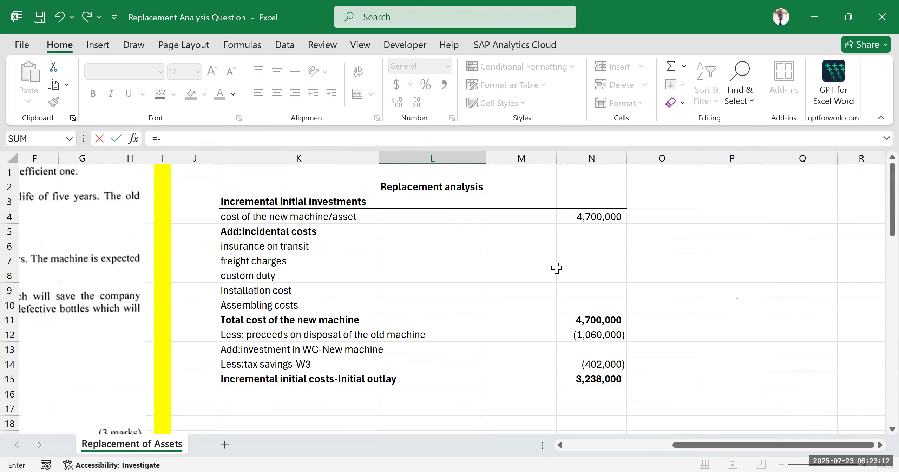
{"action": "left_click", "coordinate": [591, 377]}
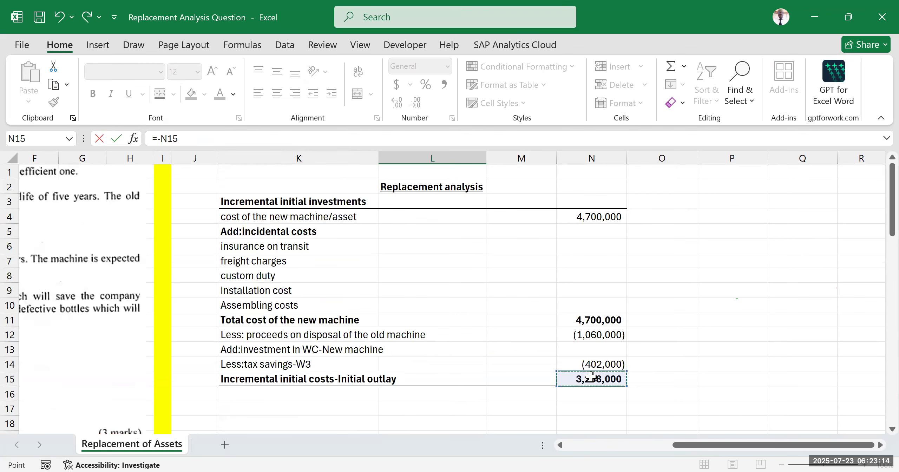
{"action": "key", "text": "Return"}
{"action": "scroll", "coordinate": [587, 388], "scroll_direction": "down", "scroll_amount": 2}
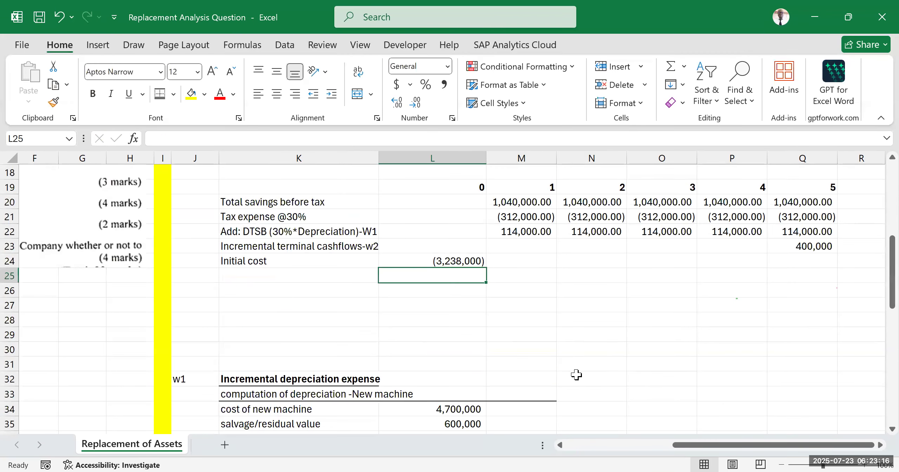
Step: Format the row under Initial cost, K25:Q25, with top and bottom borders and bold text
{"action": "left_click", "coordinate": [537, 332]}
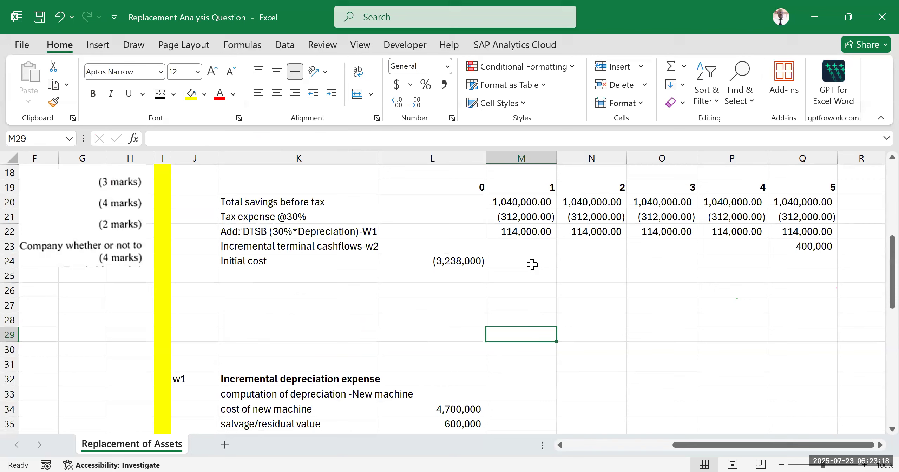
{"action": "left_click", "coordinate": [639, 327]}
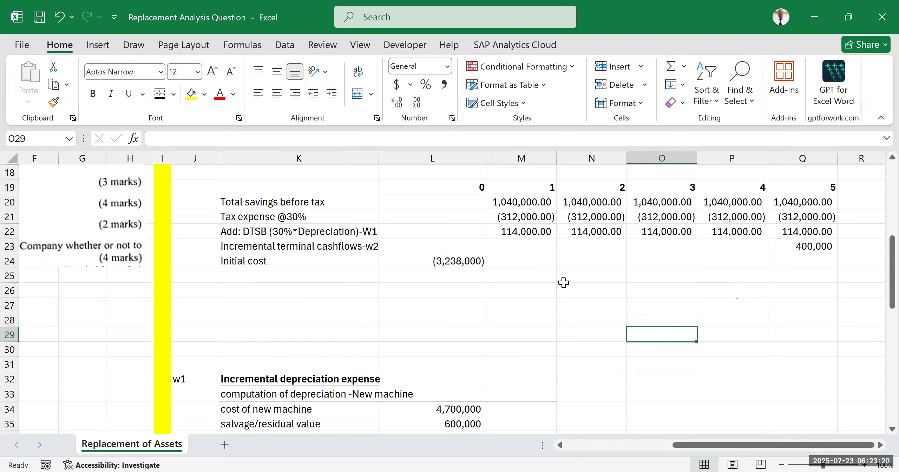
{"action": "left_click_drag", "start_coordinate": [278, 276], "coordinate": [787, 274]}
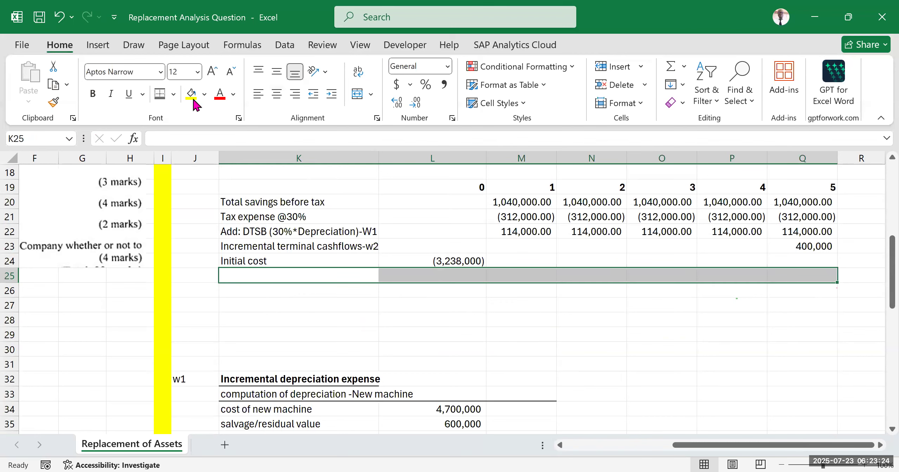
{"action": "left_click", "coordinate": [158, 95]}
{"action": "left_click", "coordinate": [92, 93]}
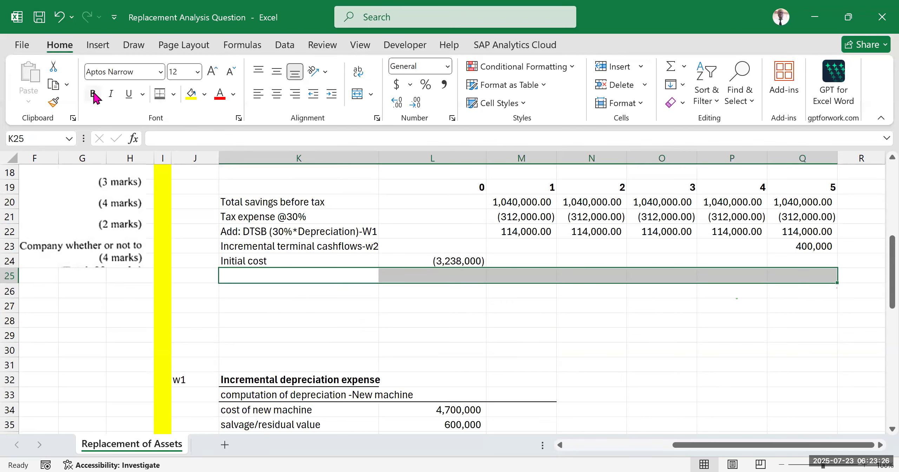
Step: Enter the row label "Net cashflows" in K25, below Initial cost
{"action": "left_click", "coordinate": [350, 275]}
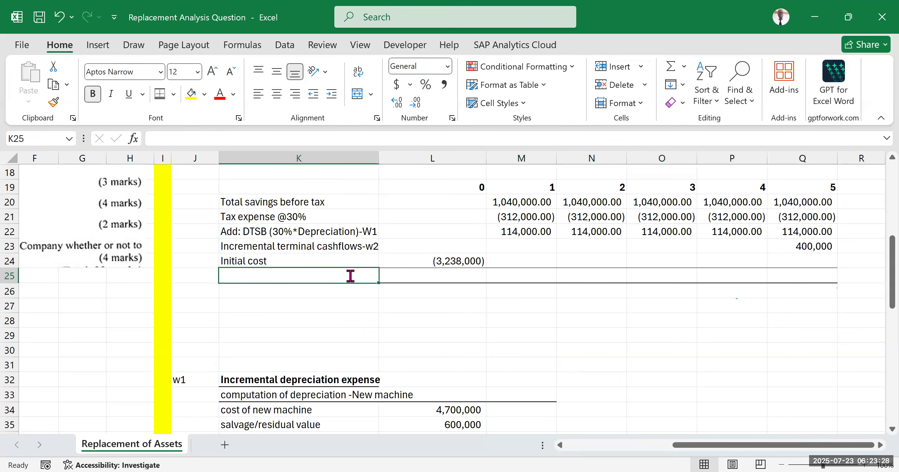
{"action": "type", "text": "Net cashflows"}
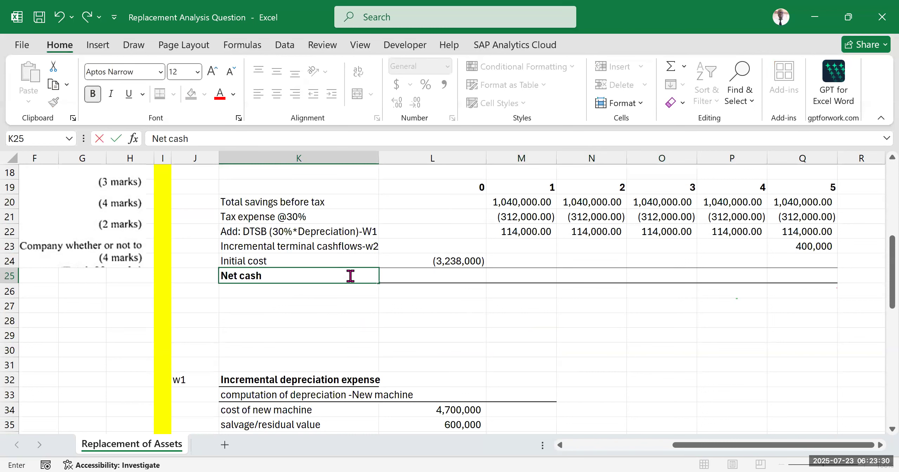
{"action": "key", "text": "Tab"}
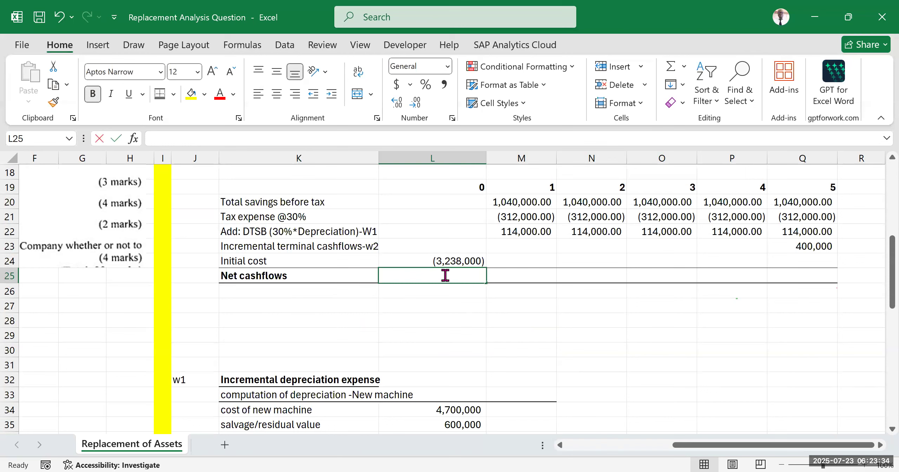
Step: Total the year 0 cash flows in L25 with =SUM(L20:L24) and fill the formula across to year 5 in Q25
{"action": "key", "text": "alt+equal"}
{"action": "left_click", "coordinate": [462, 202]}
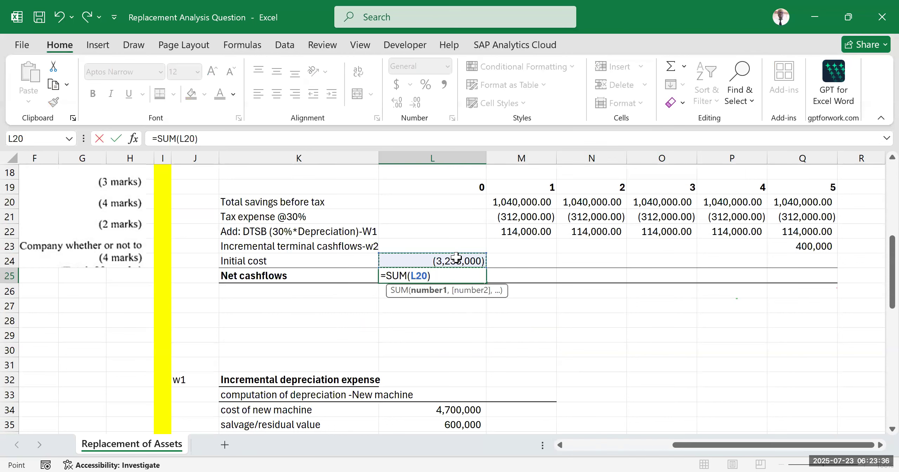
{"action": "left_click", "coordinate": [460, 260], "text": "shift"}
{"action": "key", "text": "Return"}
{"action": "left_click", "coordinate": [466, 279]}
{"action": "left_click_drag", "start_coordinate": [486, 283], "coordinate": [837, 271]}
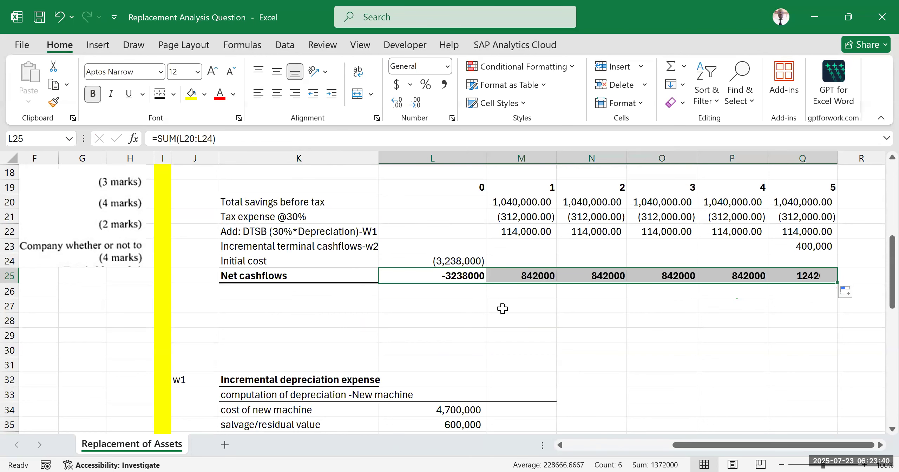
Step: Format the net cashflows in L25:Q25 with thousands separators and no decimal places
{"action": "left_click", "coordinate": [445, 84]}
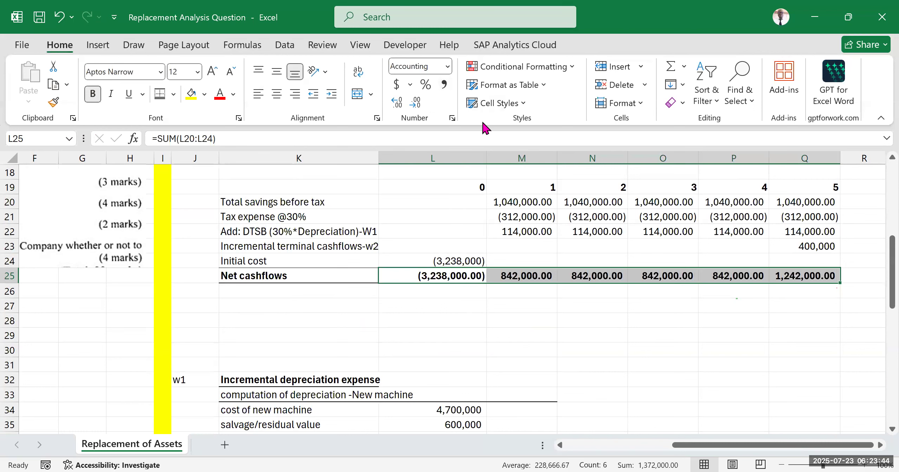
{"action": "left_click", "coordinate": [419, 104]}
{"action": "left_click", "coordinate": [419, 105]}
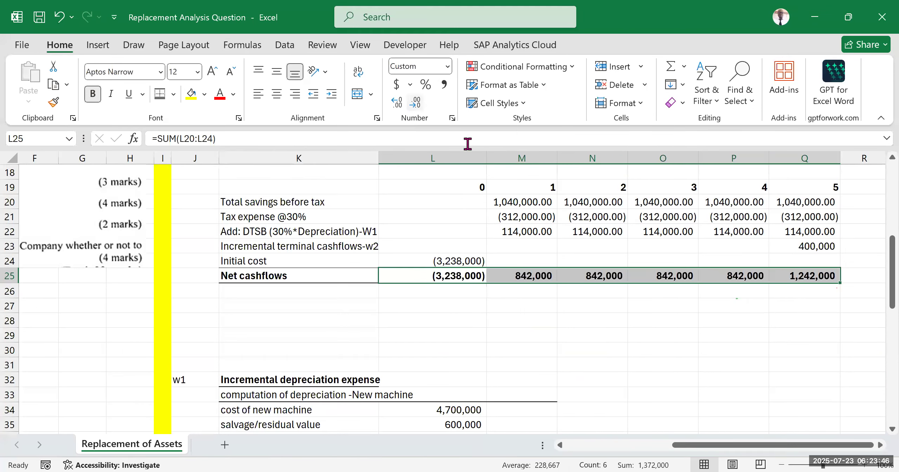
{"action": "left_click", "coordinate": [567, 347]}
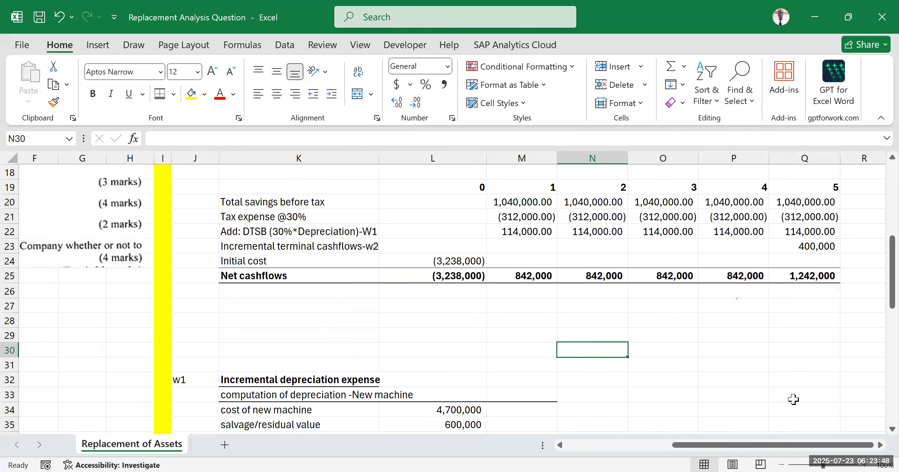
Step: Review the year 0 initial cost in L24 against the incremental initial outlay computation above the cash flow table
{"action": "left_click", "coordinate": [647, 332]}
{"action": "left_click", "coordinate": [826, 304]}
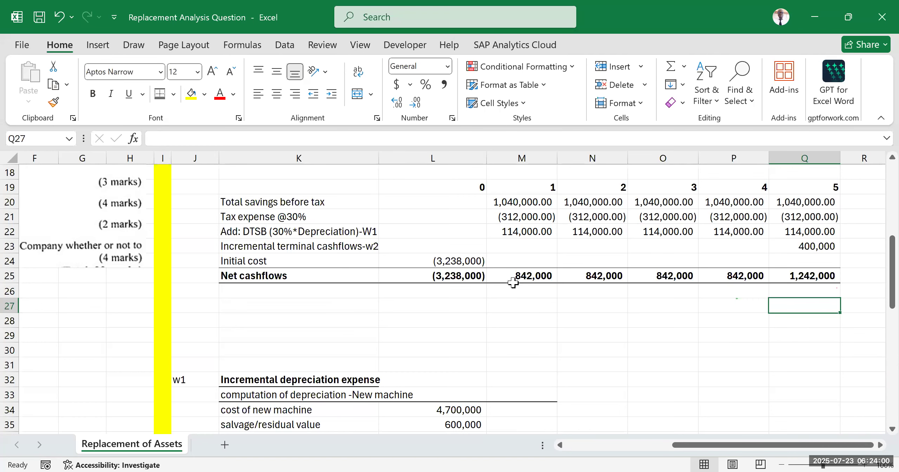
{"action": "scroll", "coordinate": [512, 279], "scroll_direction": "up", "scroll_amount": 2}
{"action": "scroll", "coordinate": [512, 279], "scroll_direction": "down", "scroll_amount": 2}
{"action": "left_click_drag", "start_coordinate": [443, 230], "coordinate": [447, 260]}
{"action": "left_click", "coordinate": [446, 260]}
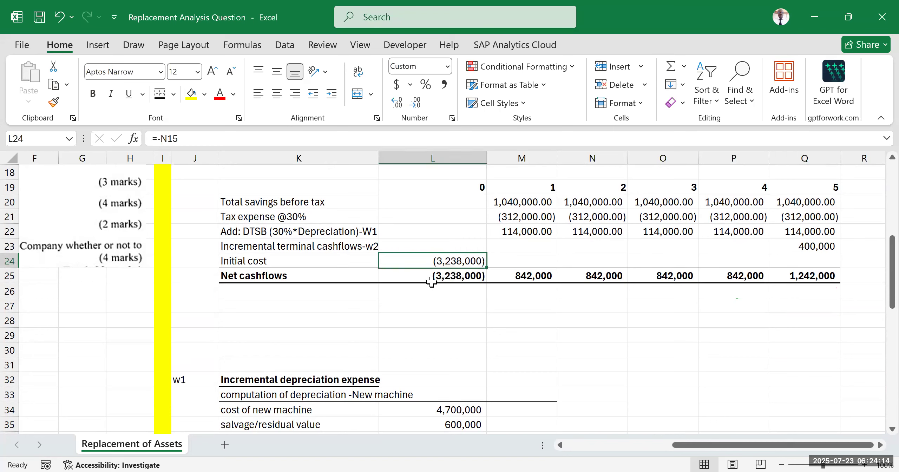
{"action": "scroll", "coordinate": [548, 376], "scroll_direction": "up", "scroll_amount": 6}
{"action": "left_click", "coordinate": [672, 366]}
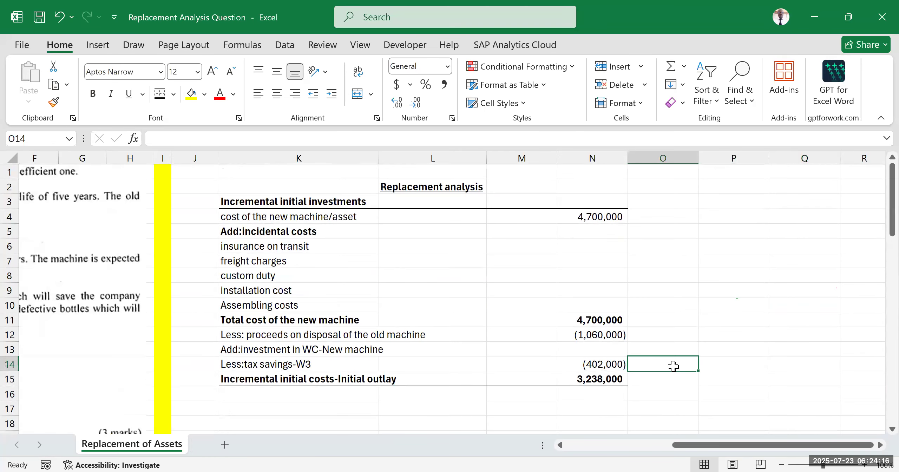
{"action": "scroll", "coordinate": [548, 295], "scroll_direction": "down", "scroll_amount": 5}
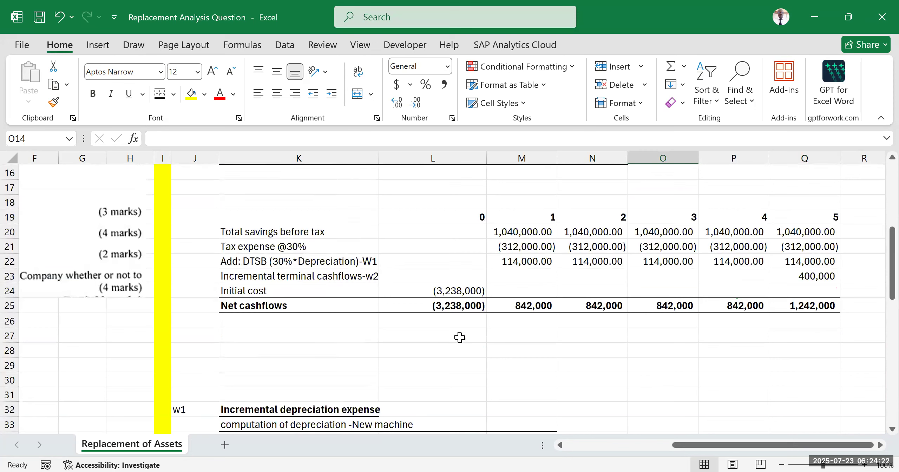
Step: Review the net cashflows for years 0 to 5, the W1 depreciation working and the question's required parts (i) to (iv)
{"action": "mouse_move", "coordinate": [262, 220]}
{"action": "left_mouse_down"}
{"action": "mouse_move", "coordinate": [567, 243]}
{"action": "mouse_move", "coordinate": [857, 281]}
{"action": "mouse_move", "coordinate": [833, 309]}
{"action": "left_mouse_up"}
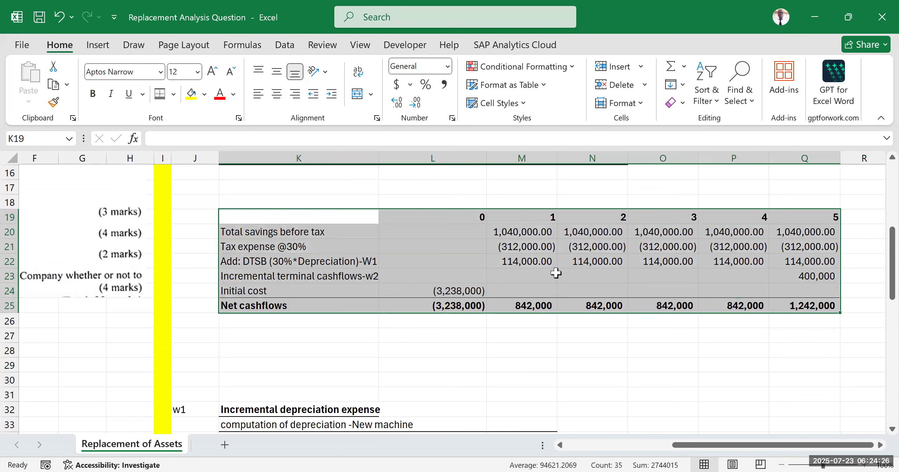
{"action": "scroll", "coordinate": [556, 273], "scroll_direction": "down", "scroll_amount": 2}
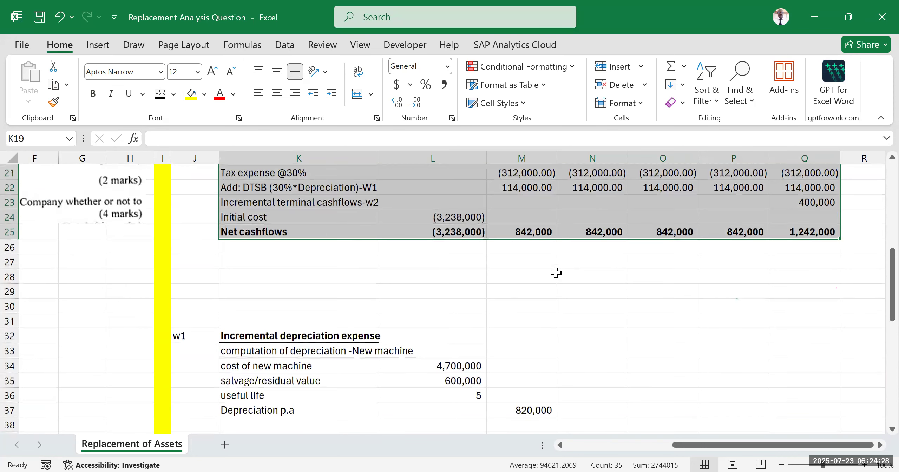
{"action": "left_click", "coordinate": [482, 307]}
{"action": "left_click", "coordinate": [683, 311]}
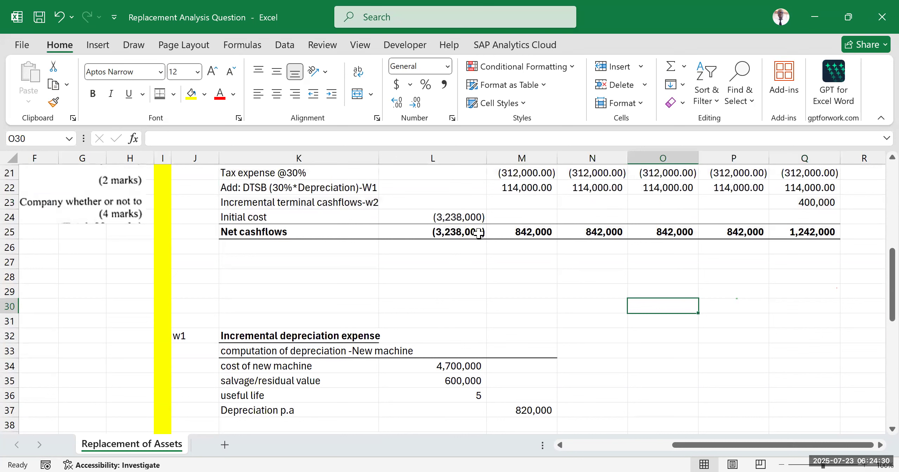
{"action": "left_click_drag", "start_coordinate": [523, 232], "coordinate": [808, 229]}
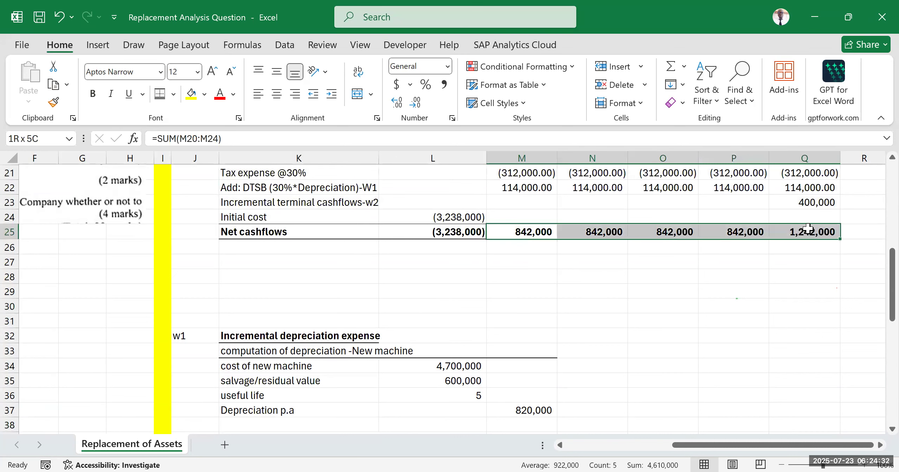
{"action": "left_click", "coordinate": [566, 285]}
{"action": "left_click", "coordinate": [441, 232]}
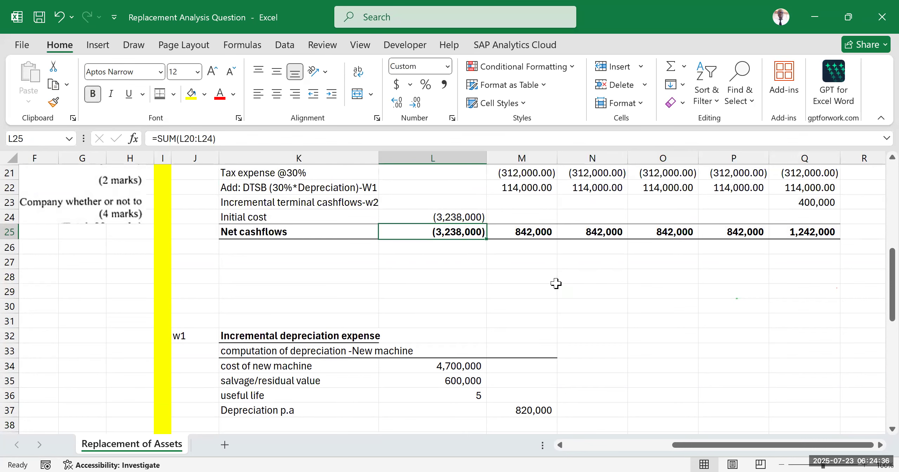
{"action": "scroll", "coordinate": [421, 288], "scroll_direction": "down", "scroll_amount": 2}
{"action": "scroll", "coordinate": [219, 246], "scroll_direction": "down", "scroll_amount": 3}
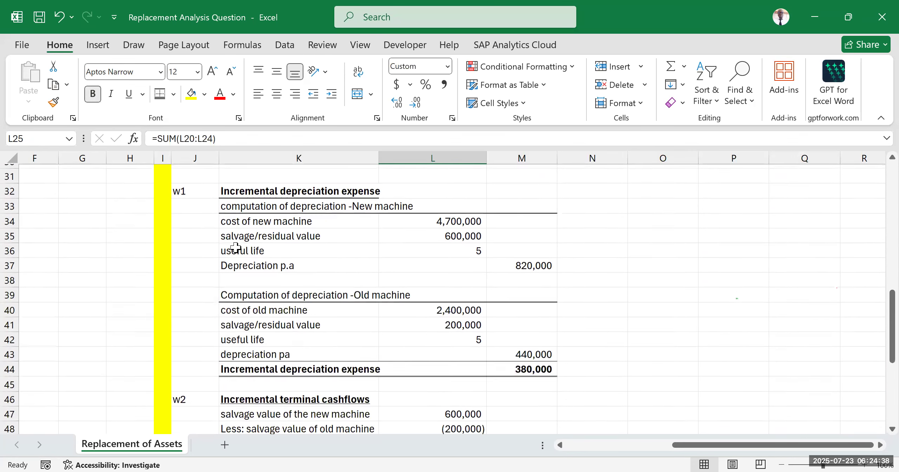
{"action": "scroll", "coordinate": [197, 210], "scroll_direction": "up", "scroll_amount": 2}
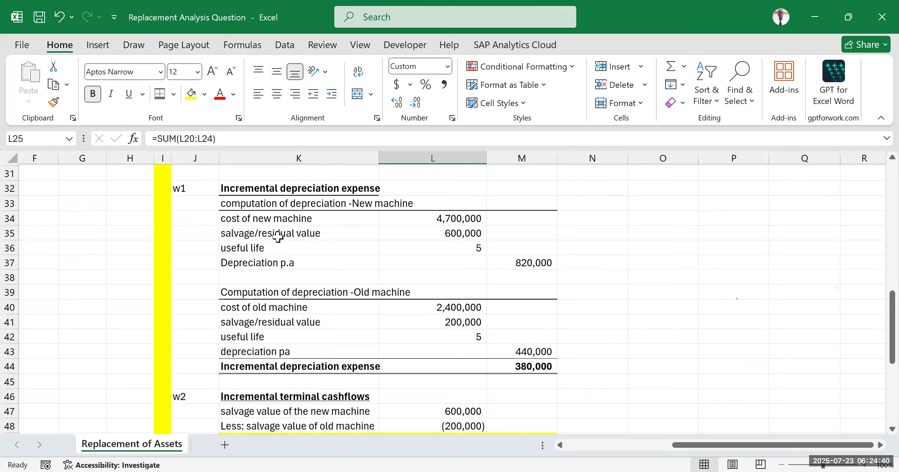
{"action": "scroll", "coordinate": [293, 261], "scroll_direction": "up", "scroll_amount": 7}
{"action": "left_click_drag", "start_coordinate": [682, 446], "coordinate": [572, 445]}
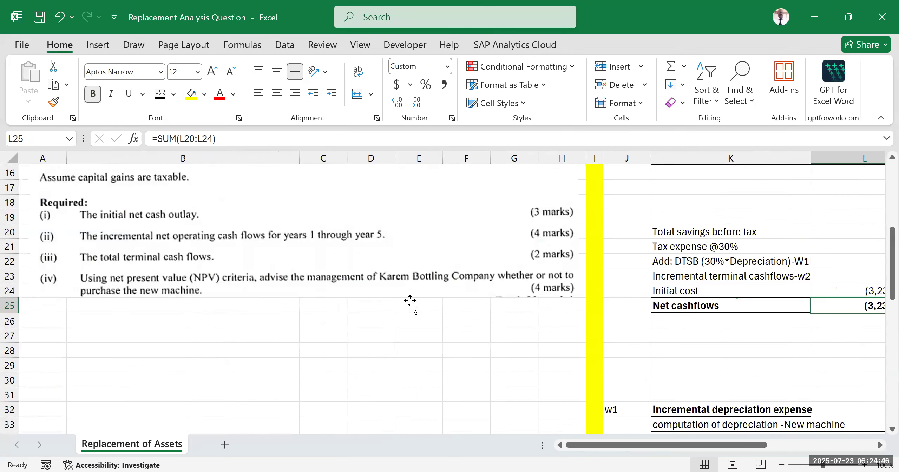
{"action": "left_click", "coordinate": [853, 200]}
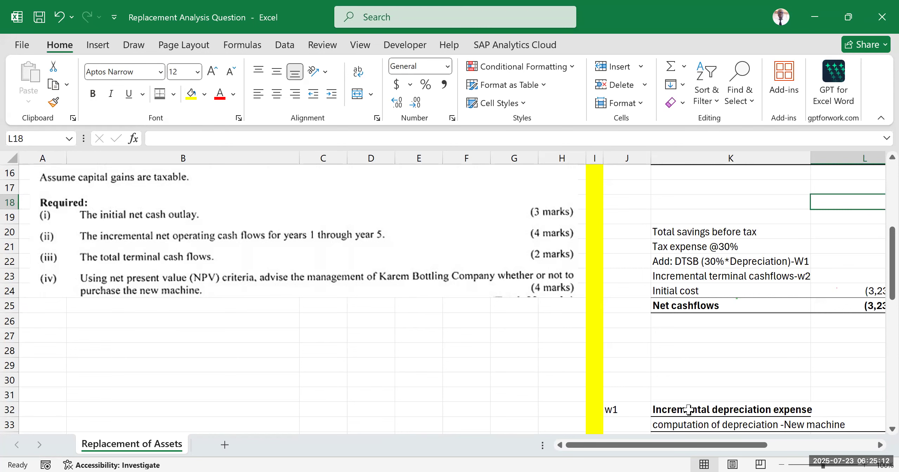
Step: Insert six blank rows below the net cashflows row, above the w1 incremental depreciation working
{"action": "left_click_drag", "start_coordinate": [682, 446], "coordinate": [762, 448]}
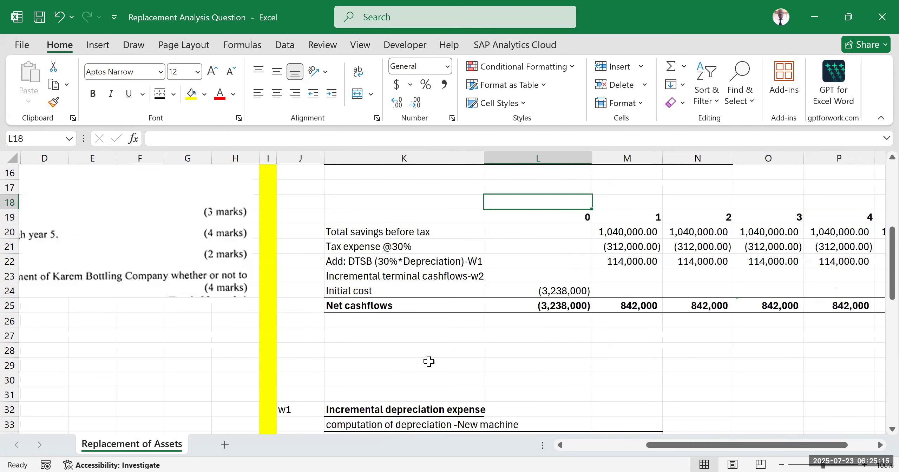
{"action": "left_click", "coordinate": [13, 321]}
{"action": "left_click_drag", "start_coordinate": [28, 349], "coordinate": [33, 384]}
{"action": "key", "text": "ctrl+shift+plus"}
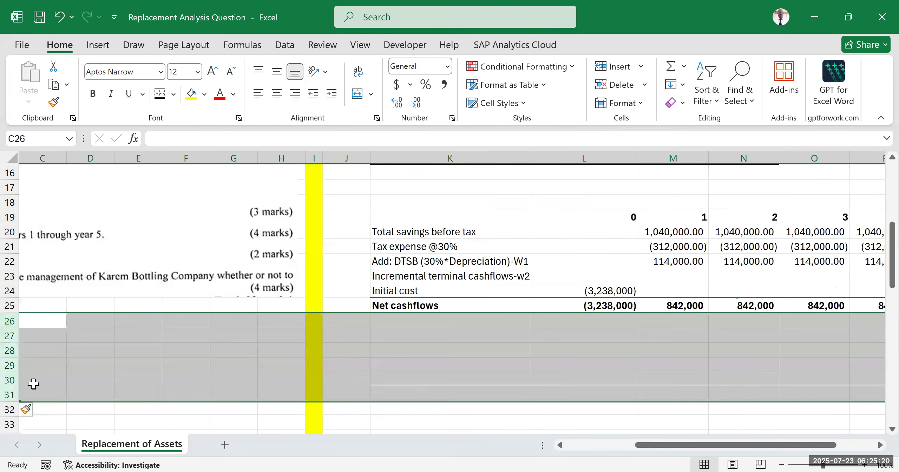
{"action": "scroll", "coordinate": [449, 308], "scroll_direction": "down", "scroll_amount": 3}
{"action": "left_click", "coordinate": [513, 295]}
{"action": "scroll", "coordinate": [520, 306], "scroll_direction": "up", "scroll_amount": 2}
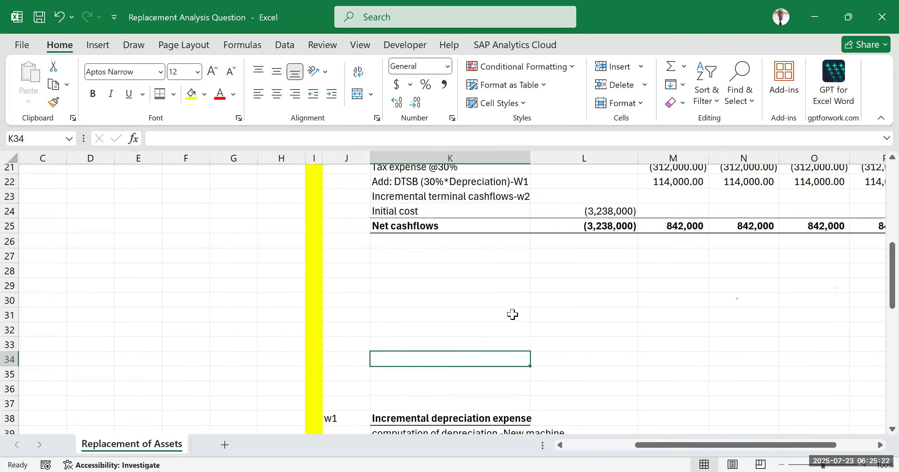
Step: Label K27 coc and enter the question's 12% required rate of return beside it in L27
{"action": "left_click_drag", "start_coordinate": [703, 449], "coordinate": [737, 445]}
{"action": "left_click", "coordinate": [261, 260]}
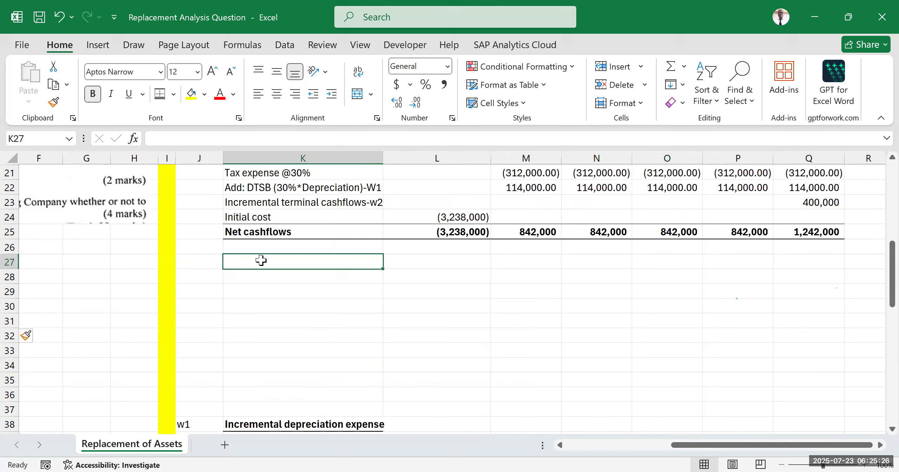
{"action": "left_click_drag", "start_coordinate": [701, 448], "coordinate": [576, 450]}
{"action": "scroll", "coordinate": [317, 211], "scroll_direction": "up", "scroll_amount": 3}
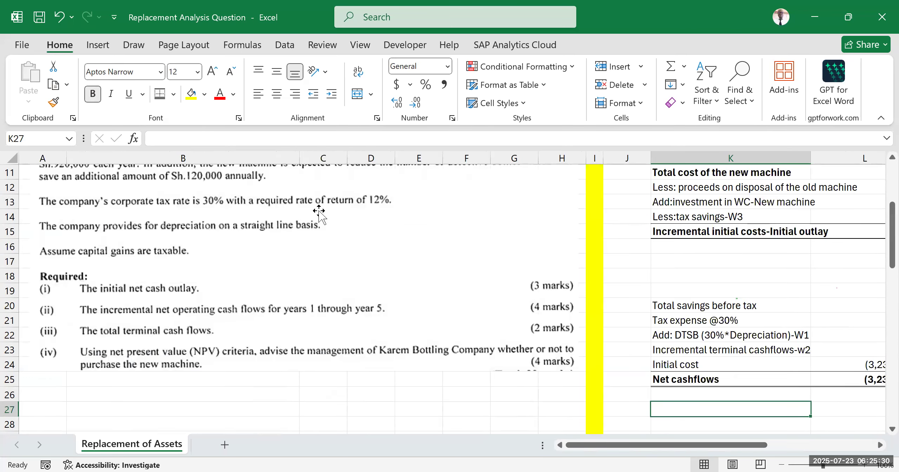
{"action": "scroll", "coordinate": [261, 291], "scroll_direction": "up", "scroll_amount": 2}
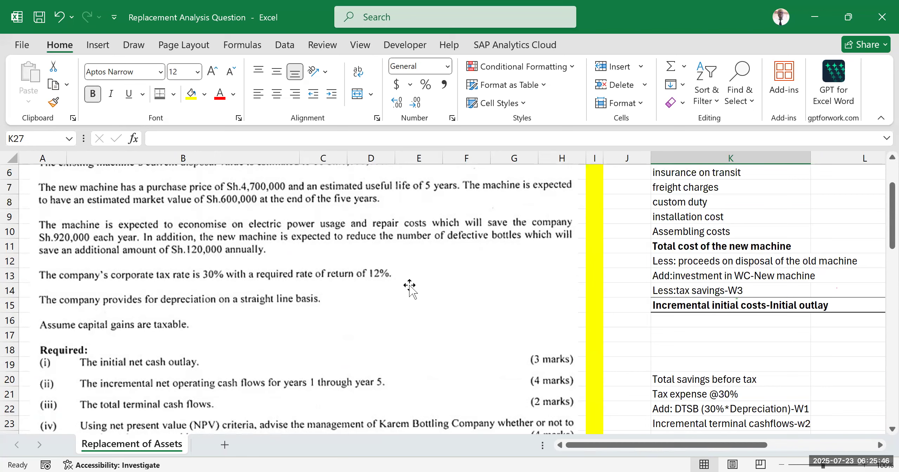
{"action": "left_click_drag", "start_coordinate": [682, 447], "coordinate": [762, 446]}
{"action": "scroll", "coordinate": [555, 230], "scroll_direction": "down", "scroll_amount": 3}
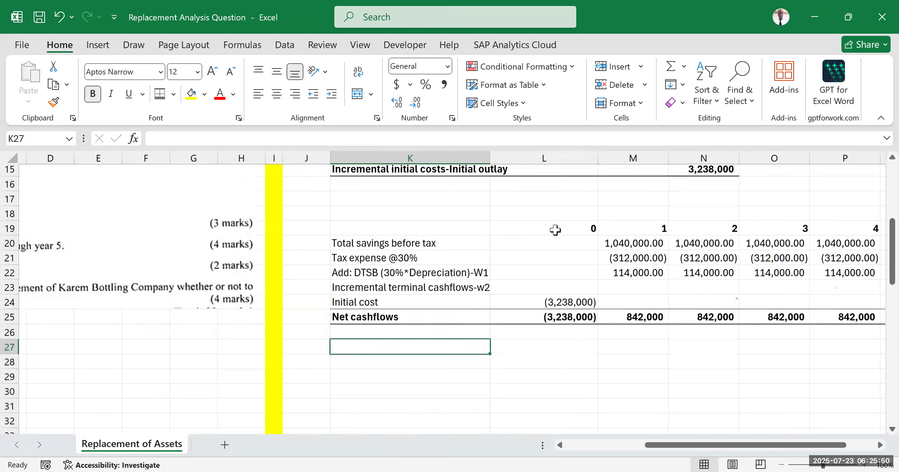
{"action": "scroll", "coordinate": [555, 230], "scroll_direction": "down", "scroll_amount": 1}
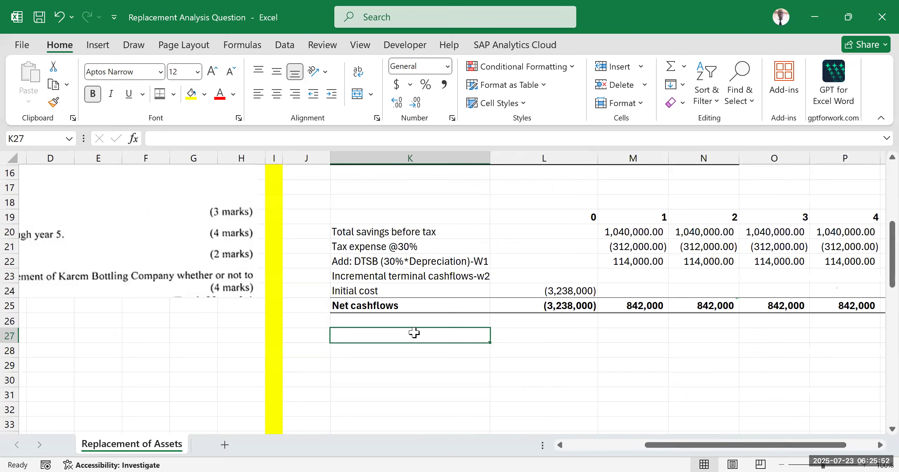
{"action": "type", "text": "coc"}
{"action": "left_click", "coordinate": [508, 336]}
{"action": "type", "text": "12%"}
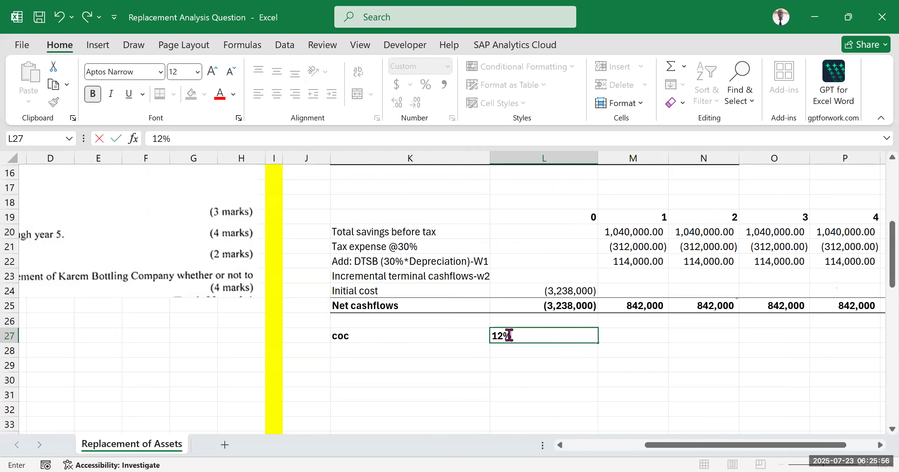
{"action": "left_click", "coordinate": [420, 406]}
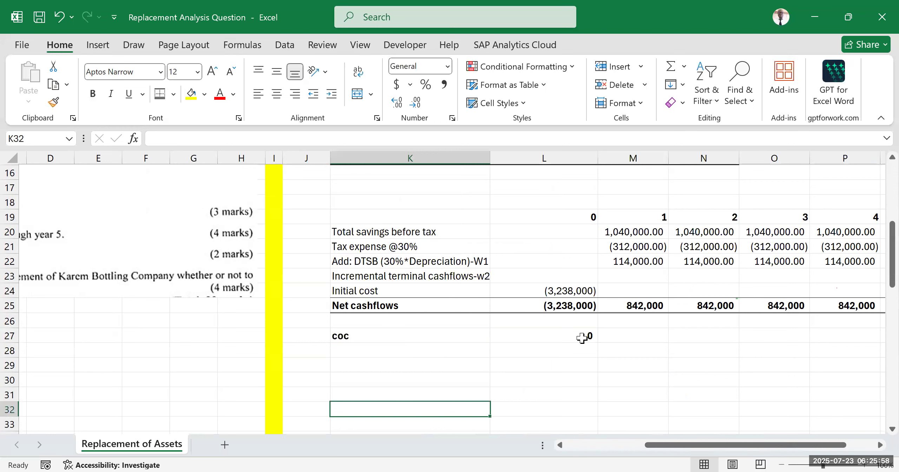
Step: Format the cost of capital in L27 as a percentage
{"action": "left_click", "coordinate": [536, 336]}
{"action": "left_click", "coordinate": [426, 84]}
{"action": "left_click", "coordinate": [536, 367]}
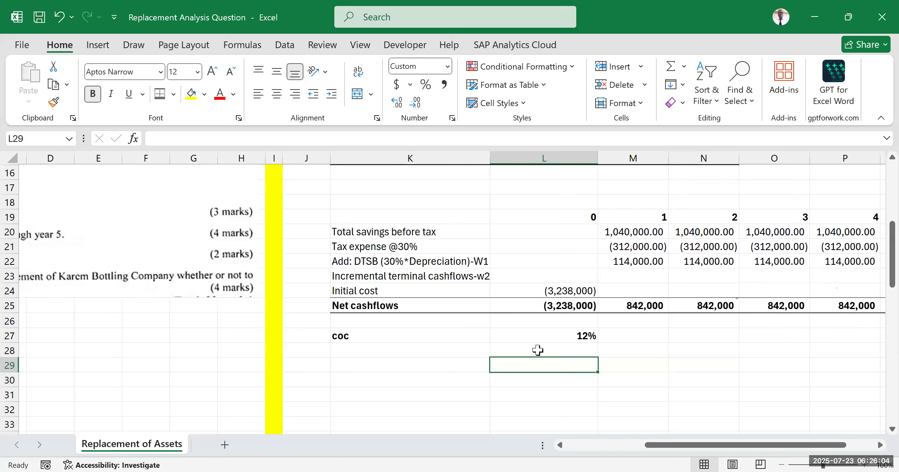
{"action": "left_click", "coordinate": [392, 391]}
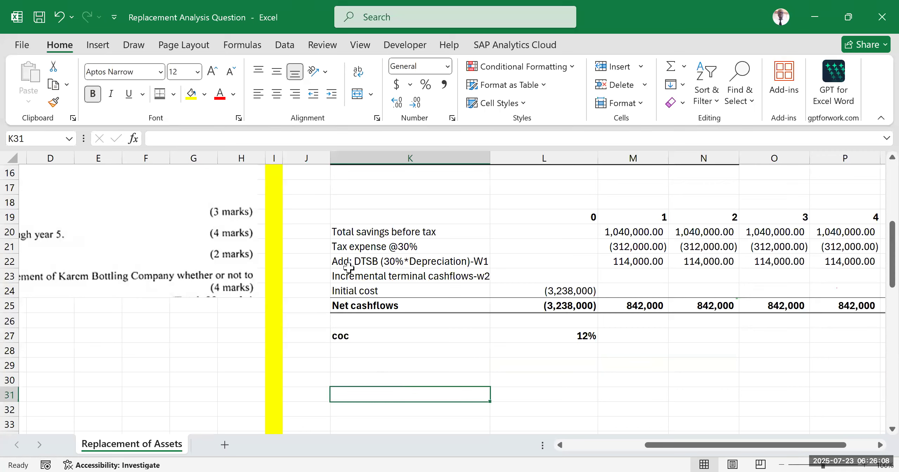
Step: Compare the net cashflows of years 1 to 4 with year 5, including the terminal cashflow in Q23
{"action": "key", "text": "alt+Tab"}
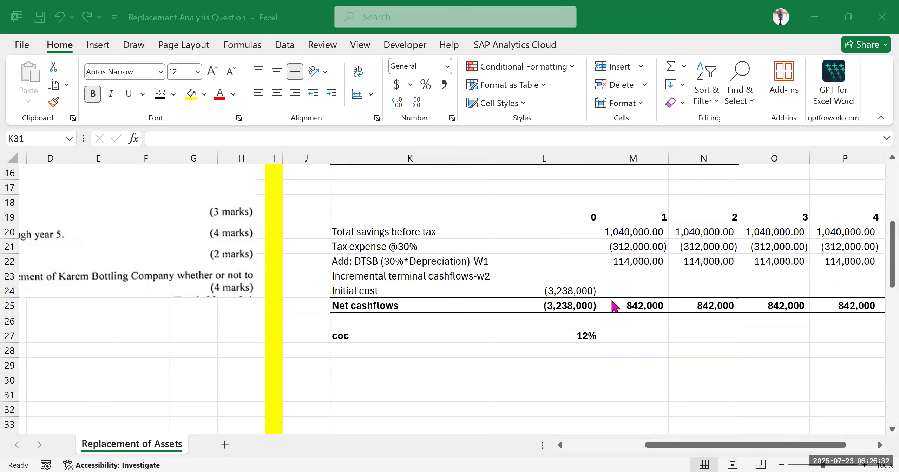
{"action": "scroll", "coordinate": [666, 445], "scroll_direction": "up", "scroll_amount": 2}
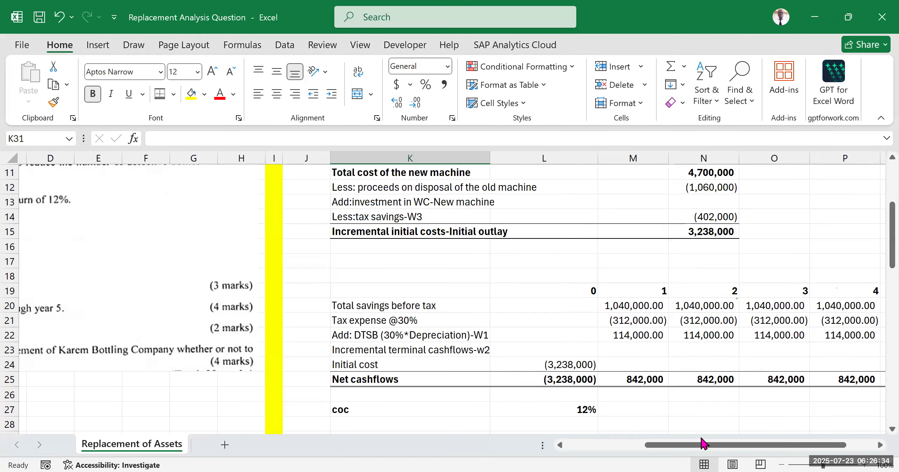
{"action": "left_click_drag", "start_coordinate": [674, 447], "coordinate": [702, 446]}
{"action": "scroll", "coordinate": [631, 299], "scroll_direction": "down", "scroll_amount": 2}
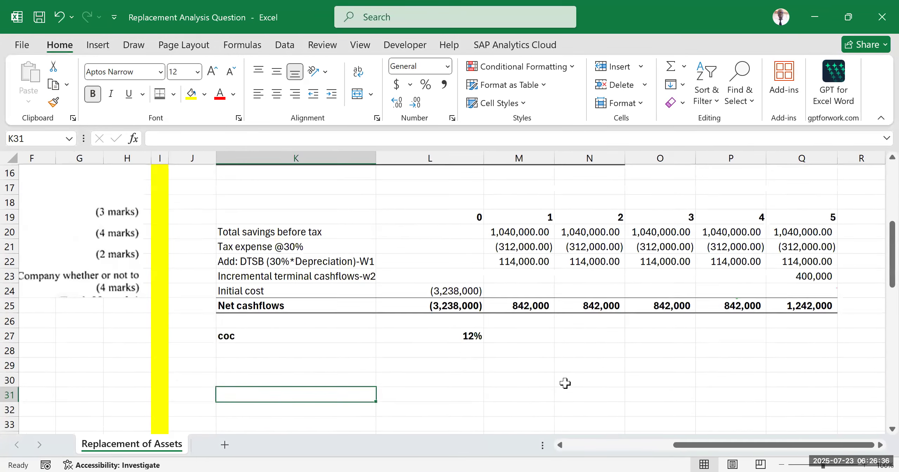
{"action": "left_click", "coordinate": [567, 382]}
{"action": "left_click", "coordinate": [744, 214]}
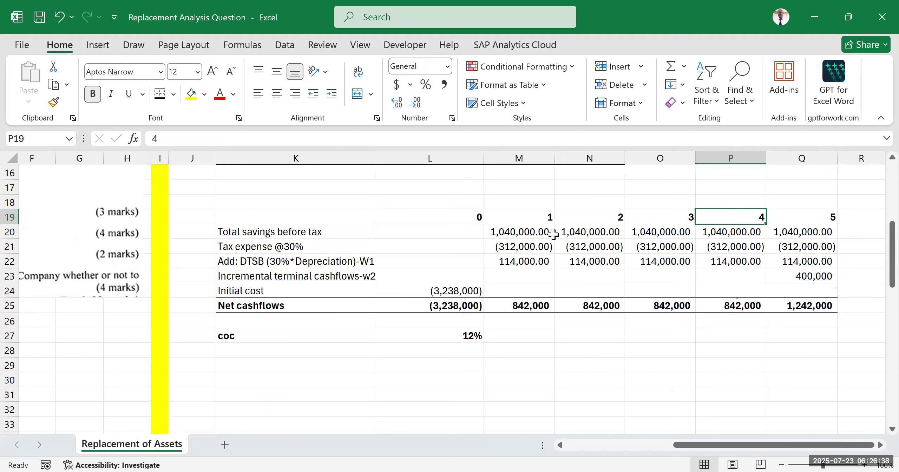
{"action": "left_click_drag", "start_coordinate": [495, 213], "coordinate": [727, 300]}
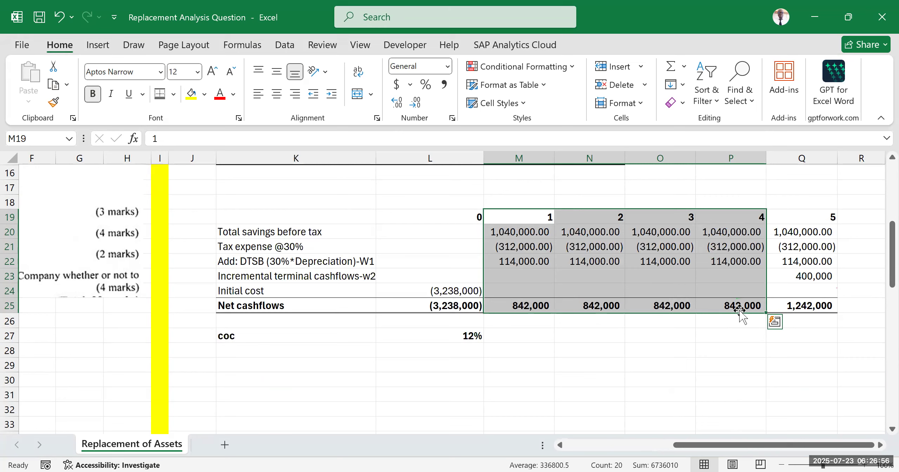
{"action": "left_click", "coordinate": [815, 305]}
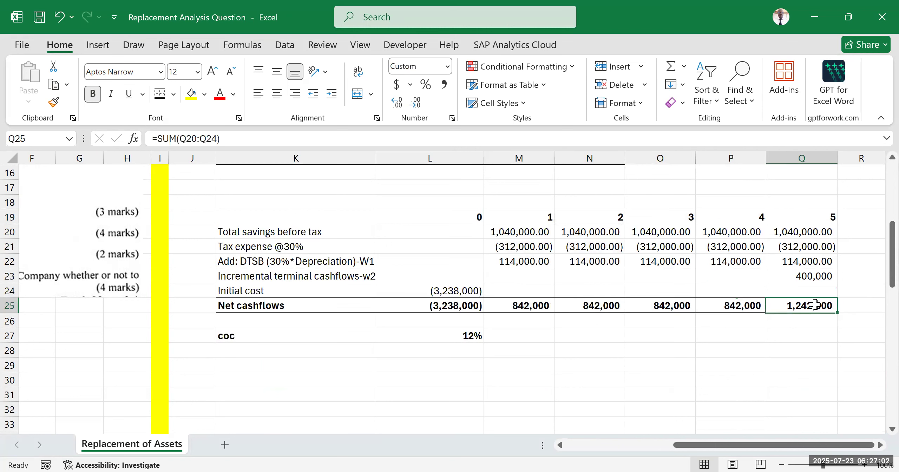
{"action": "left_click", "coordinate": [809, 279]}
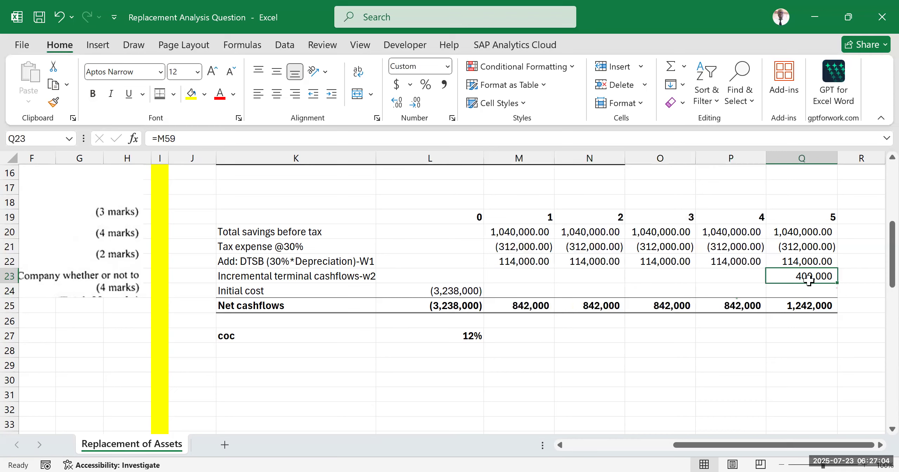
{"action": "left_click", "coordinate": [819, 305]}
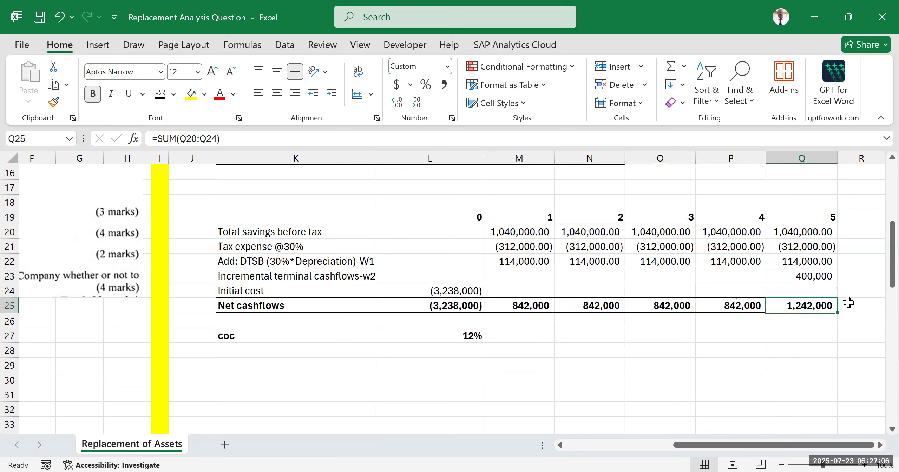
{"action": "left_click_drag", "start_coordinate": [815, 206], "coordinate": [808, 337]}
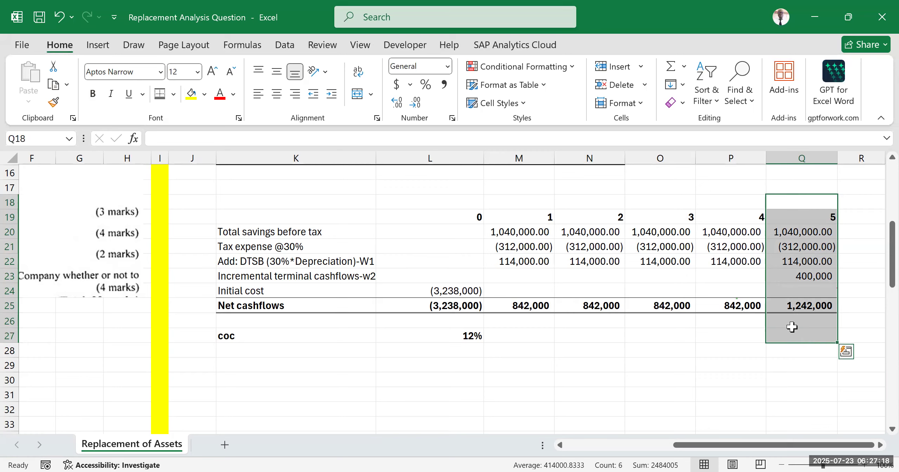
{"action": "left_click_drag", "start_coordinate": [510, 305], "coordinate": [720, 306]}
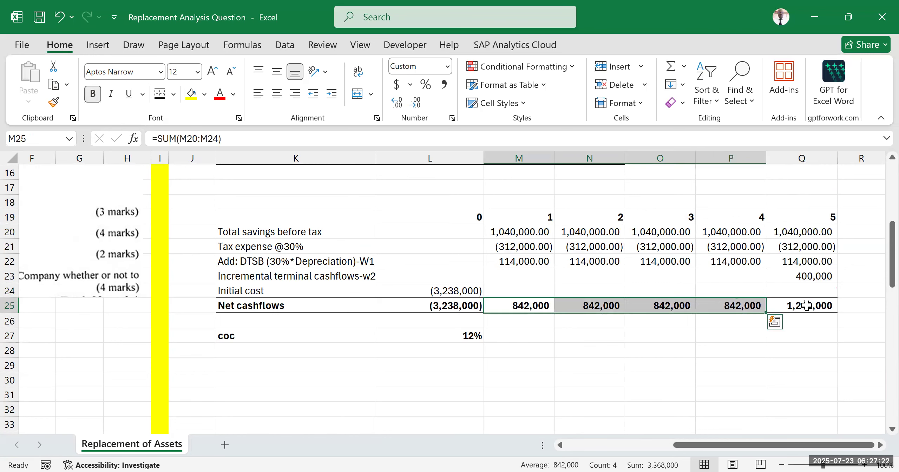
{"action": "left_click_drag", "start_coordinate": [797, 306], "coordinate": [804, 327]}
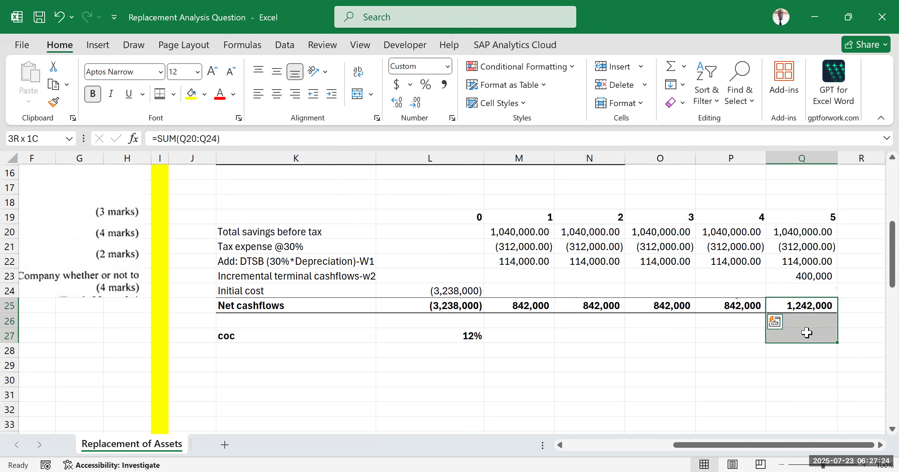
{"action": "left_click", "coordinate": [539, 377]}
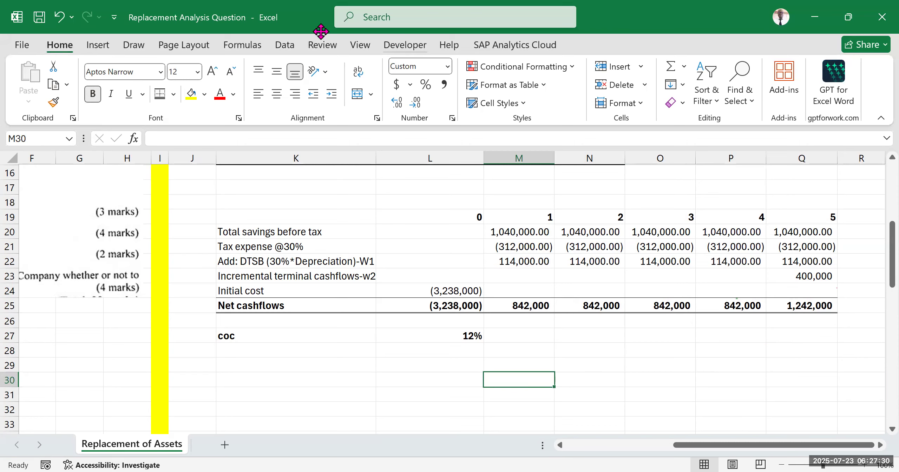
Step: Write the NPV definition NPV=PVCIF-PVCOF as text in K28, below the cost of capital label
{"action": "left_click", "coordinate": [300, 369]}
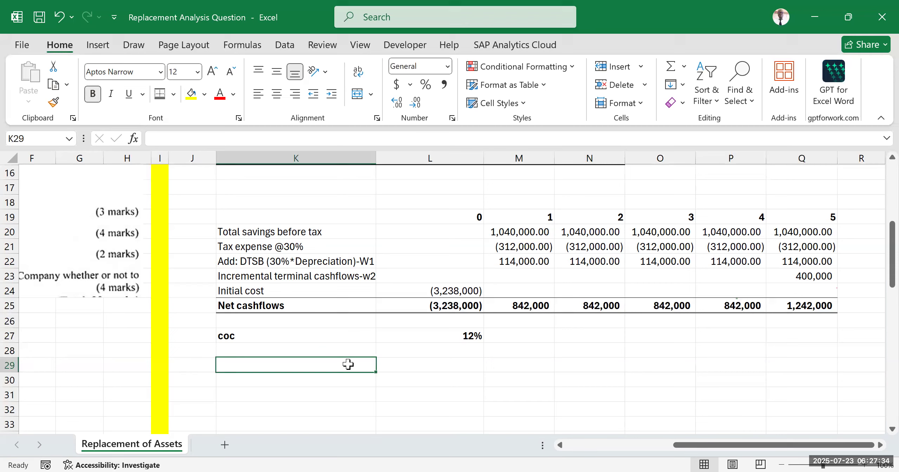
{"action": "left_click", "coordinate": [285, 349]}
{"action": "type", "text": "N"}
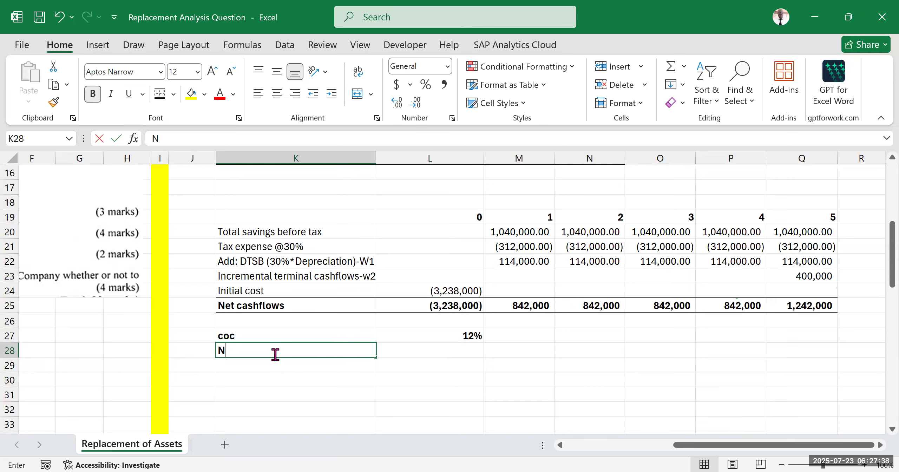
{"action": "type", "text": "PV="}
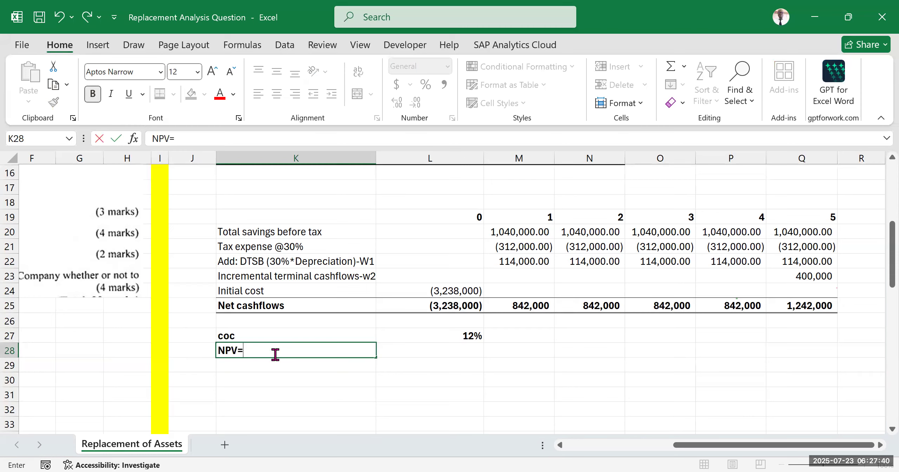
{"action": "type", "text": "PVCIF-PVCOF"}
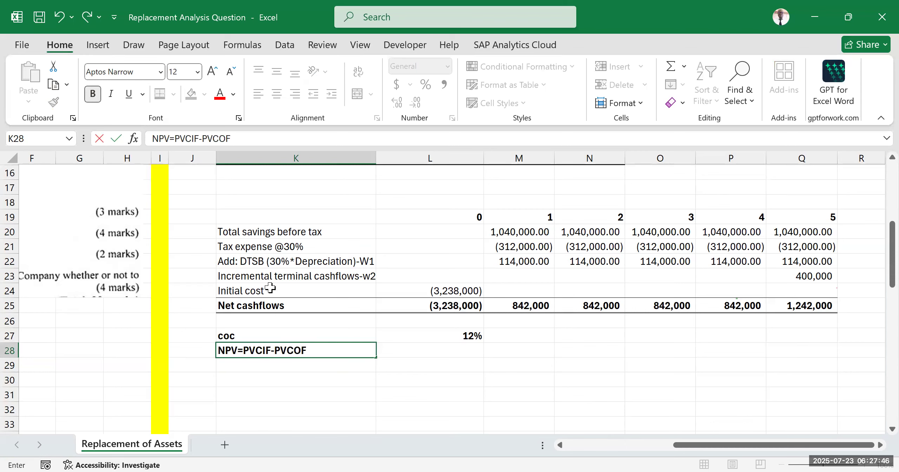
{"action": "key", "text": "Return"}
Step: Match the PVCIF and PVCOF terms in K28 with the year 1 to 5 net cashflows and the year 0 outlay
{"action": "double_click", "coordinate": [272, 351]}
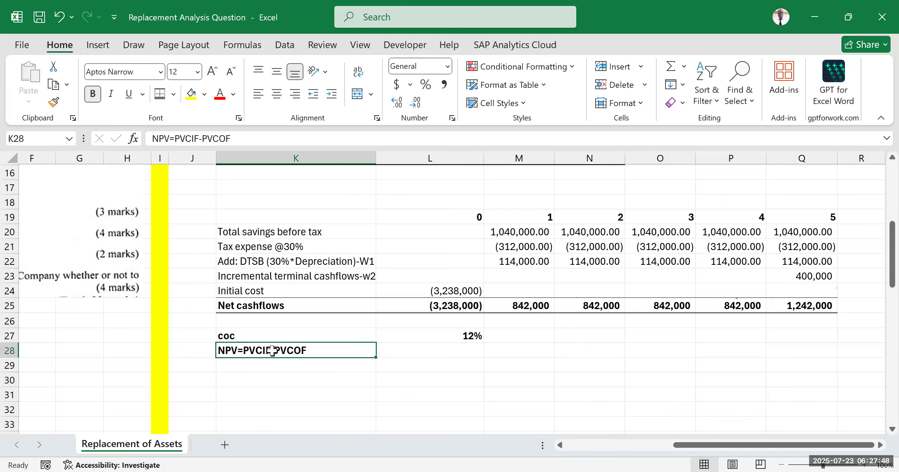
{"action": "double_click", "coordinate": [253, 352]}
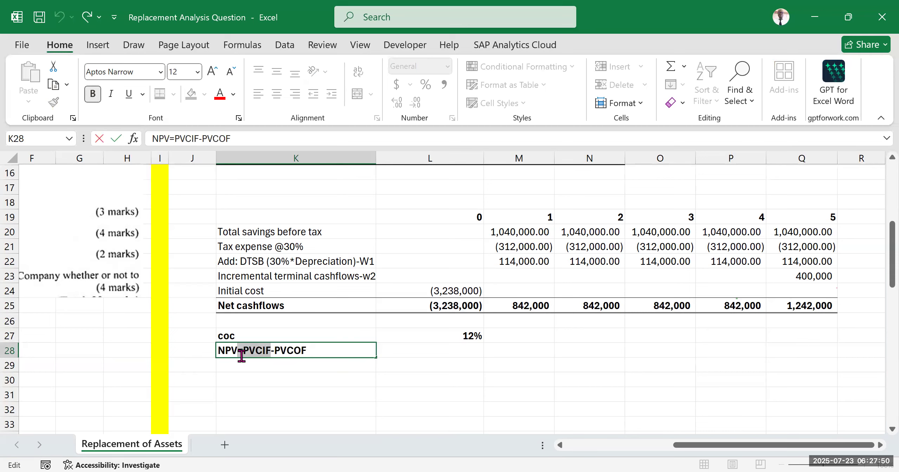
{"action": "left_click_drag", "start_coordinate": [524, 302], "coordinate": [716, 305]}
{"action": "left_click", "coordinate": [259, 349]}
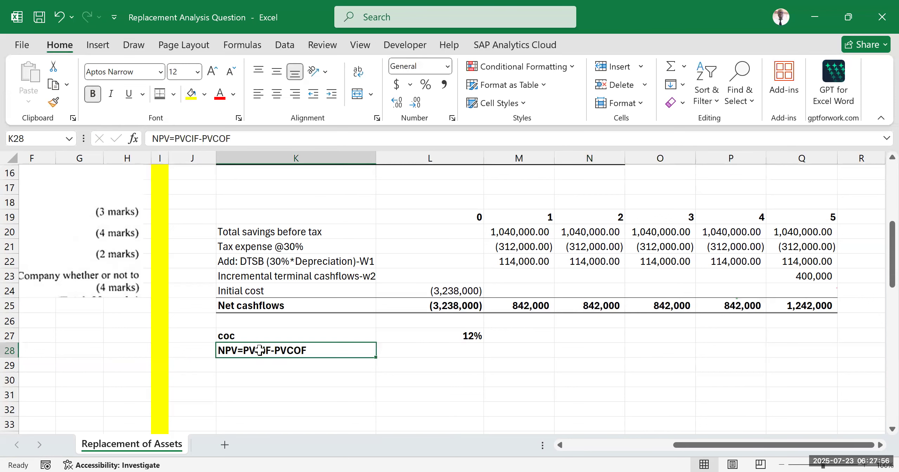
{"action": "left_click", "coordinate": [801, 308]}
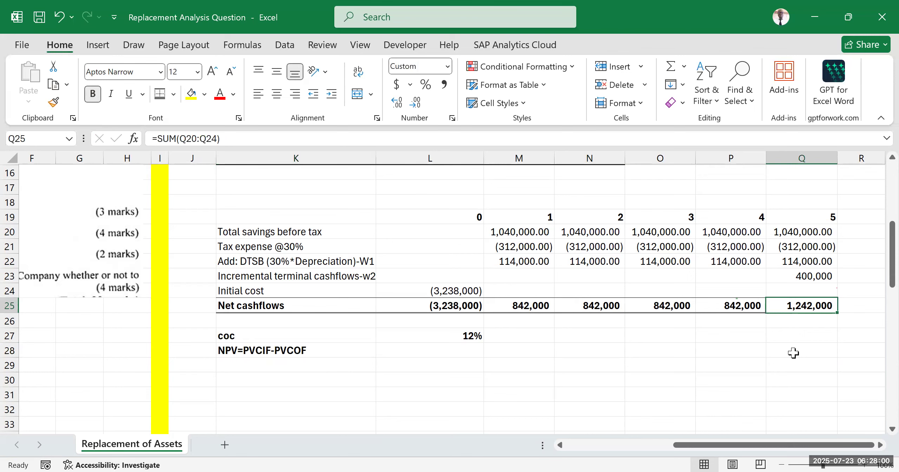
{"action": "double_click", "coordinate": [263, 350]}
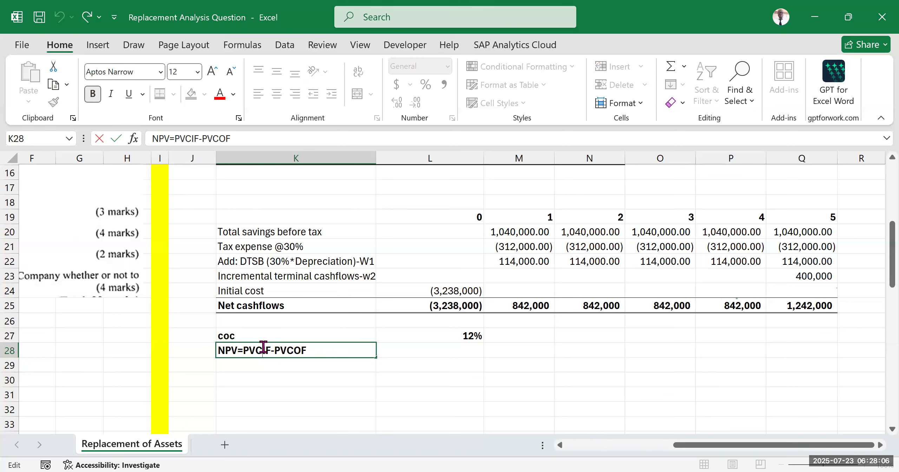
{"action": "left_click", "coordinate": [379, 382]}
{"action": "left_click", "coordinate": [435, 264]}
{"action": "left_click_drag", "start_coordinate": [432, 274], "coordinate": [431, 316]}
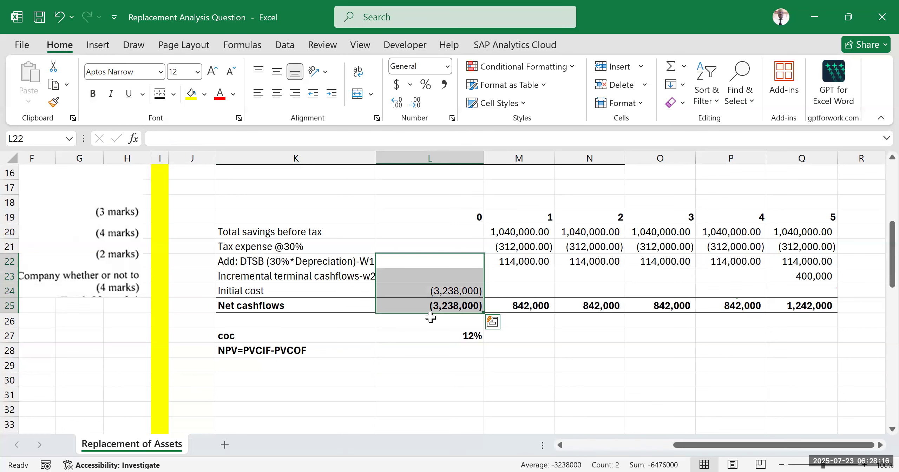
Step: Label K29, below the NPV definition, as "PV of regular CF-4 yrs"
{"action": "scroll", "coordinate": [348, 351], "scroll_direction": "down", "scroll_amount": 2}
{"action": "left_click", "coordinate": [266, 293]}
{"action": "type", "text": "PV of regular CF"}
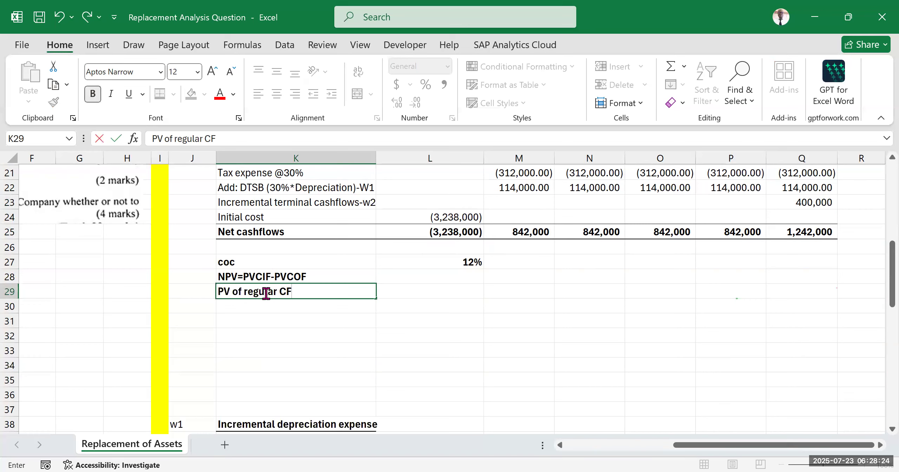
{"action": "left_click", "coordinate": [458, 346]}
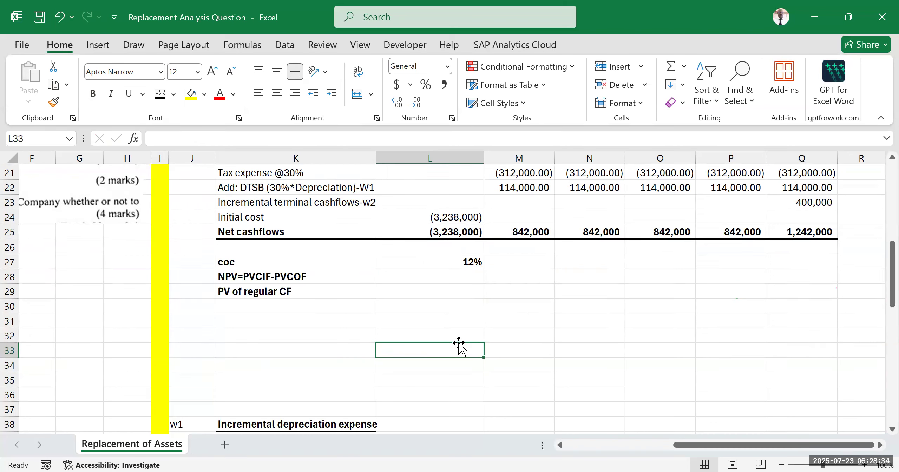
{"action": "double_click", "coordinate": [327, 291]}
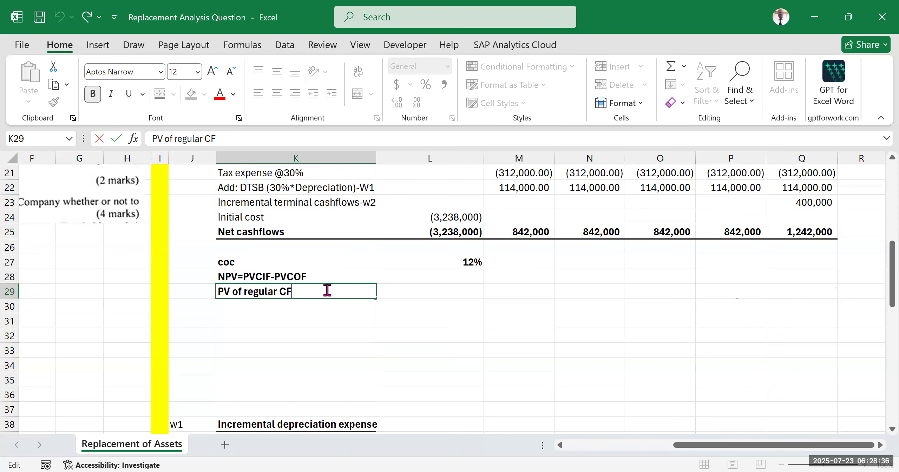
{"action": "type", "text": "-4 yrs"}
{"action": "left_click", "coordinate": [487, 341]}
Step: Begin a PV formula in L29 using rate L27, 4 periods and the negative year 1 net cashflow, -M25, as payment
{"action": "left_click", "coordinate": [449, 290]}
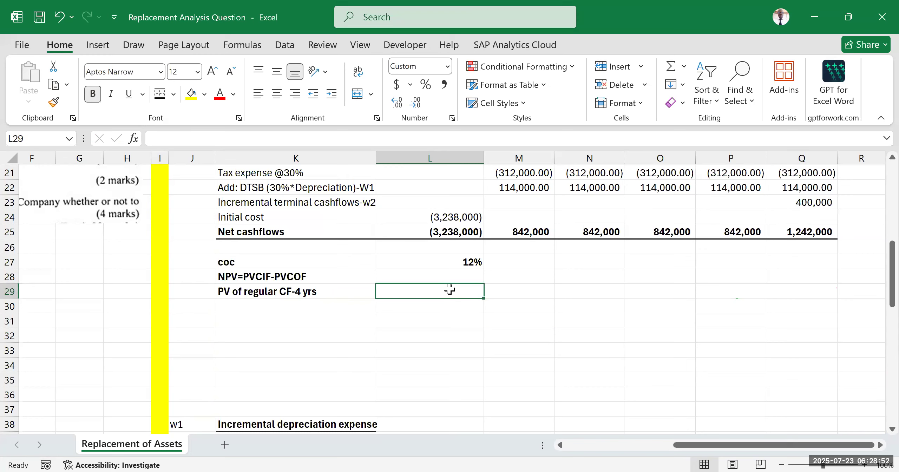
{"action": "type", "text": "="}
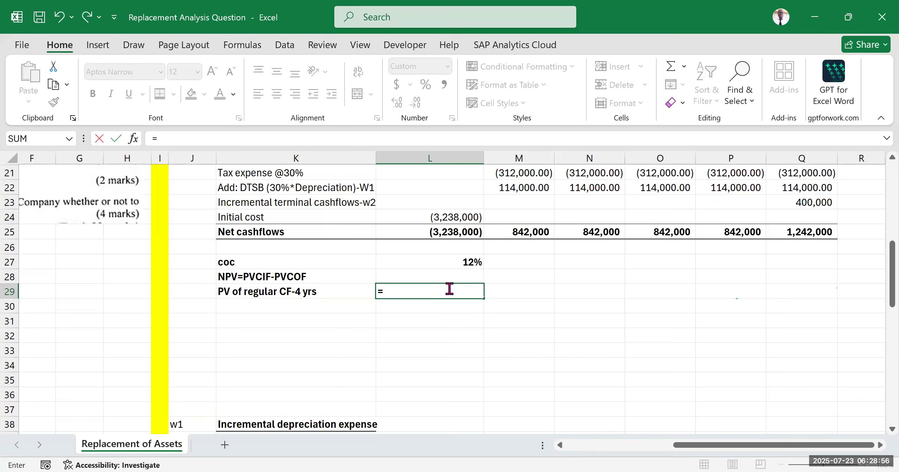
{"action": "type", "text": "pv"}
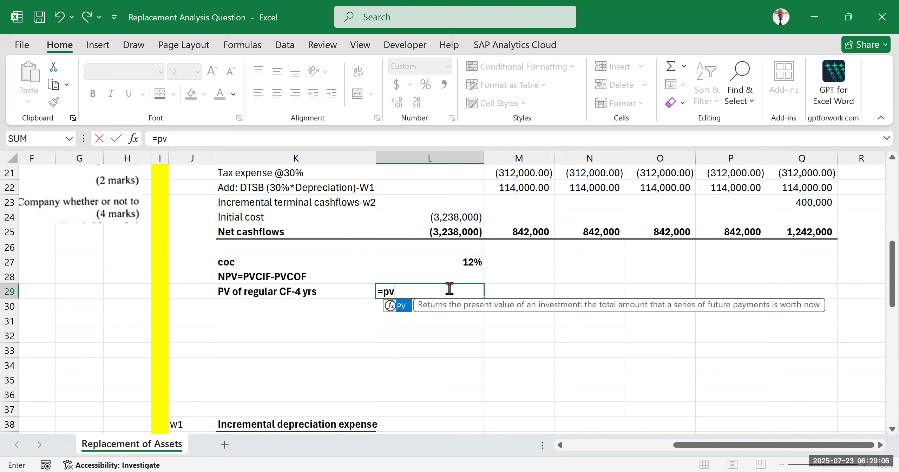
{"action": "key", "text": "Tab"}
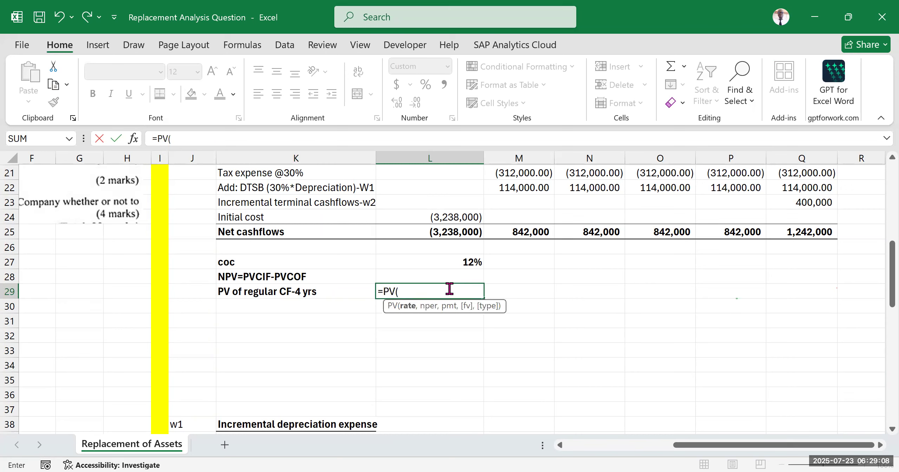
{"action": "left_click", "coordinate": [461, 261]}
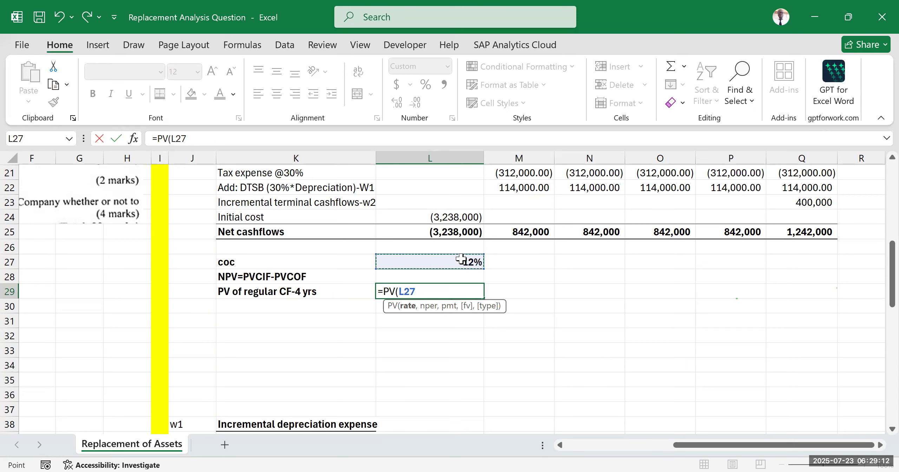
{"action": "type", "text": ","}
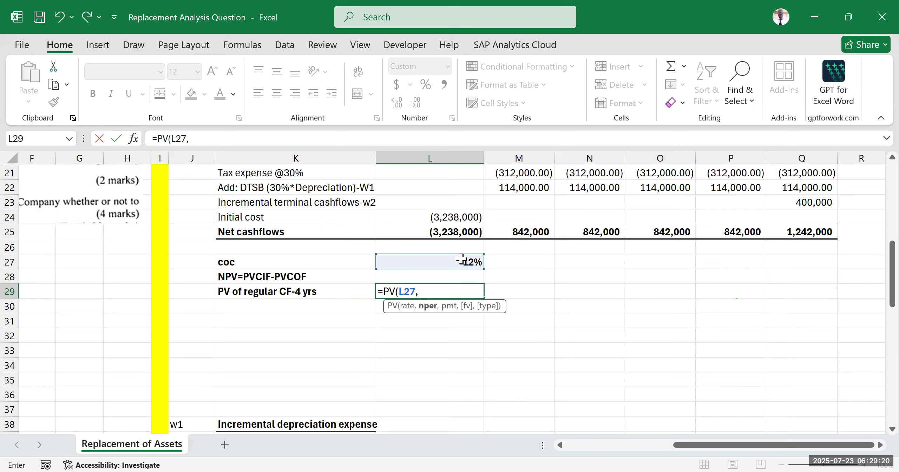
{"action": "type", "text": "4"}
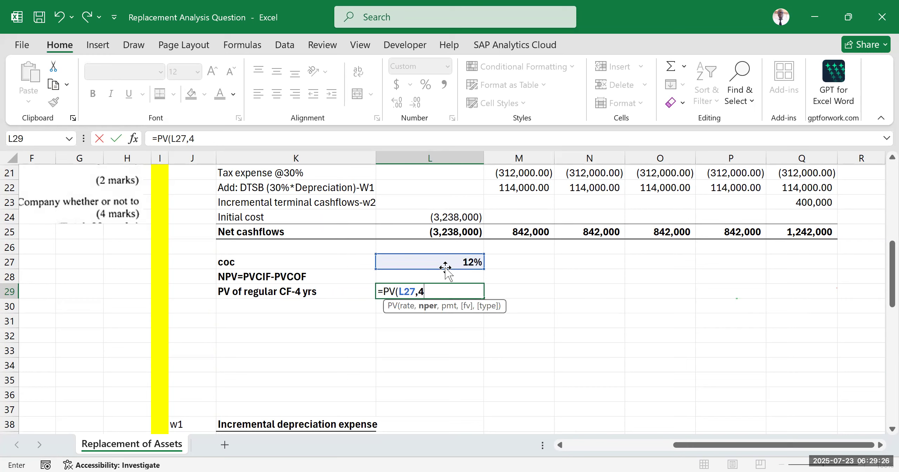
{"action": "type", "text": ","}
{"action": "type", "text": "-"}
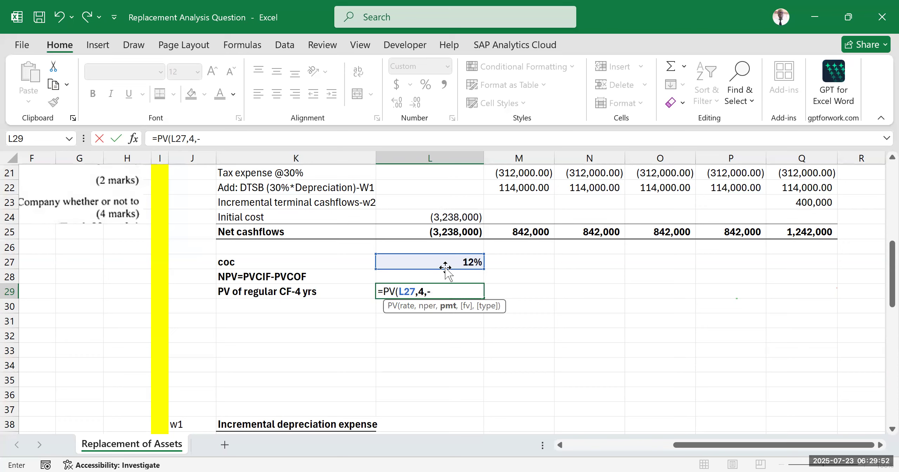
{"action": "left_click", "coordinate": [524, 232]}
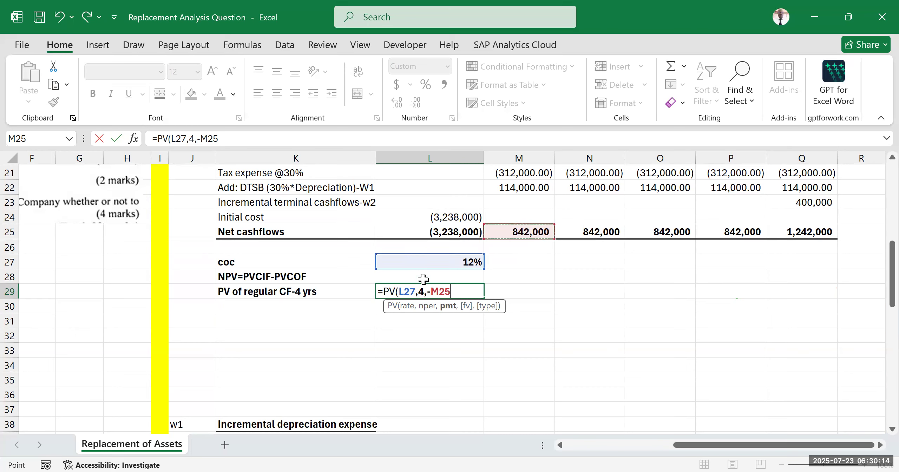
Step: Complete the PV formula in L29 with future value 0 and end-of-period type 0, giving =PV(L27,4,-M25,0,0)
{"action": "left_click", "coordinate": [426, 292]}
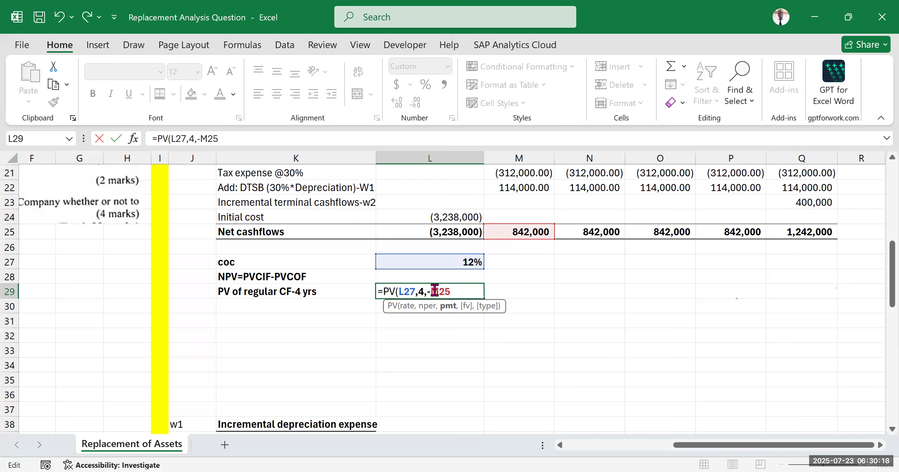
{"action": "left_click_drag", "start_coordinate": [430, 288], "coordinate": [427, 287]}
{"action": "left_click", "coordinate": [462, 292]}
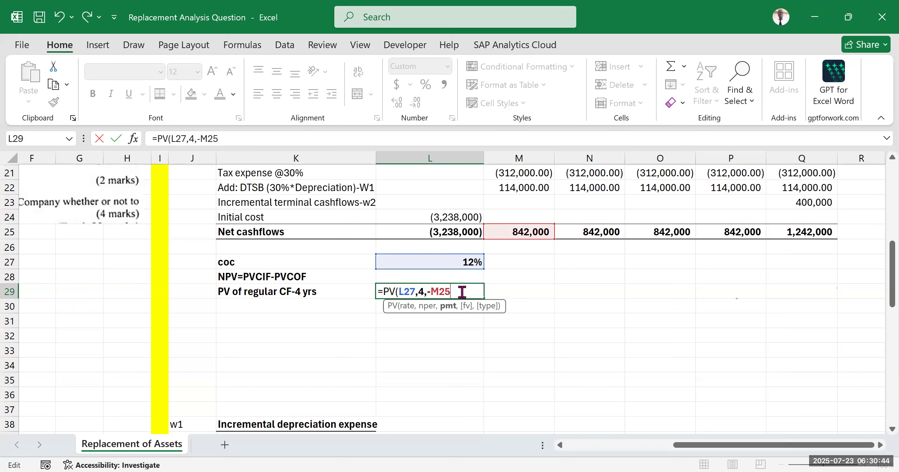
{"action": "type", "text": ",0"}
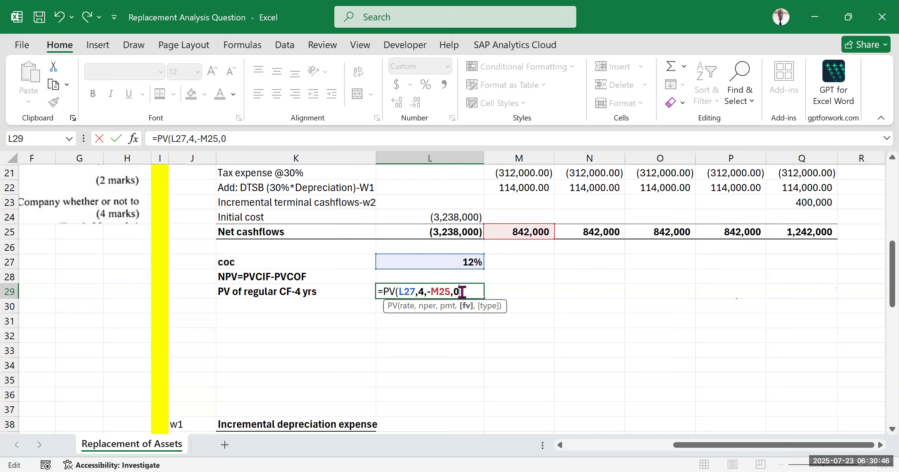
{"action": "type", "text": ",0"}
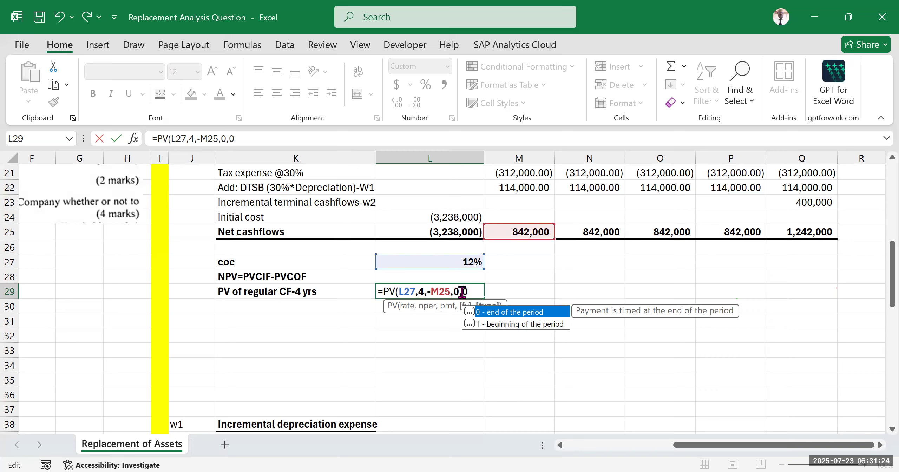
{"action": "type", "text": ")"}
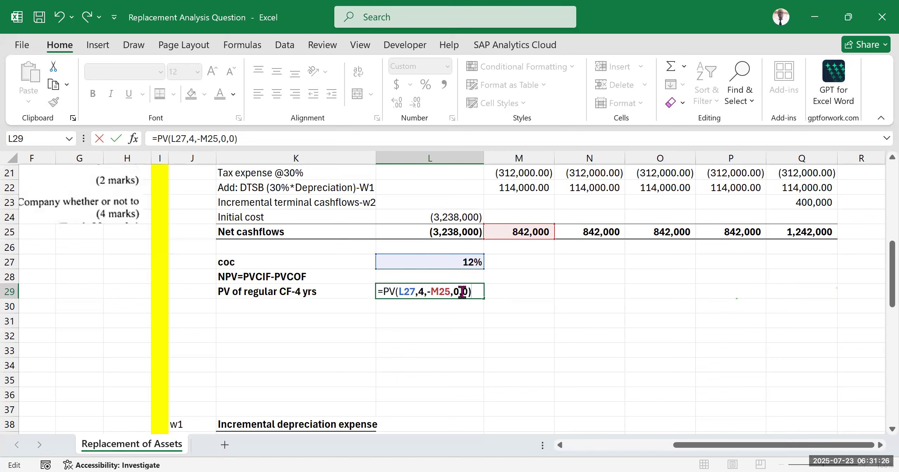
{"action": "key", "text": "Return"}
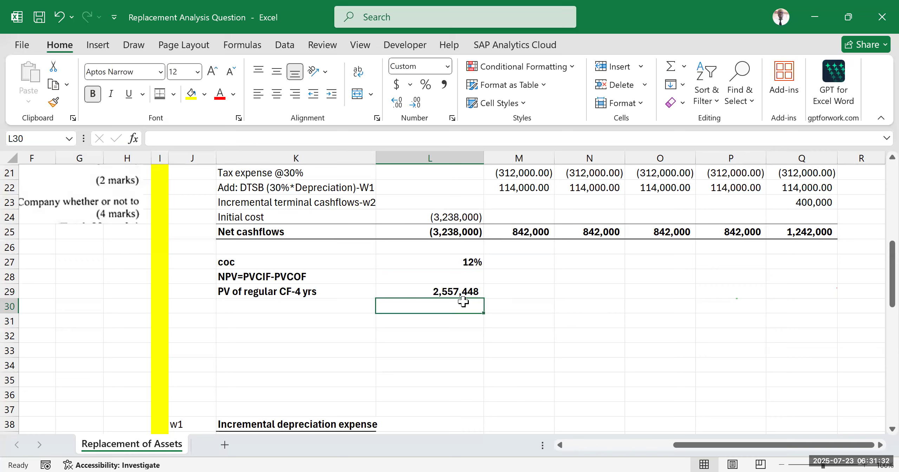
Step: Format L29 and the empty cells just below it to show two decimal places
{"action": "left_click_drag", "start_coordinate": [466, 287], "coordinate": [459, 332]}
{"action": "left_click", "coordinate": [396, 103]}
{"action": "left_click", "coordinate": [396, 103]}
{"action": "left_click", "coordinate": [558, 297]}
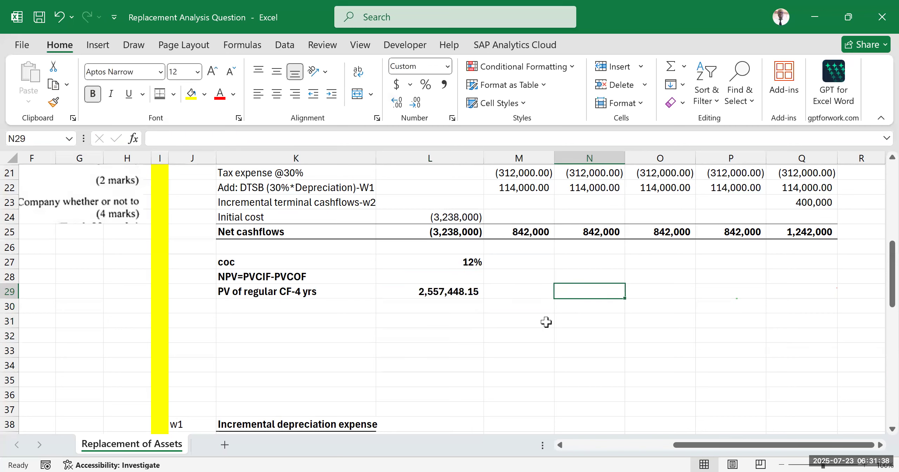
{"action": "left_click", "coordinate": [546, 322]}
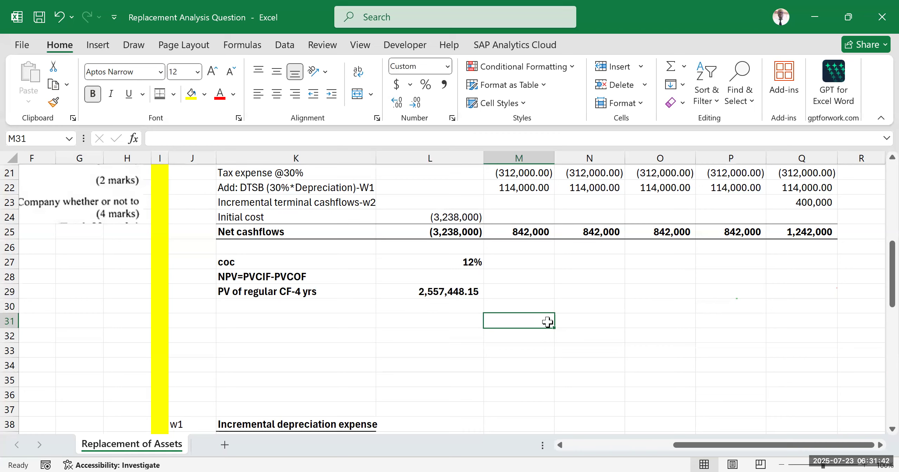
Step: Review the rate, period and payment arguments of the PV formula in L29
{"action": "left_click", "coordinate": [598, 287]}
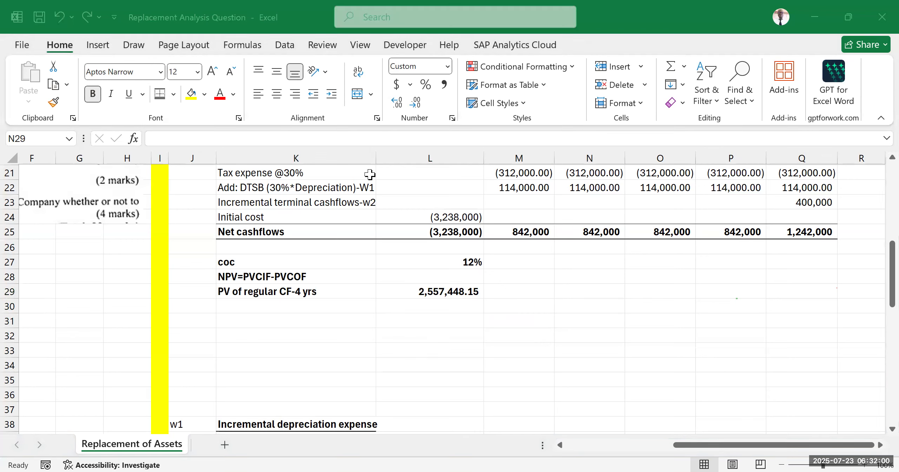
{"action": "double_click", "coordinate": [439, 291]}
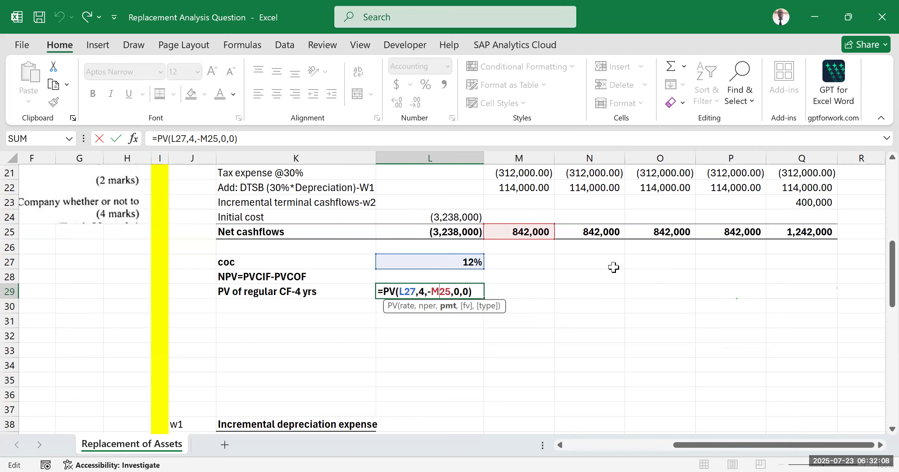
{"action": "key", "text": "ctrl+Return"}
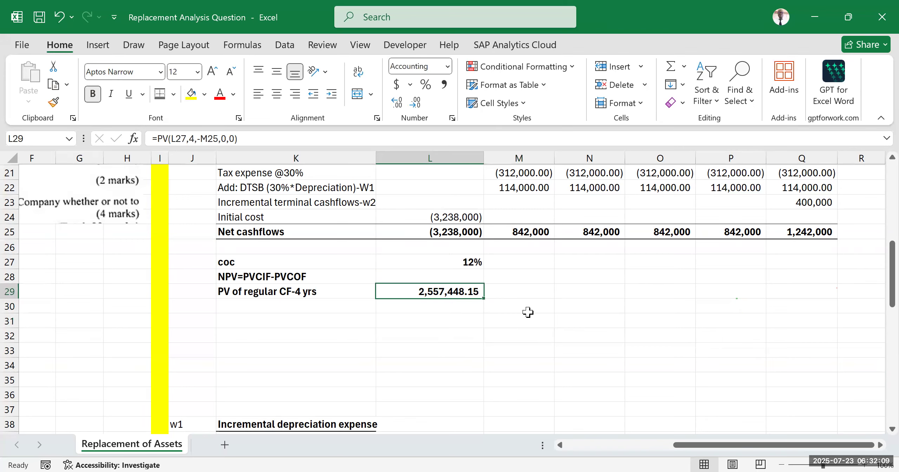
{"action": "double_click", "coordinate": [444, 295]}
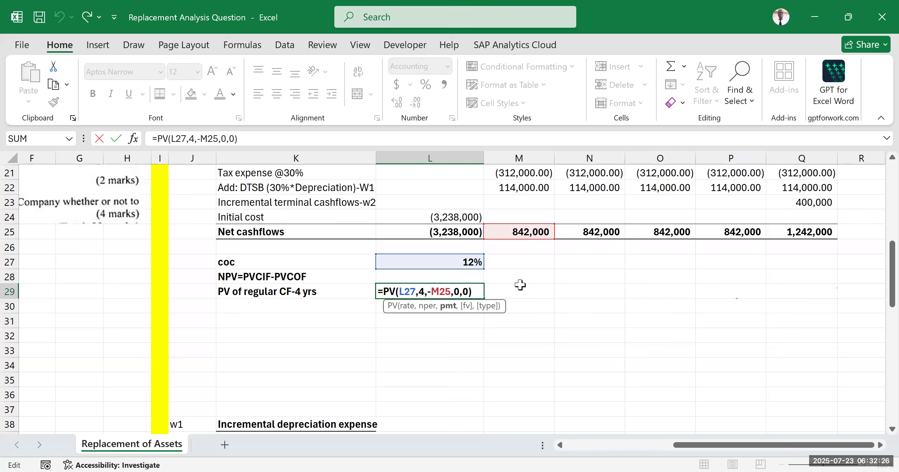
{"action": "key", "text": "Return"}
{"action": "left_click", "coordinate": [611, 288]}
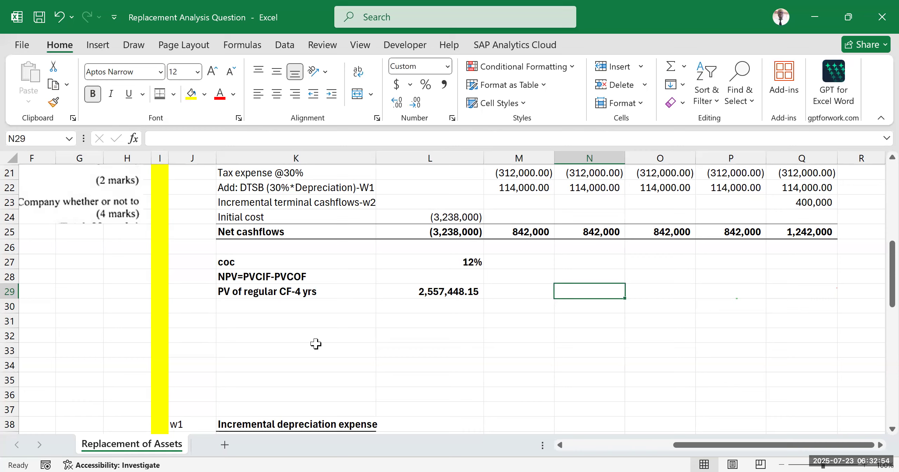
Step: Write the discount factor definition PVIF=(1+r)^-n as text in K30
{"action": "left_click", "coordinate": [248, 306]}
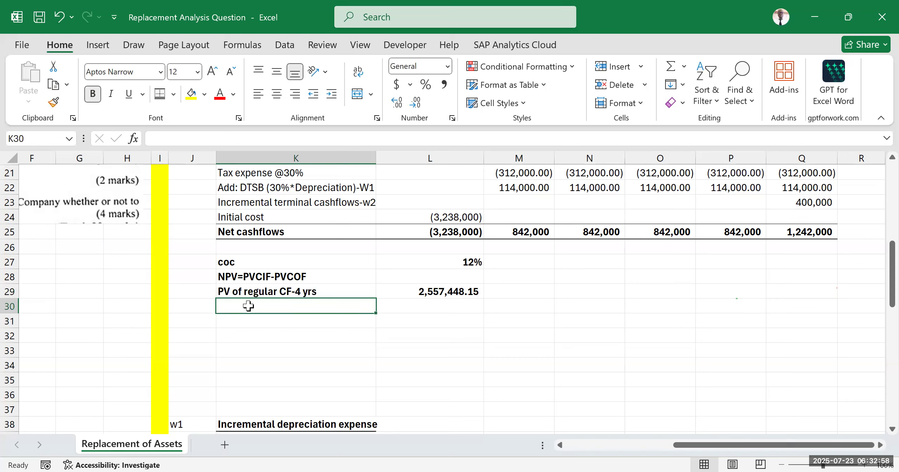
{"action": "type", "text": "PVIF="}
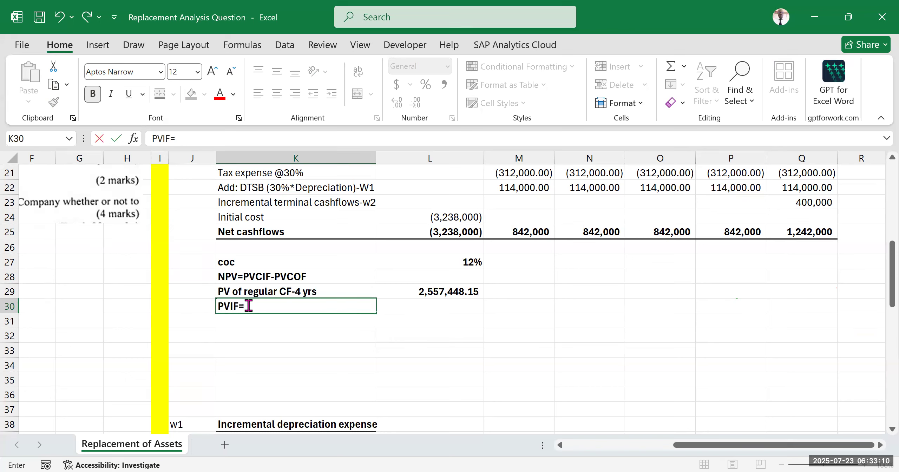
{"action": "type", "text": "(1+r)^-n"}
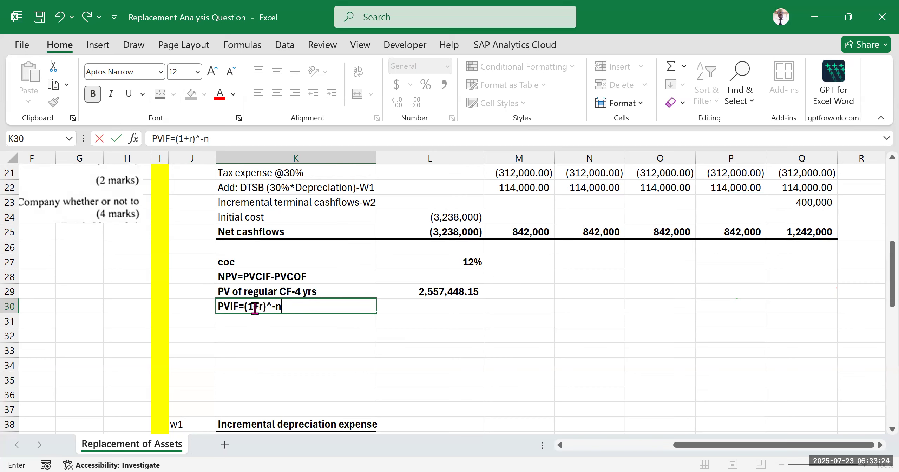
Step: Insert "(yr 5)" after PVIF in K30 so the label reads PVIF (yr 5)=(1+r)^-n
{"action": "left_click", "coordinate": [239, 306]}
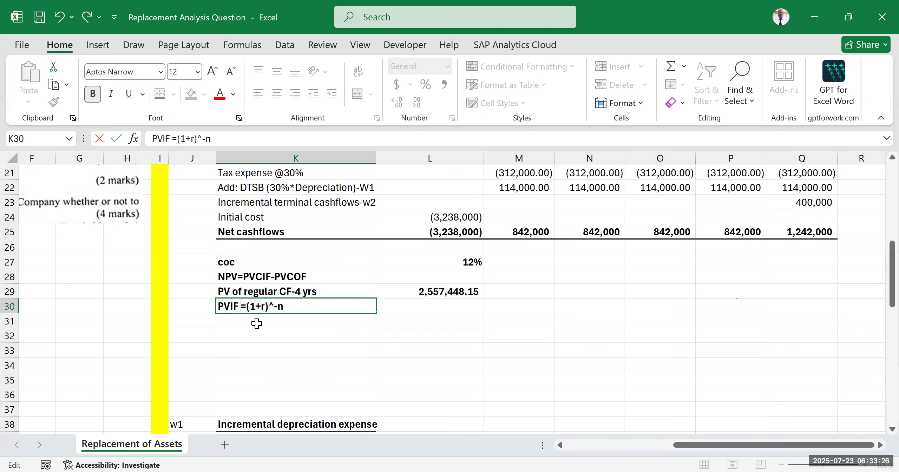
{"action": "type", "text": "(5"}
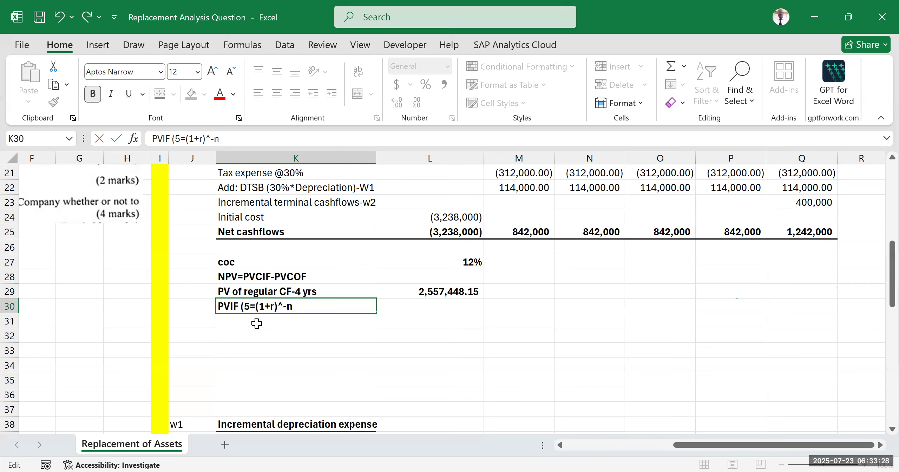
{"action": "type", "text": ")"}
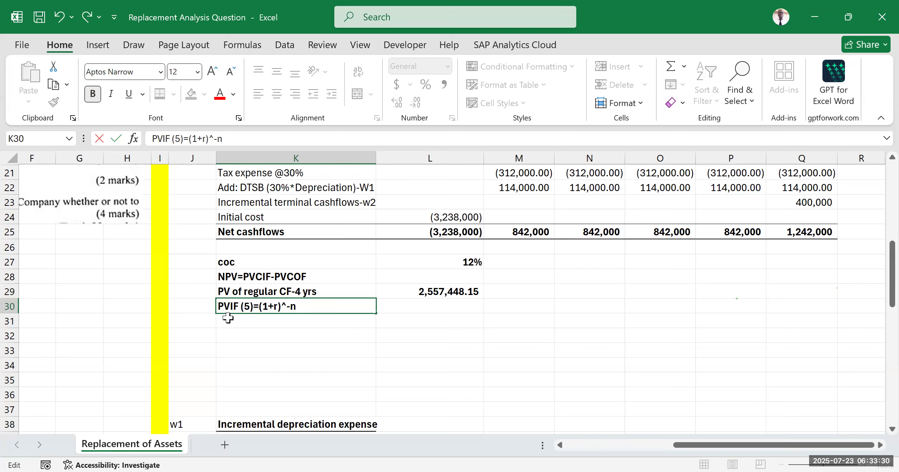
{"action": "left_click", "coordinate": [247, 306]}
{"action": "type", "text": "yr"}
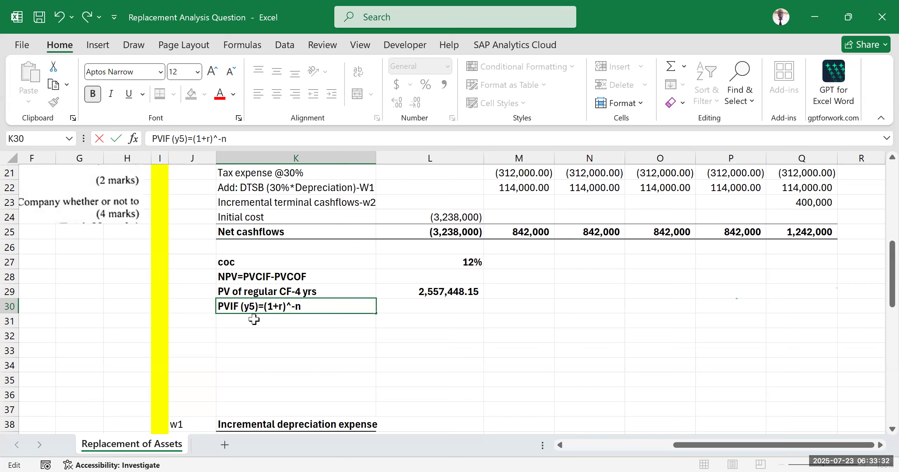
{"action": "left_click", "coordinate": [321, 337]}
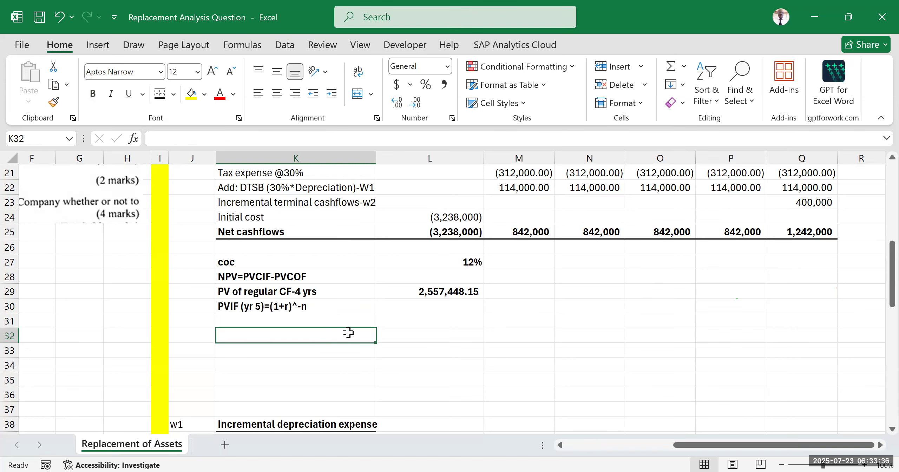
Step: Calculate the year 5 discount factor in L30 with the formula =(1+L27)^-5
{"action": "left_click", "coordinate": [427, 308]}
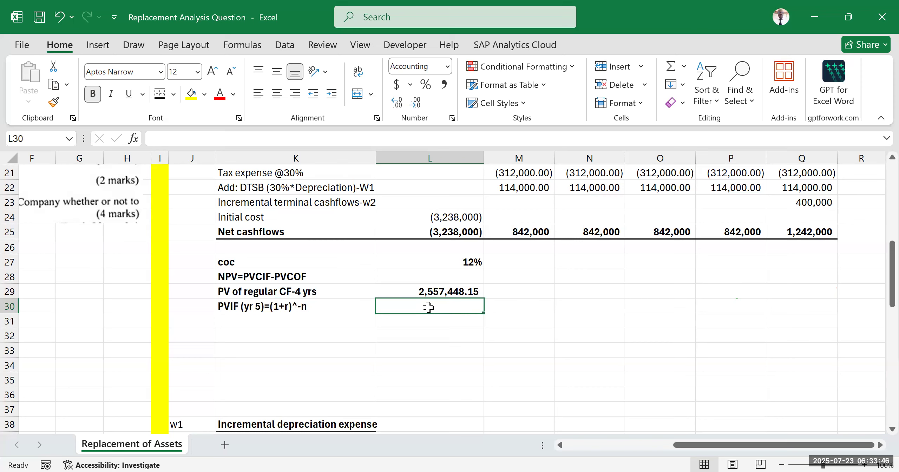
{"action": "type", "text": "="}
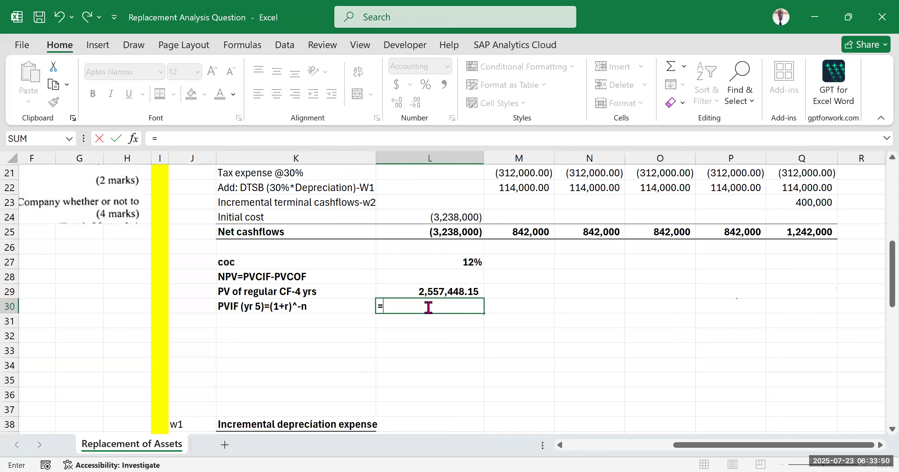
{"action": "type", "text": "(1+"}
{"action": "left_click", "coordinate": [460, 263]}
{"action": "type", "text": ")"}
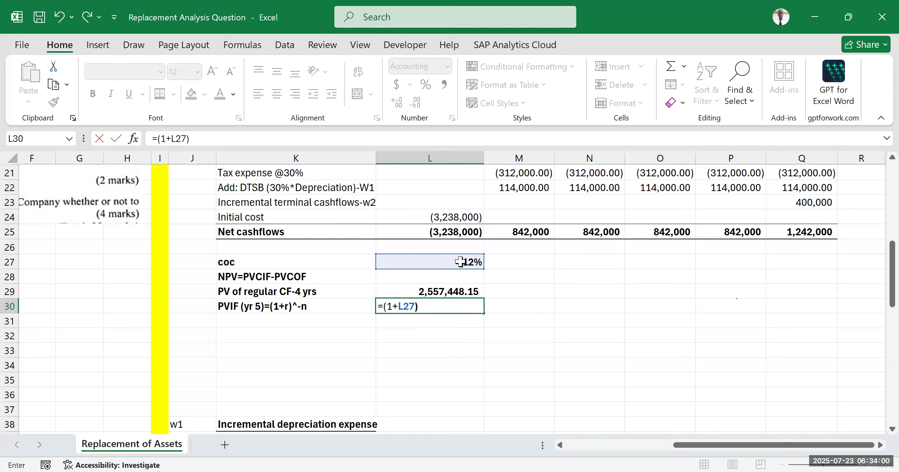
{"action": "type", "text": "^-5"}
{"action": "key", "text": "Return"}
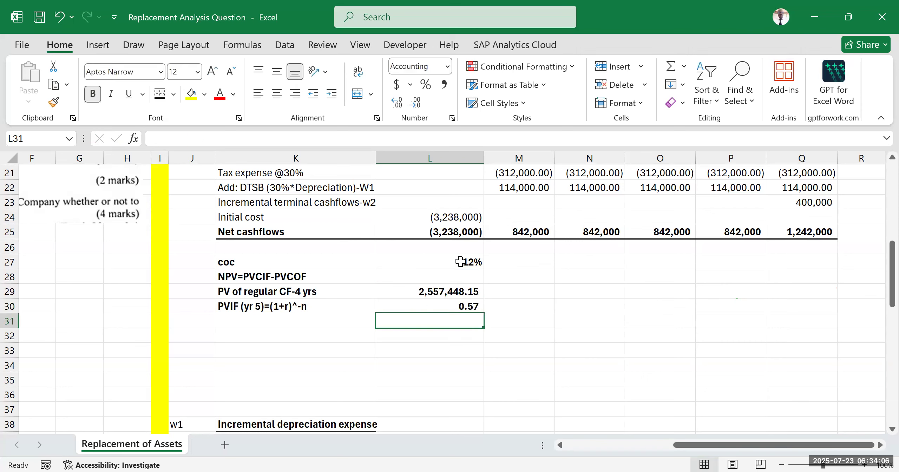
Step: Format the discount factor in L30 to show four decimal places
{"action": "left_click", "coordinate": [444, 306]}
{"action": "left_click", "coordinate": [399, 102]}
{"action": "left_click", "coordinate": [399, 103]}
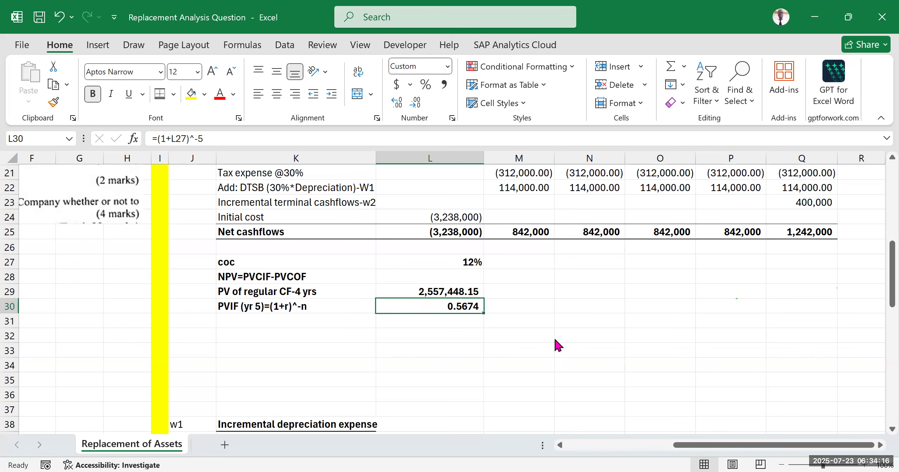
{"action": "left_click", "coordinate": [653, 307]}
{"action": "scroll", "coordinate": [417, 345], "scroll_direction": "down", "scroll_amount": 1}
{"action": "scroll", "coordinate": [418, 340], "scroll_direction": "down", "scroll_amount": 1}
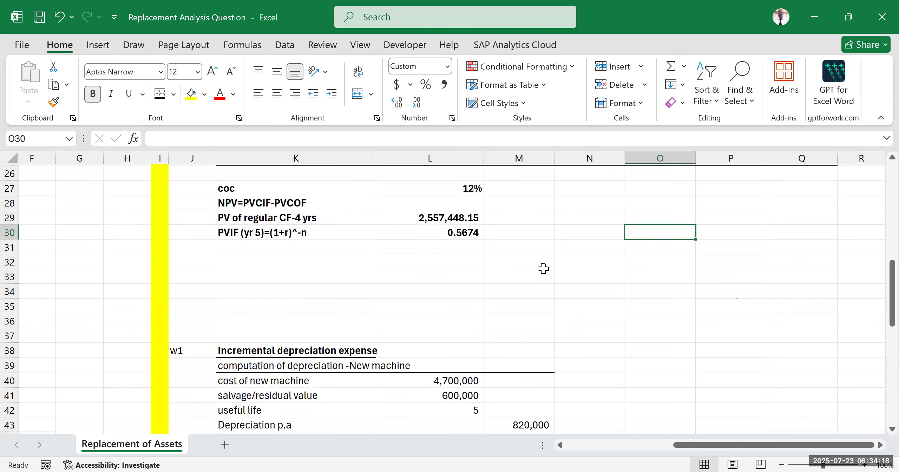
{"action": "scroll", "coordinate": [513, 267], "scroll_direction": "up", "scroll_amount": 2}
{"action": "scroll", "coordinate": [513, 267], "scroll_direction": "up", "scroll_amount": 2}
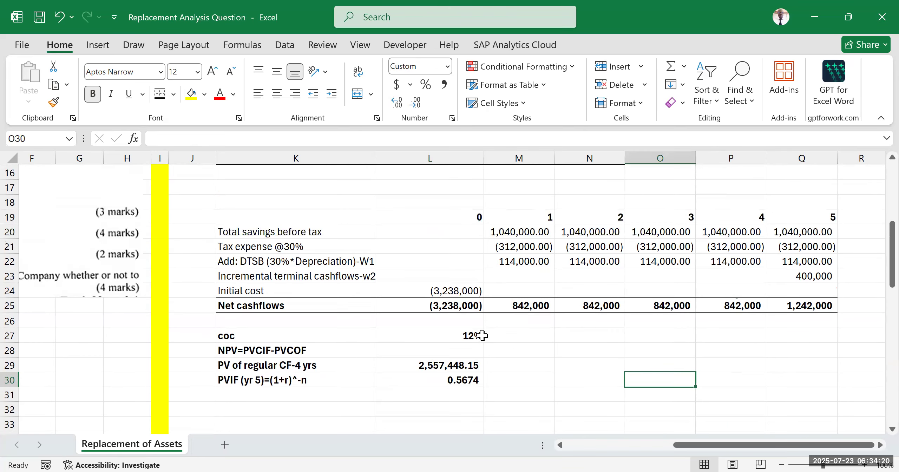
{"action": "left_click", "coordinate": [453, 379]}
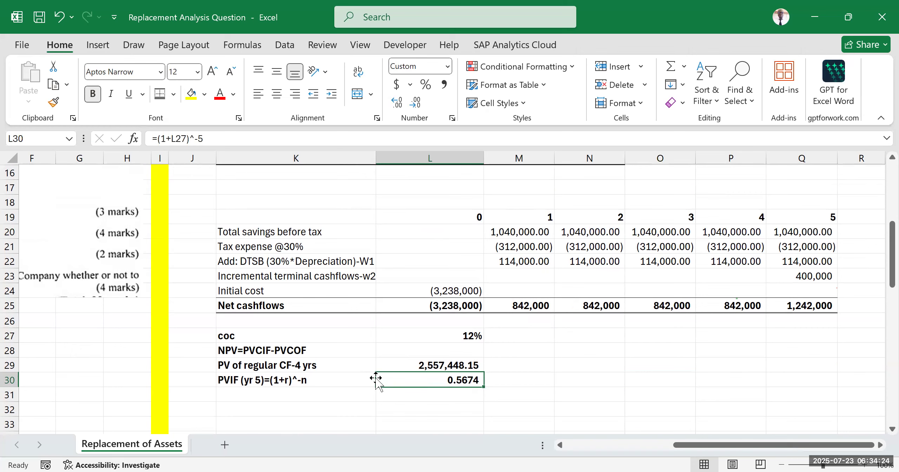
Step: Label K31 "PV of irregular CF (YR 5)"
{"action": "left_click", "coordinate": [260, 394]}
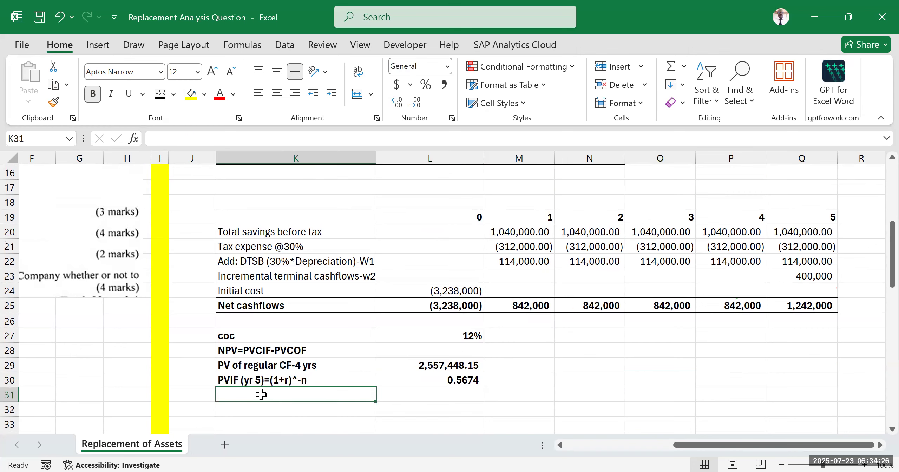
{"action": "type", "text": "PV"}
{"action": "type", "text": " of irregu"}
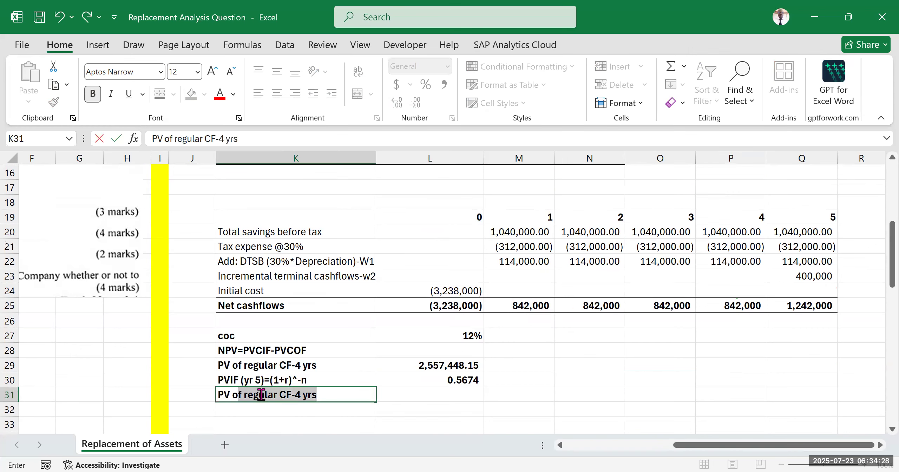
{"action": "type", "text": "la"}
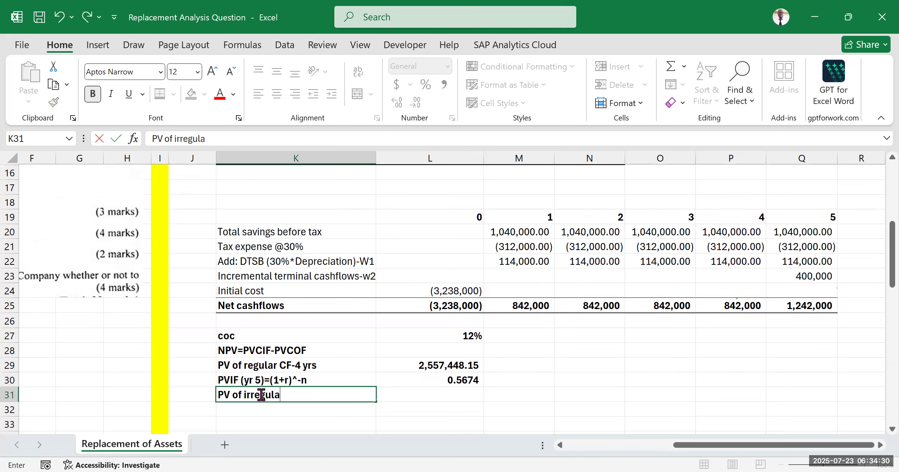
{"action": "type", "text": "r CF (YR 5)"}
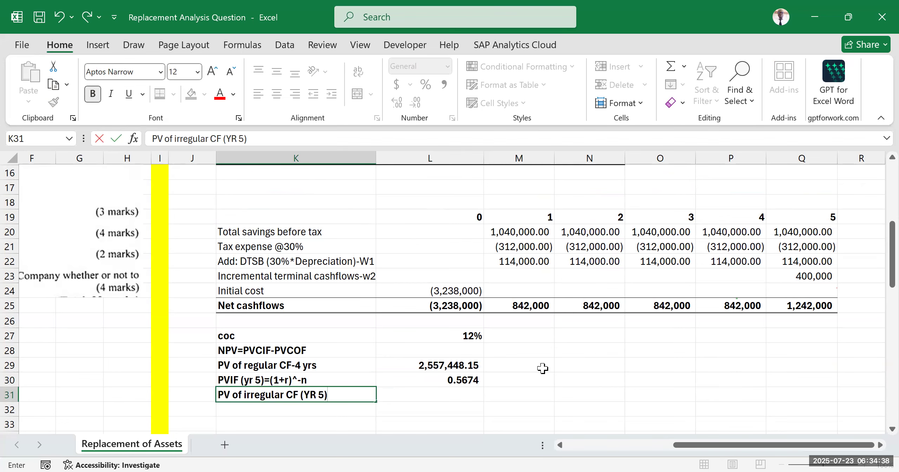
{"action": "left_click", "coordinate": [581, 352]}
Step: Calculate the present value of the year 5 net cashflow in L31 with the formula =Q25*L30
{"action": "scroll", "coordinate": [383, 367], "scroll_direction": "down", "scroll_amount": 2}
{"action": "left_click", "coordinate": [414, 320]}
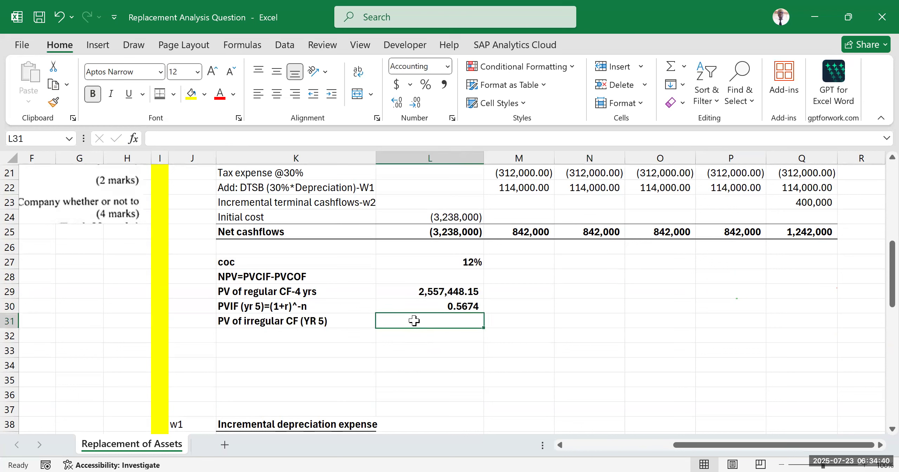
{"action": "type", "text": "="}
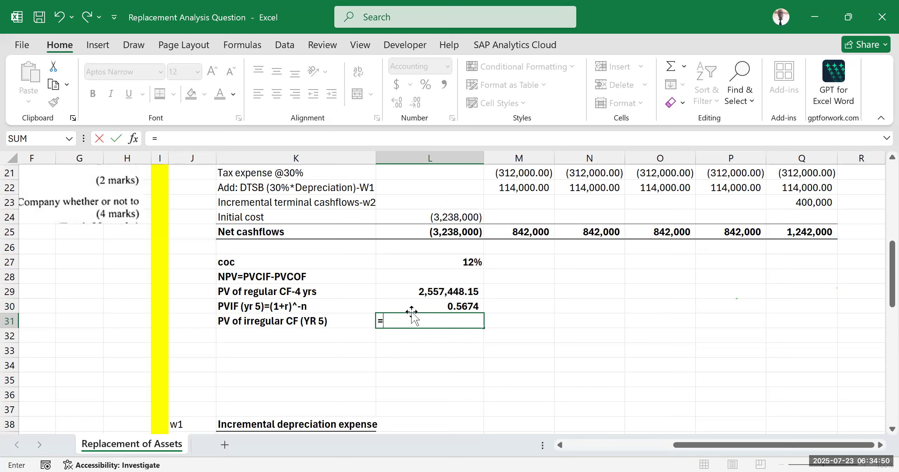
{"action": "left_click", "coordinate": [800, 230]}
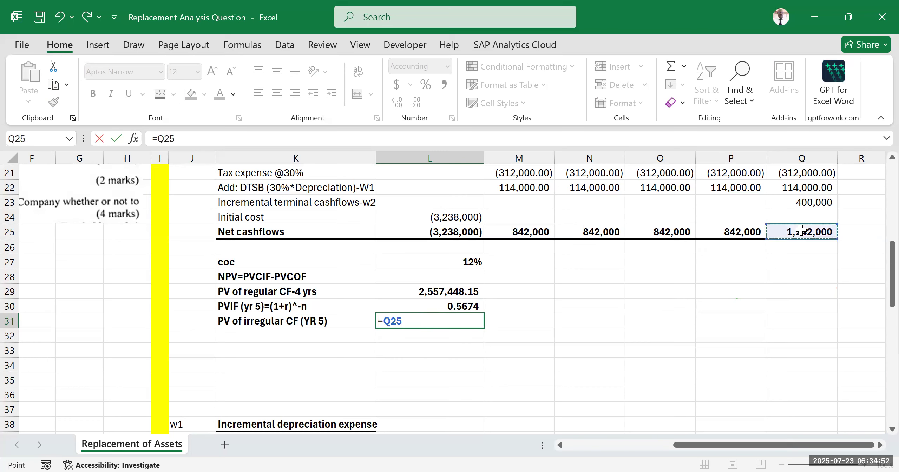
{"action": "type", "text": "*"}
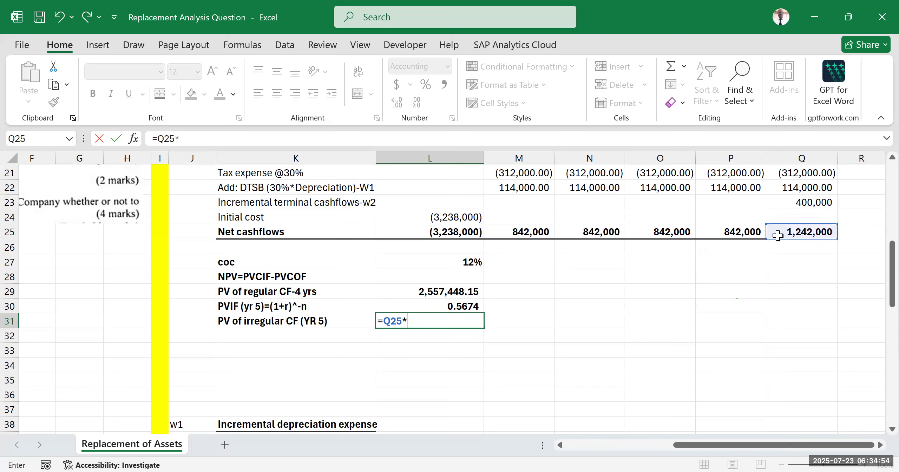
{"action": "left_click", "coordinate": [453, 305]}
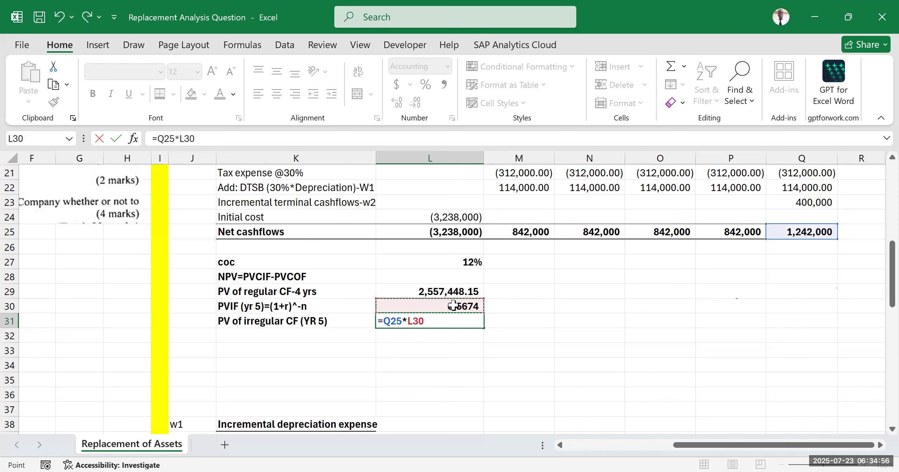
{"action": "key", "text": "Return"}
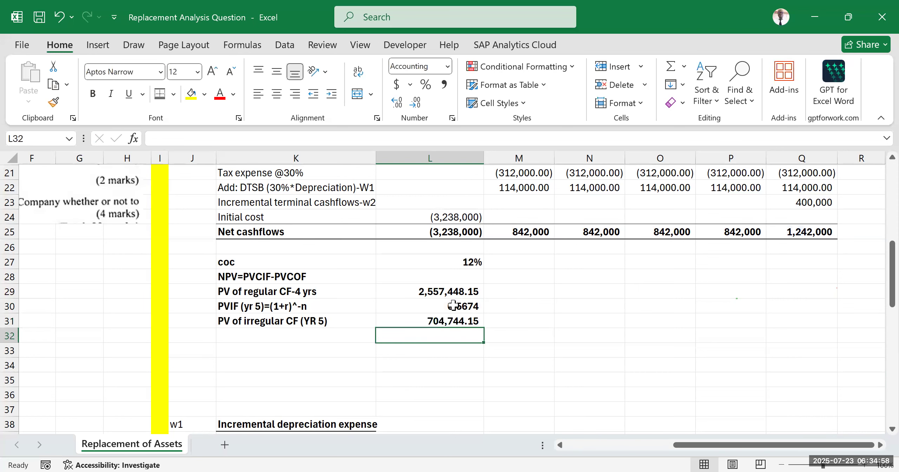
{"action": "left_click", "coordinate": [534, 310]}
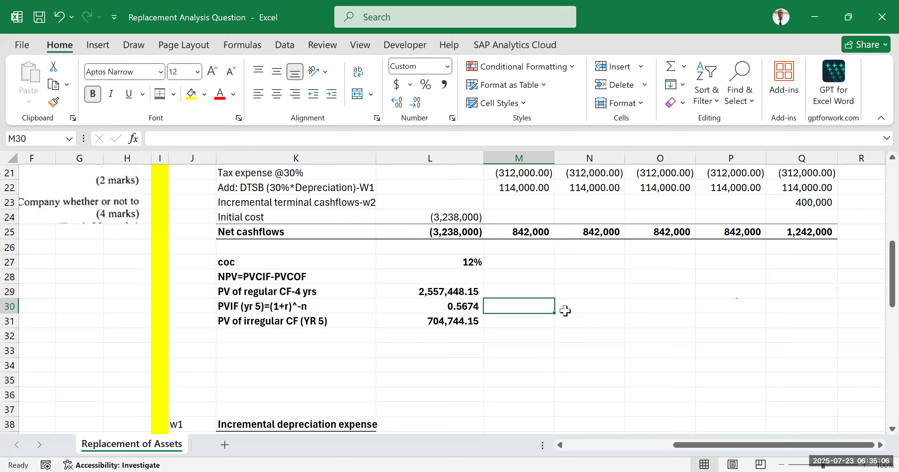
Step: Review the discount factor formula in L30 and the cells referenced by the present value formula in L31
{"action": "left_click", "coordinate": [265, 337]}
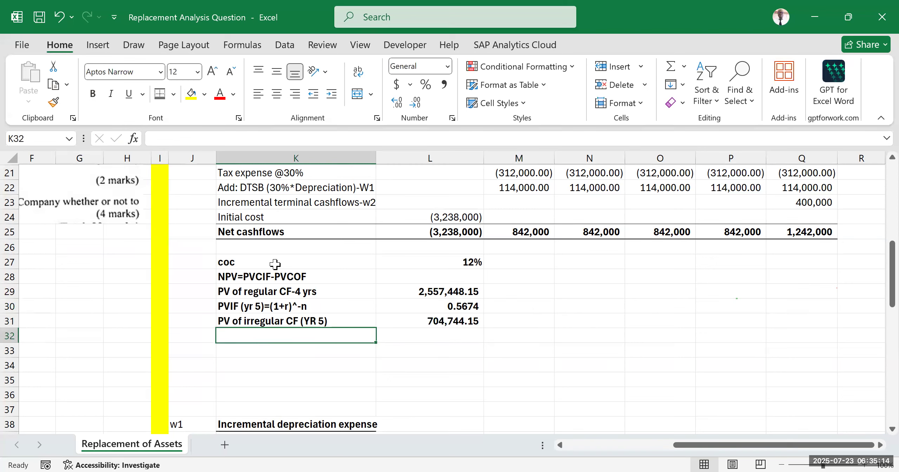
{"action": "key", "text": "Up"}
{"action": "key", "text": "Up"}
{"action": "key", "text": "Up"}
{"action": "key", "text": "Up"}
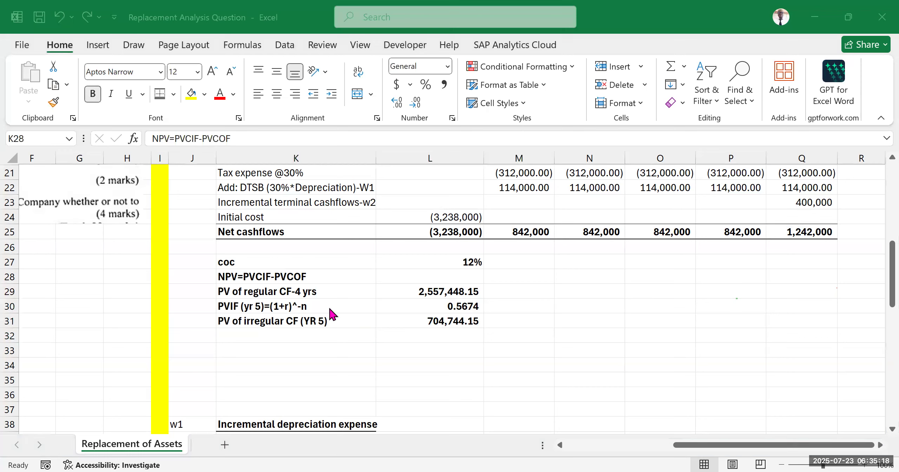
{"action": "double_click", "coordinate": [438, 306]}
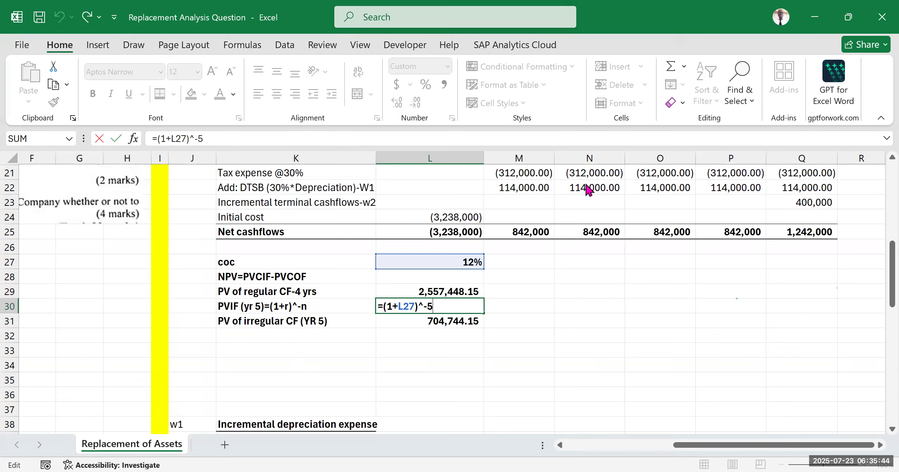
{"action": "key", "text": "Return"}
{"action": "double_click", "coordinate": [461, 320]}
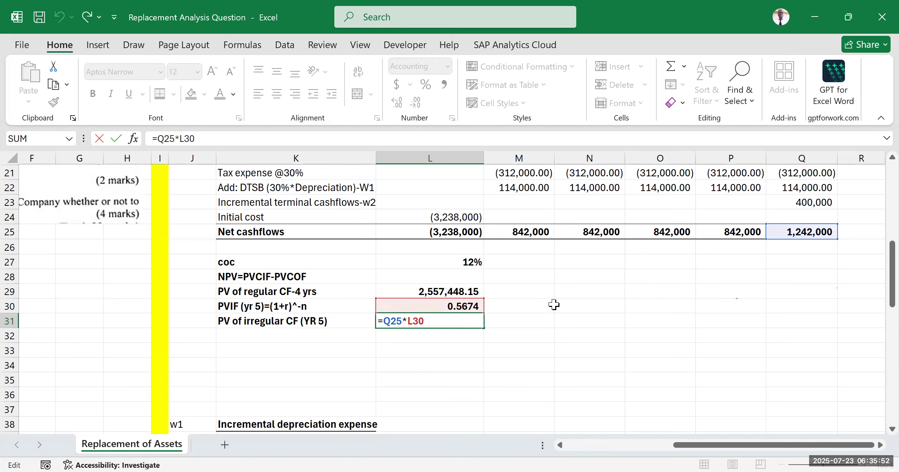
{"action": "key", "text": "ctrl+Return"}
{"action": "double_click", "coordinate": [448, 323]}
{"action": "scroll", "coordinate": [650, 301], "scroll_direction": "up", "scroll_amount": 2}
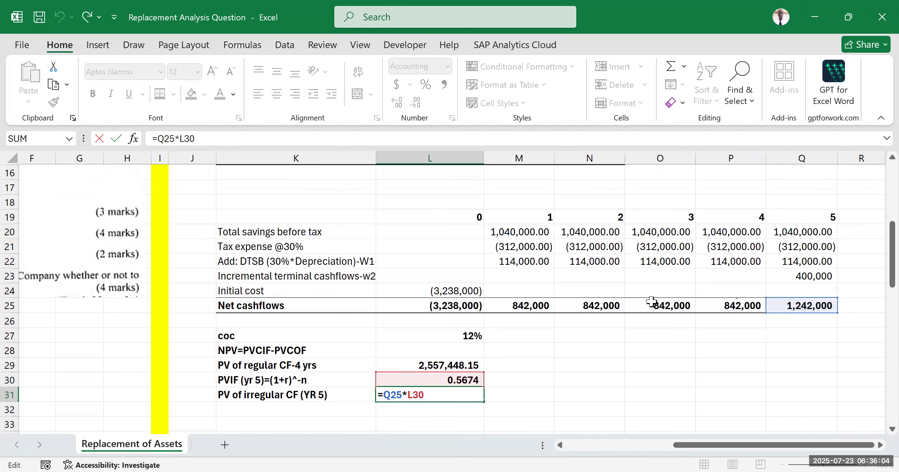
{"action": "scroll", "coordinate": [651, 301], "scroll_direction": "down", "scroll_amount": 2}
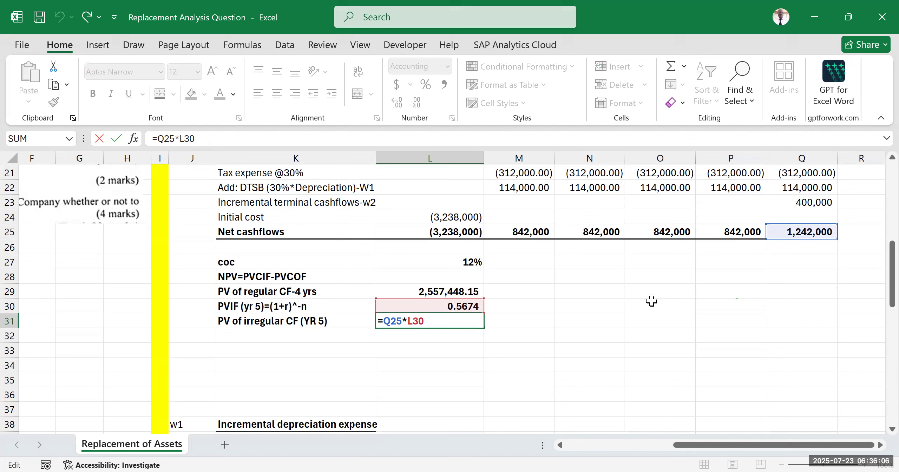
{"action": "key", "text": "ctrl+Return"}
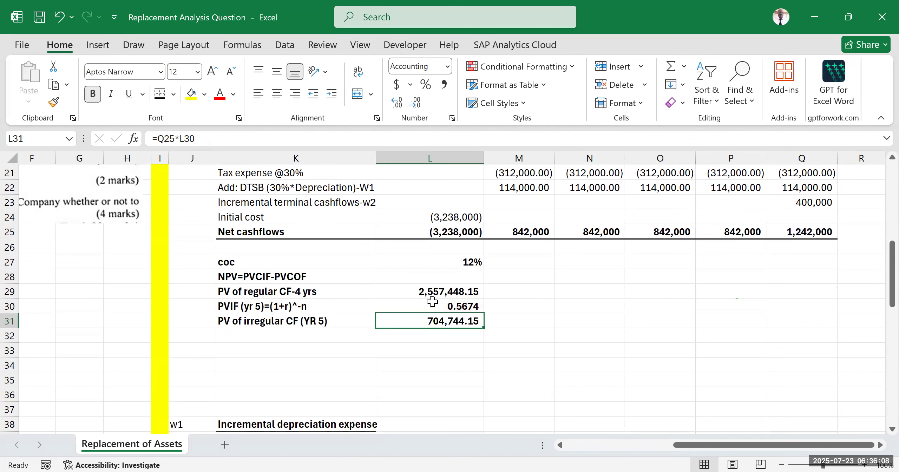
{"action": "left_click", "coordinate": [670, 363]}
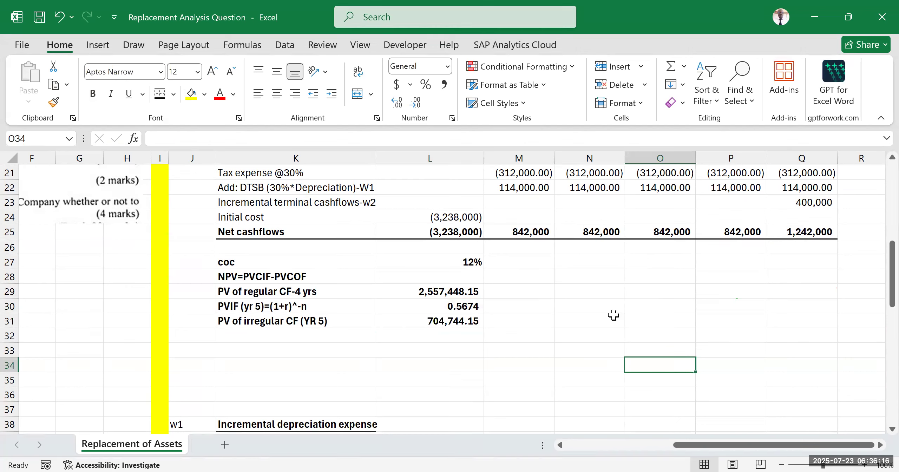
Step: Label K32 "Total PVCIF" beneath the irregular cashflow row
{"action": "left_click", "coordinate": [261, 335]}
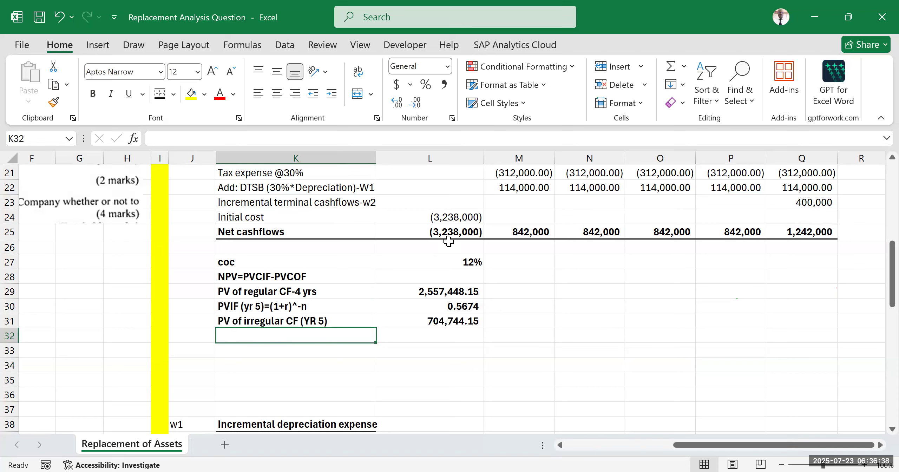
{"action": "type", "text": "t"}
{"action": "key", "text": "BackSpace"}
{"action": "type", "text": "Total PVCIF"}
{"action": "key", "text": "Tab"}
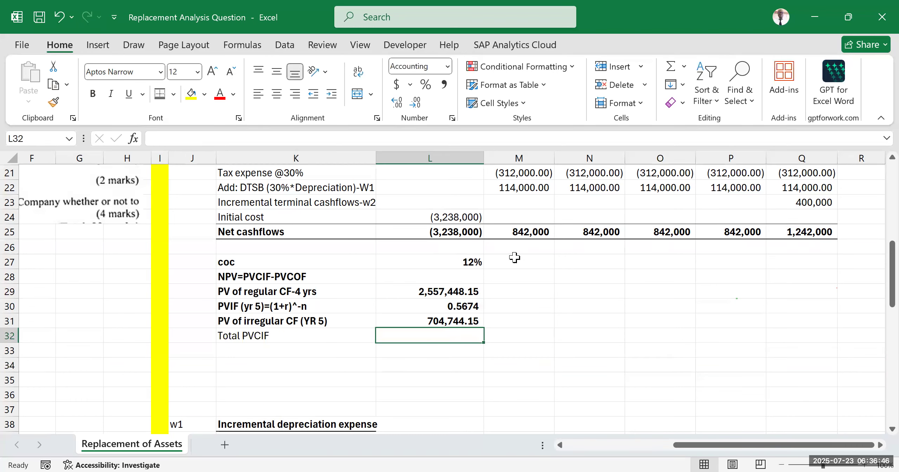
Step: Add the regular and irregular present values in L32 with the formula =L29+L31
{"action": "type", "text": "="}
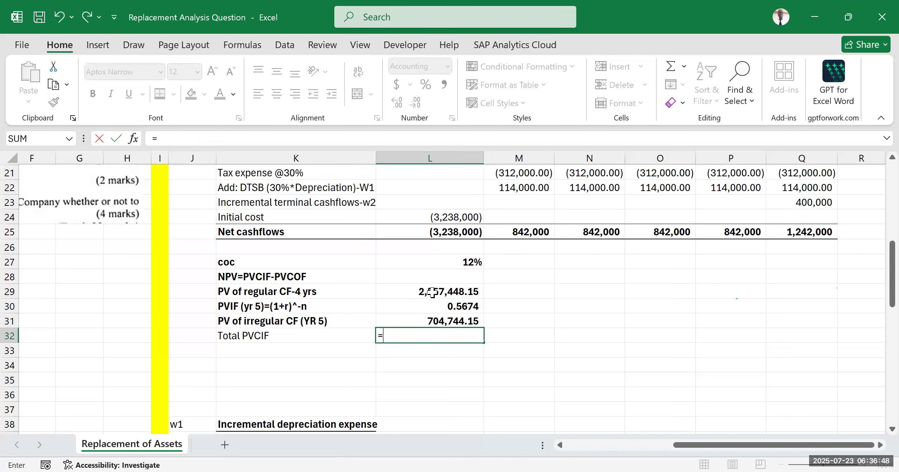
{"action": "left_click", "coordinate": [432, 292]}
{"action": "type", "text": "+"}
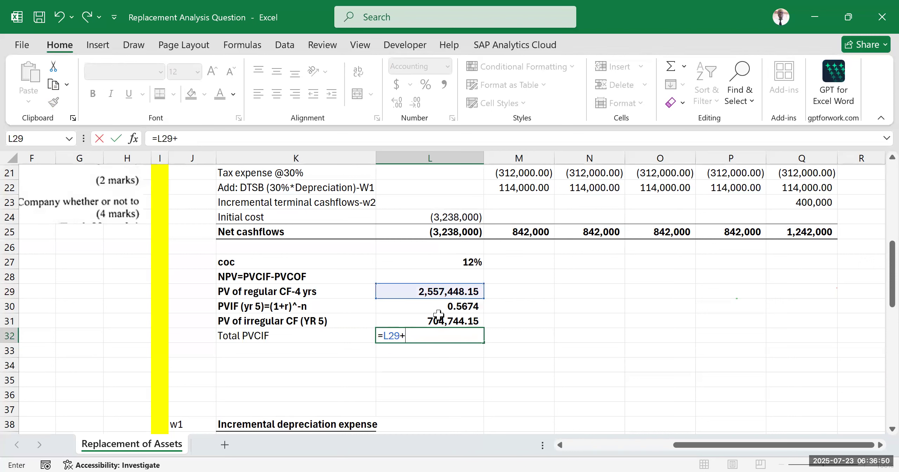
{"action": "left_click", "coordinate": [436, 320]}
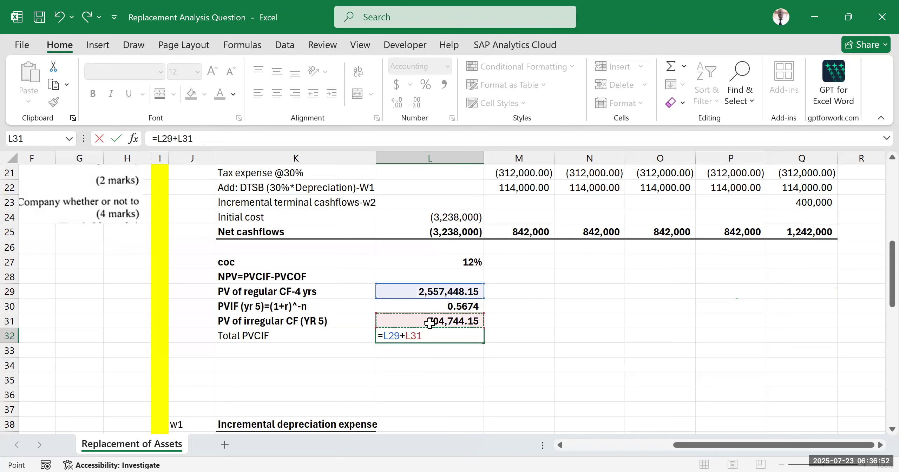
{"action": "key", "text": "Return"}
{"action": "left_click", "coordinate": [593, 325]}
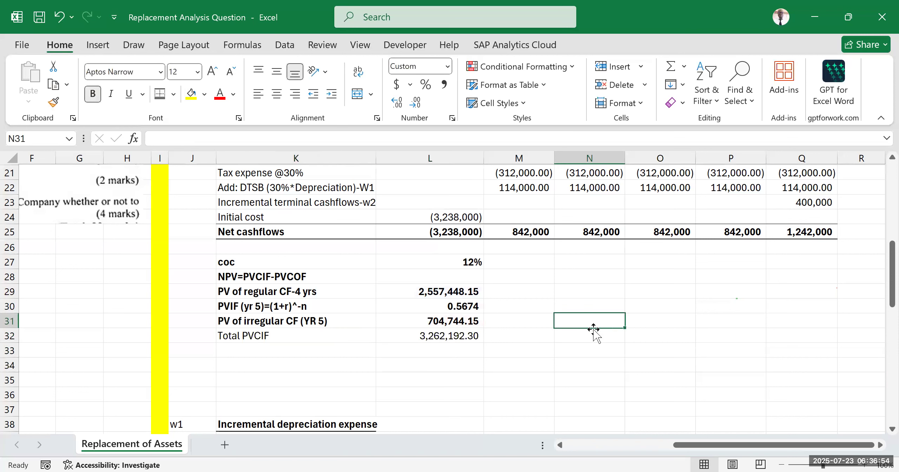
Step: Label K33 "NPV" beneath the Total PVCIF row
{"action": "left_click", "coordinate": [272, 348]}
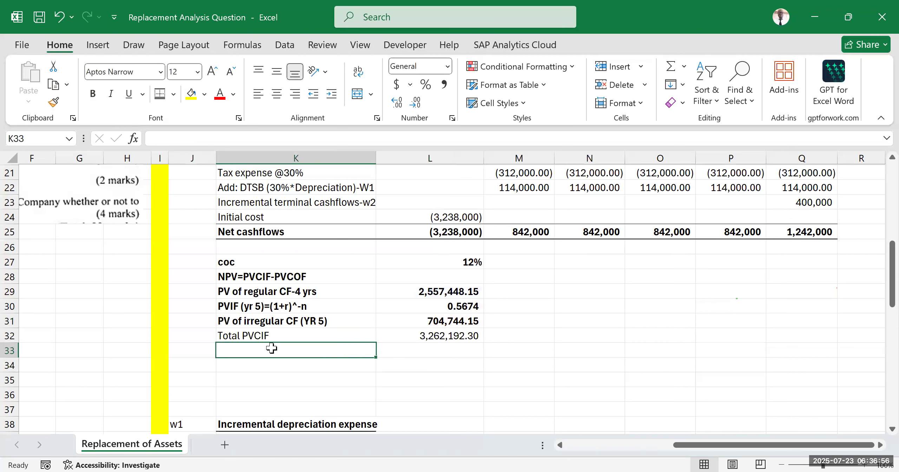
{"action": "type", "text": "npv"}
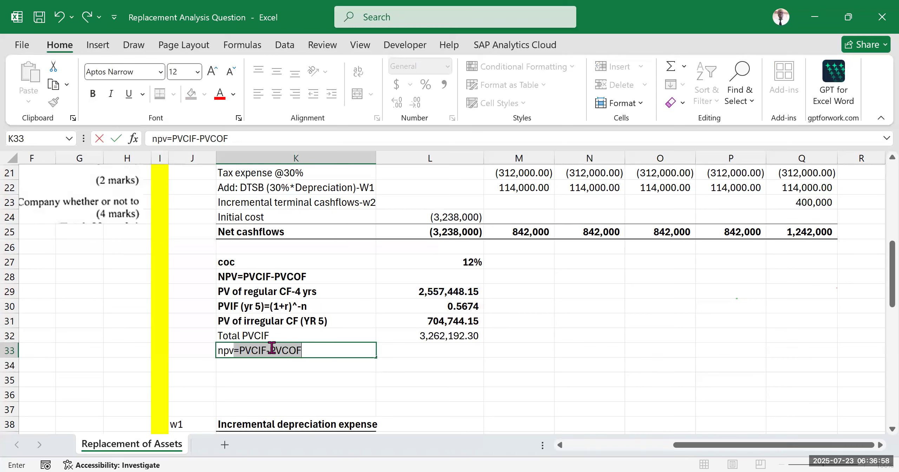
{"action": "key", "text": "BackSpace"}
{"action": "key", "text": "BackSpace"}
{"action": "key", "text": "BackSpace"}
{"action": "key", "text": "BackSpace"}
{"action": "type", "text": "n"}
{"action": "key", "text": "BackSpace"}
{"action": "key", "text": "BackSpace"}
{"action": "type", "text": "npv"}
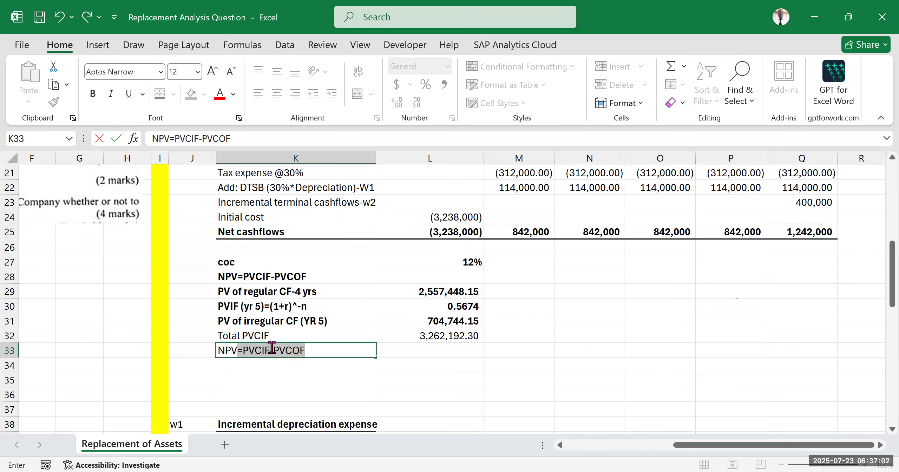
{"action": "key", "text": "Delete"}
{"action": "key", "text": "Tab"}
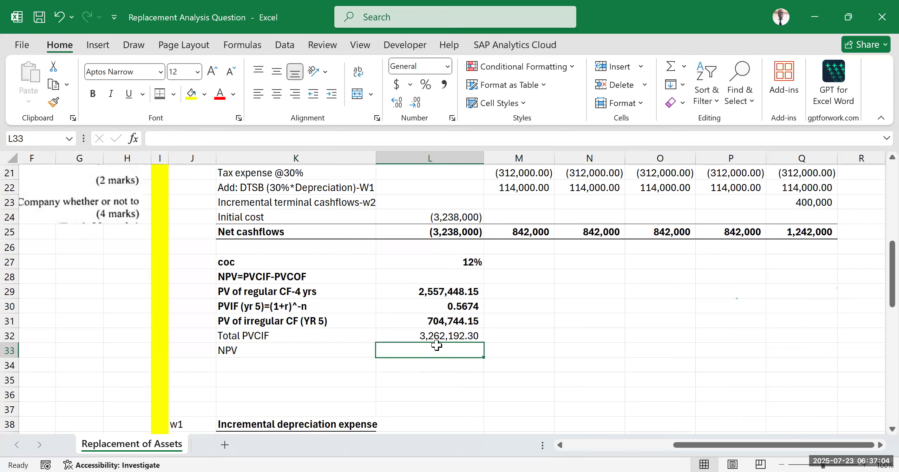
Step: Calculate the NPV in L33 by adding the initial net cashflow to the total PVCIF with the formula =L32+L25
{"action": "type", "text": "="}
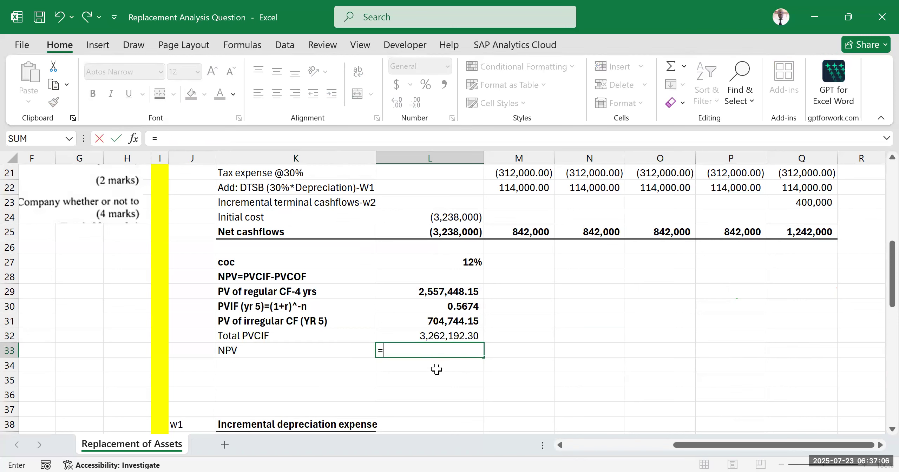
{"action": "left_click", "coordinate": [423, 335]}
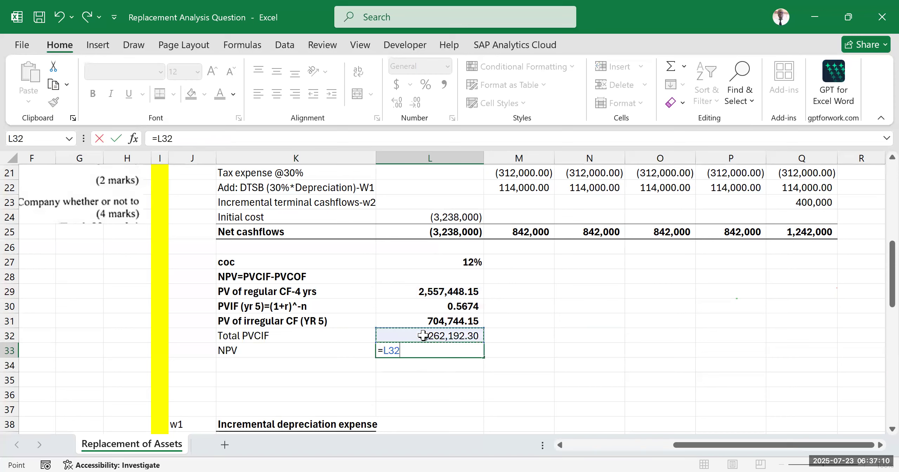
{"action": "type", "text": "-"}
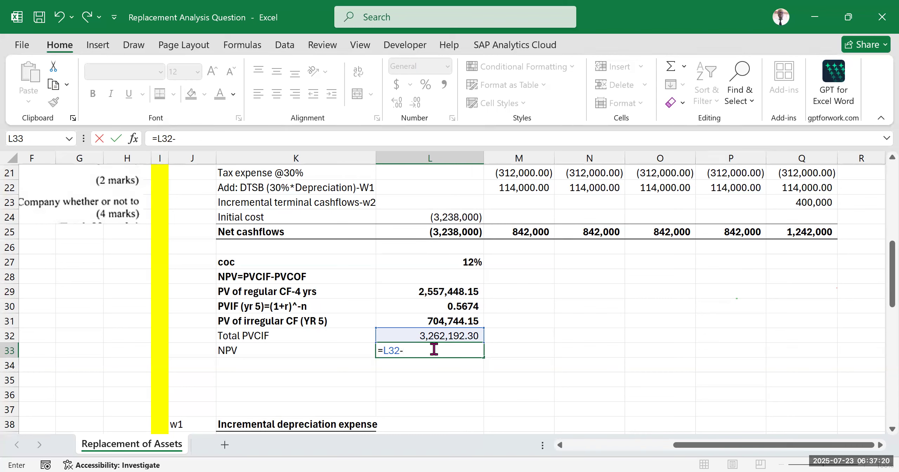
{"action": "type", "text": "+"}
{"action": "left_click", "coordinate": [445, 232]}
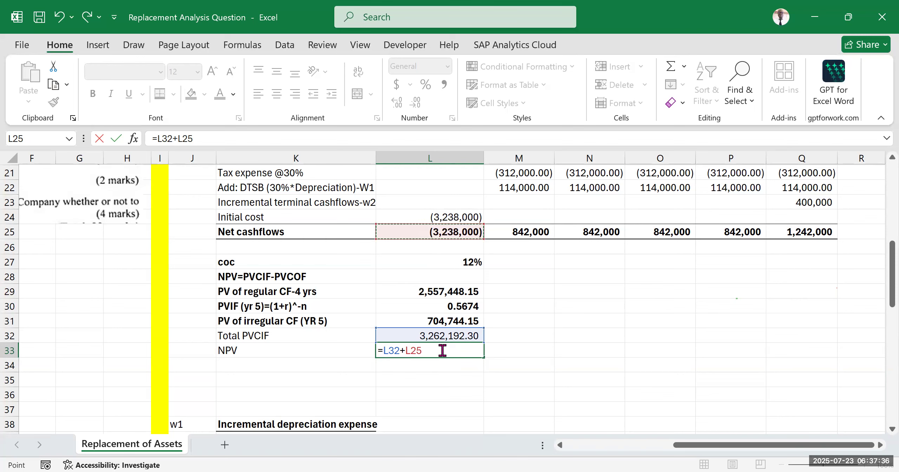
{"action": "key", "text": "Return"}
{"action": "left_click", "coordinate": [597, 334]}
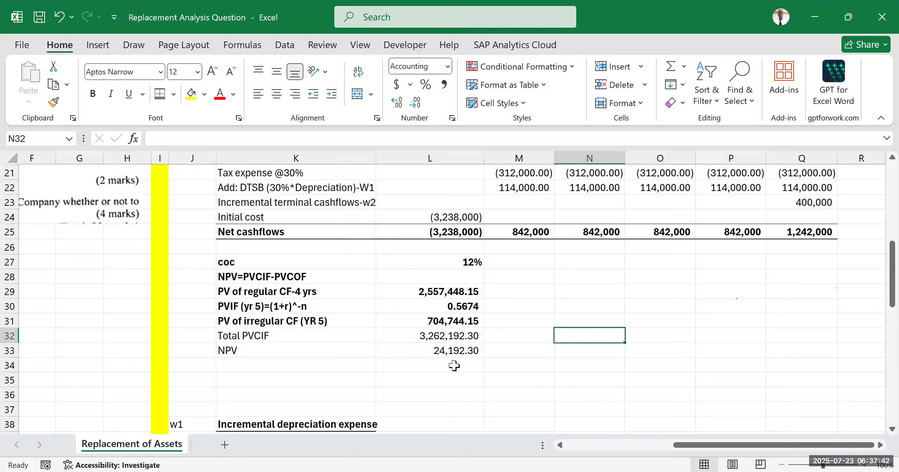
Step: Make the NPV amount in L33 bold
{"action": "left_click", "coordinate": [428, 351]}
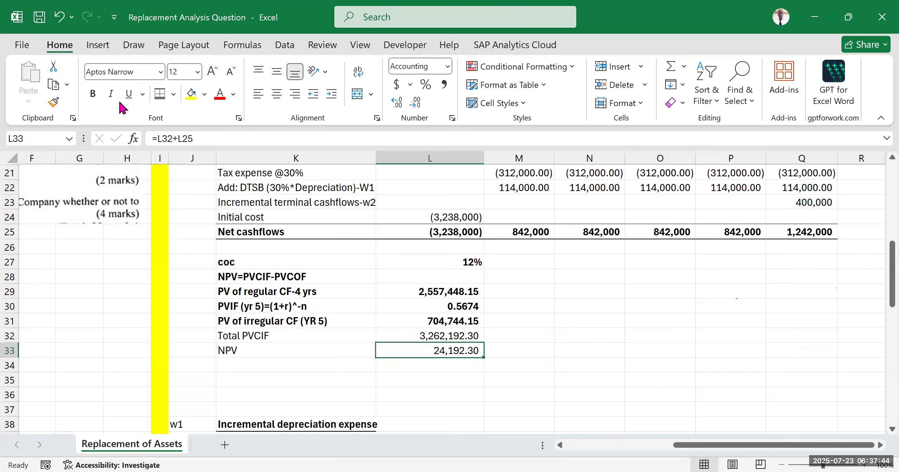
{"action": "left_click", "coordinate": [95, 100]}
{"action": "left_click", "coordinate": [550, 363]}
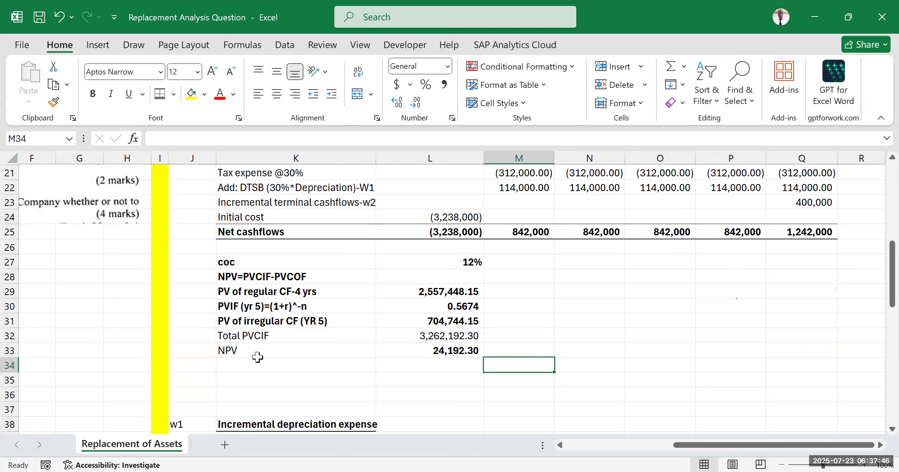
{"action": "left_click", "coordinate": [371, 356]}
{"action": "left_click_drag", "start_coordinate": [371, 356], "coordinate": [471, 352]}
Step: Enter the investment verdict "VIABLE" in M33 beside the NPV amount
{"action": "left_click", "coordinate": [514, 352]}
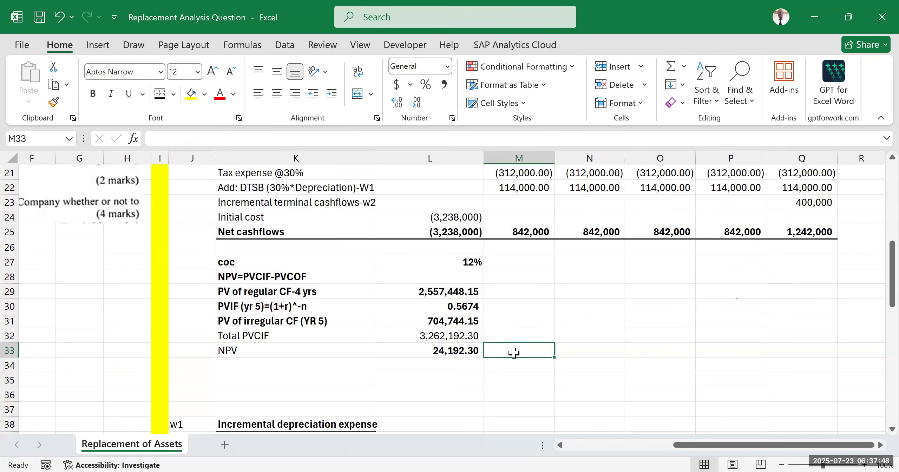
{"action": "left_click", "coordinate": [381, 82]}
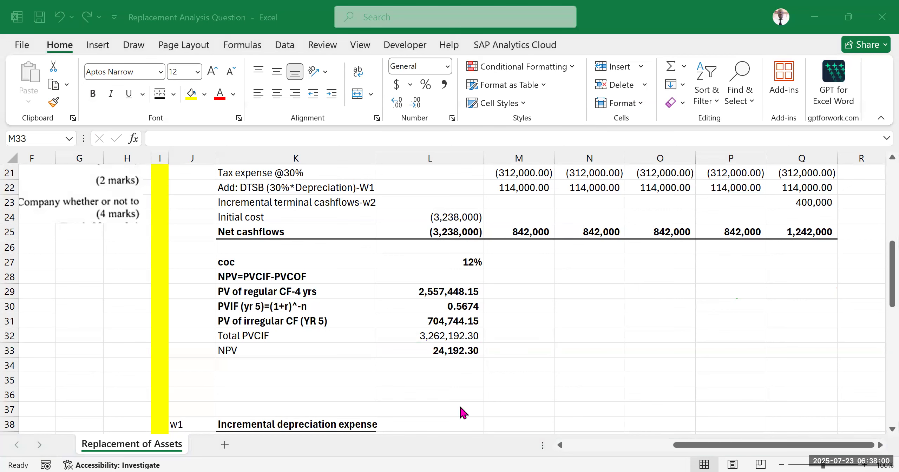
{"action": "left_click", "coordinate": [507, 350]}
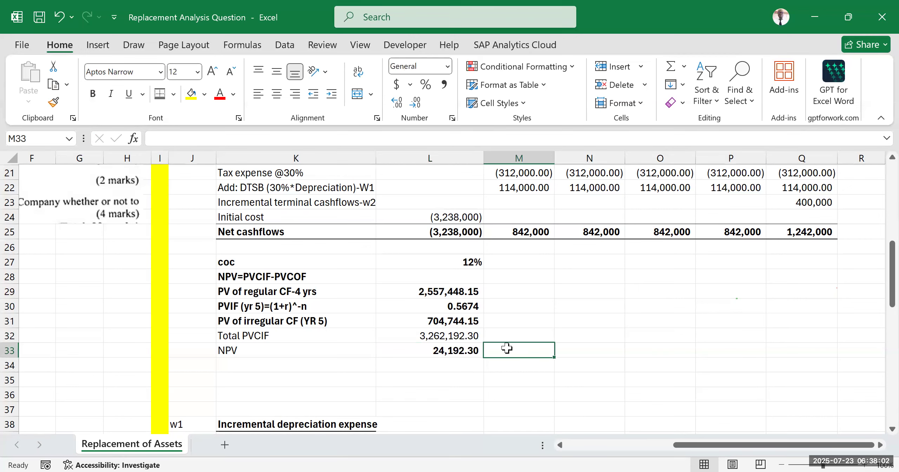
{"action": "type", "text": "VIABLE"}
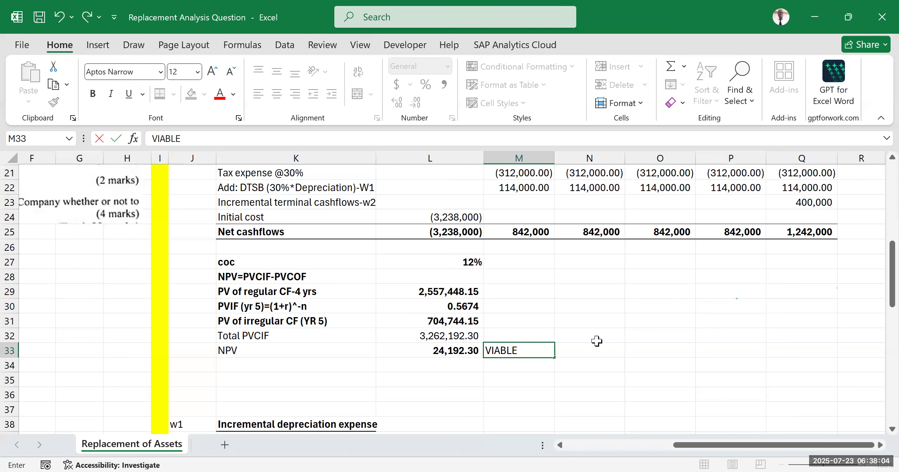
{"action": "left_click", "coordinate": [646, 332]}
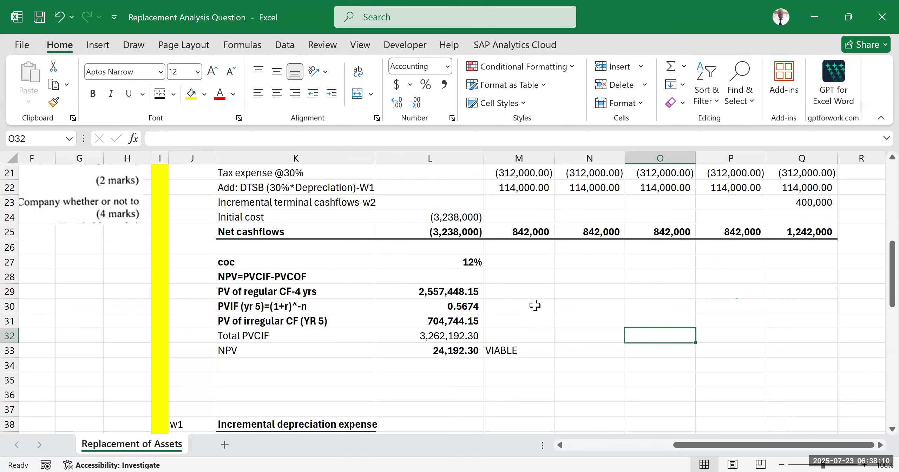
Step: Review part (iv) of the question and the yearly net cashflows in row 25 alongside the NPV calculation
{"action": "left_click_drag", "start_coordinate": [683, 451], "coordinate": [560, 452]}
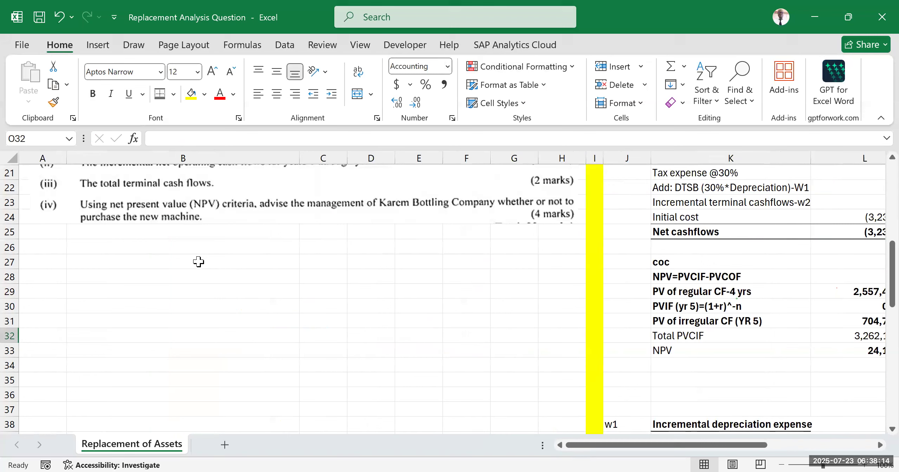
{"action": "left_click_drag", "start_coordinate": [699, 445], "coordinate": [806, 445]}
{"action": "left_click", "coordinate": [551, 380]}
{"action": "left_click", "coordinate": [576, 322]}
{"action": "scroll", "coordinate": [406, 357], "scroll_direction": "down", "scroll_amount": 2}
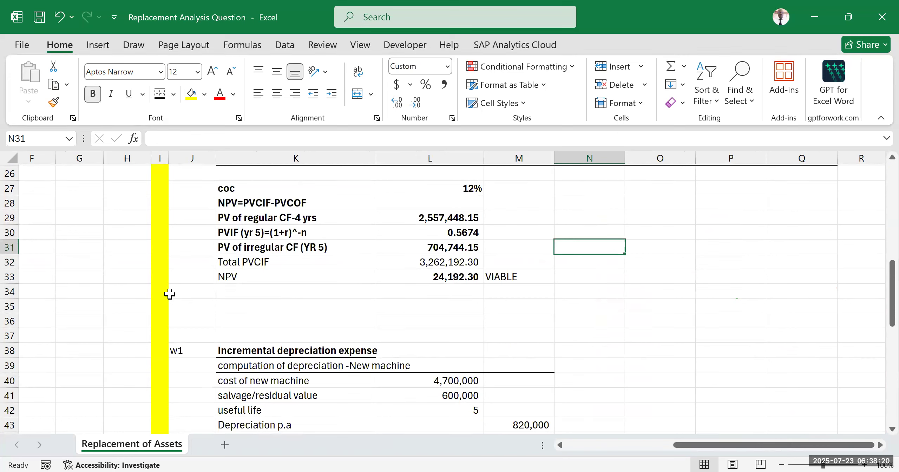
{"action": "left_click", "coordinate": [717, 304]}
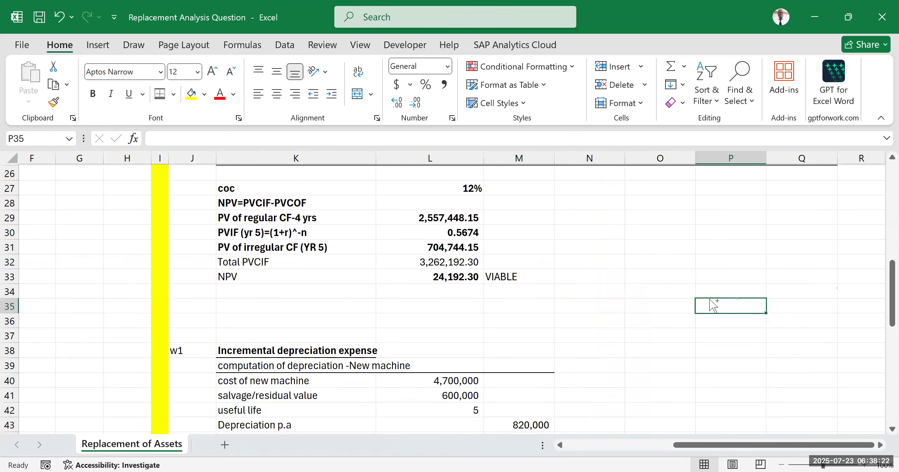
{"action": "left_click", "coordinate": [674, 315]}
{"action": "left_click", "coordinate": [656, 221]}
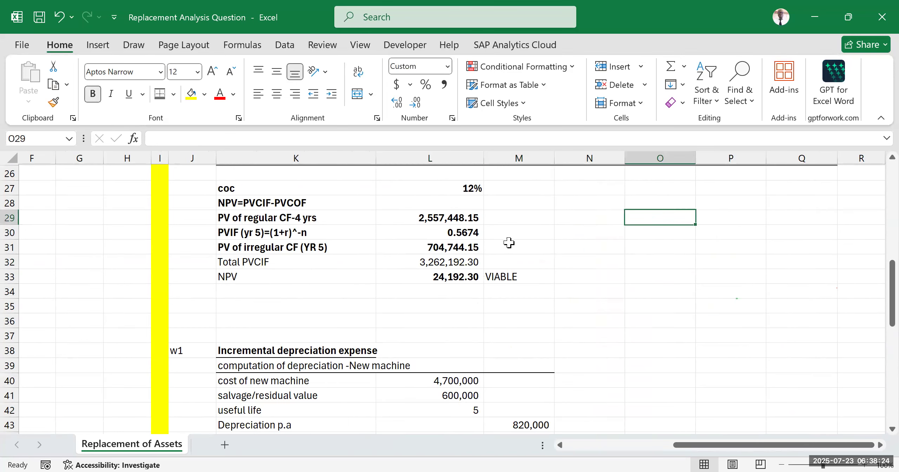
{"action": "scroll", "coordinate": [453, 251], "scroll_direction": "up", "scroll_amount": 2}
{"action": "scroll", "coordinate": [449, 253], "scroll_direction": "up", "scroll_amount": 2}
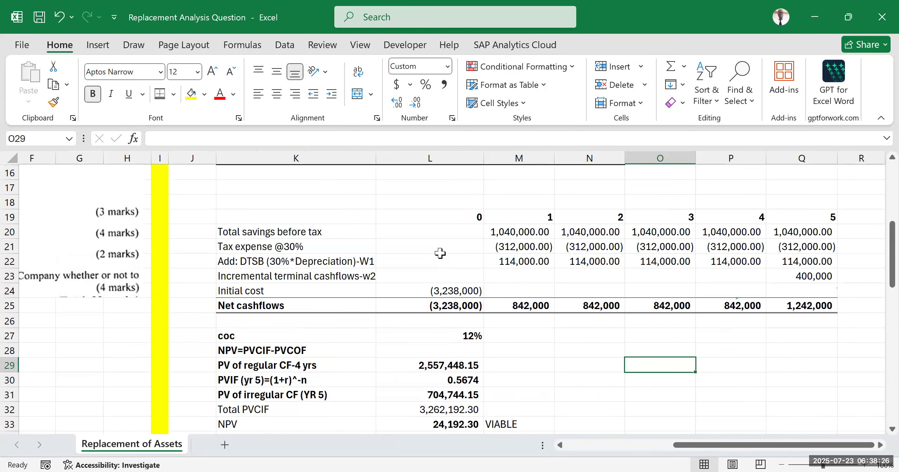
{"action": "scroll", "coordinate": [437, 260], "scroll_direction": "down", "scroll_amount": 2}
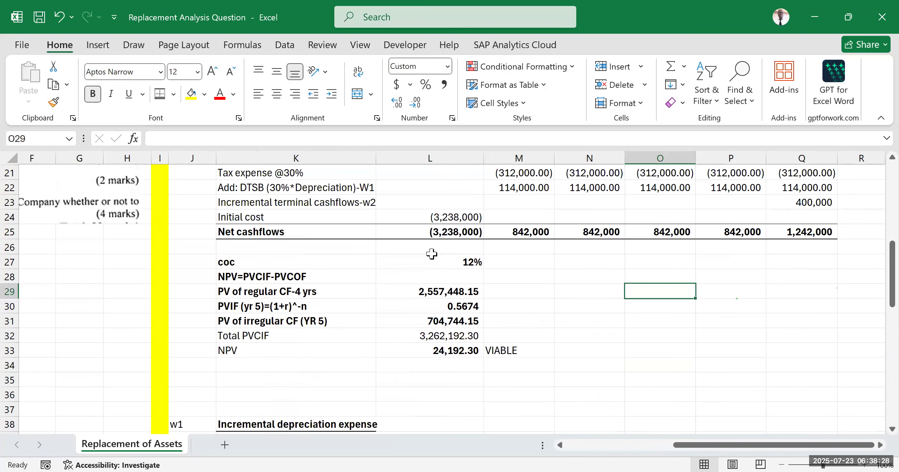
{"action": "left_click", "coordinate": [320, 37]}
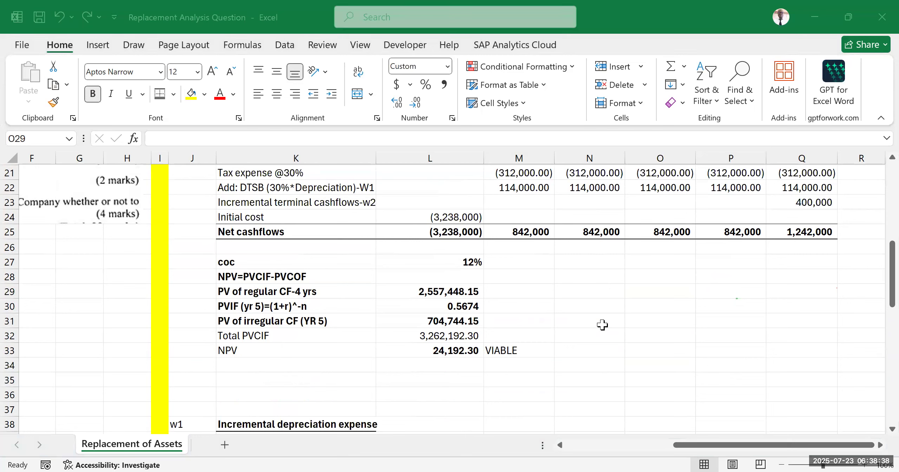
{"action": "left_click", "coordinate": [642, 304]}
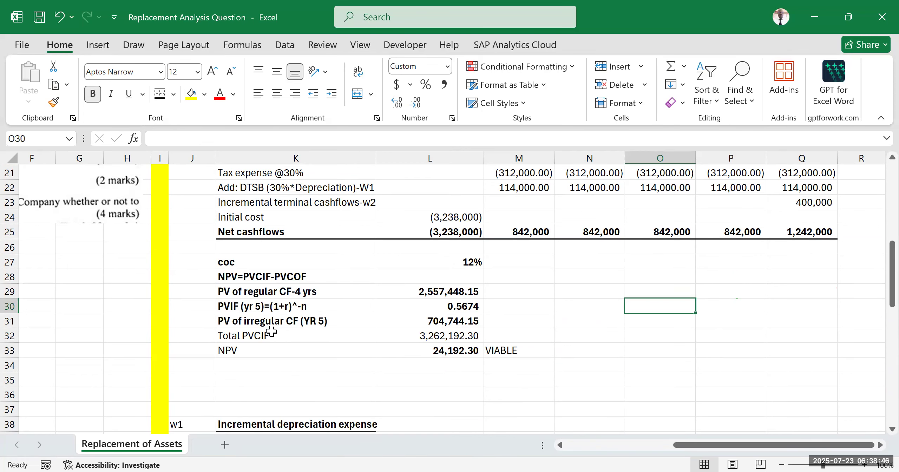
{"action": "scroll", "coordinate": [630, 263], "scroll_direction": "up", "scroll_amount": 2}
{"action": "left_click_drag", "start_coordinate": [526, 216], "coordinate": [740, 315]}
{"action": "left_click", "coordinate": [801, 304]}
{"action": "scroll", "coordinate": [588, 301], "scroll_direction": "down", "scroll_amount": 1}
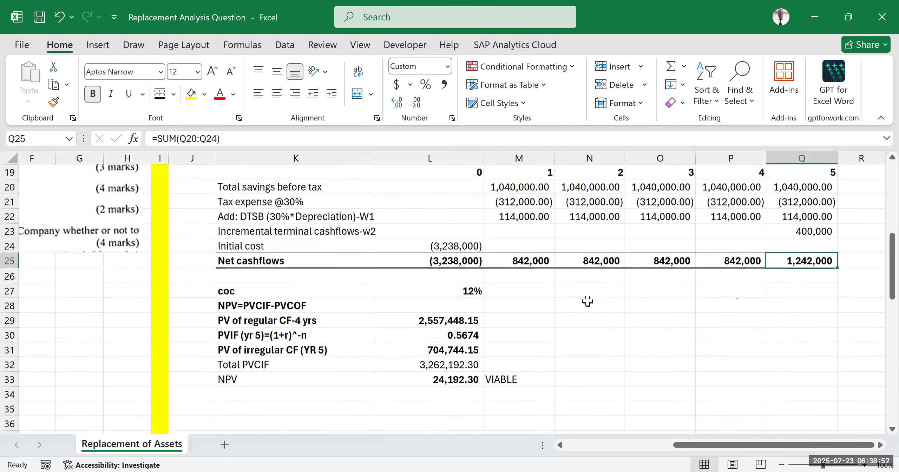
{"action": "scroll", "coordinate": [587, 301], "scroll_direction": "down", "scroll_amount": 1}
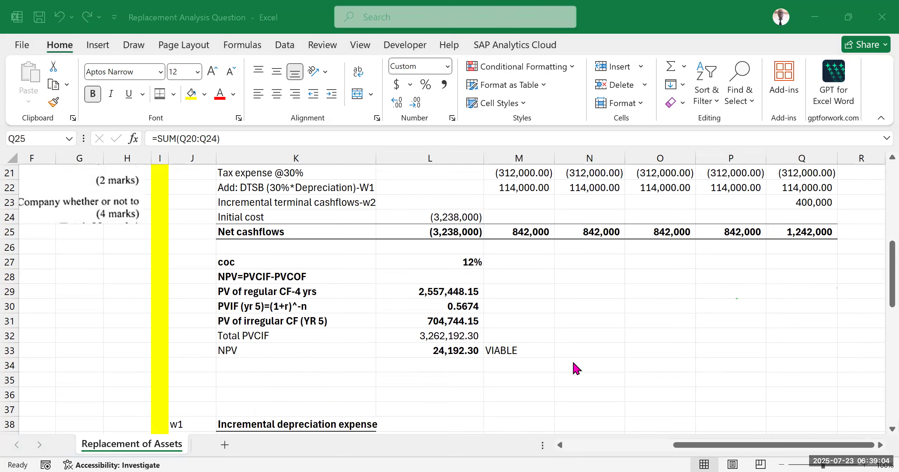
{"action": "left_click", "coordinate": [580, 351]}
{"action": "left_click", "coordinate": [604, 280]}
{"action": "left_click", "coordinate": [584, 332]}
{"action": "left_click", "coordinate": [588, 306]}
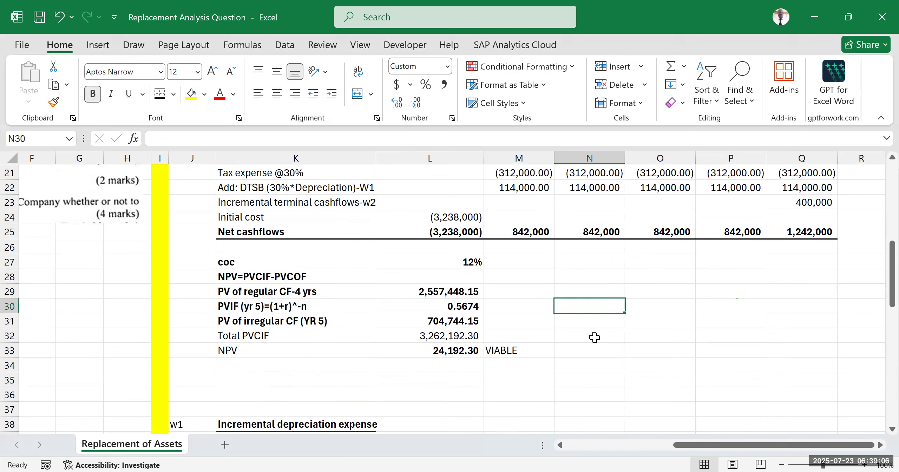
{"action": "left_click", "coordinate": [609, 354]}
{"action": "left_click", "coordinate": [647, 292]}
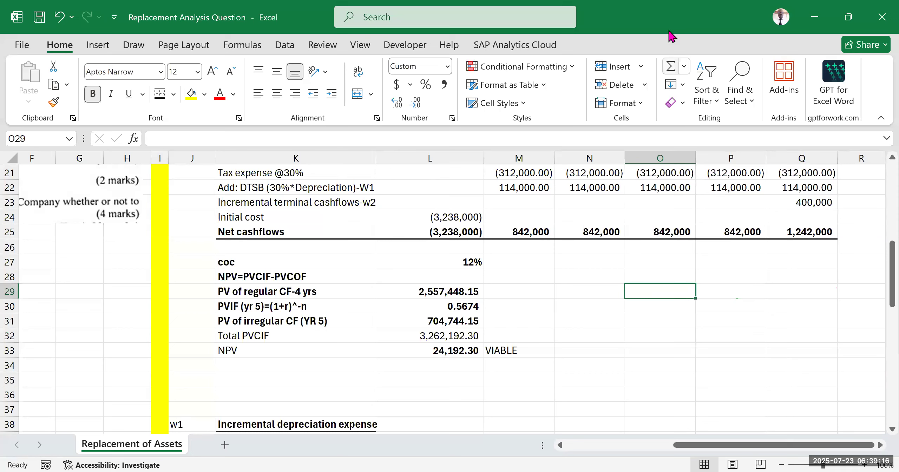
{"action": "left_click", "coordinate": [598, 364]}
{"action": "left_click", "coordinate": [649, 323]}
{"action": "left_click", "coordinate": [635, 382]}
{"action": "left_click", "coordinate": [645, 292]}
{"action": "left_click", "coordinate": [581, 332]}
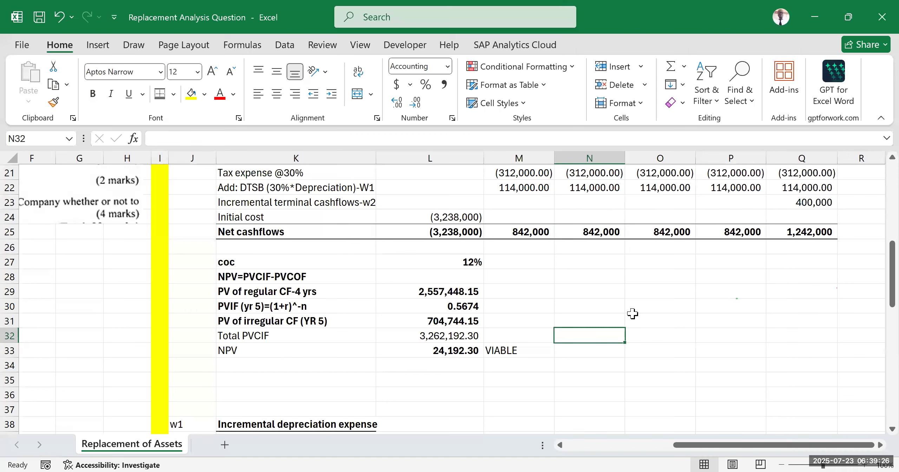